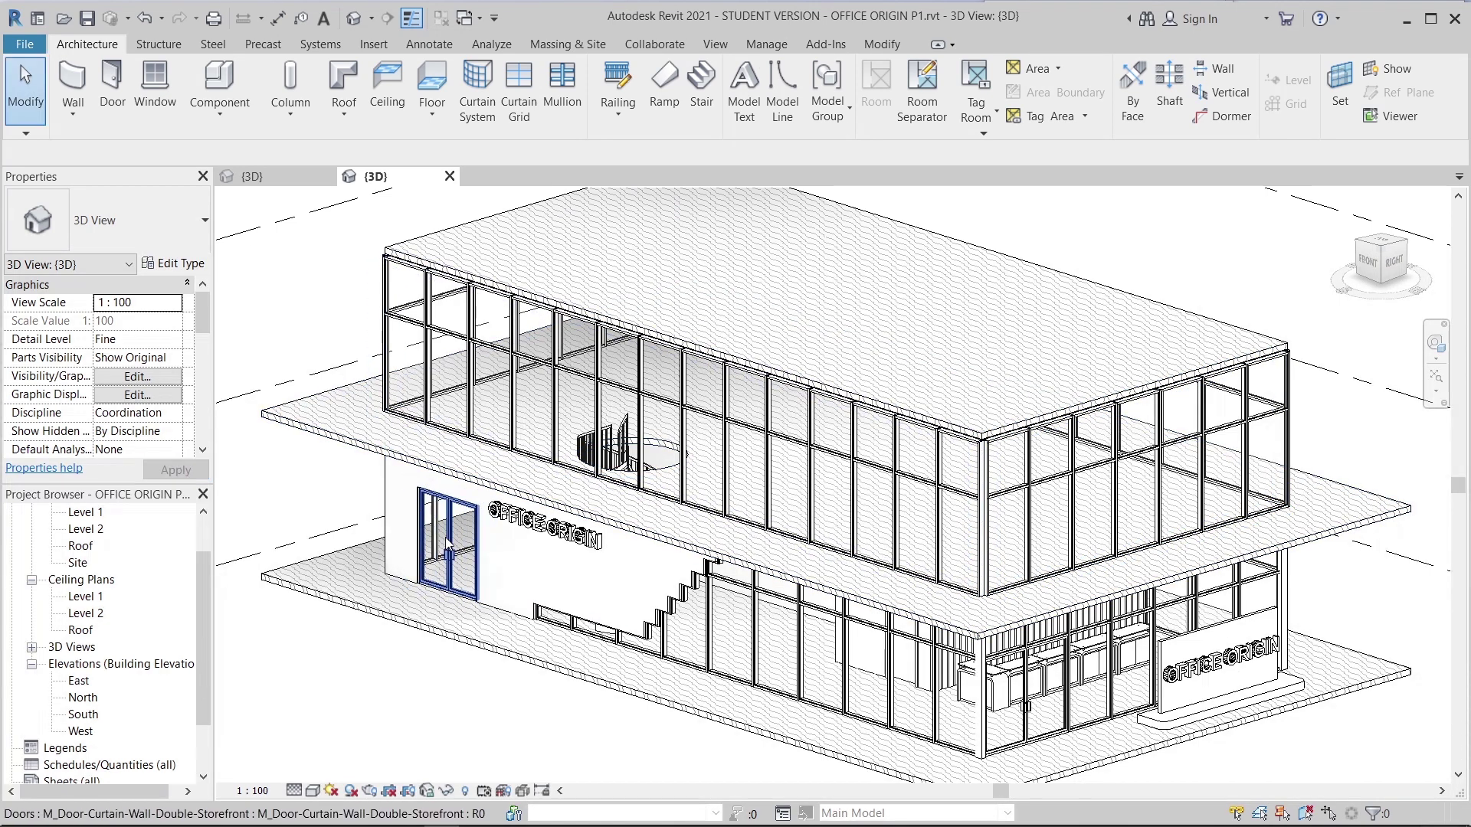
- Examine the slanted facade fins and surroundings of the building in the REVIT OFFICE PREVIOUS 3D view
click(280, 180)
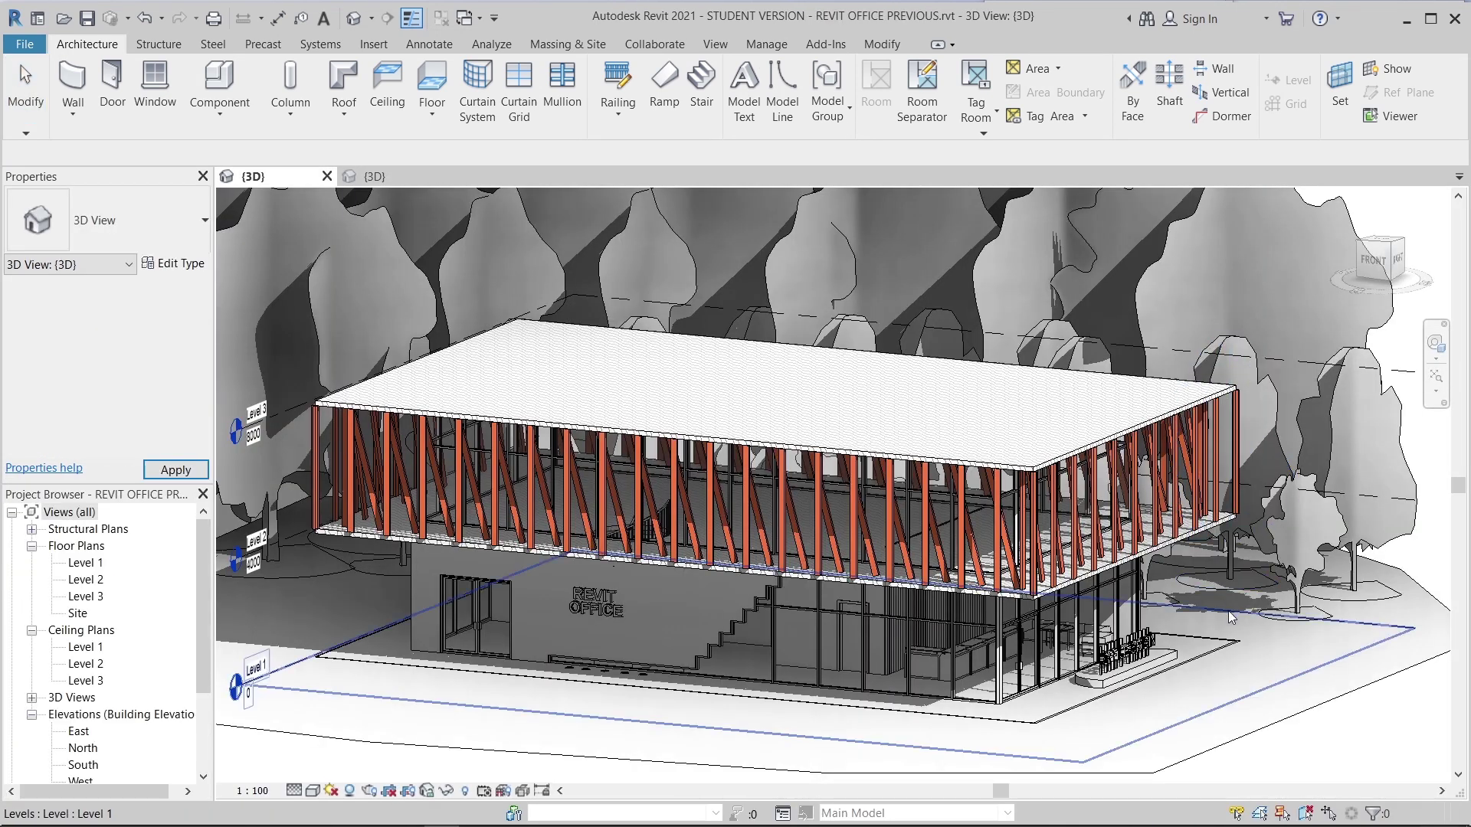
scroll(1229, 615, down, 3)
scroll(1222, 642, up, 5)
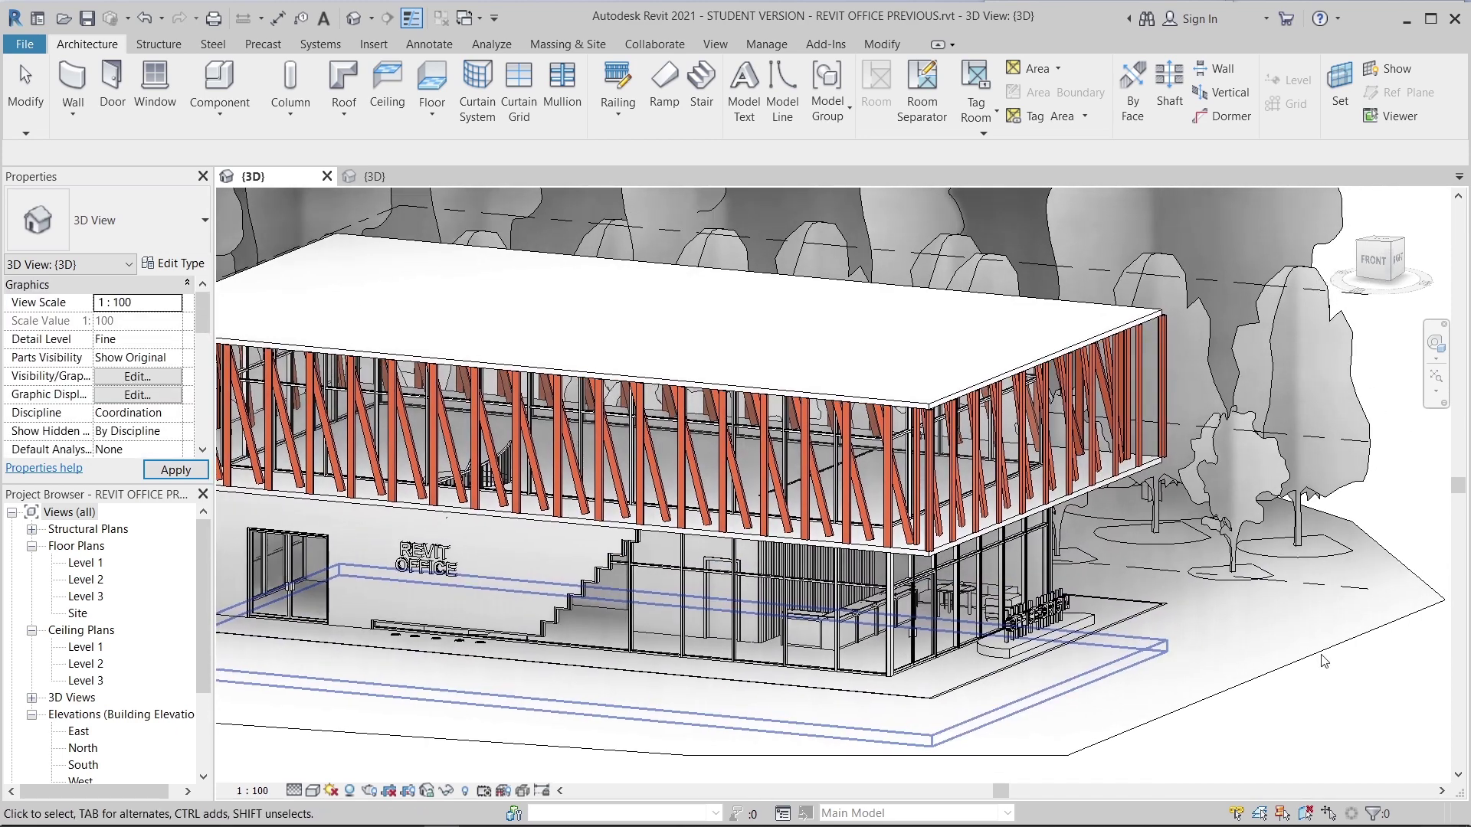
scroll(1257, 595, down, 2)
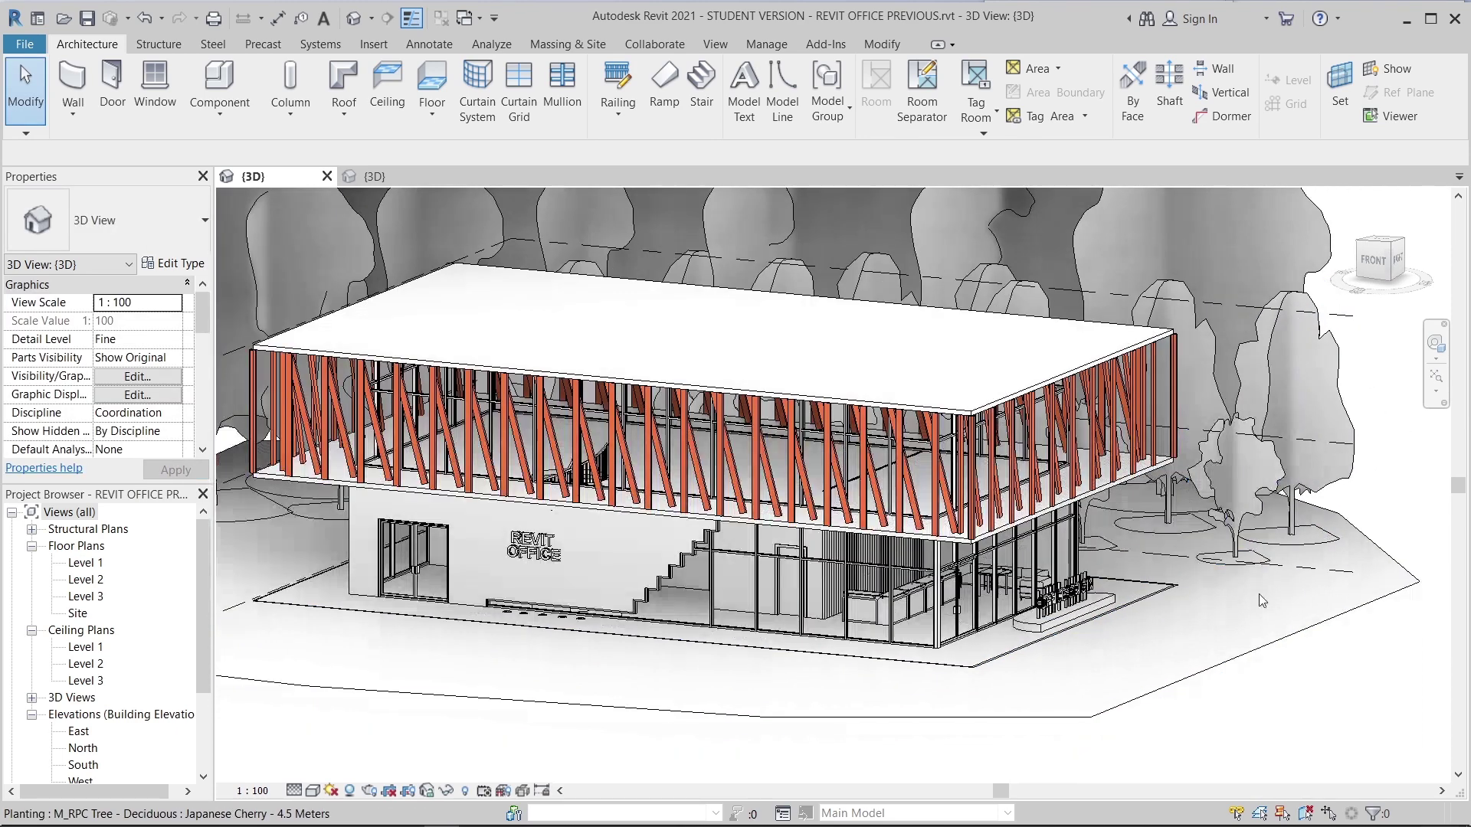
middle_drag(1258, 594, 1266, 681)
scroll(1016, 451, down, 2)
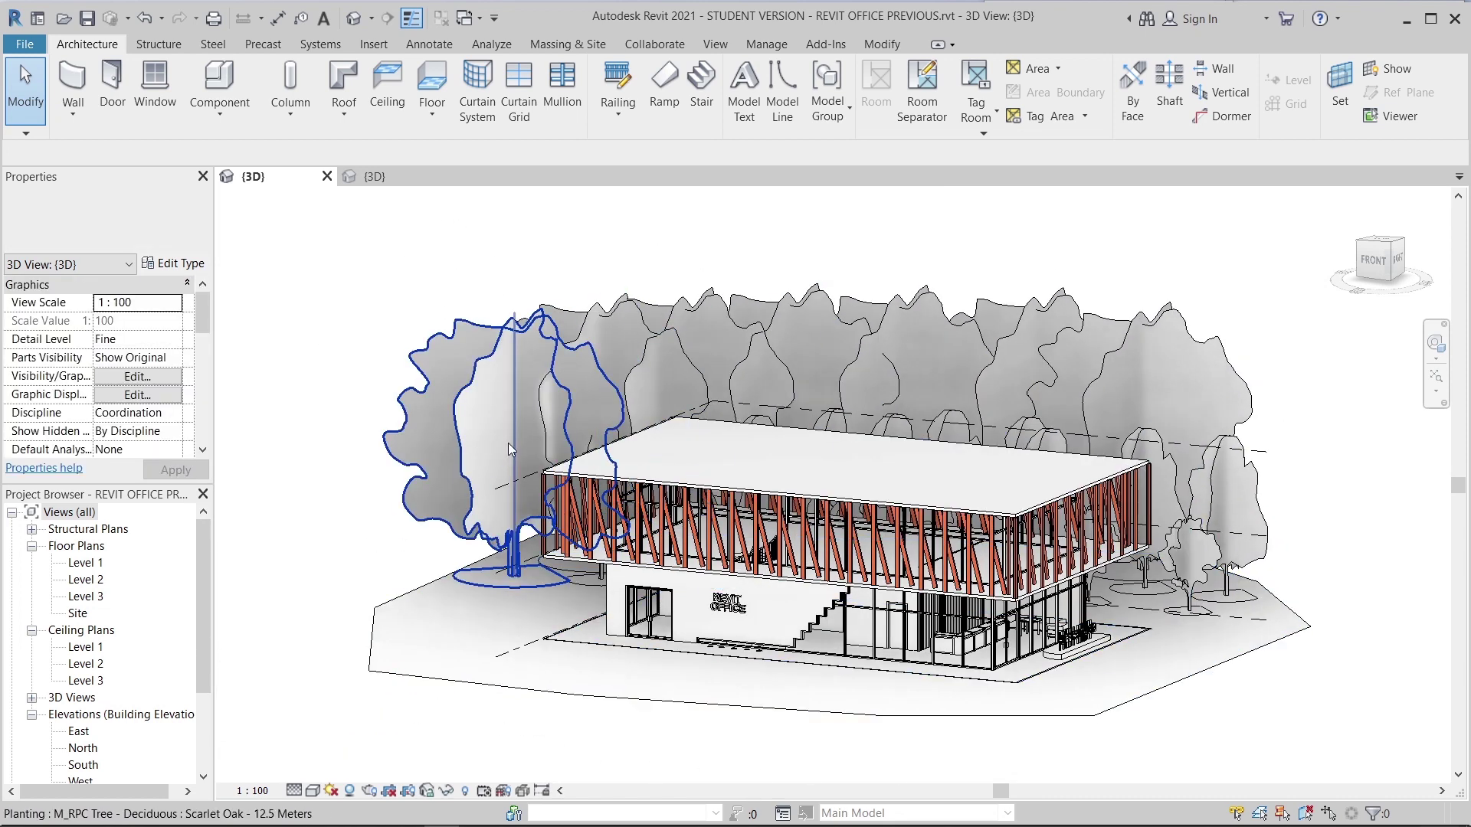
- Return to the OFFICE ORIGIN P1 3D view and examine the building's upper glazing, slabs and signage wall
click(374, 178)
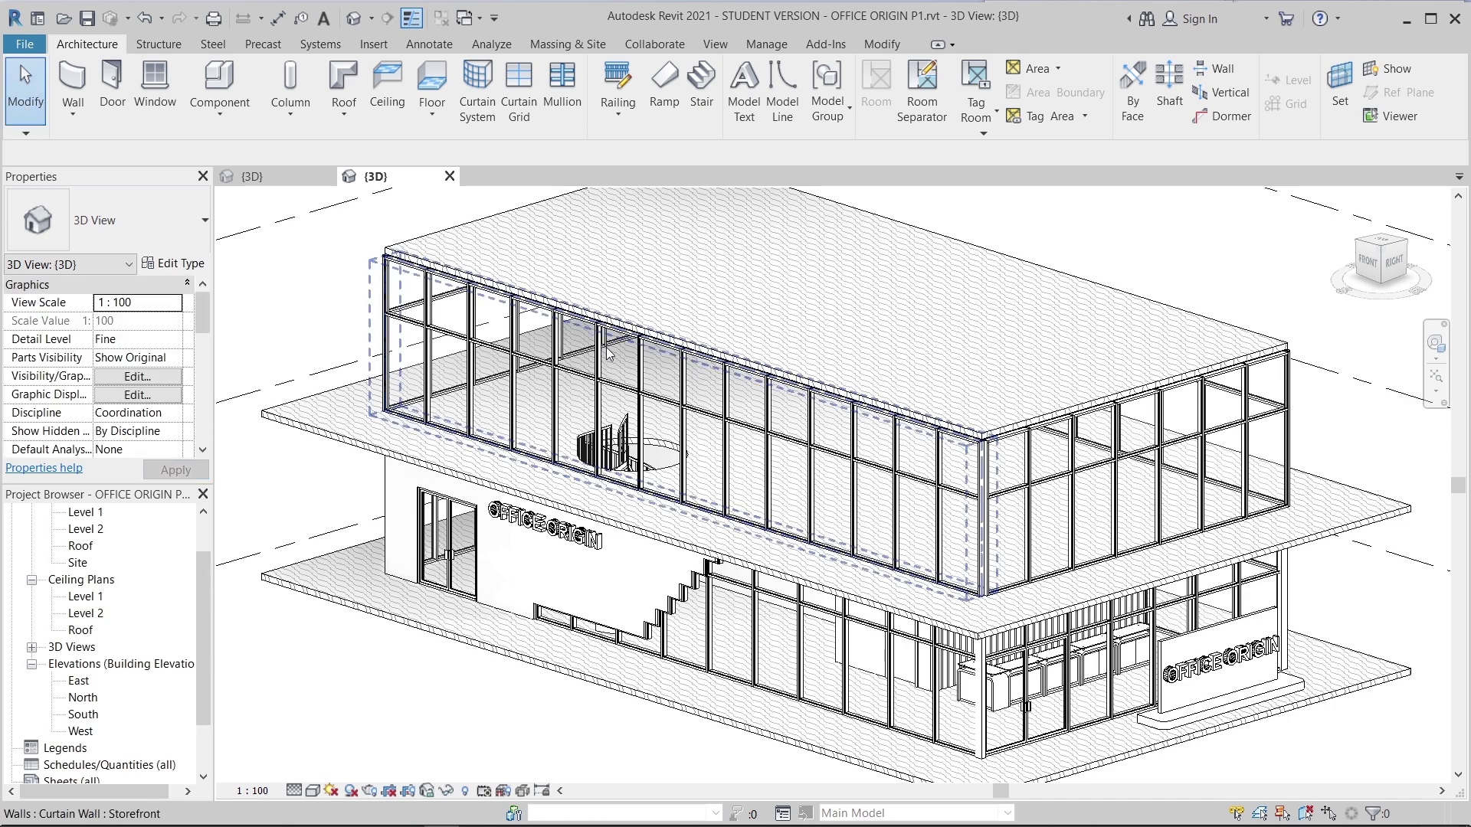
scroll(608, 354, down, 2)
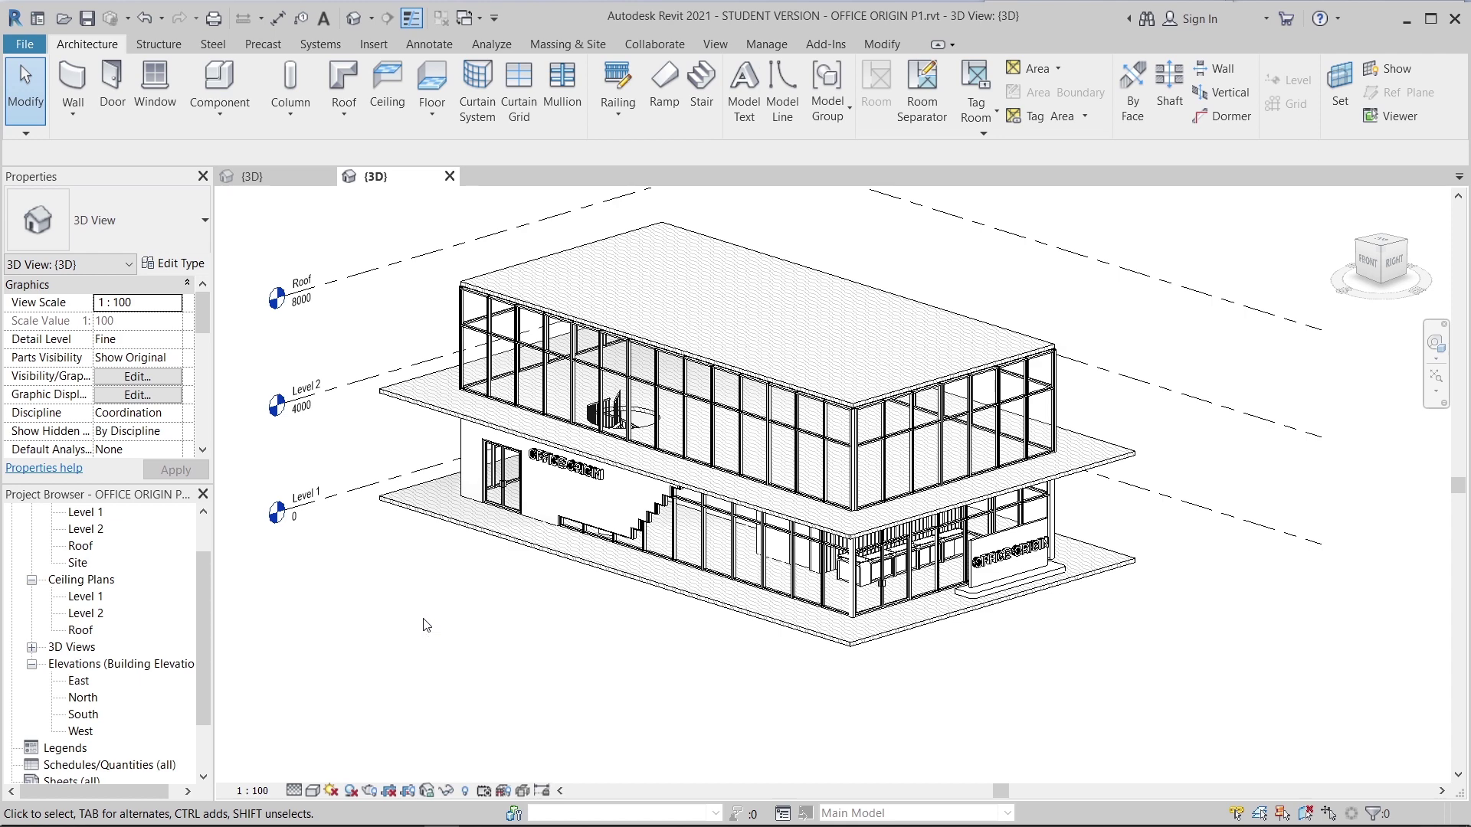
scroll(659, 597, down, 2)
shift+middle_drag(660, 597, 910, 550)
scroll(910, 550, up, 8)
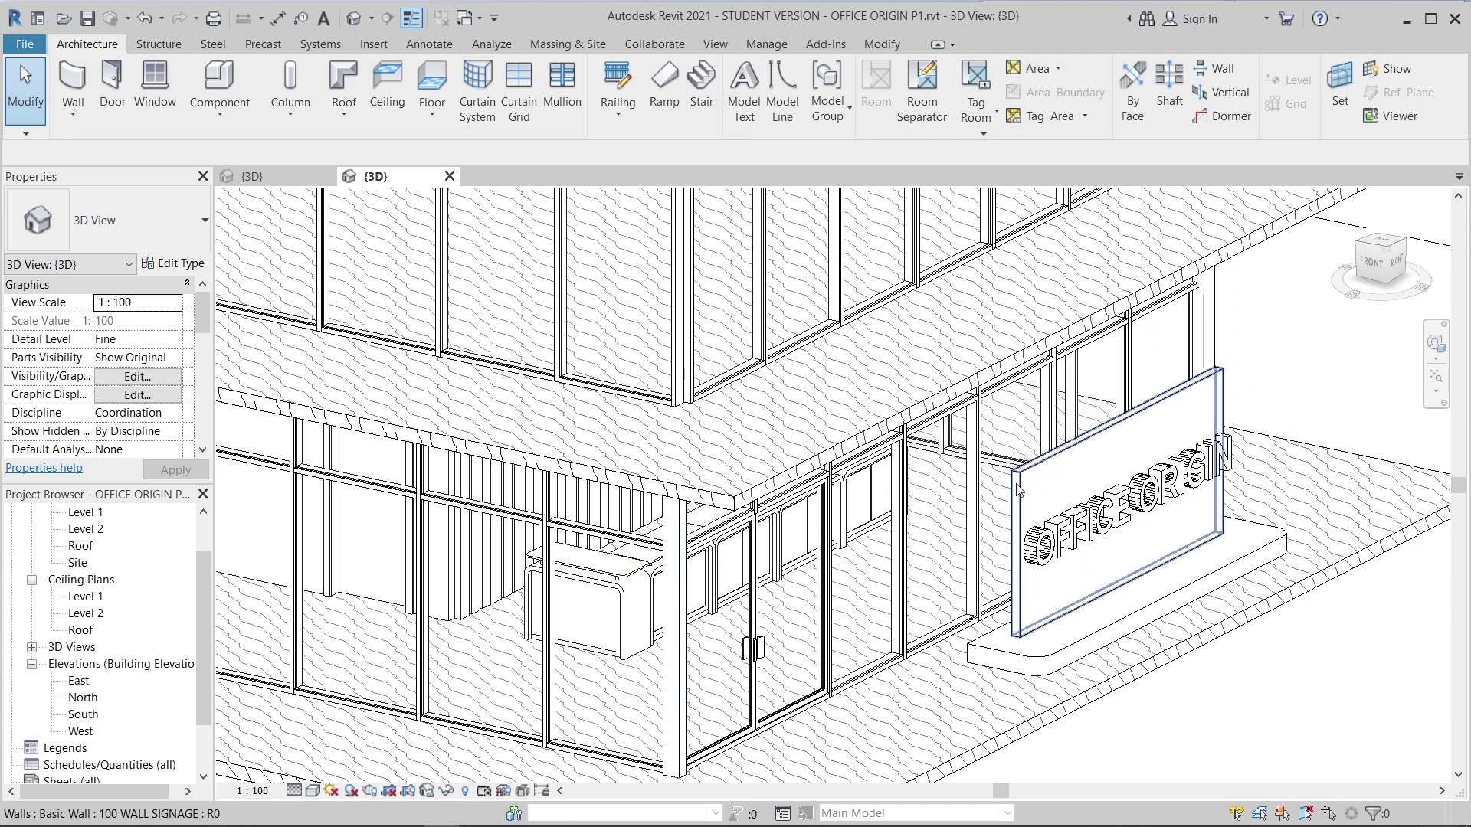
scroll(1016, 489, down, 5)
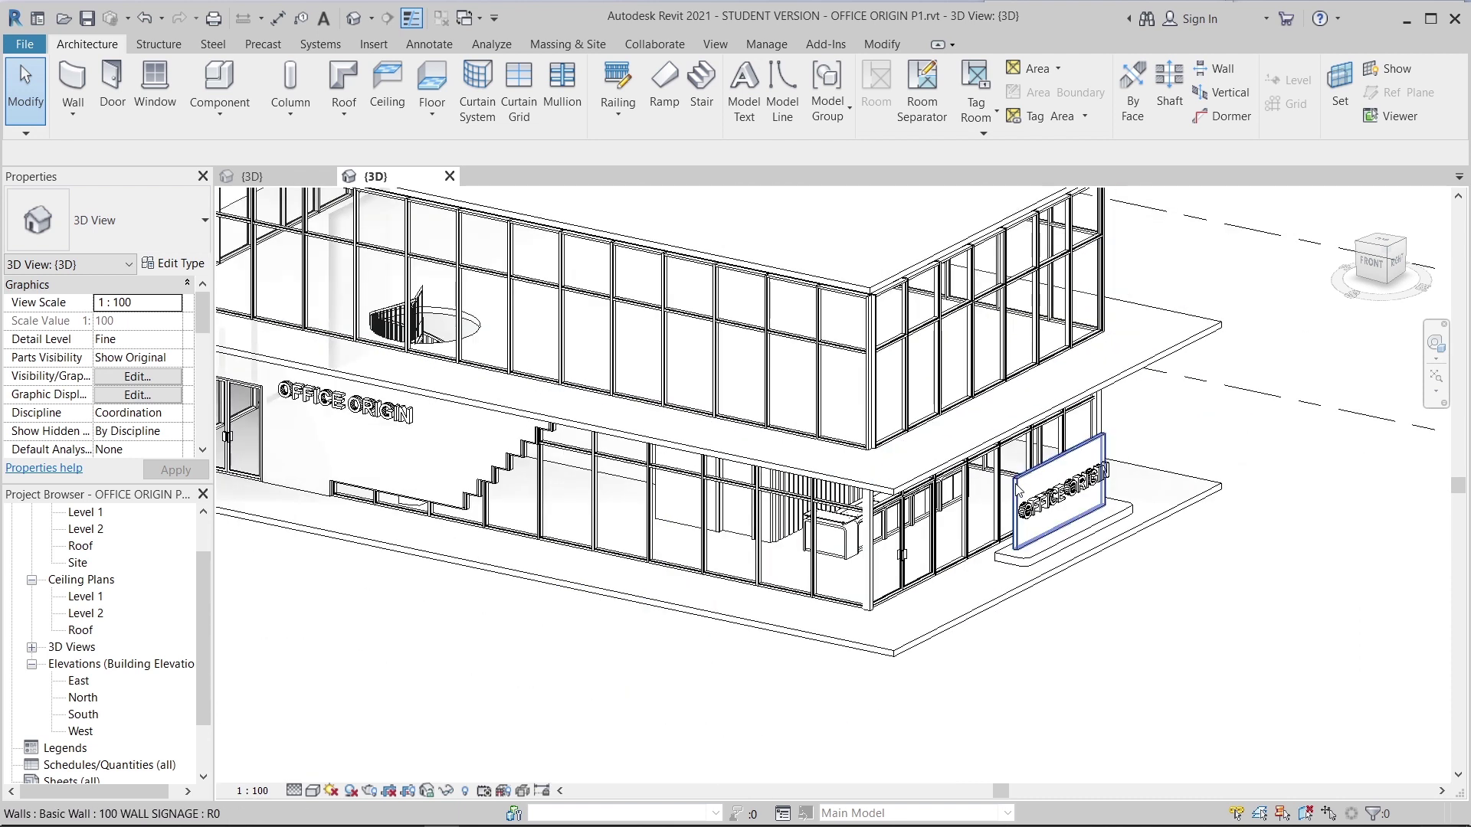
scroll(1016, 490, down, 8)
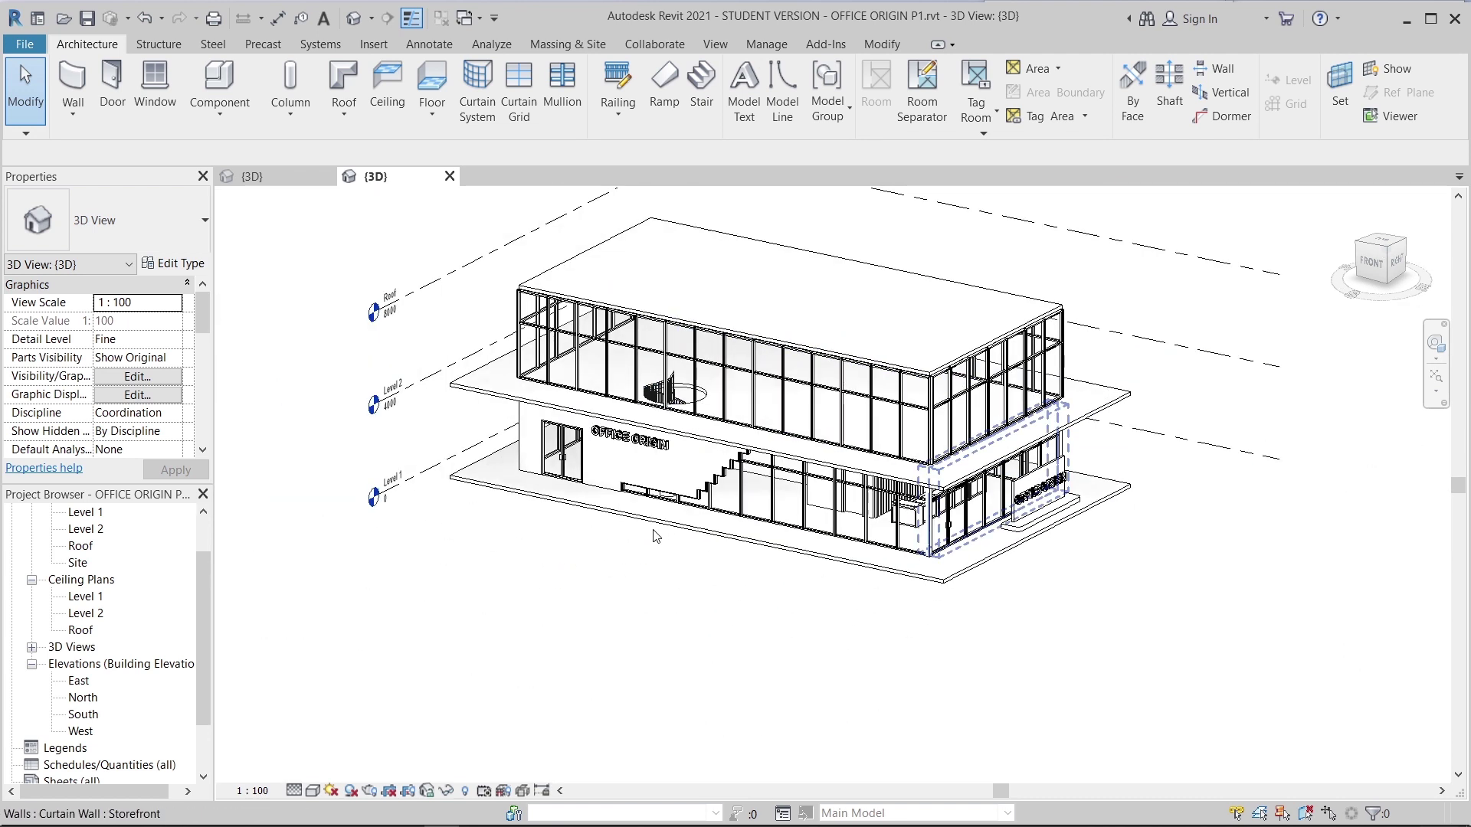
shift+middle_drag(568, 582, 626, 605)
middle_drag(728, 588, 669, 638)
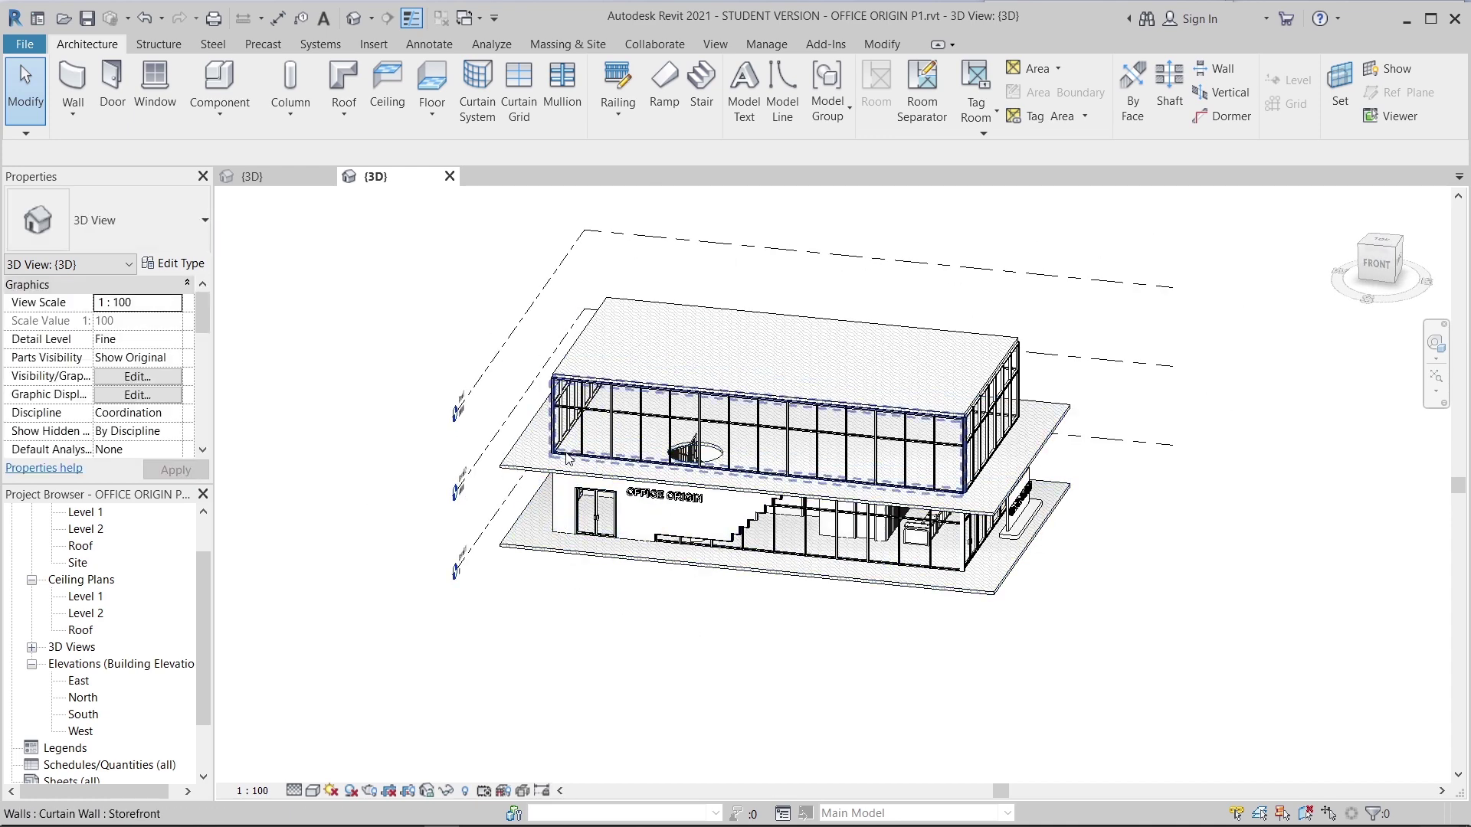
scroll(1074, 499, up, 3)
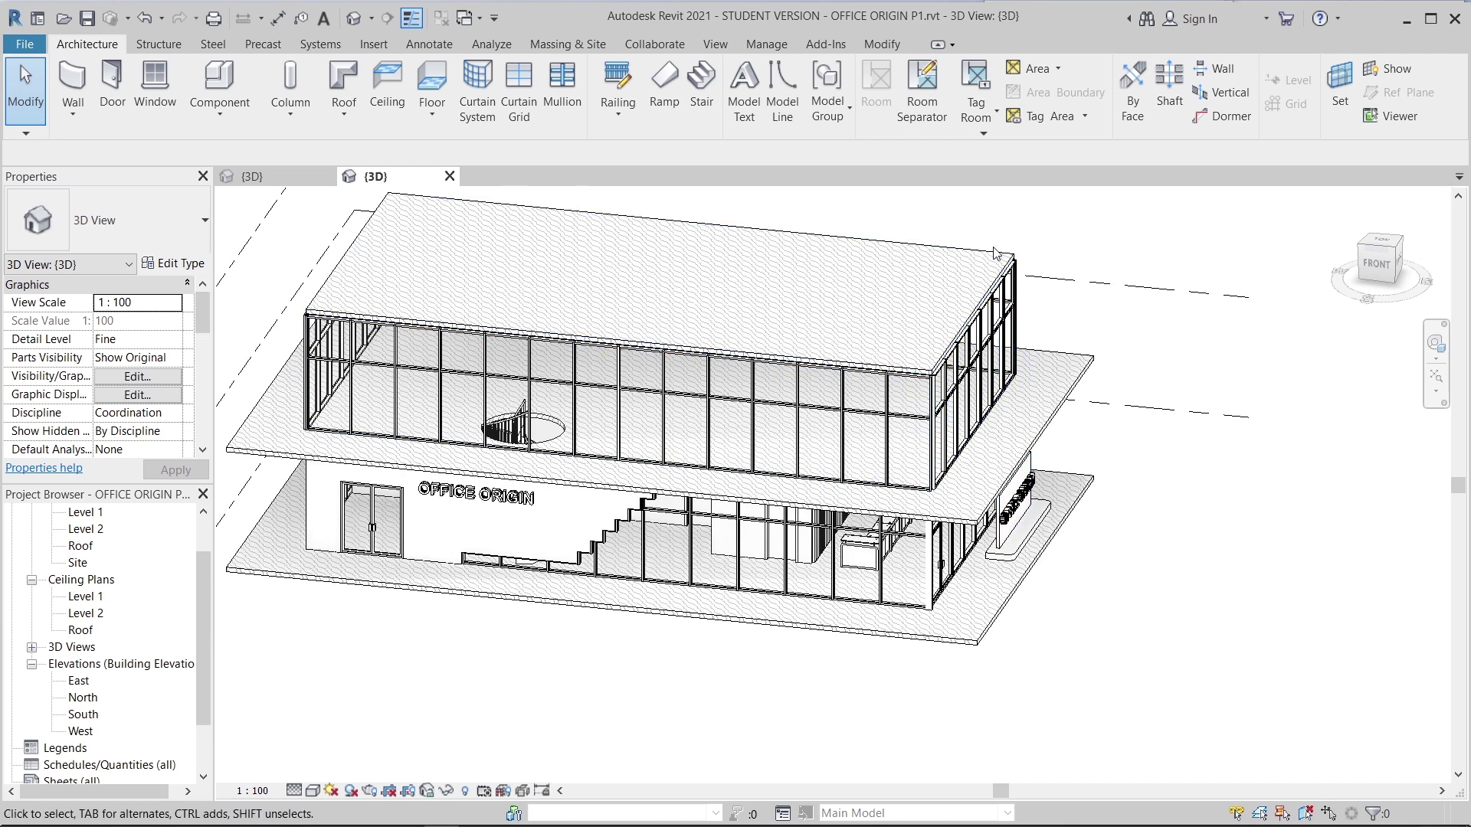
scroll(1038, 496, down, 3)
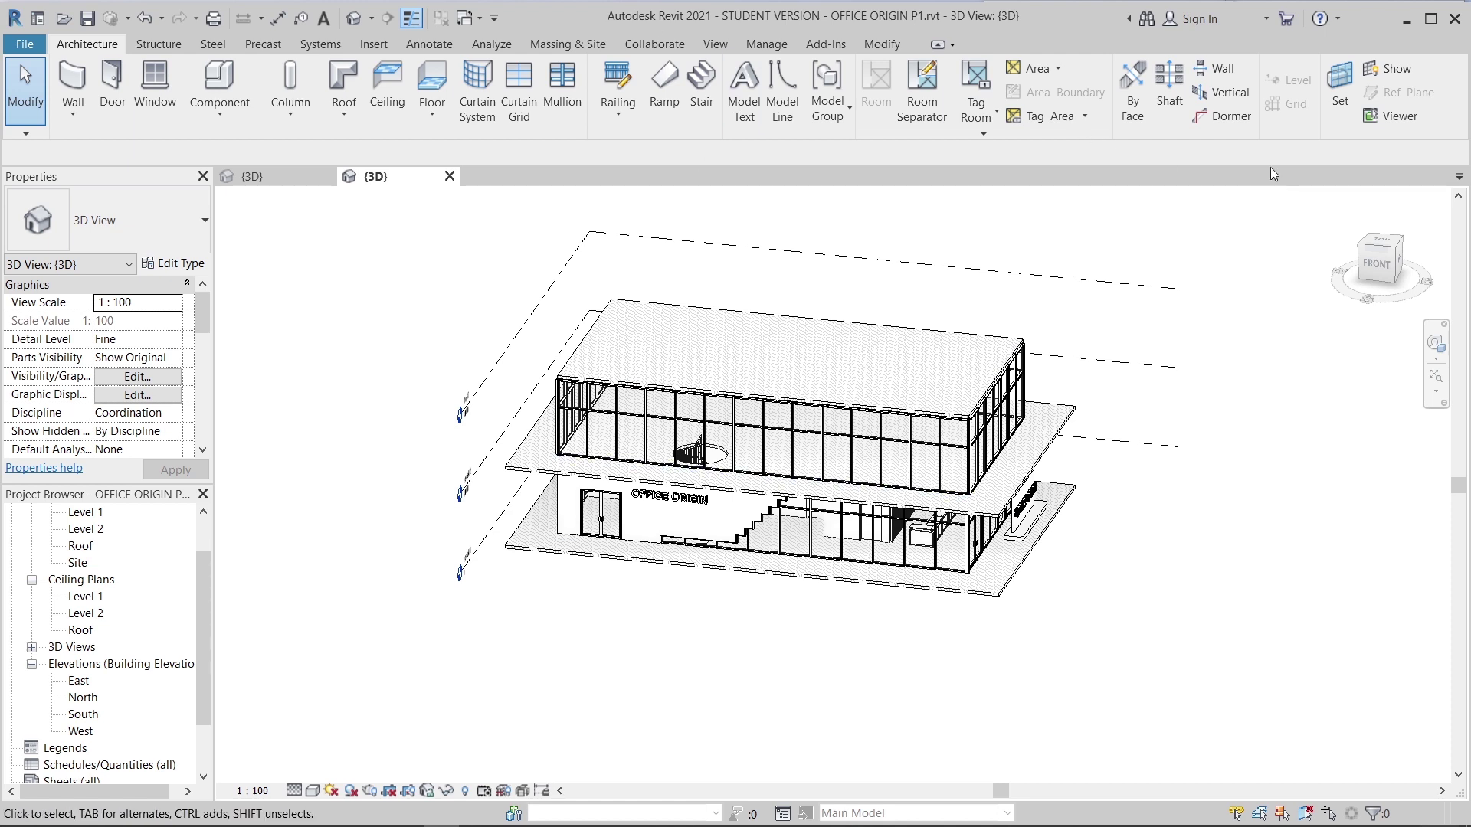
- Start a new in-place mass with the default name while viewing the building from the top
click(1382, 242)
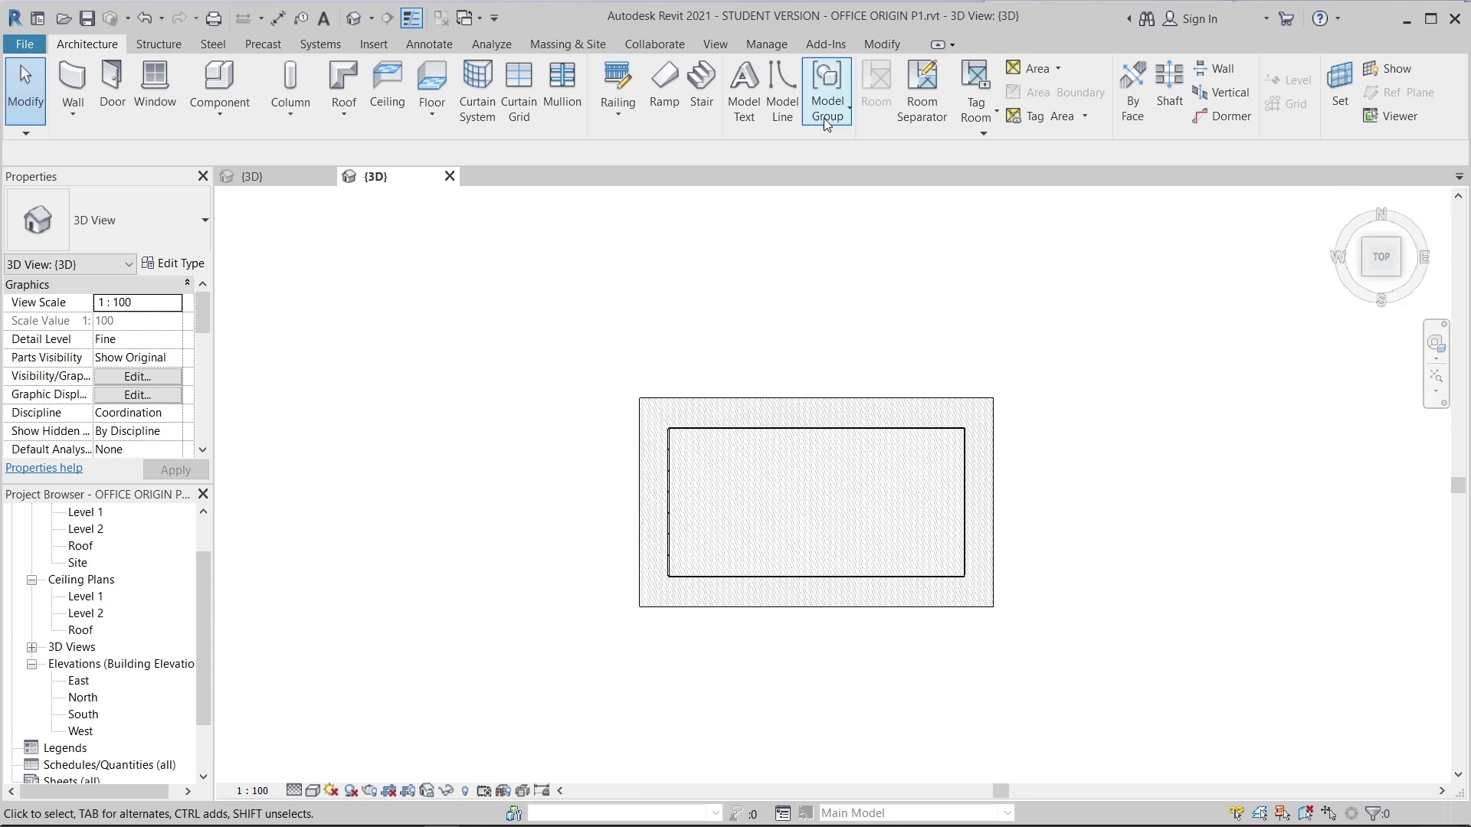
click(567, 44)
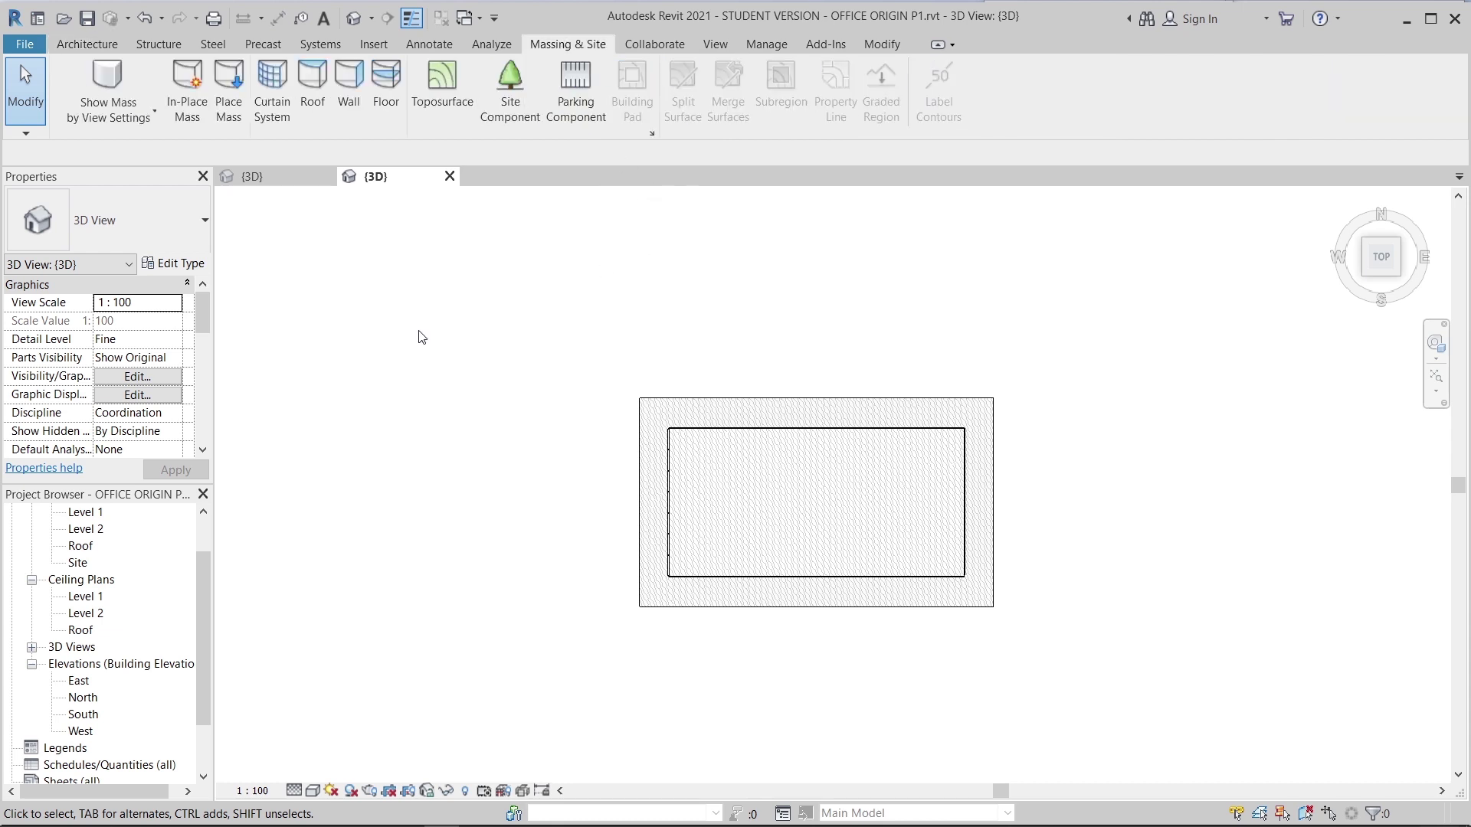
click(198, 103)
key(Return)
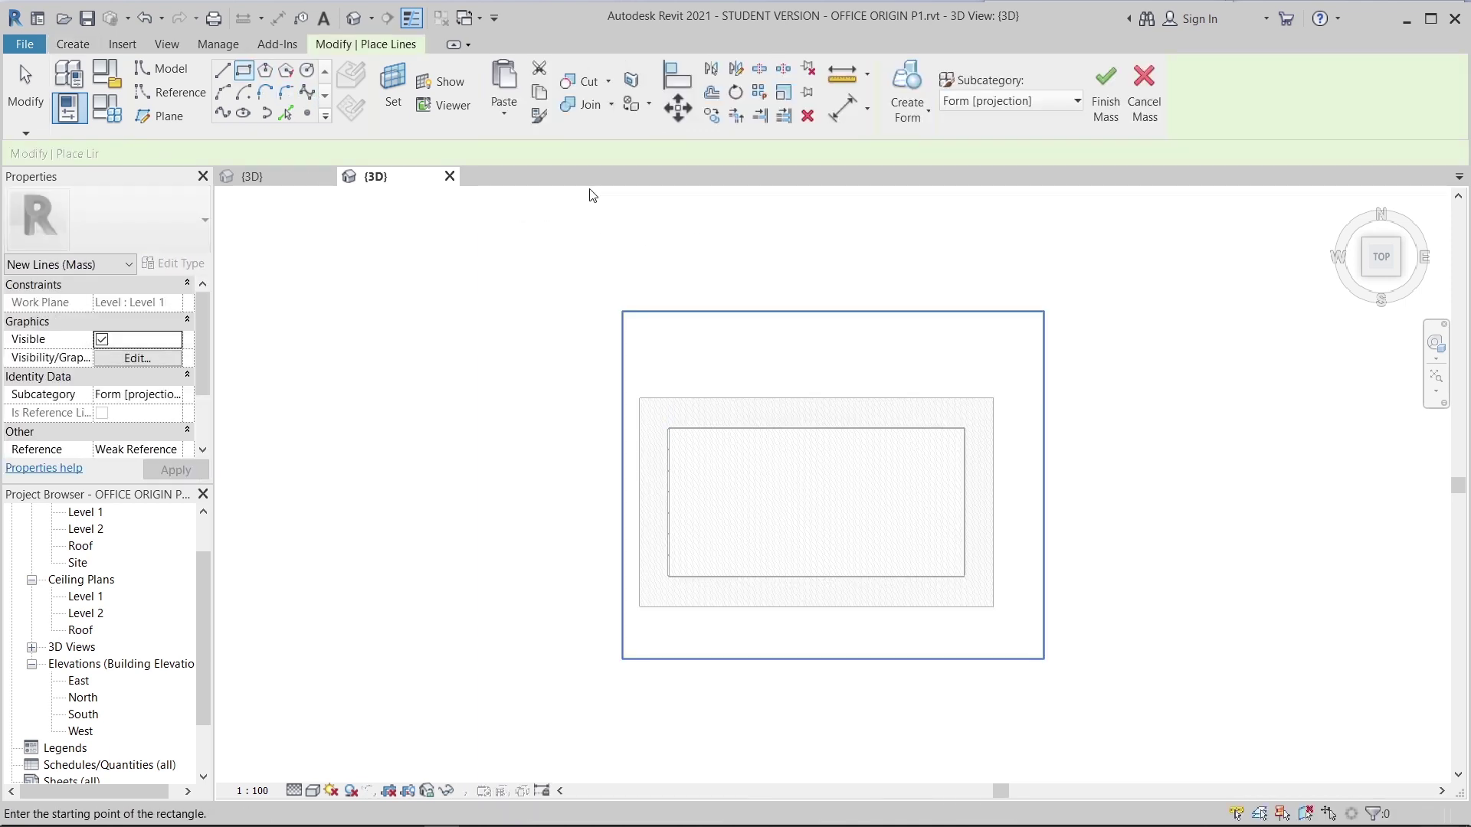
- Draw a rectangle on Level 2 around the upper curtain walls, from corner to opposite corner, with a 1500 offset
click(312, 152)
click(361, 188)
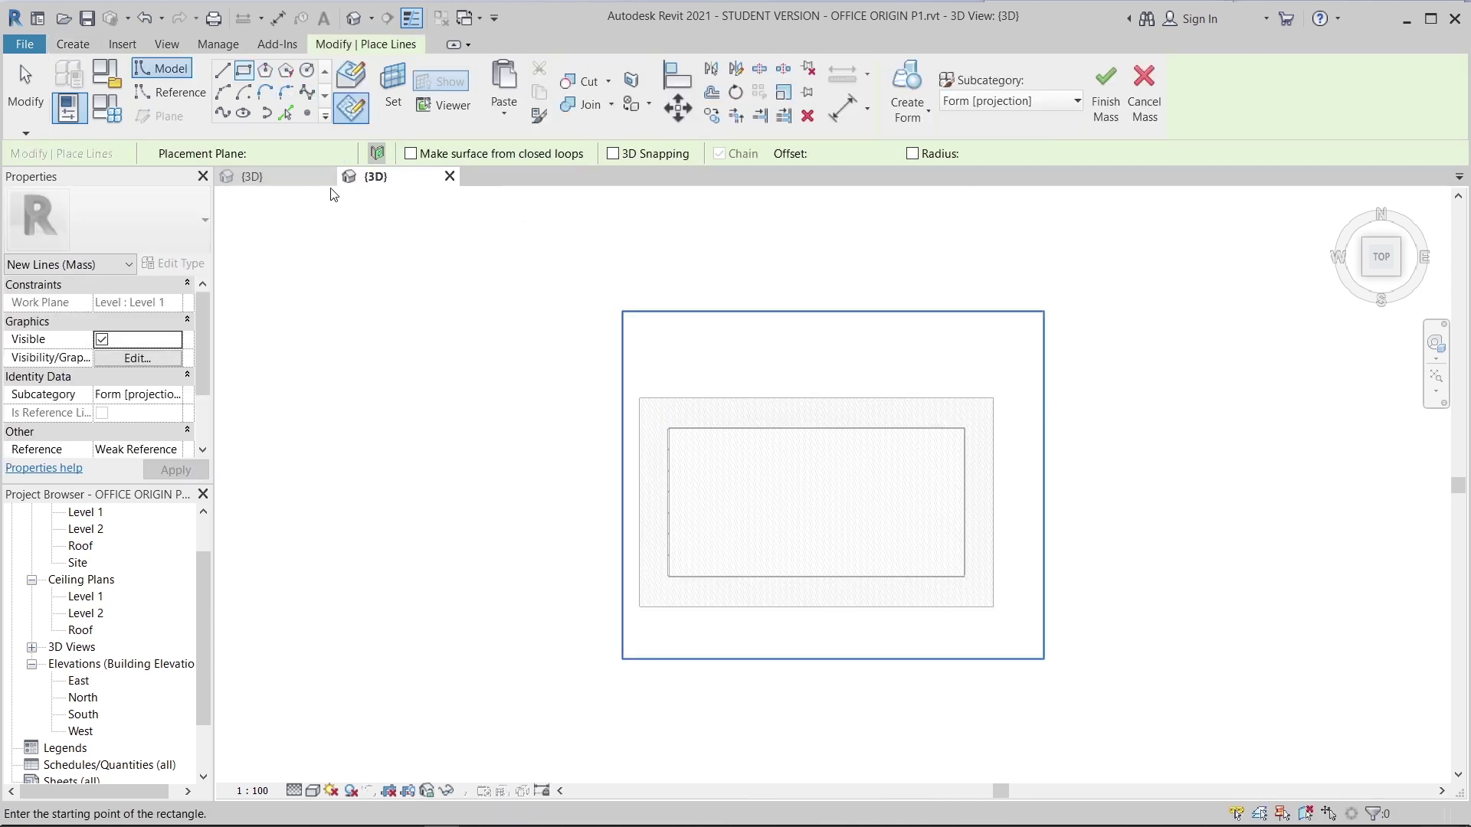
click(846, 153)
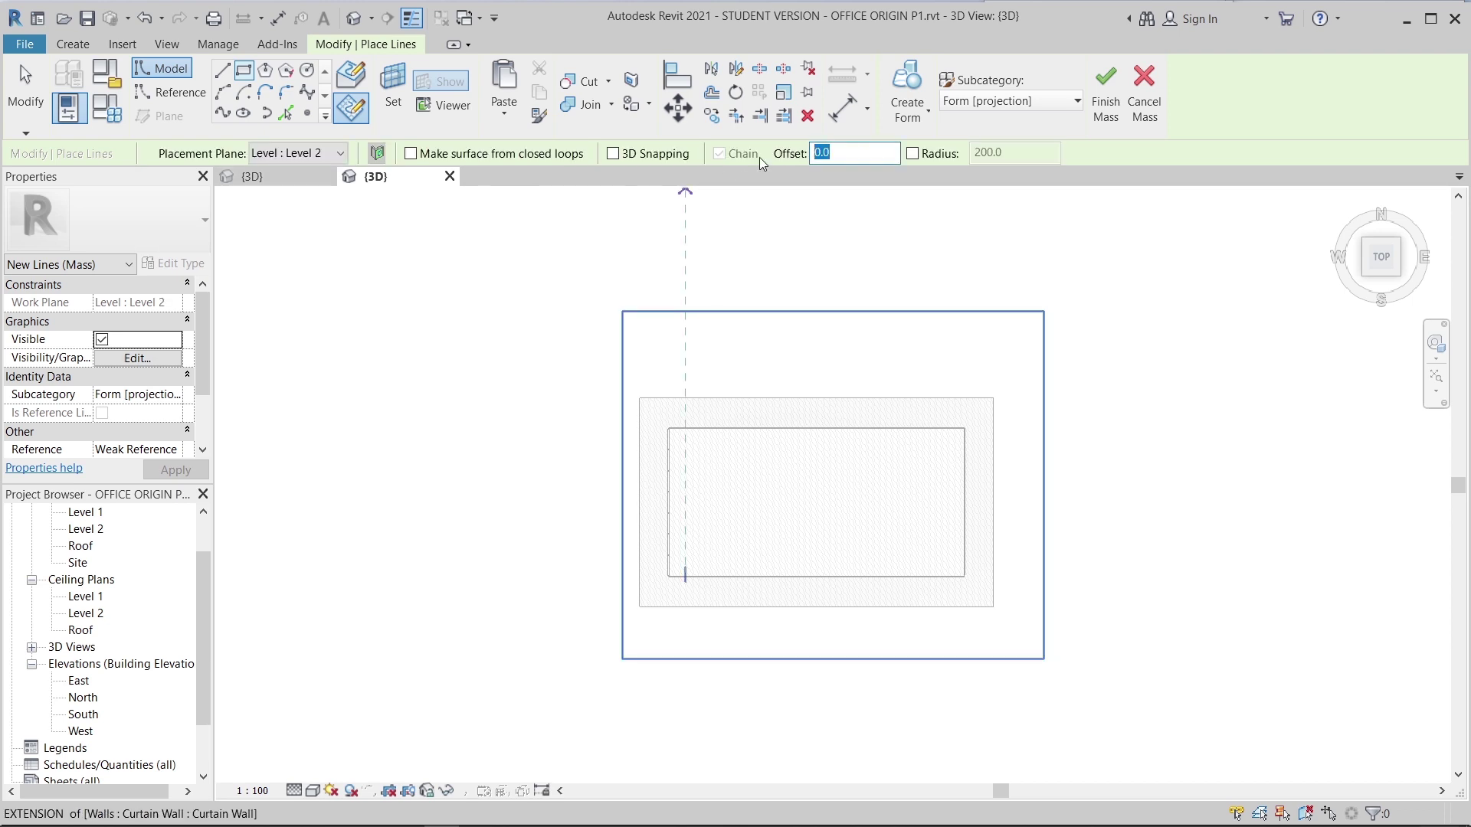
text(1500)
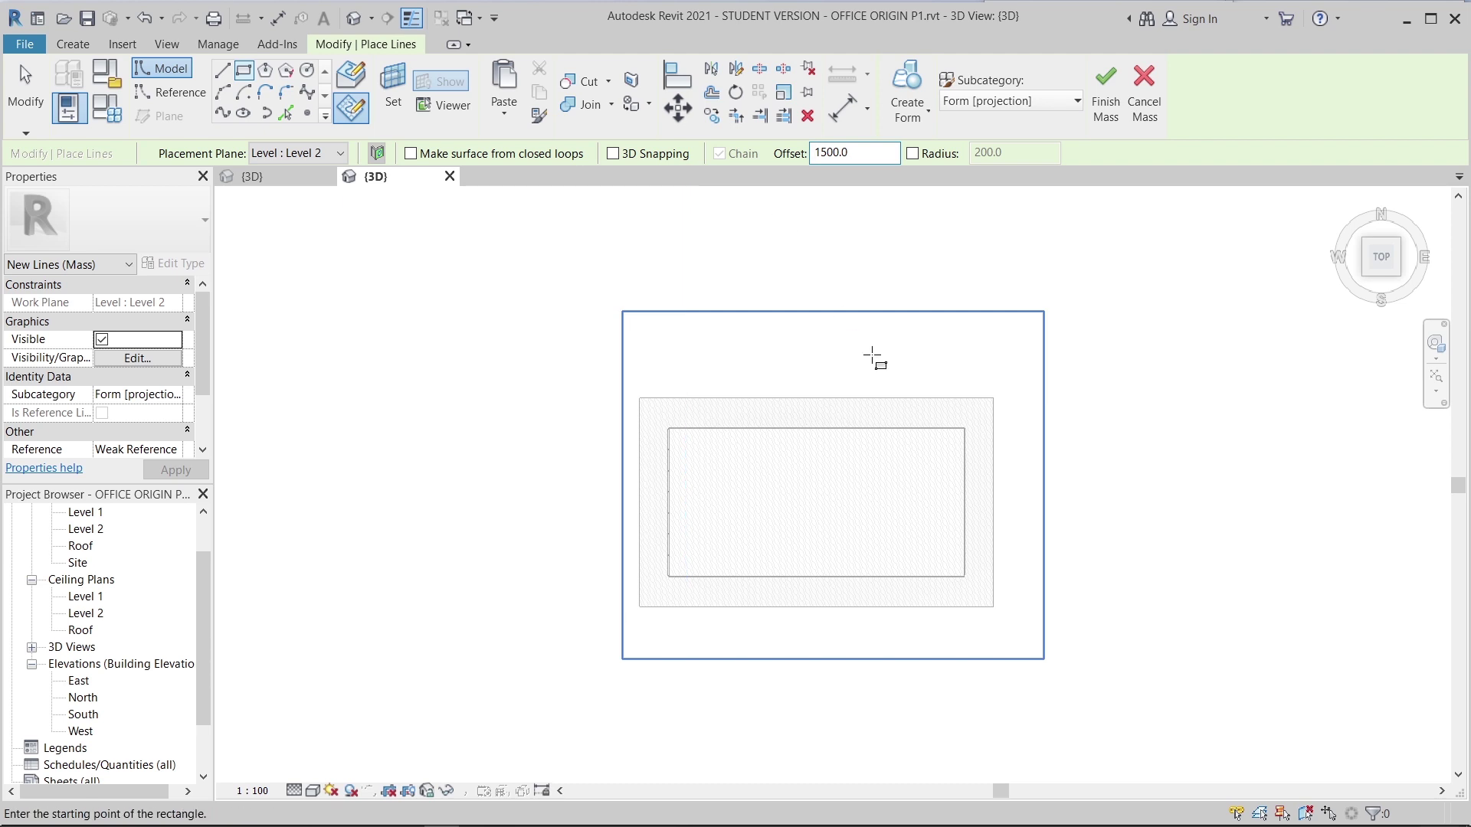
scroll(683, 417, up, 2)
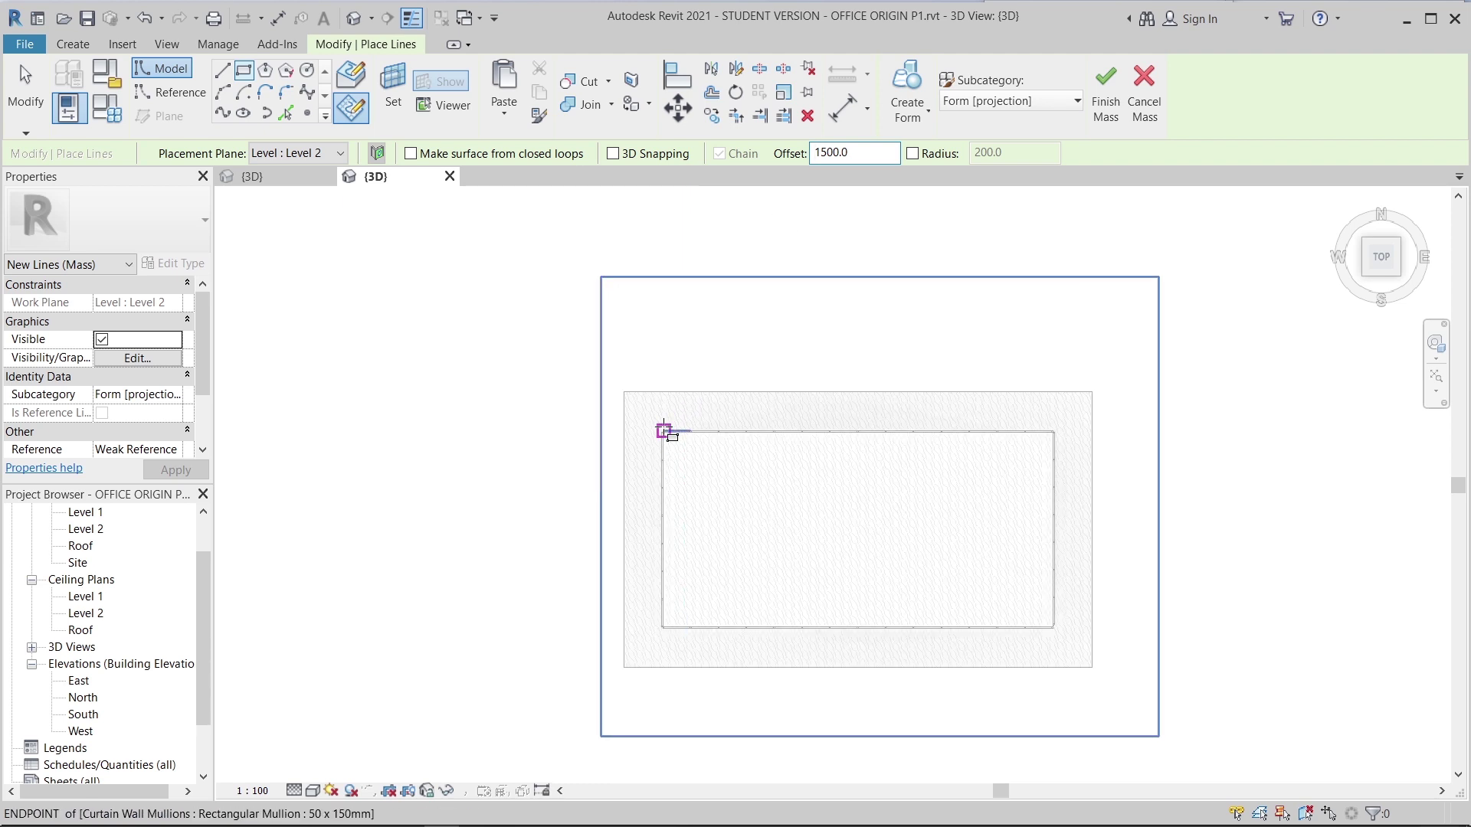
scroll(664, 429, up, 3)
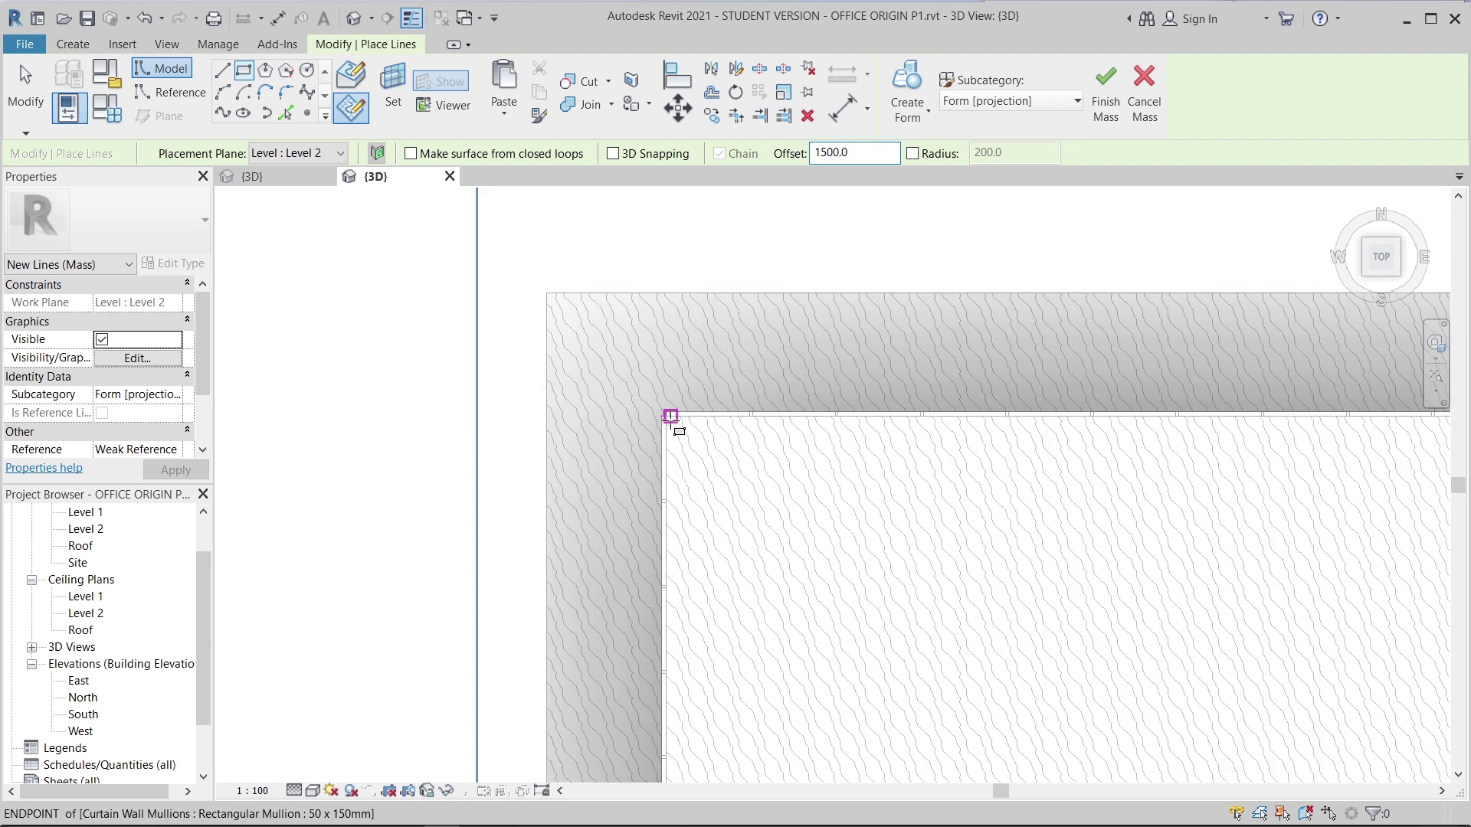
scroll(670, 416, up, 4)
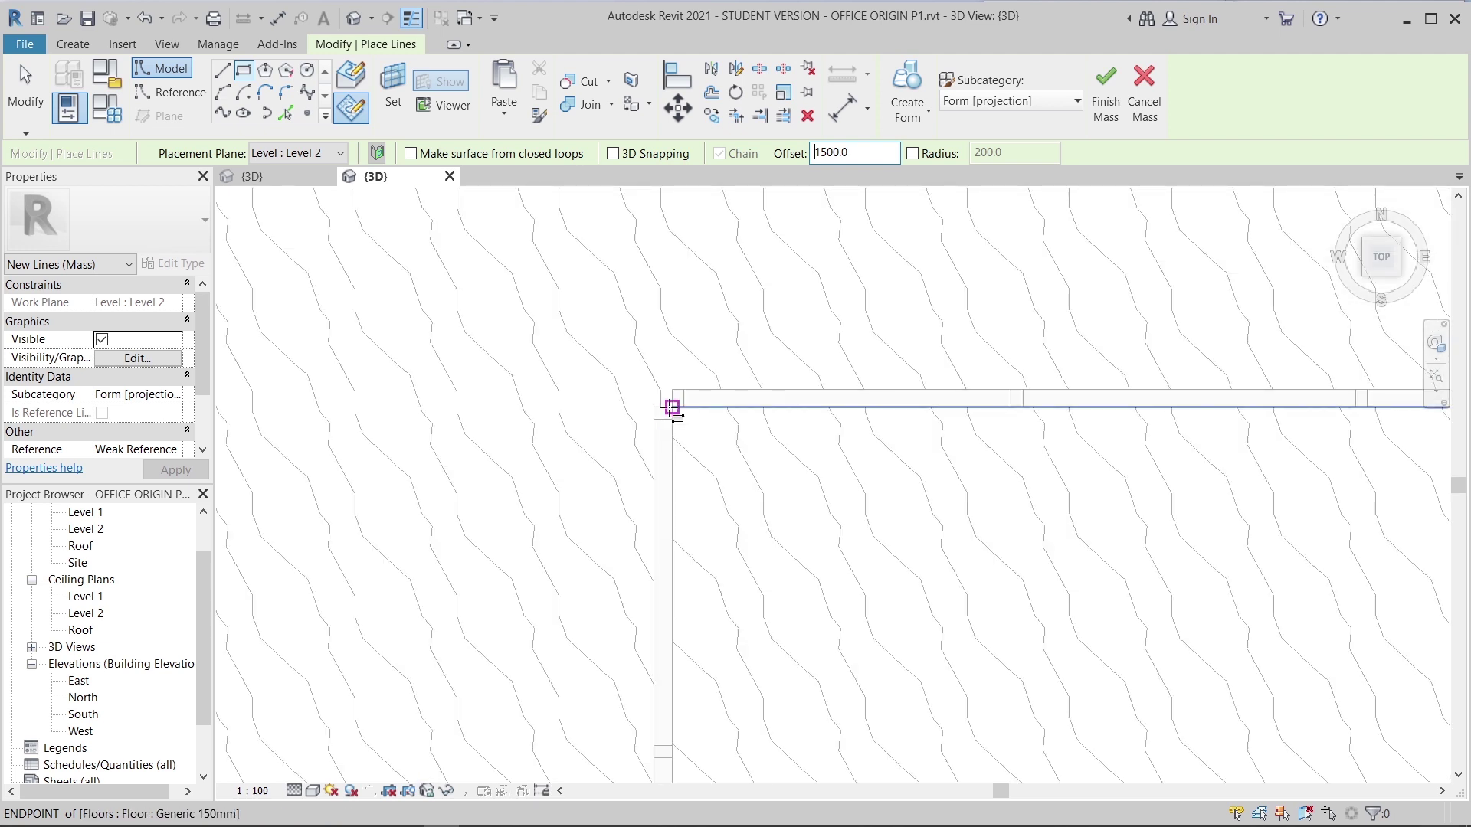
scroll(1018, 558, down, 8)
middle_drag(1106, 585, 832, 426)
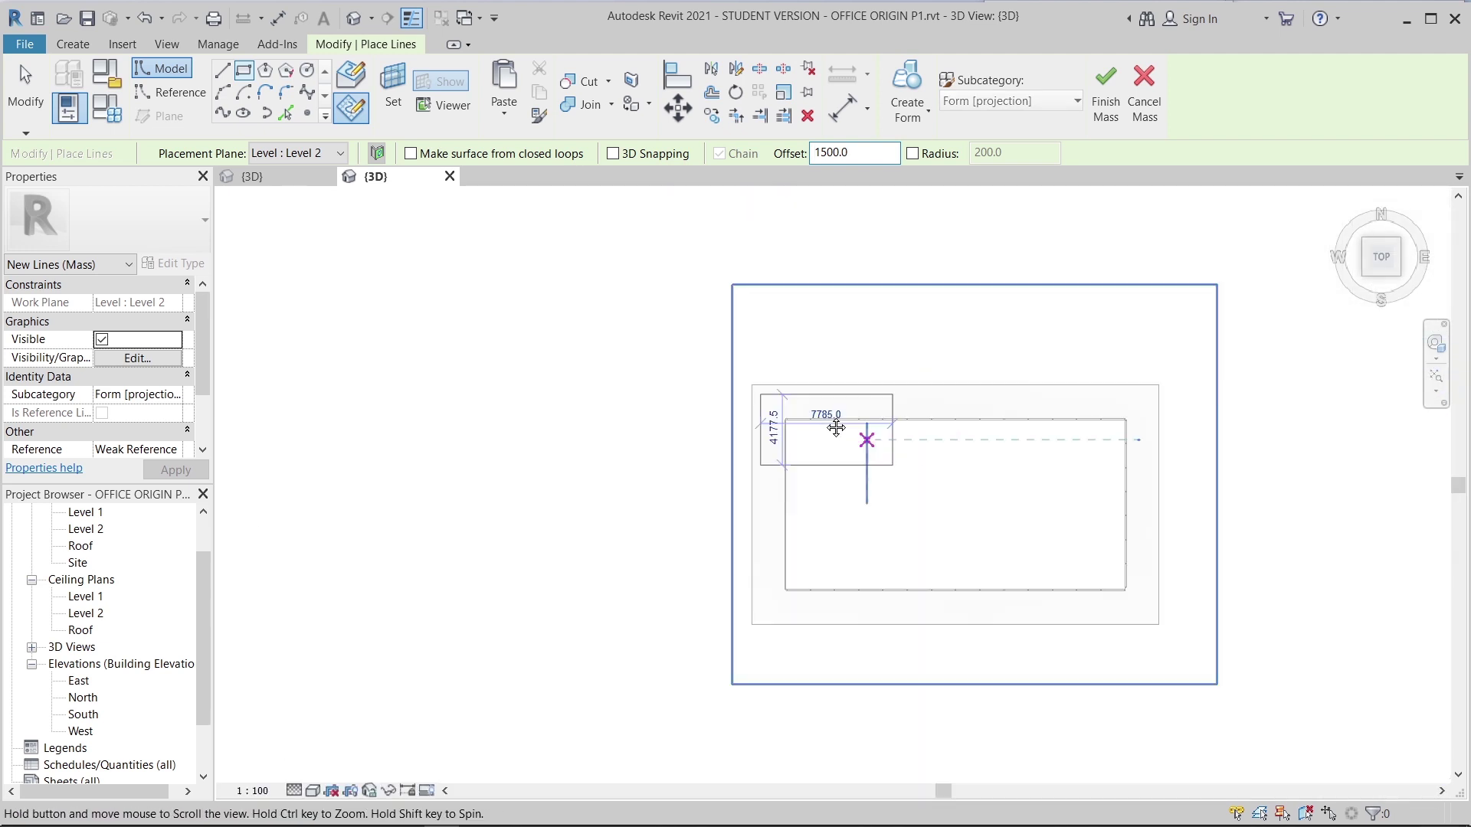
scroll(1093, 591, up, 6)
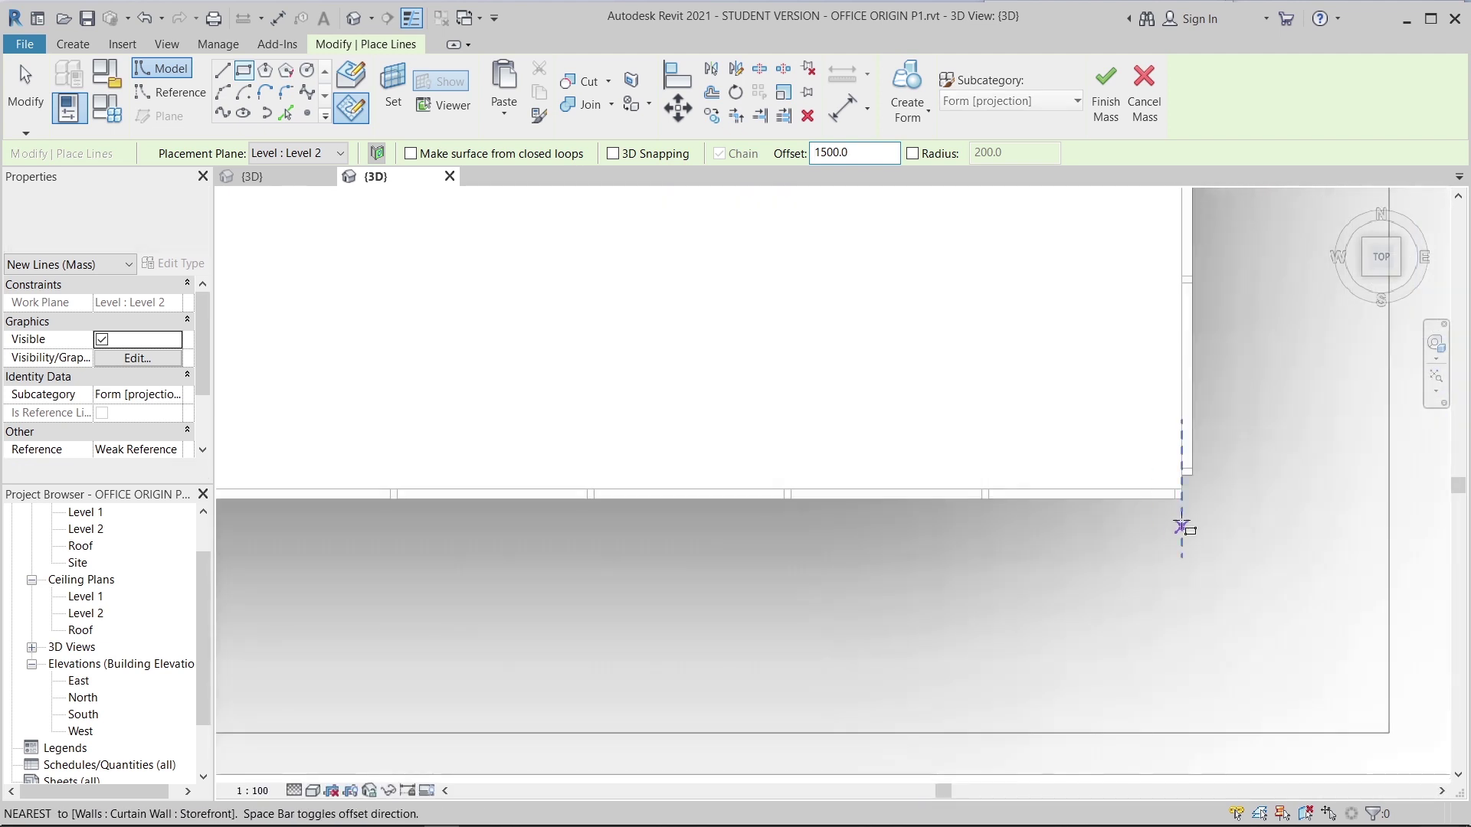
click(1182, 478)
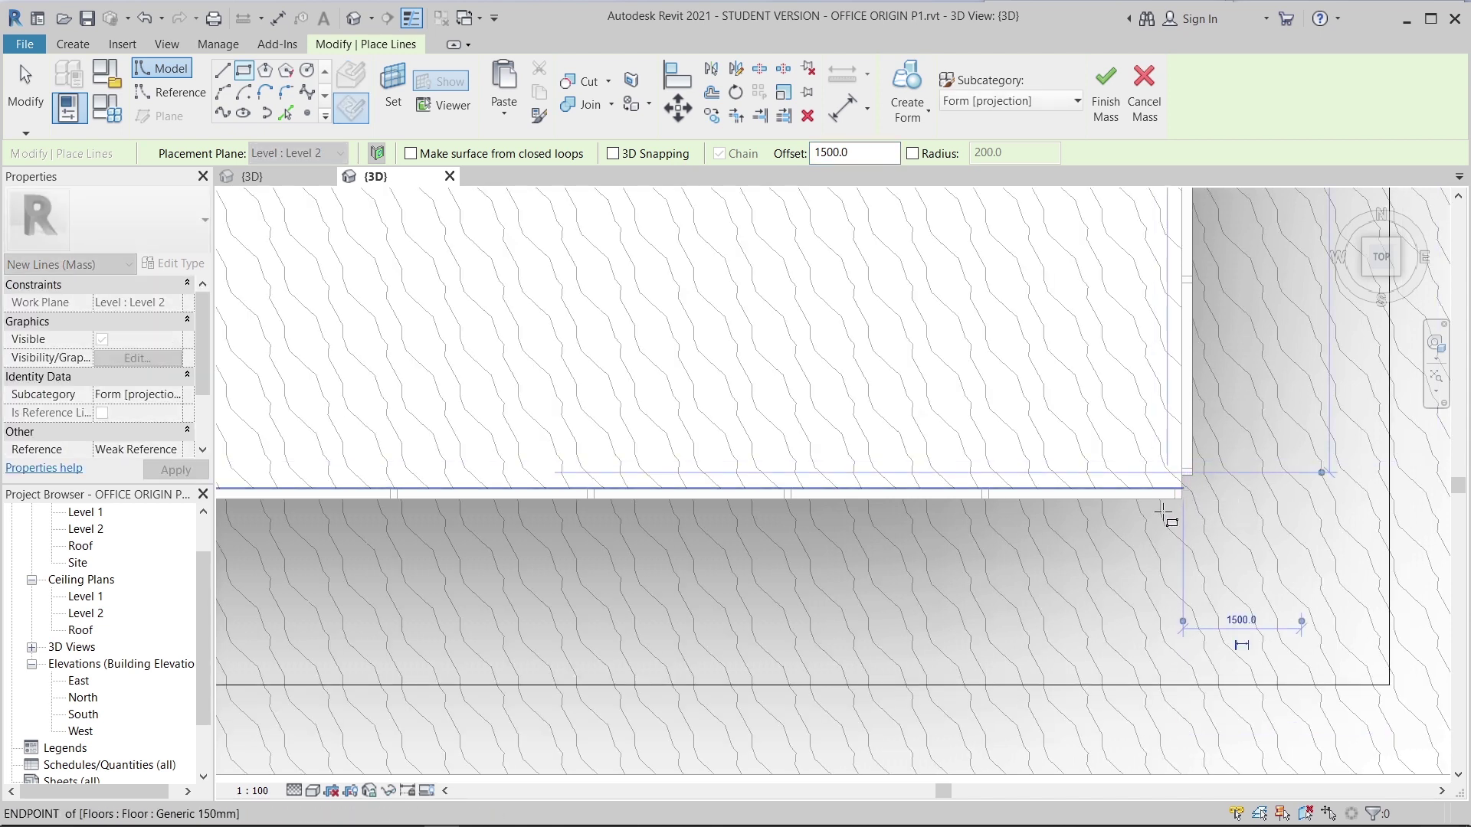
scroll(1161, 536, down, 3)
key(Escape)
key(Escape)
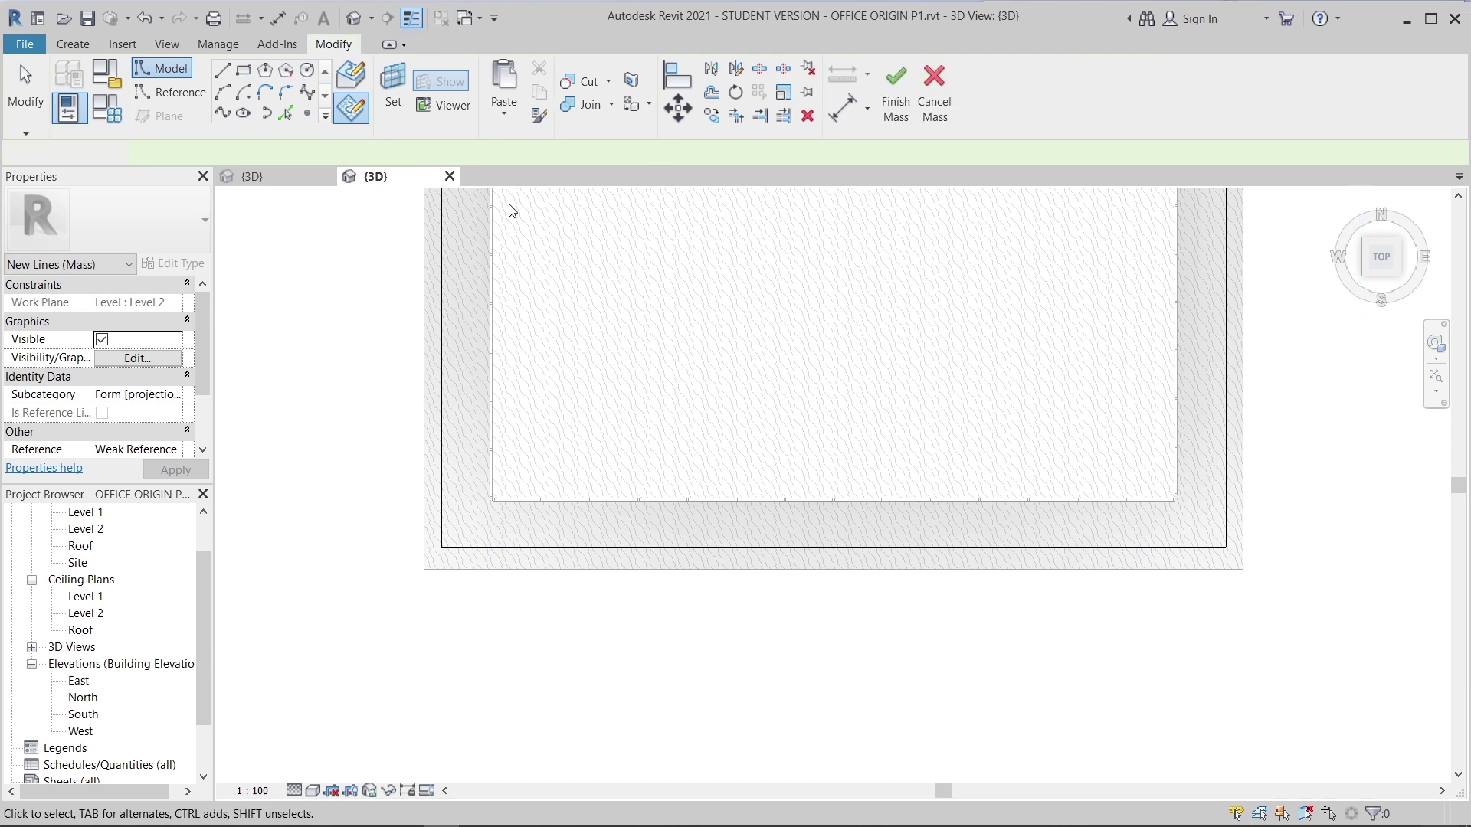
- Create a solid form from the rectangular loop of model lines on Level 2
mouse_move(785, 466)
shift+middle_down()
mouse_move(847, 549)
mouse_move(857, 281)
mouse_move(798, 429)
mouse_move(812, 475)
shift+middle_up()
click(812, 475)
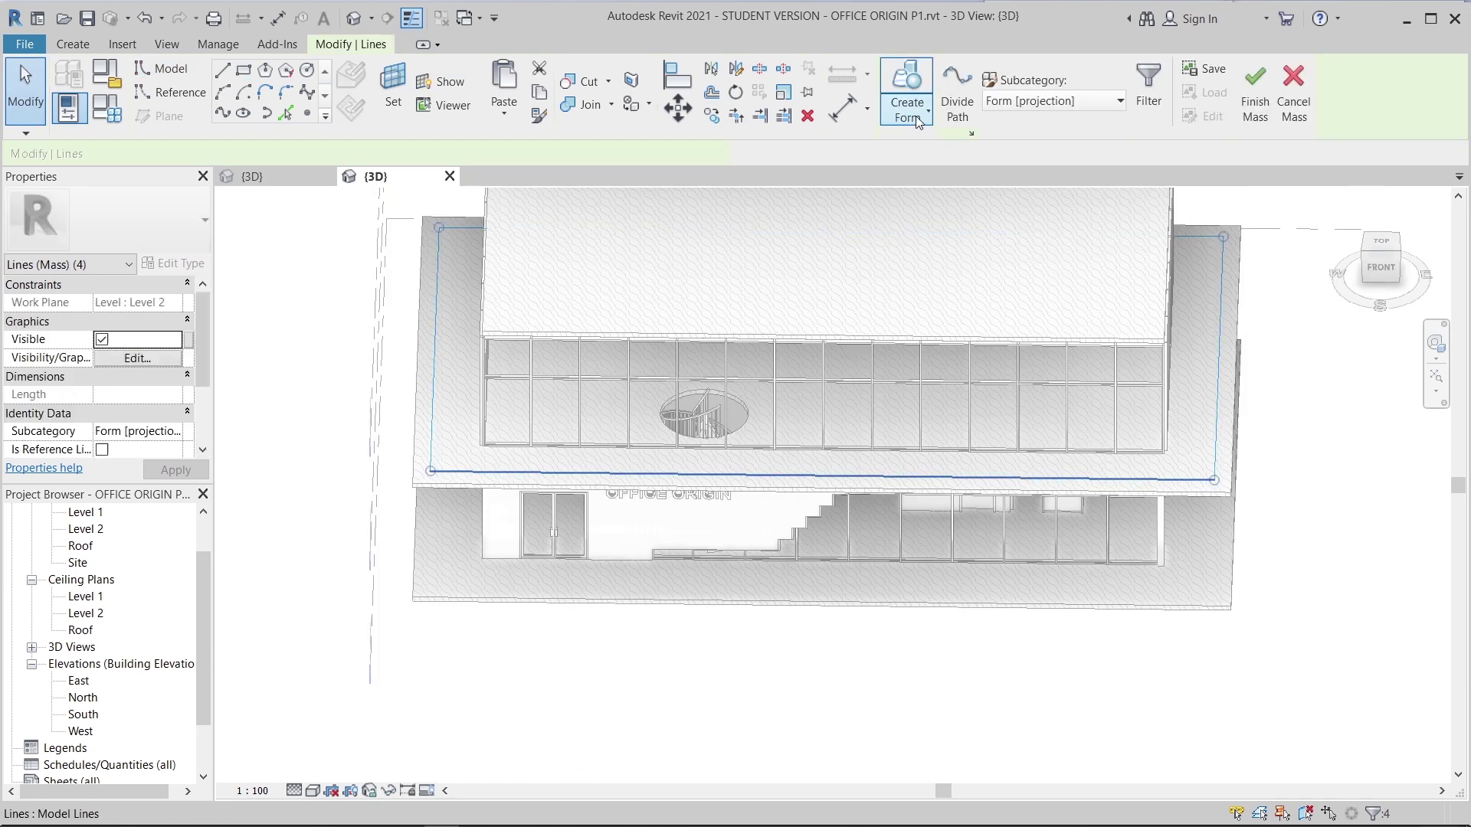
click(911, 107)
click(896, 146)
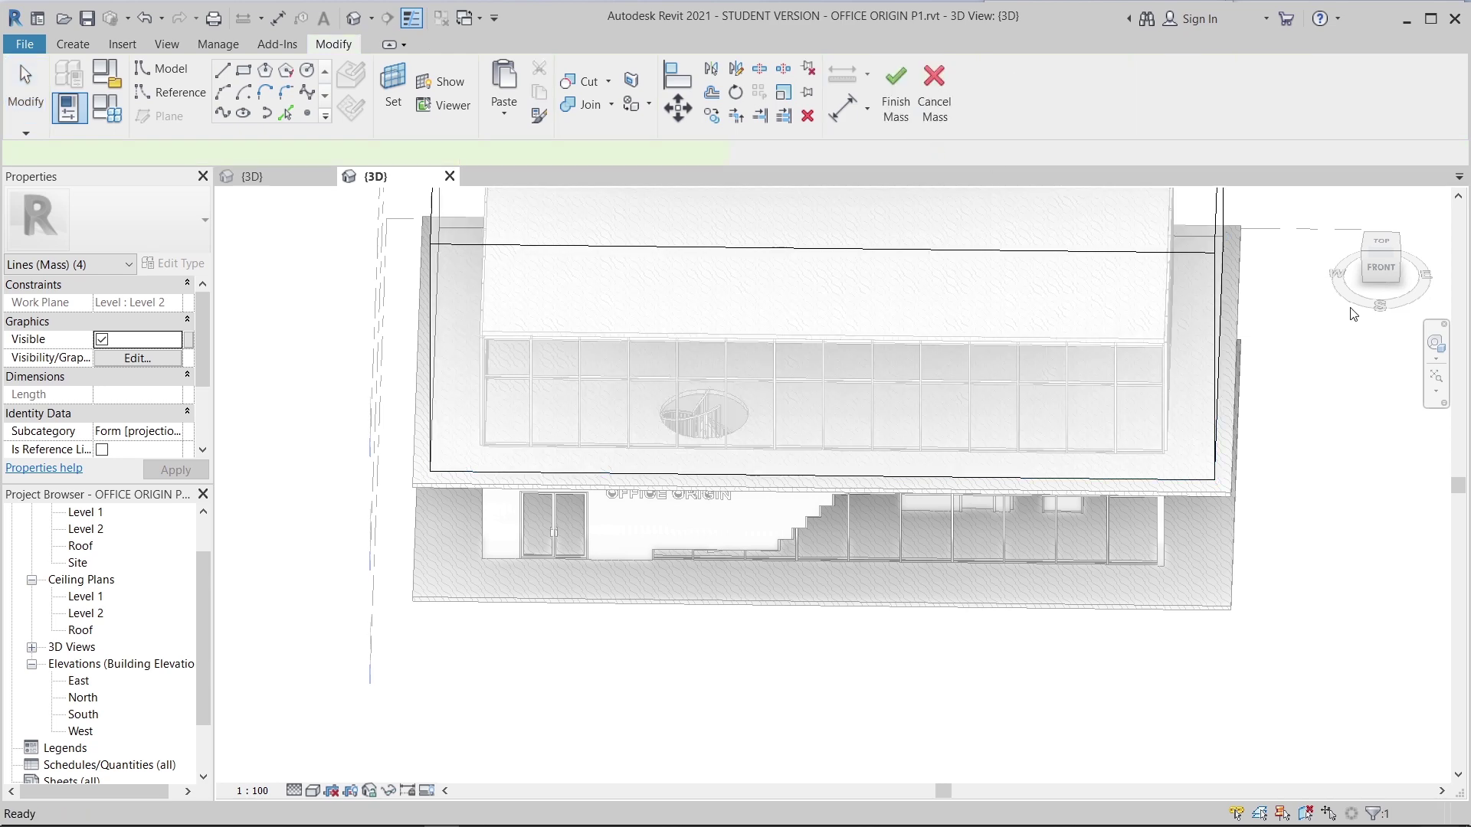
- Lower the top of the mass form to the roof in the front view, making it about 3850 high
click(1380, 268)
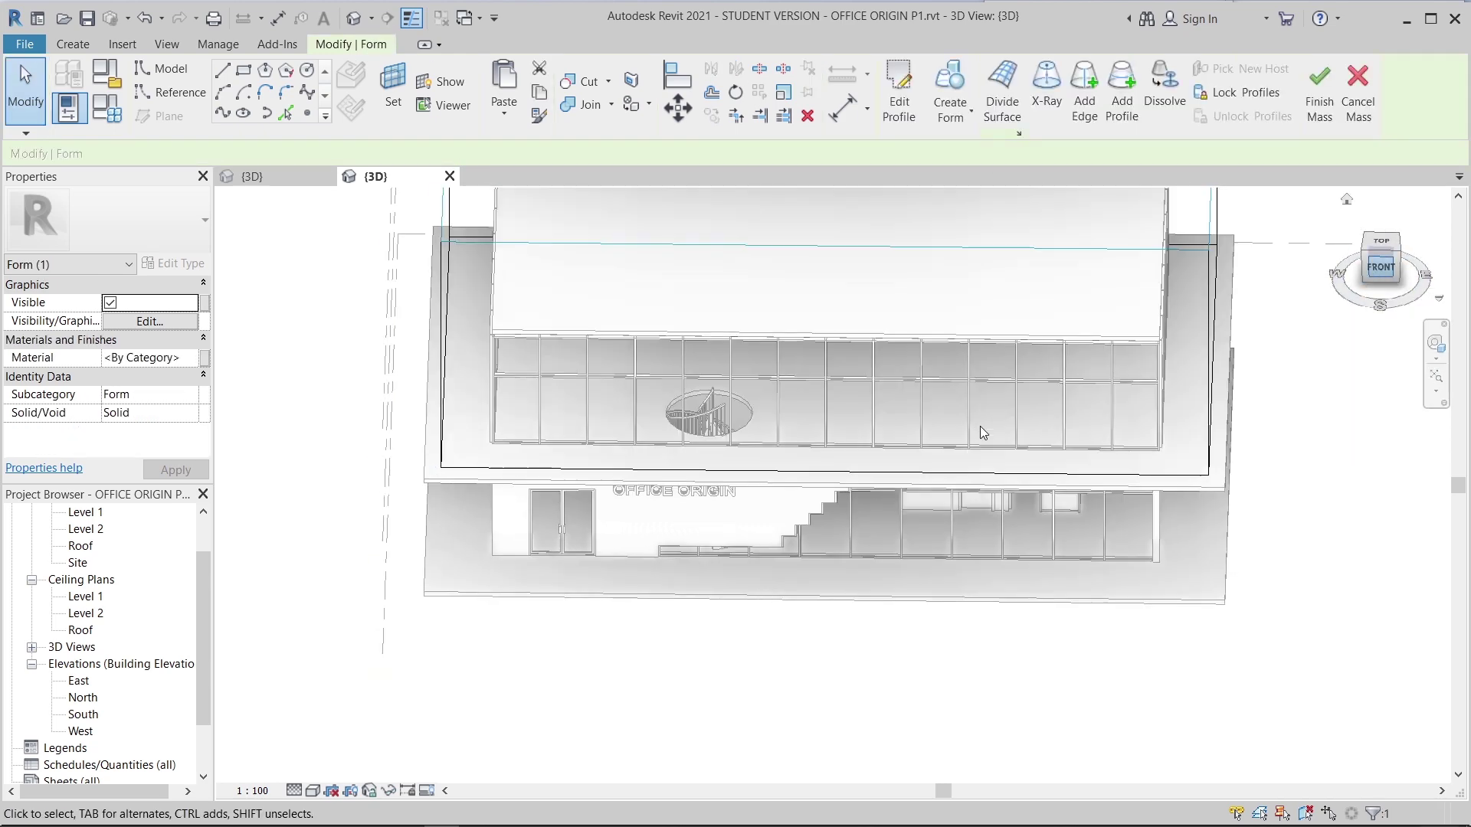
scroll(847, 384, up, 5)
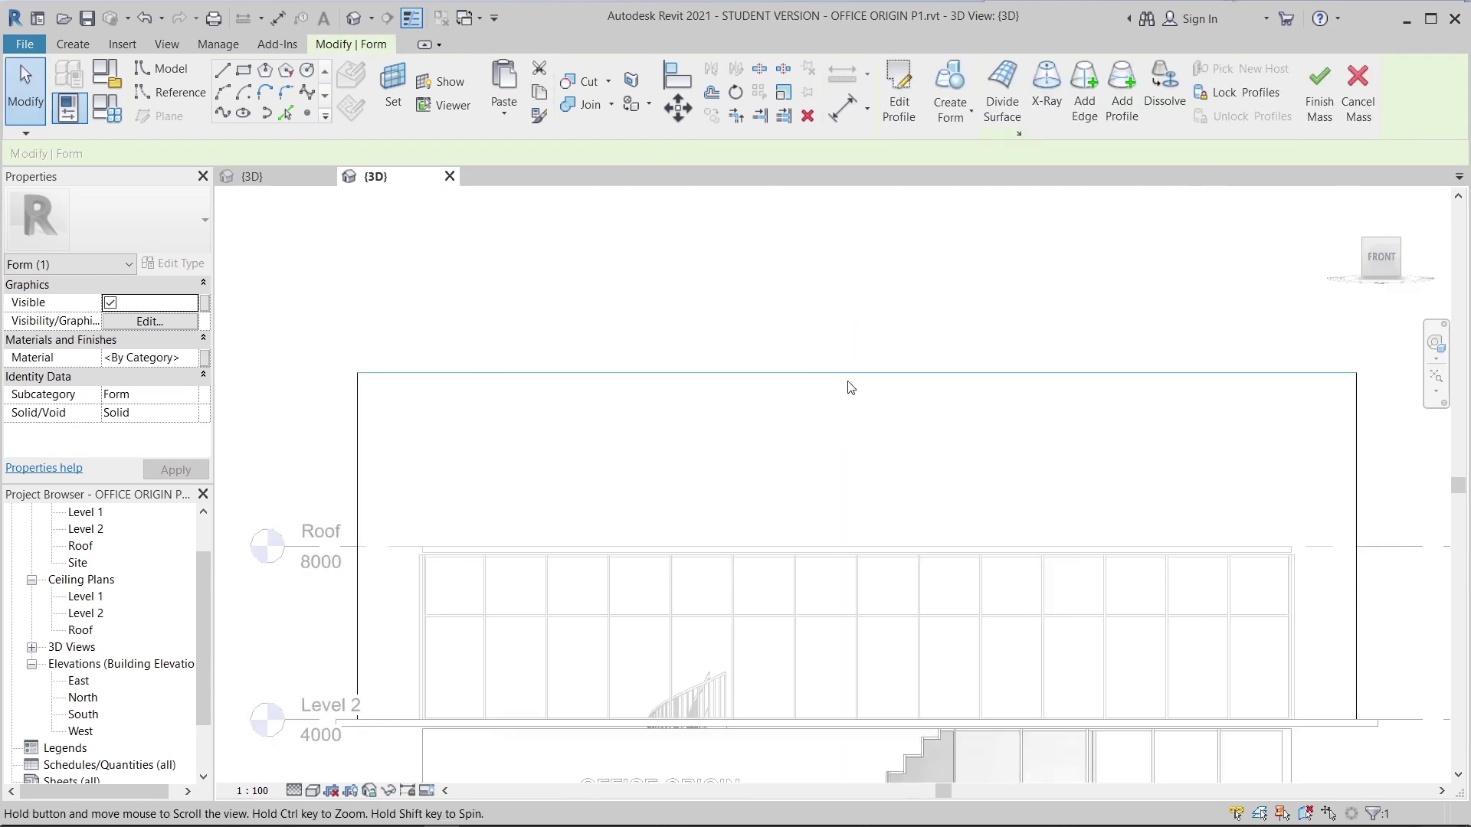
drag(854, 279, 858, 439)
scroll(857, 432, down, 2)
middle_drag(876, 360, 810, 275)
- Temporarily isolate the whole mass form in the 3D view
shift+middle_drag(981, 344, 909, 441)
click(1077, 256)
key(Tab)
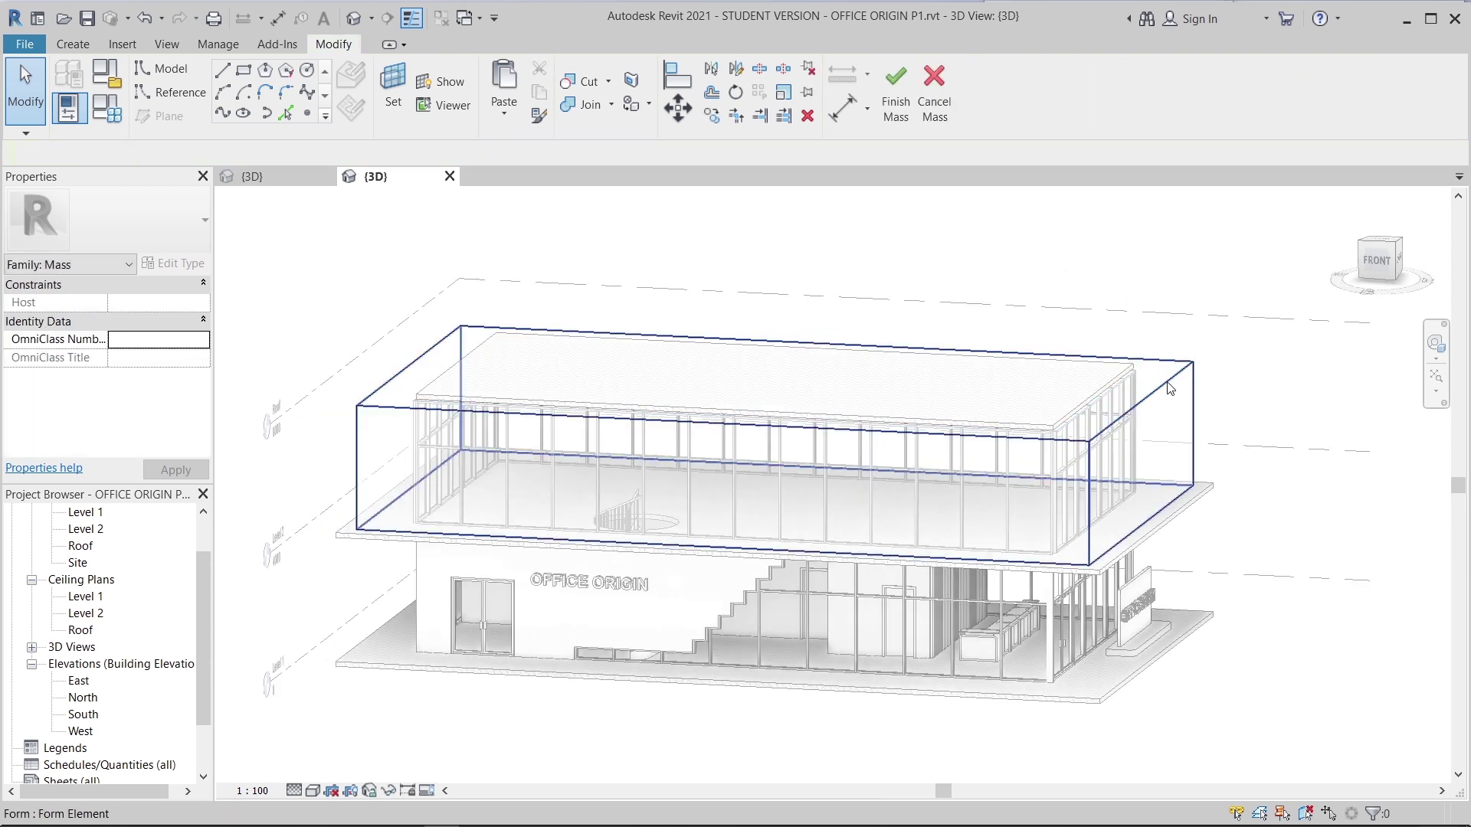
click(1170, 387)
key(h)
key(i)
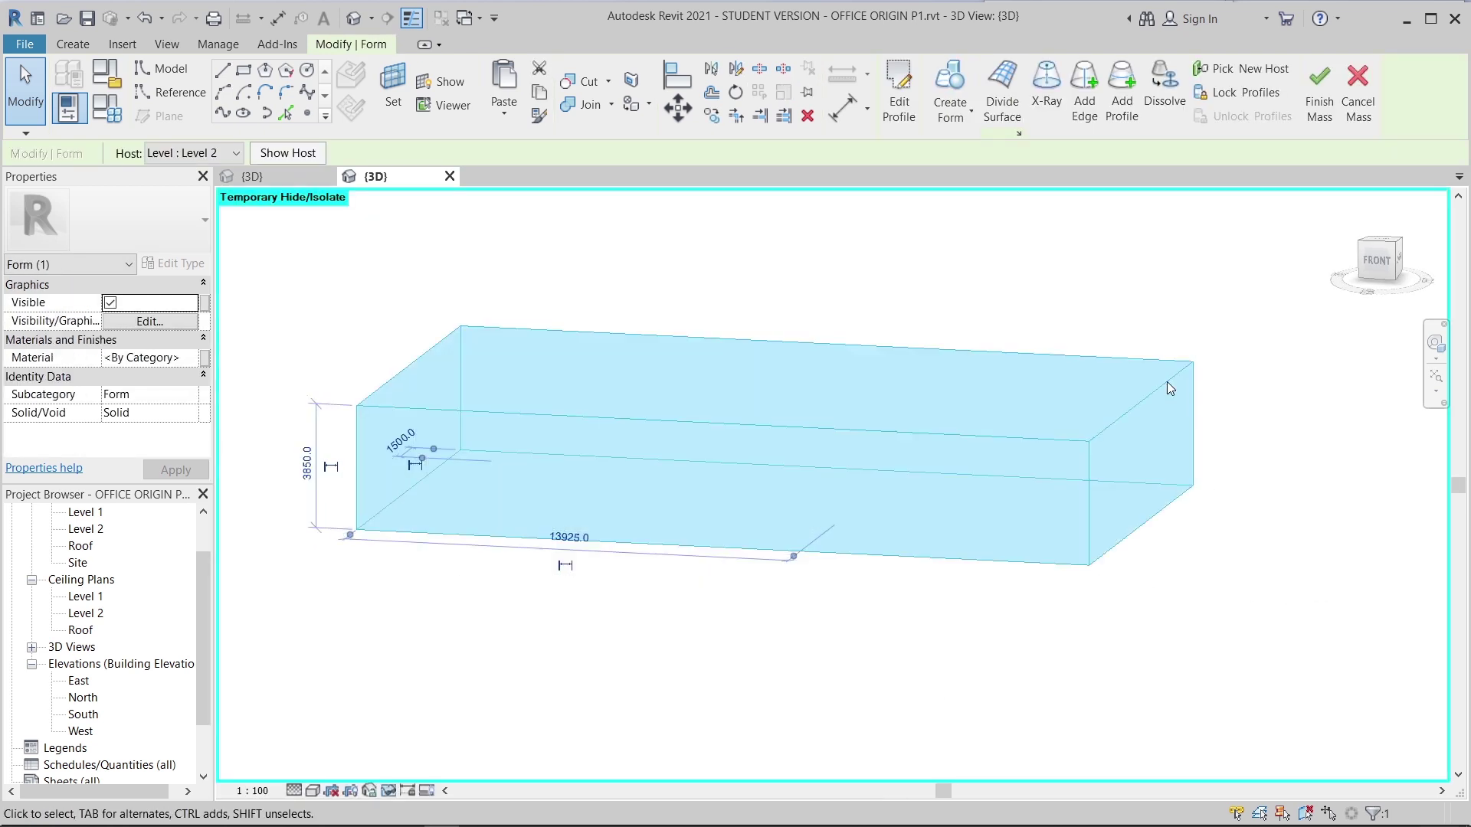
key(Escape)
- Divide the long front face of the mass into a surface grid and display its nodes
shift+middle_drag(794, 512, 751, 625)
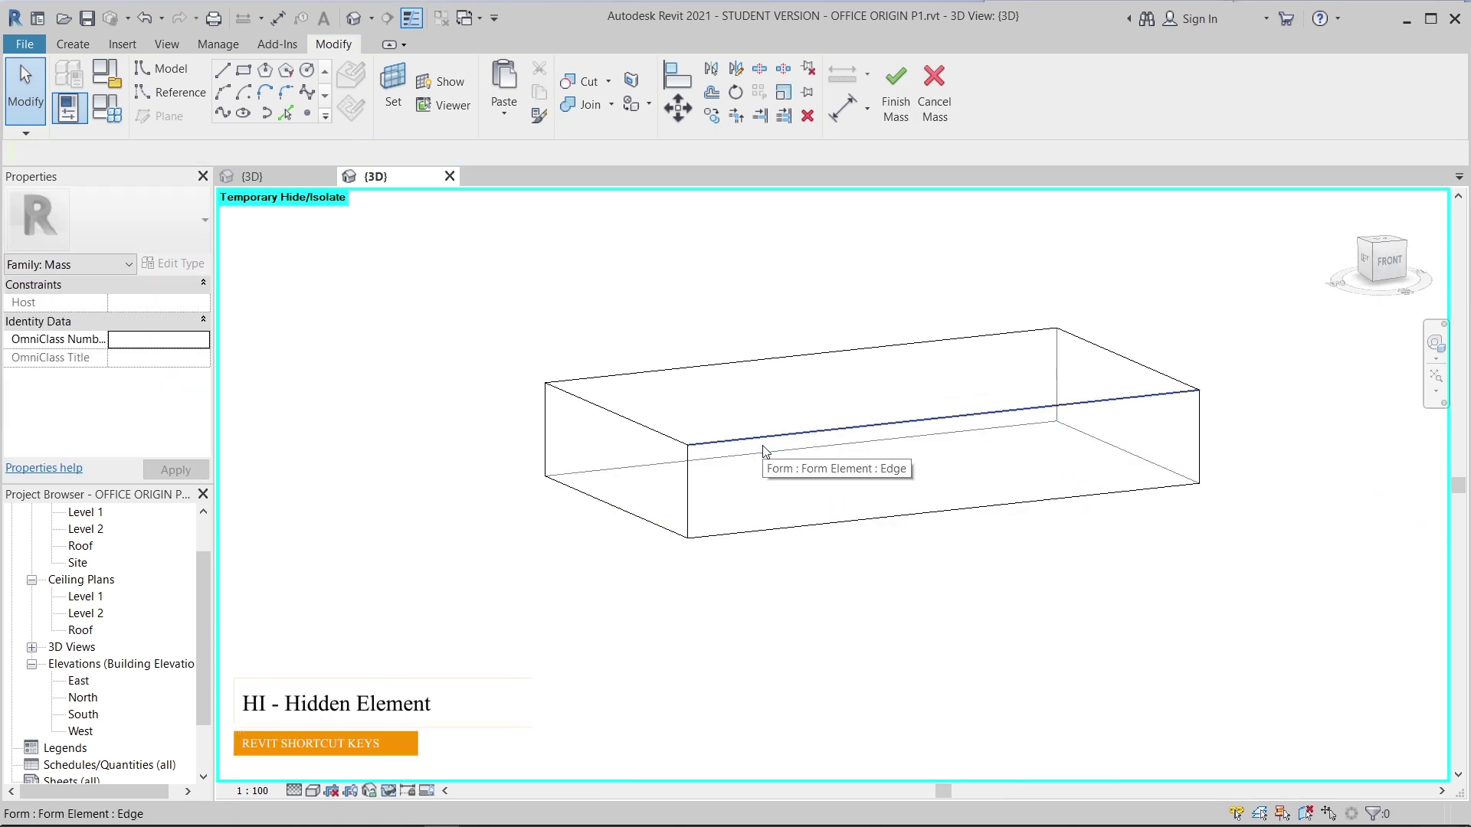
click(765, 449)
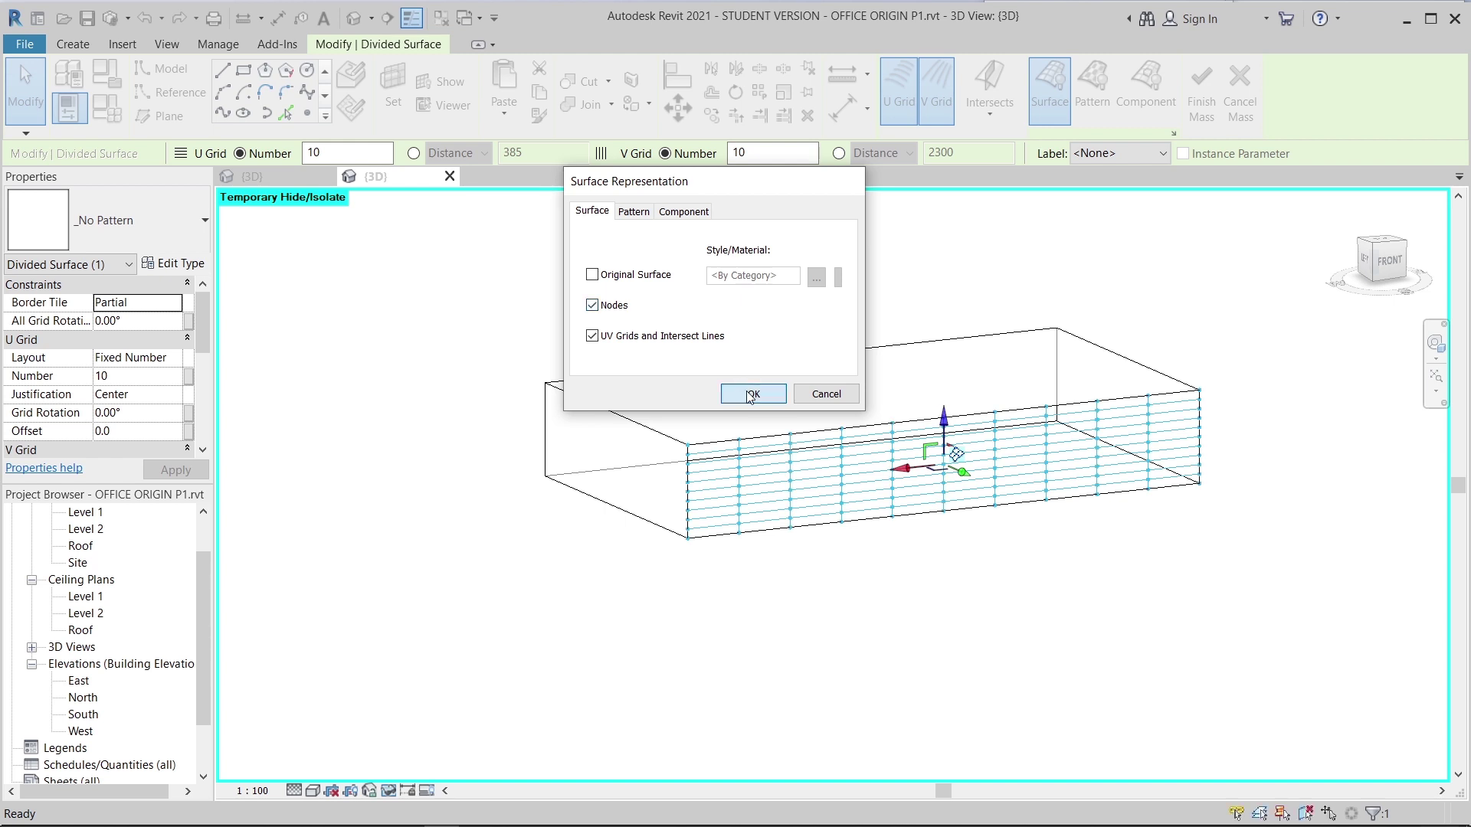
click(751, 393)
- Set the front face's V grid number to 20 and turn off its U grid
text(20)
key(Return)
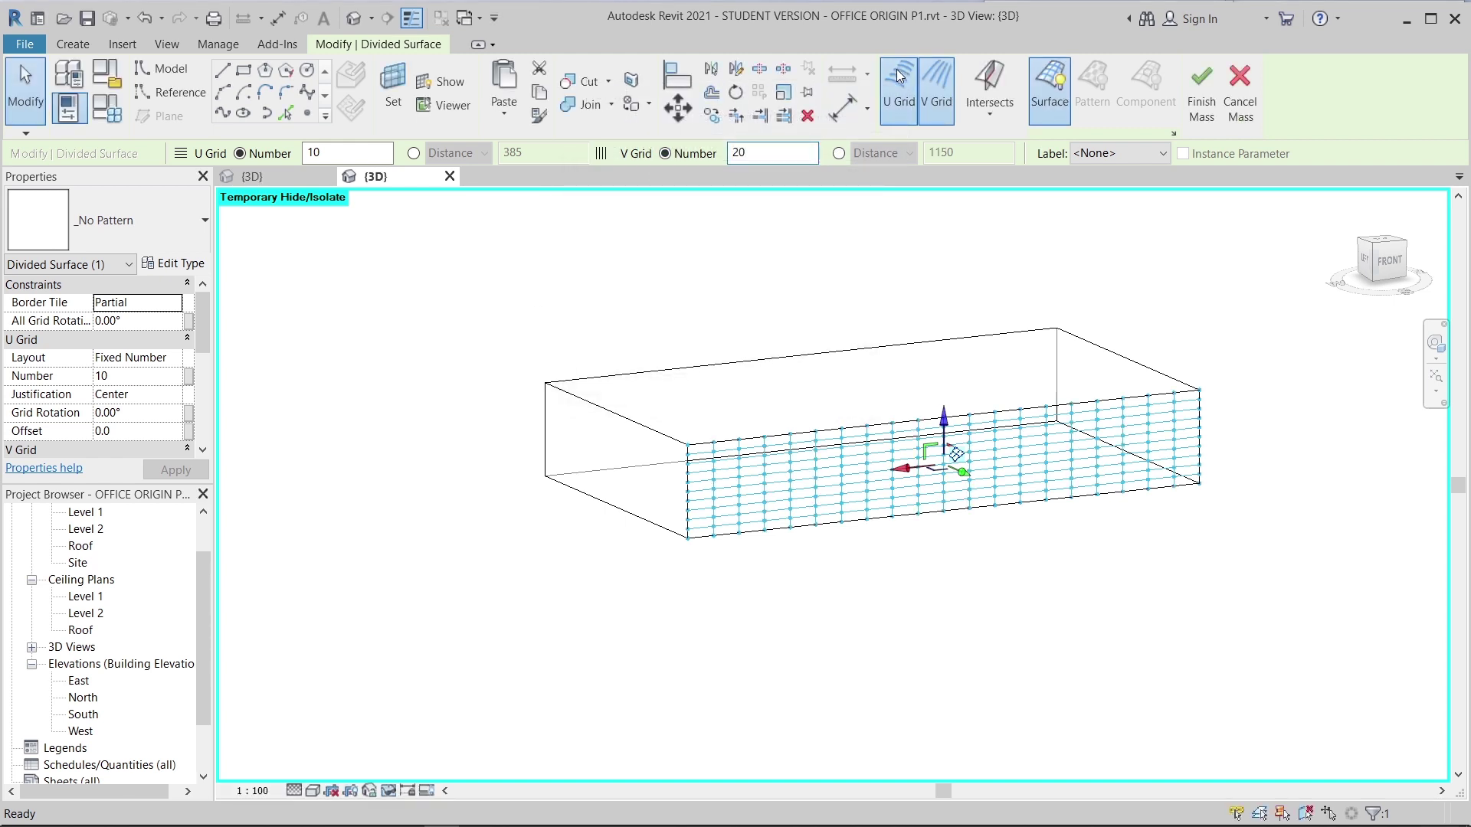
click(887, 107)
scroll(783, 399, down, 1)
key(Escape)
shift+middle_drag(629, 488, 665, 494)
scroll(636, 417, up, 2)
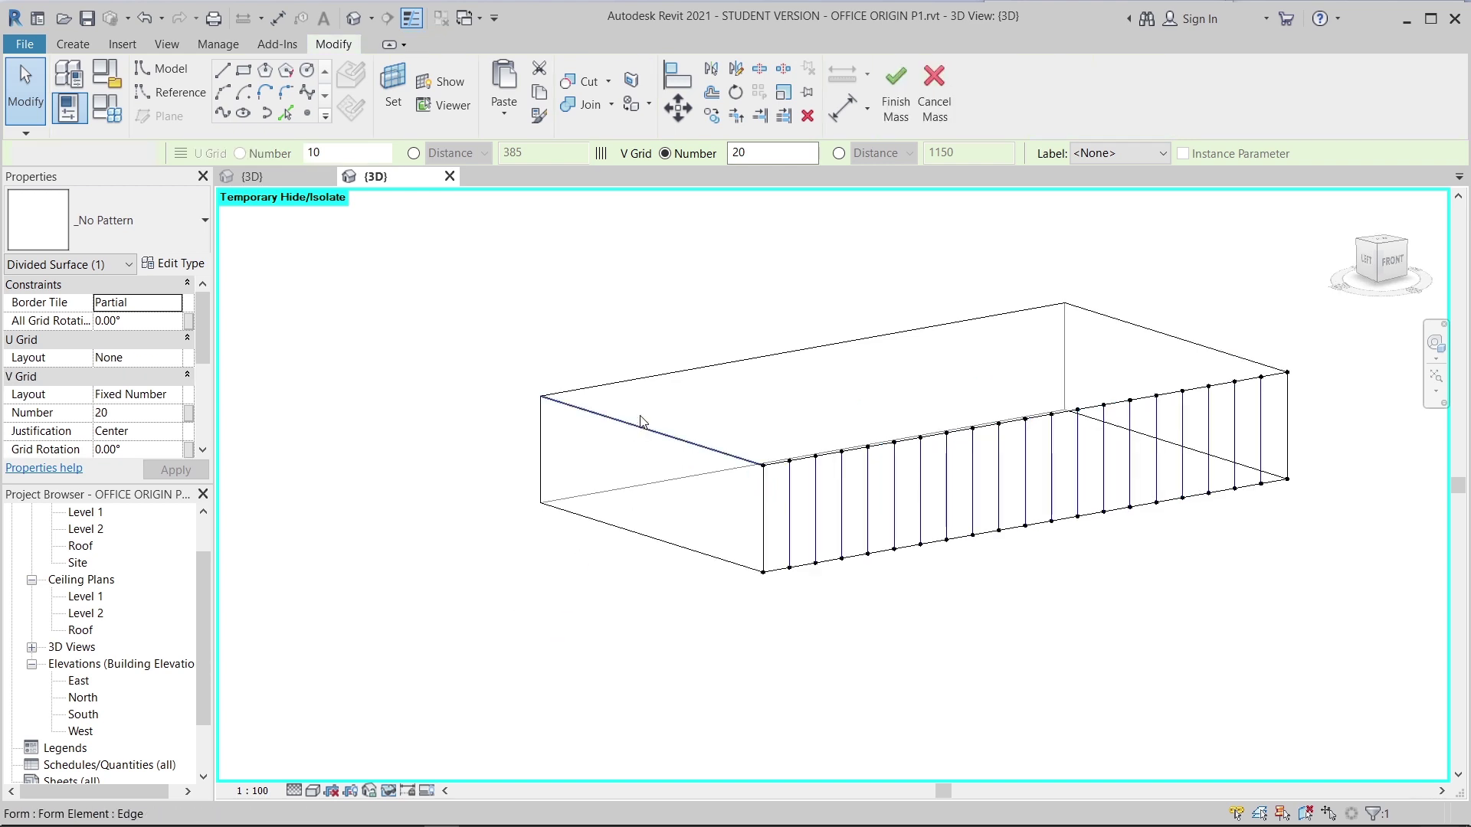
- Divide the short left face of the mass into a surface grid and display its nodes
key(Tab)
key(Tab)
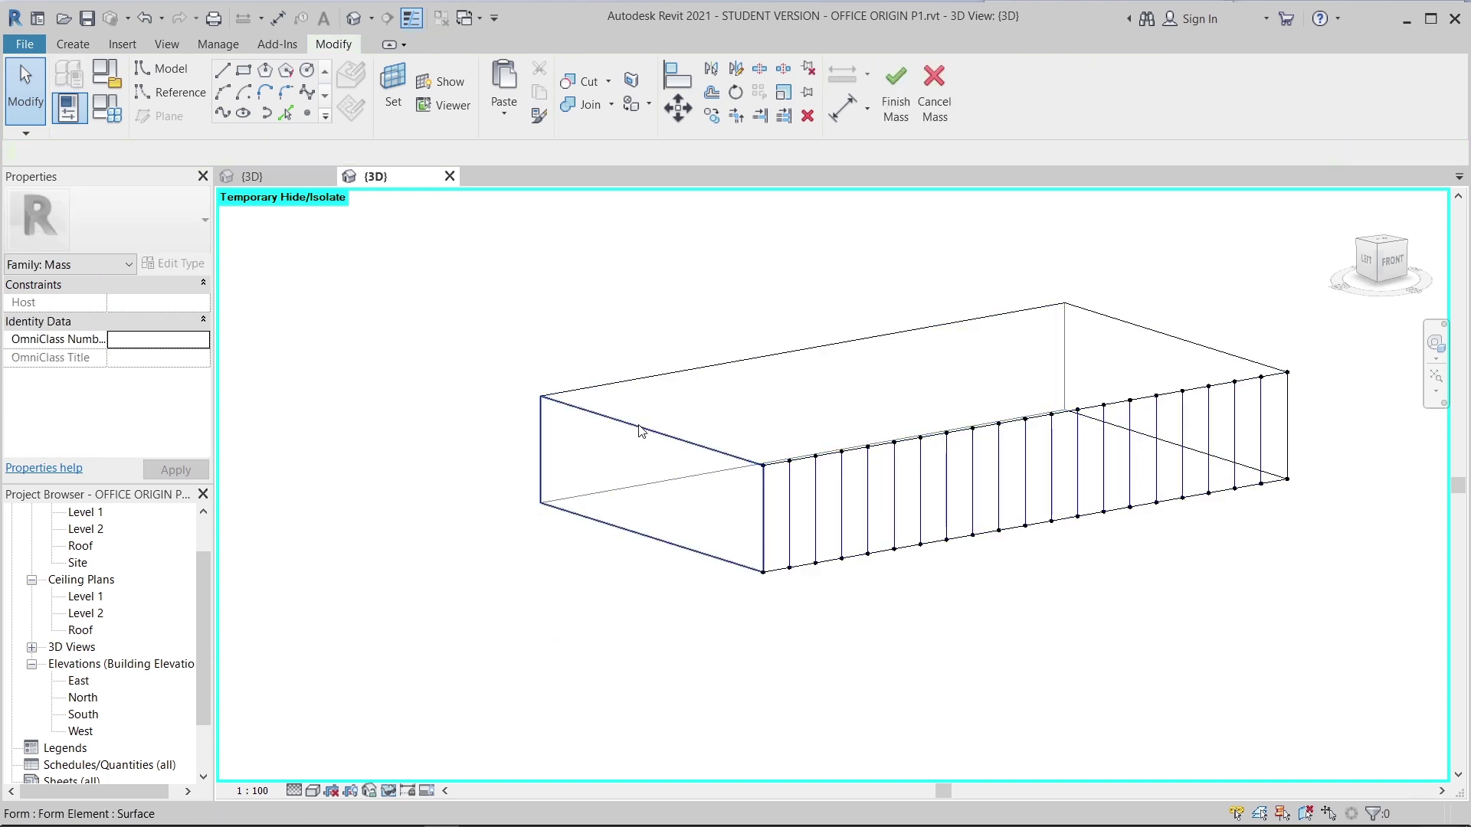
click(645, 423)
click(1002, 90)
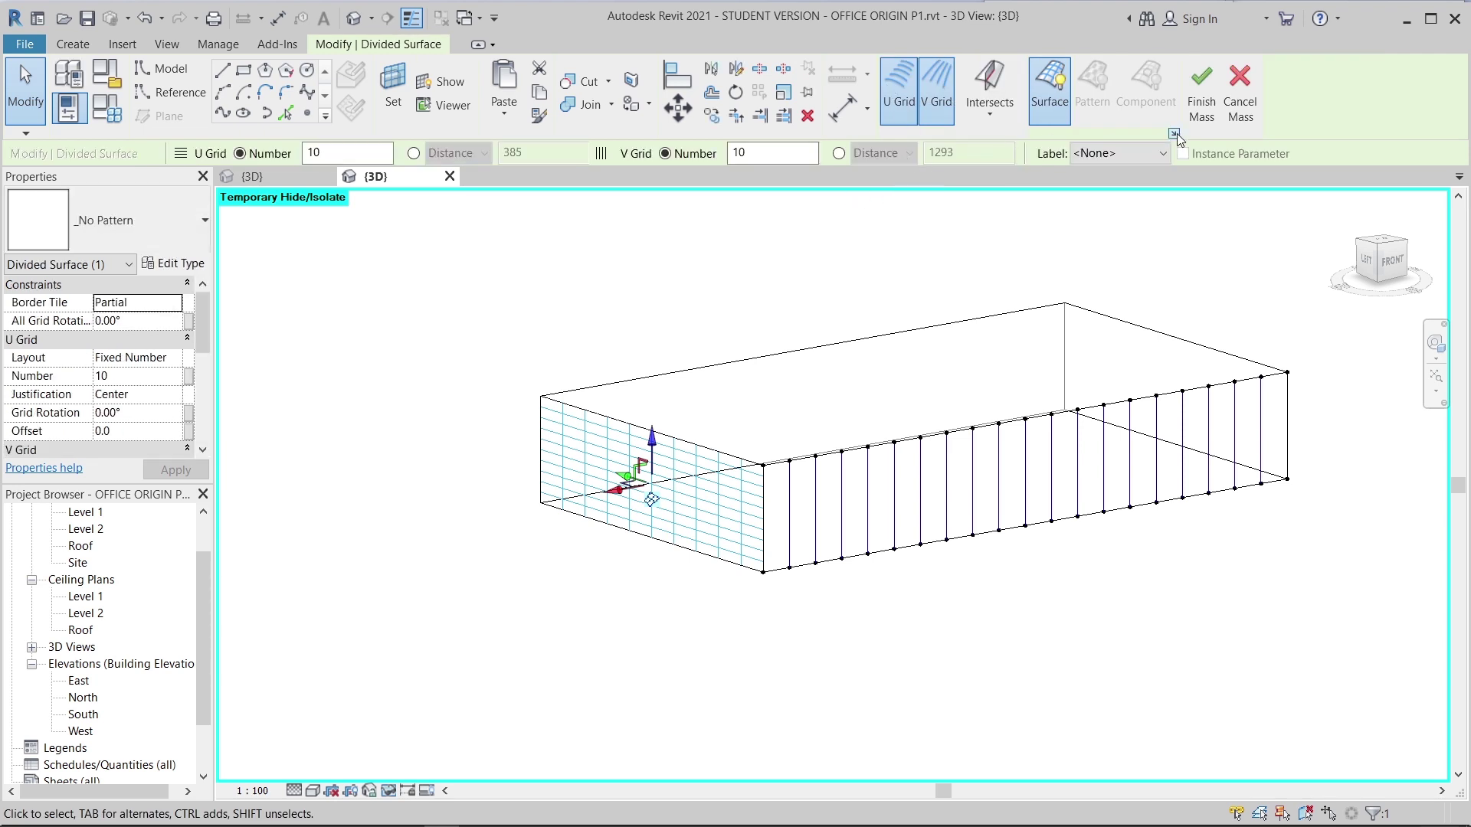
click(1174, 134)
click(593, 307)
click(748, 395)
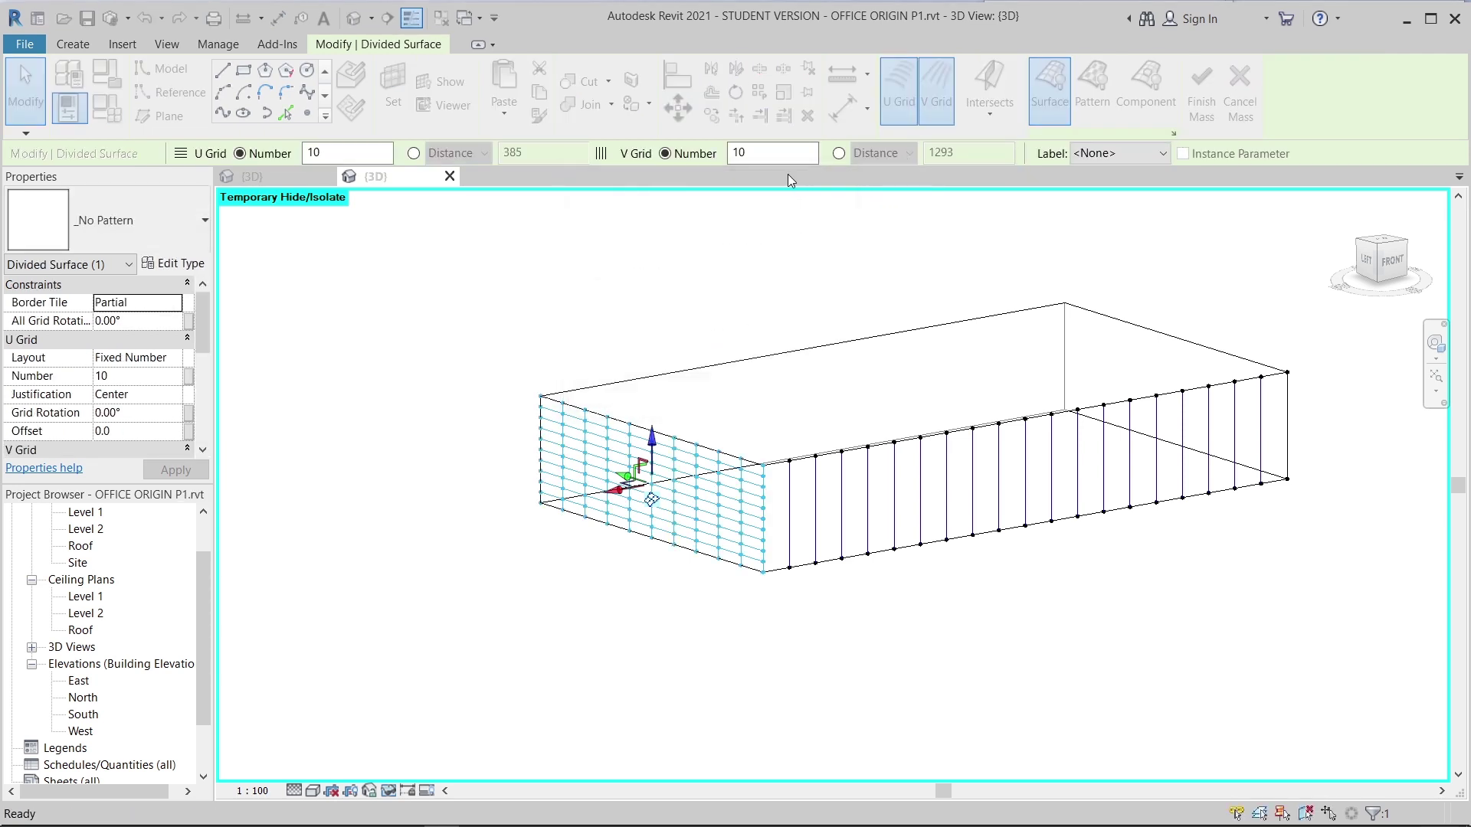
- Use 10 as the left face's V grid number and turn off its U grid
double_click(770, 154)
text(1)
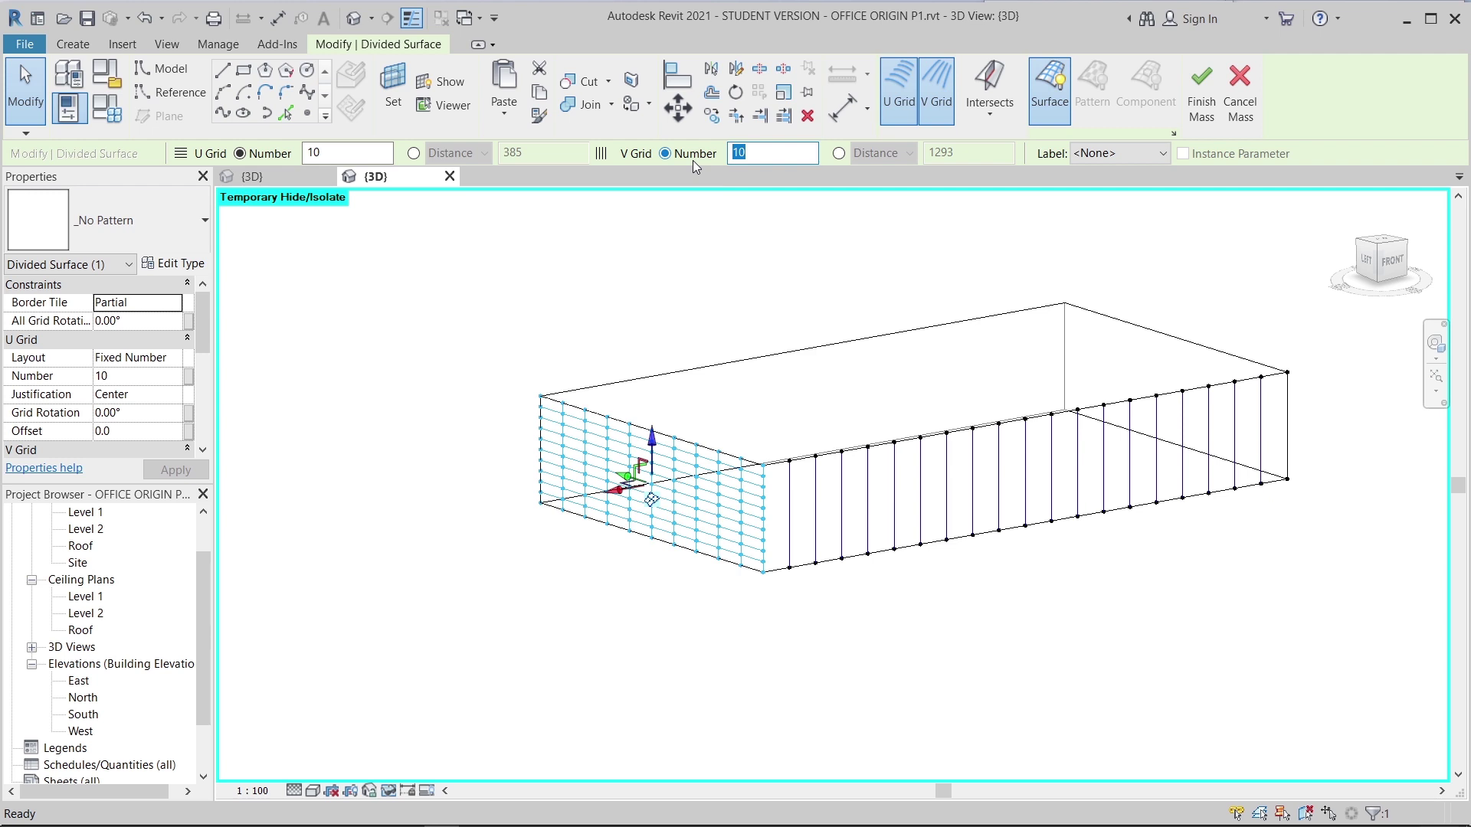
text(0)
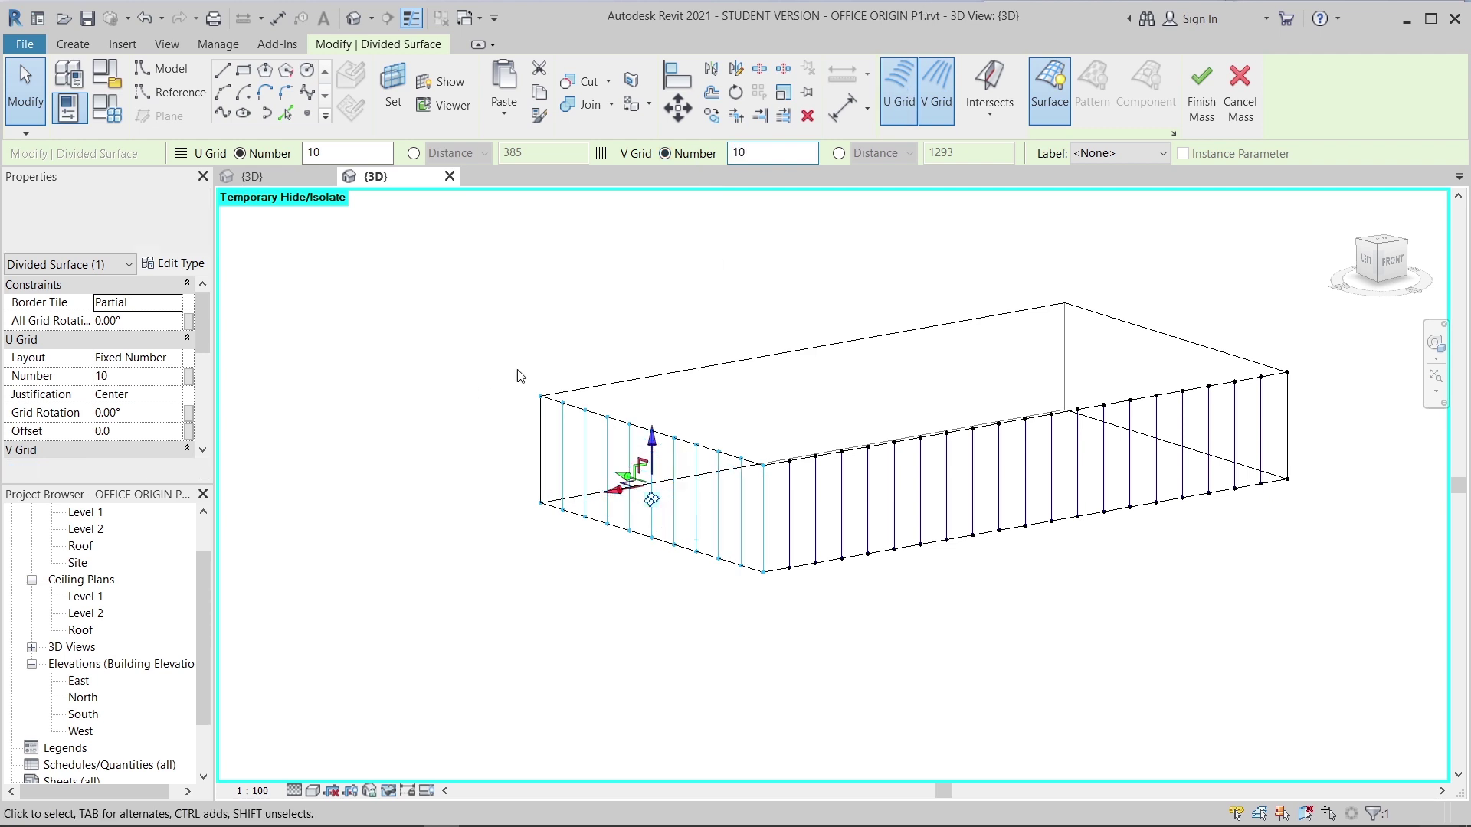
- Divide the long back face of the mass with its U grid turned off and its V grid number set to 20
scroll(535, 392, down, 3)
shift+middle_drag(539, 651, 909, 515)
scroll(833, 406, up, 2)
key(Escape)
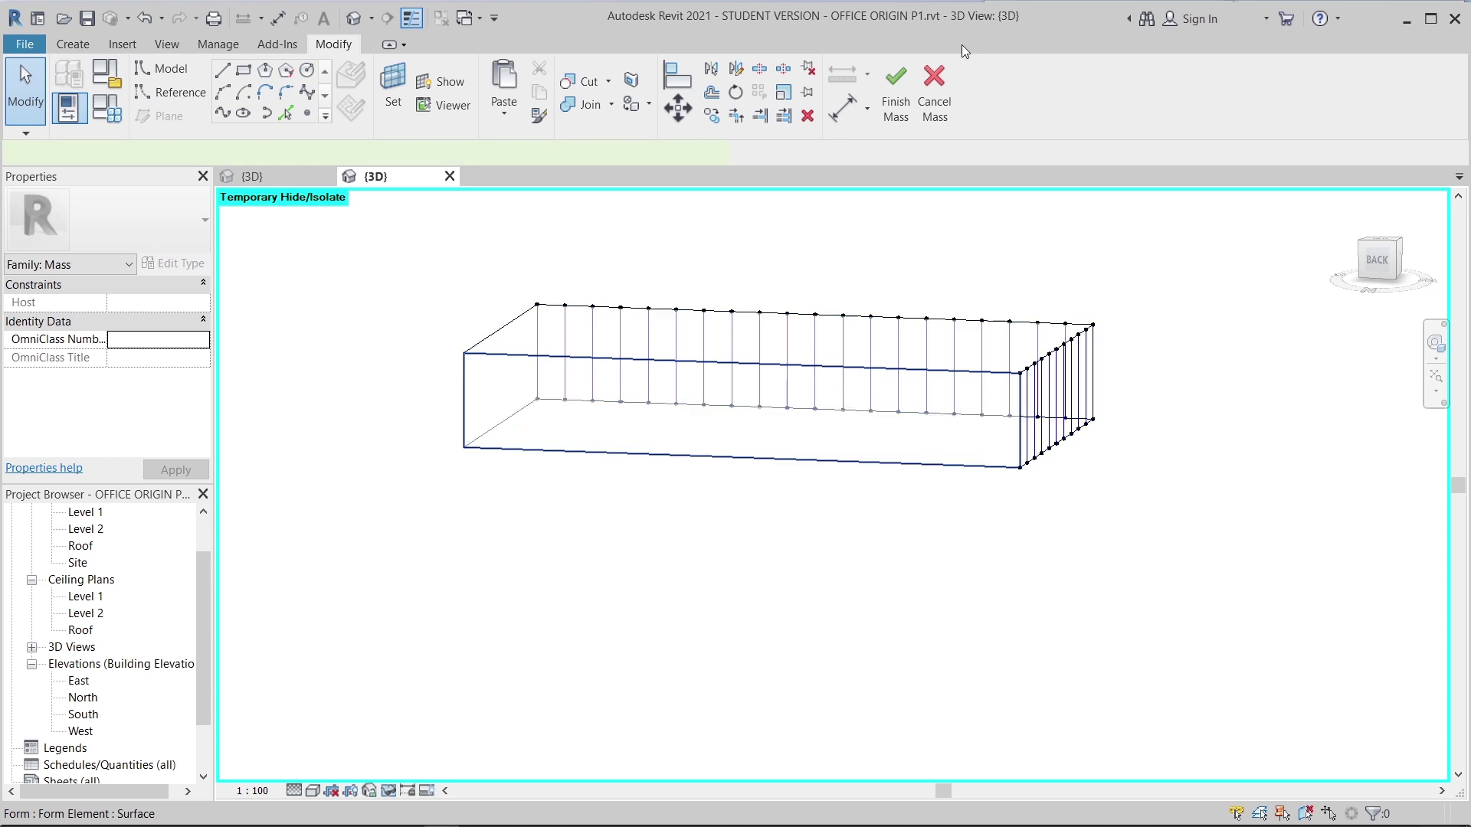
click(979, 109)
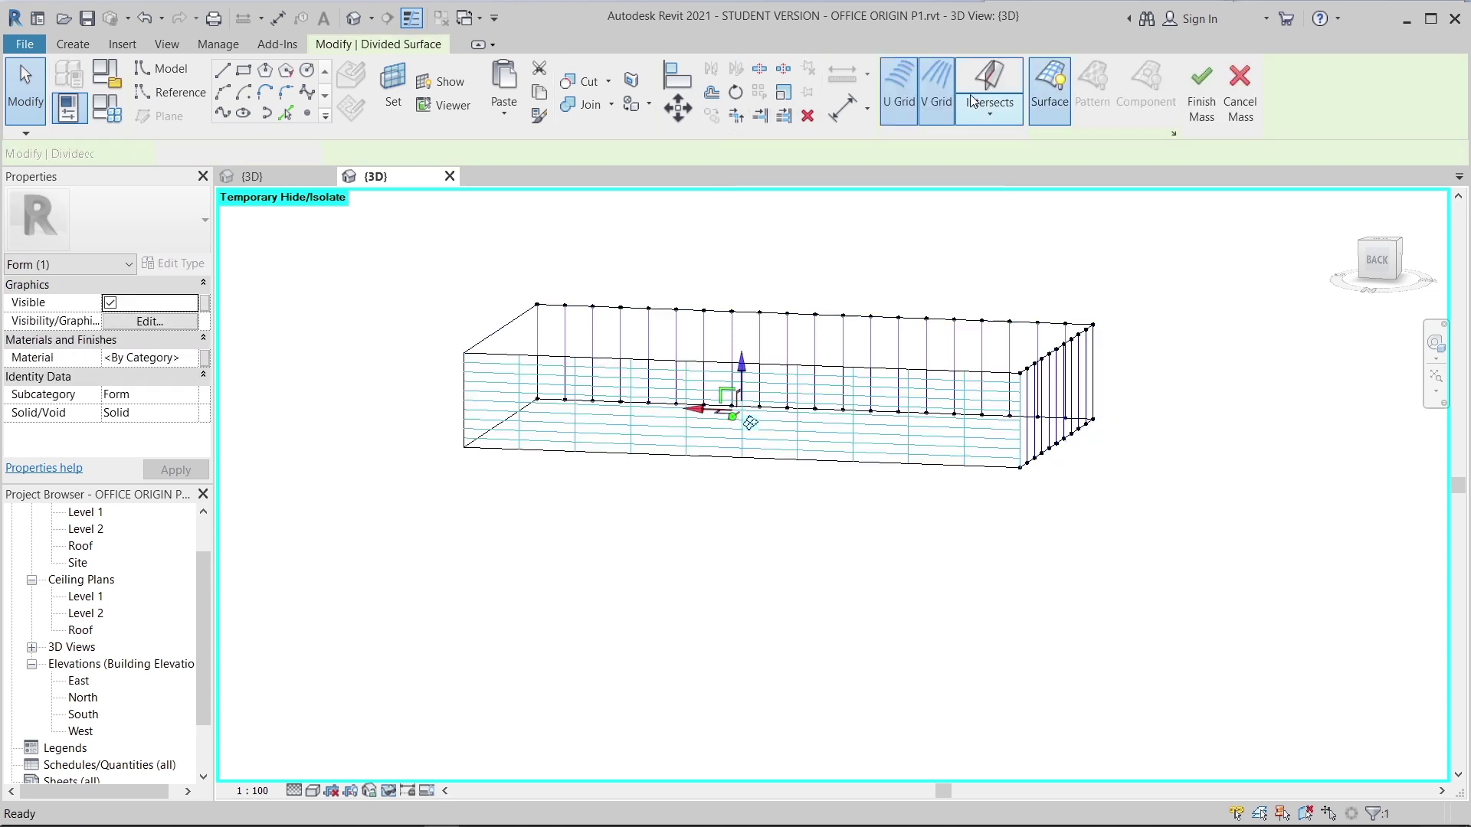
click(899, 91)
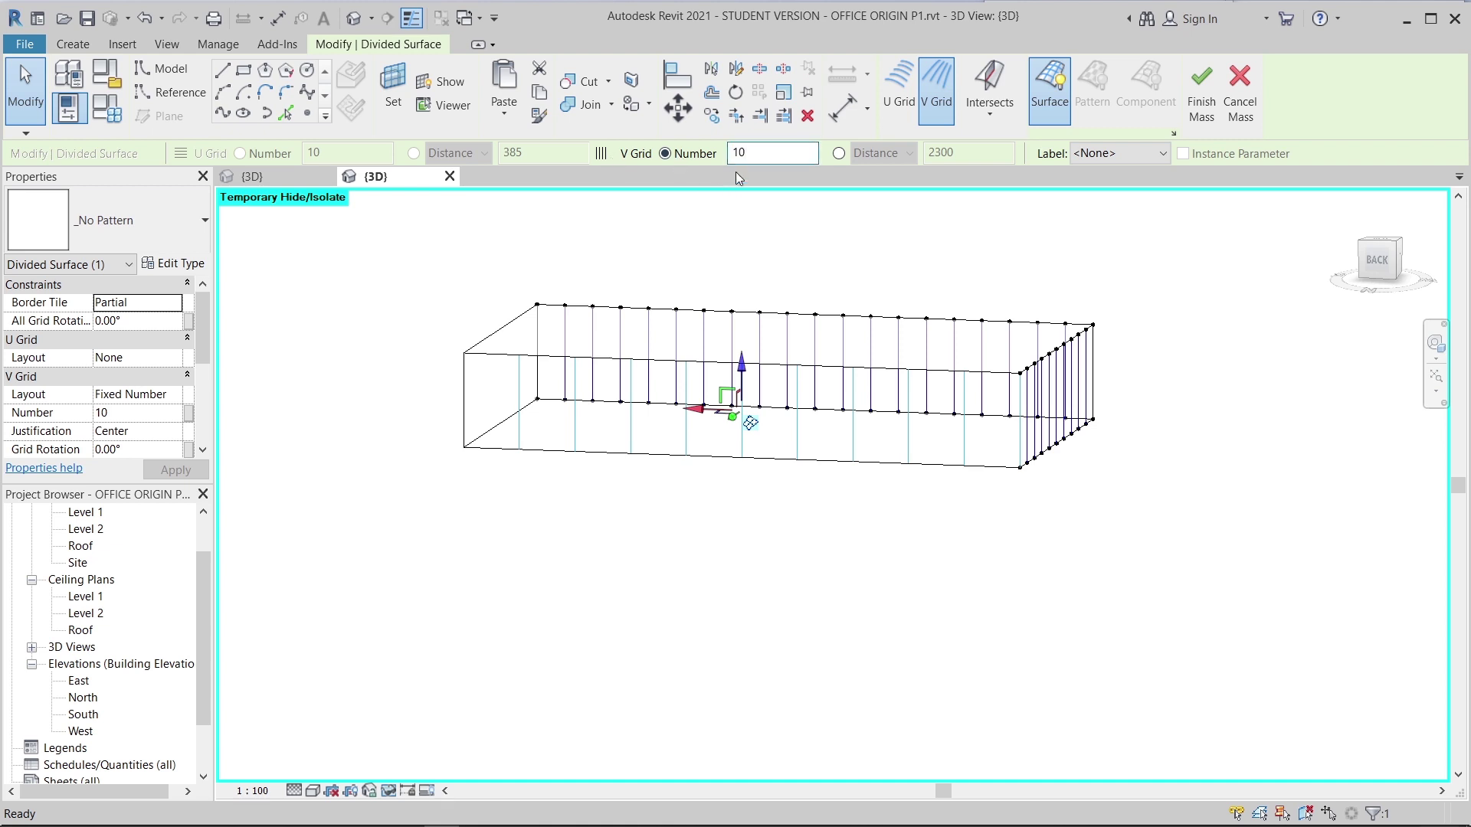
text(0)
key(Return)
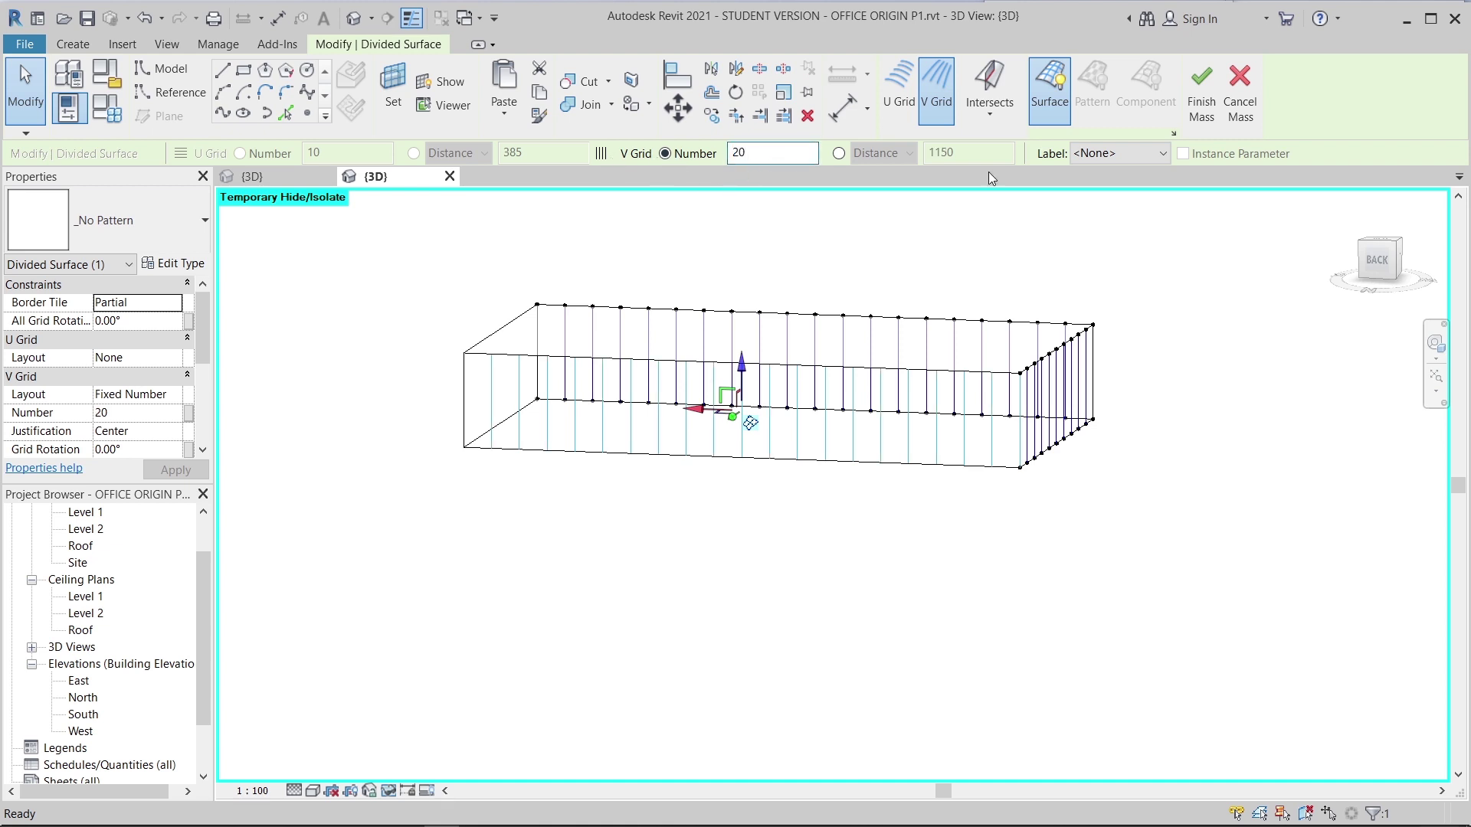
- Display the nodes in the surface representation of the long back face
click(1173, 133)
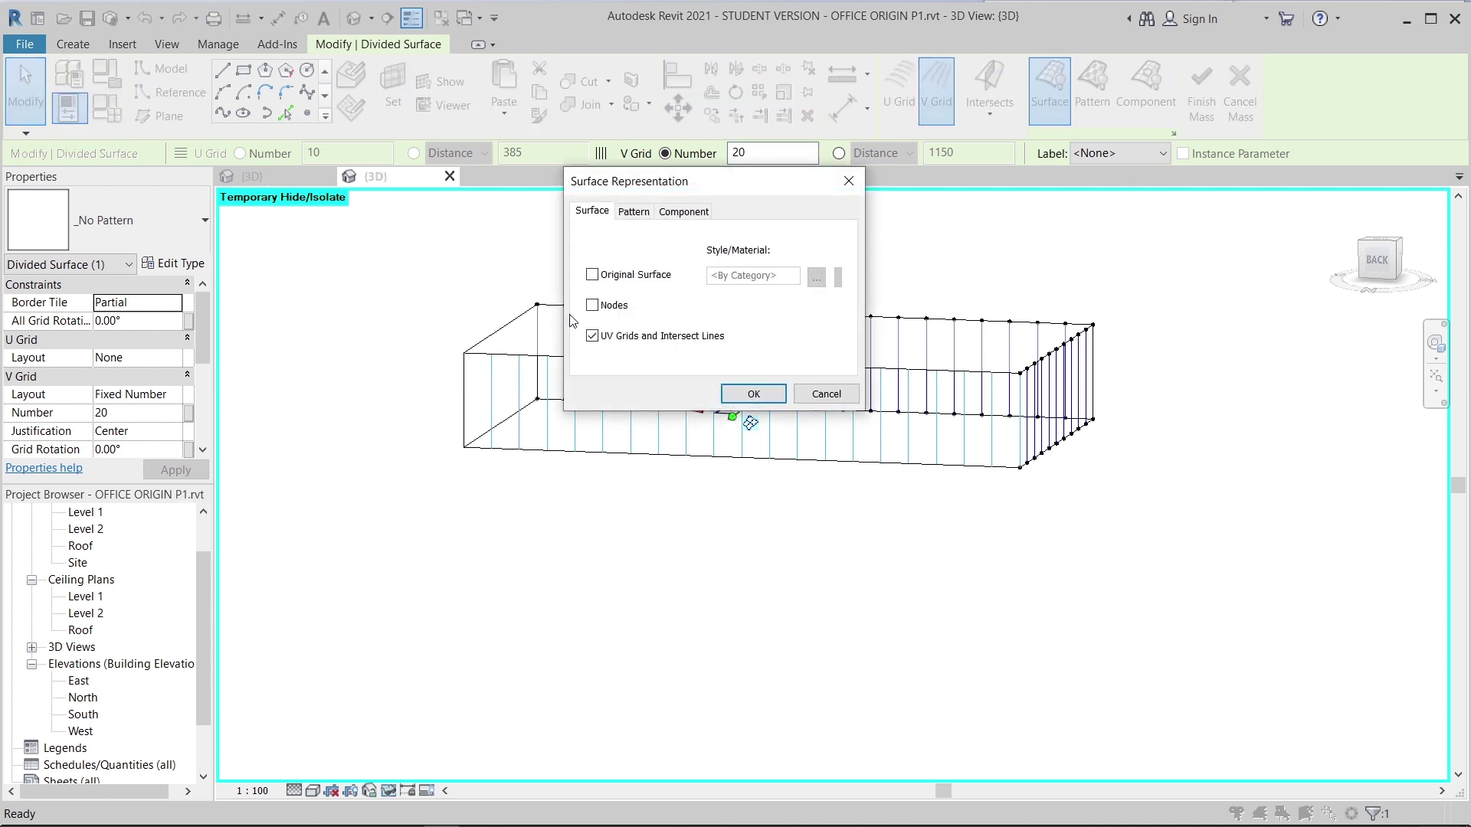
click(593, 305)
click(753, 393)
- Divide the remaining short right face of the mass, with its U grid turned off and its V grid number at 10
shift+middle_drag(595, 611, 500, 392)
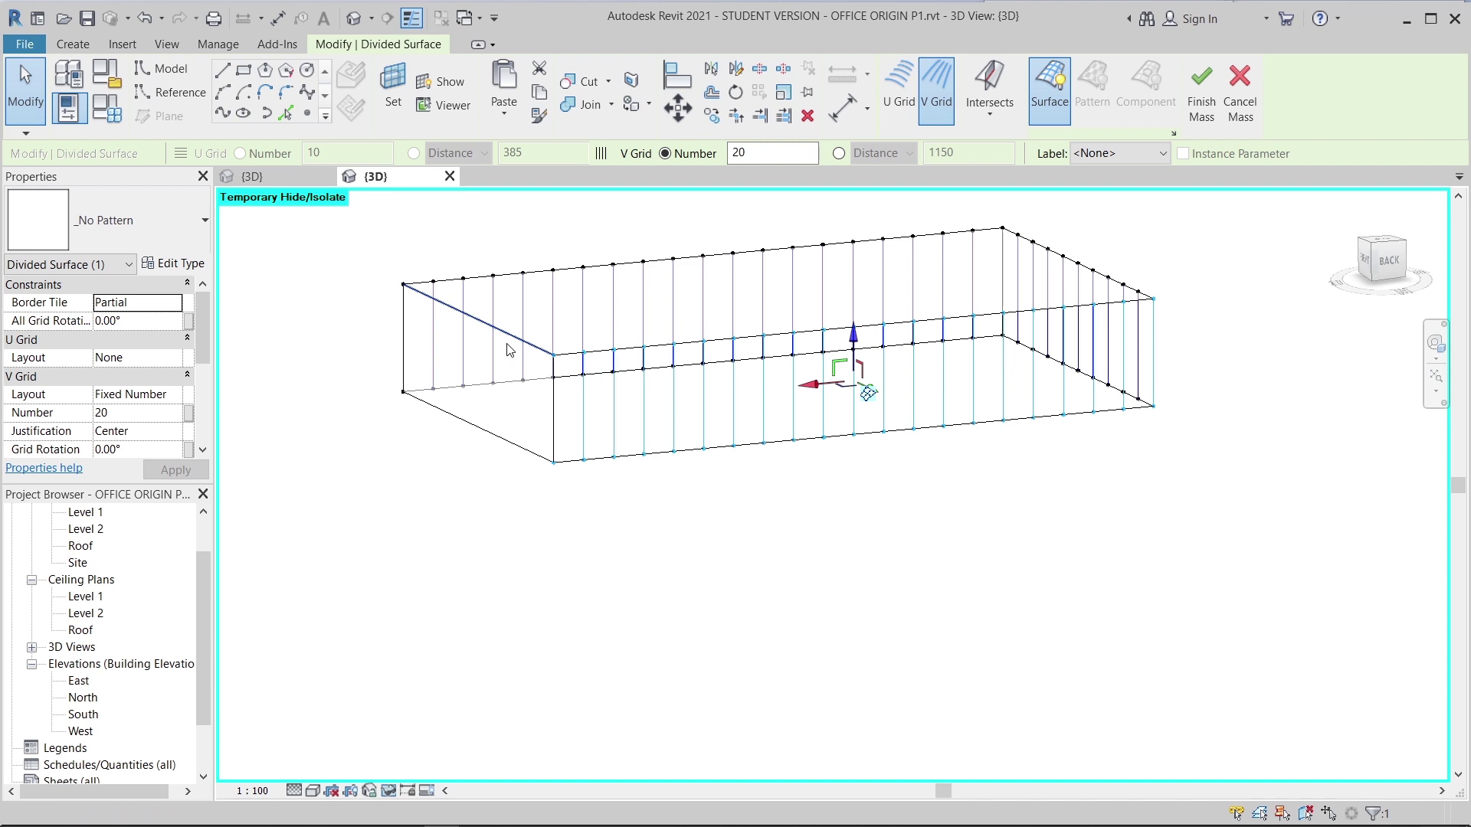
key(Tab)
click(509, 350)
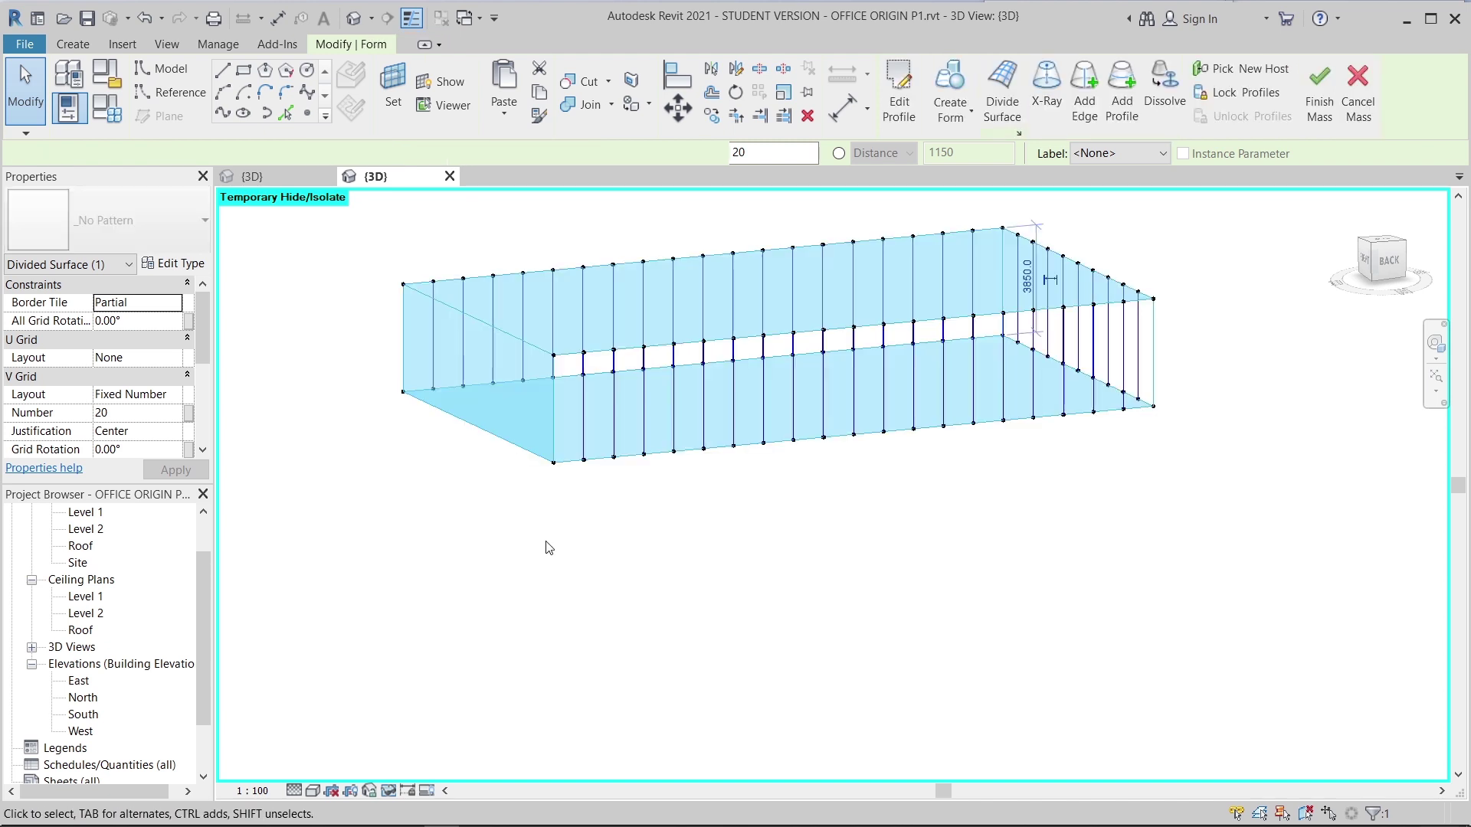
click(547, 547)
key(Tab)
key(Tab)
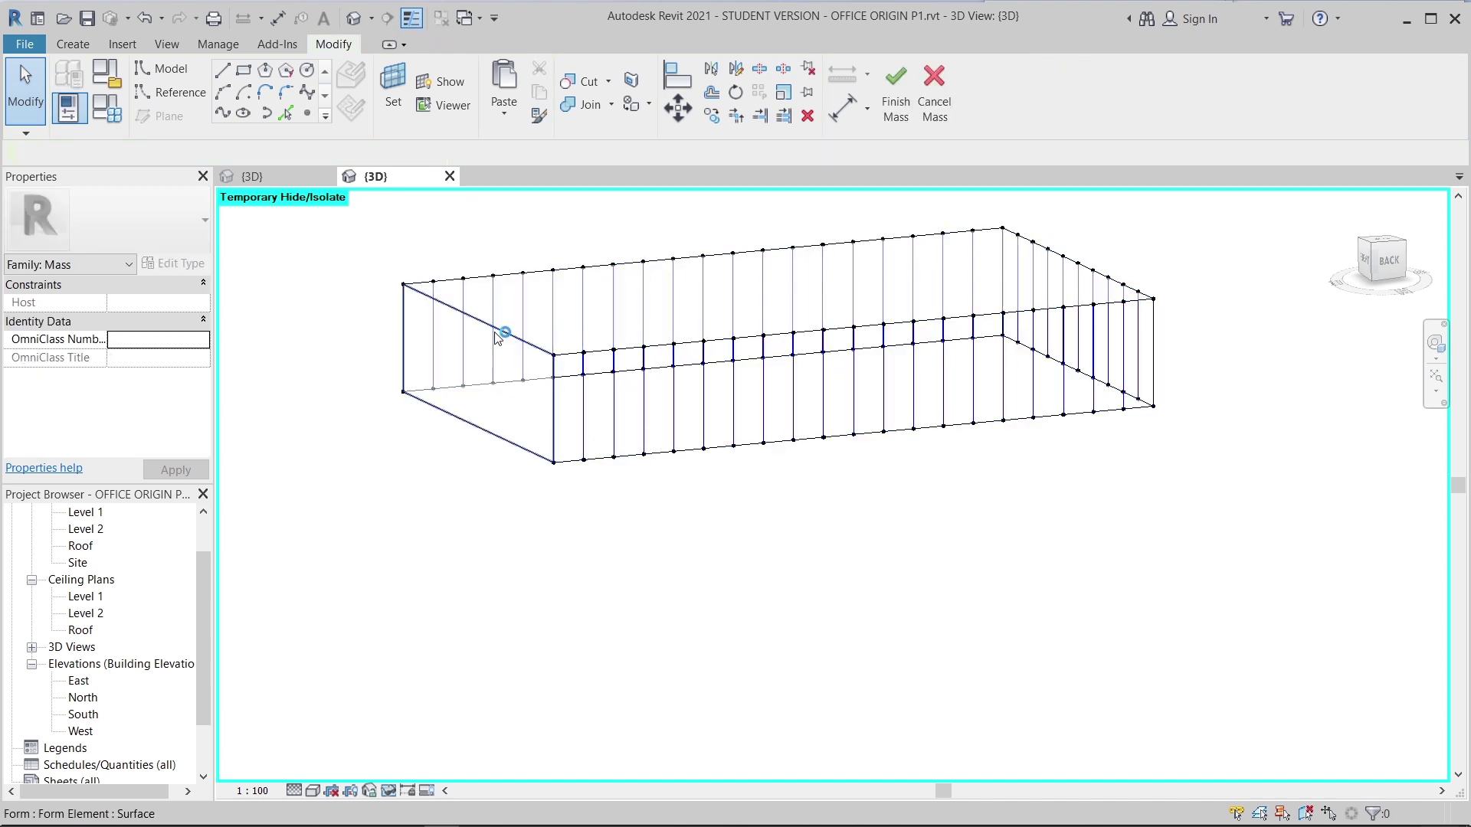
click(994, 89)
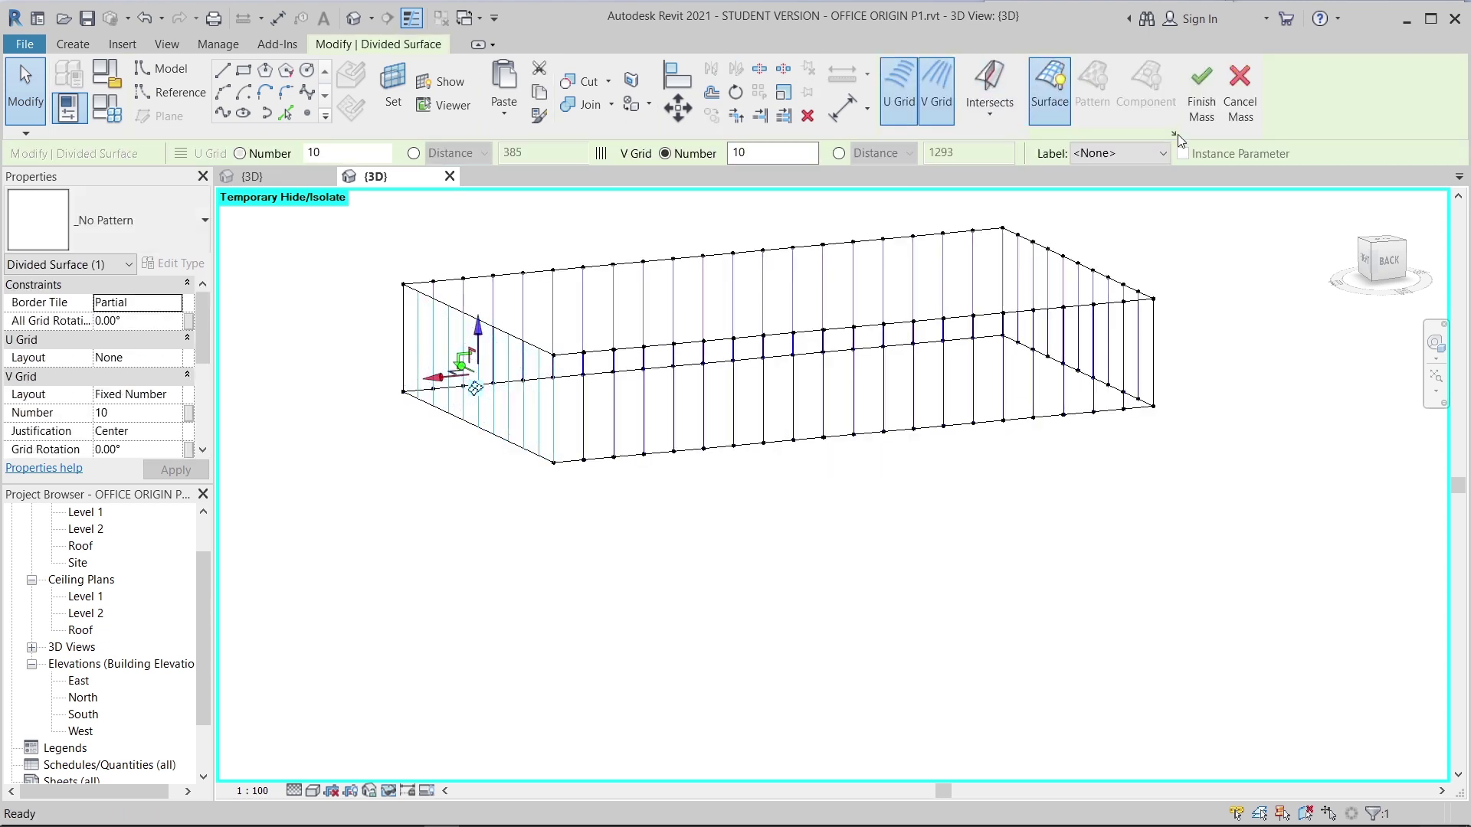
- Display the nodes in the surface representation of the short right face
click(1174, 132)
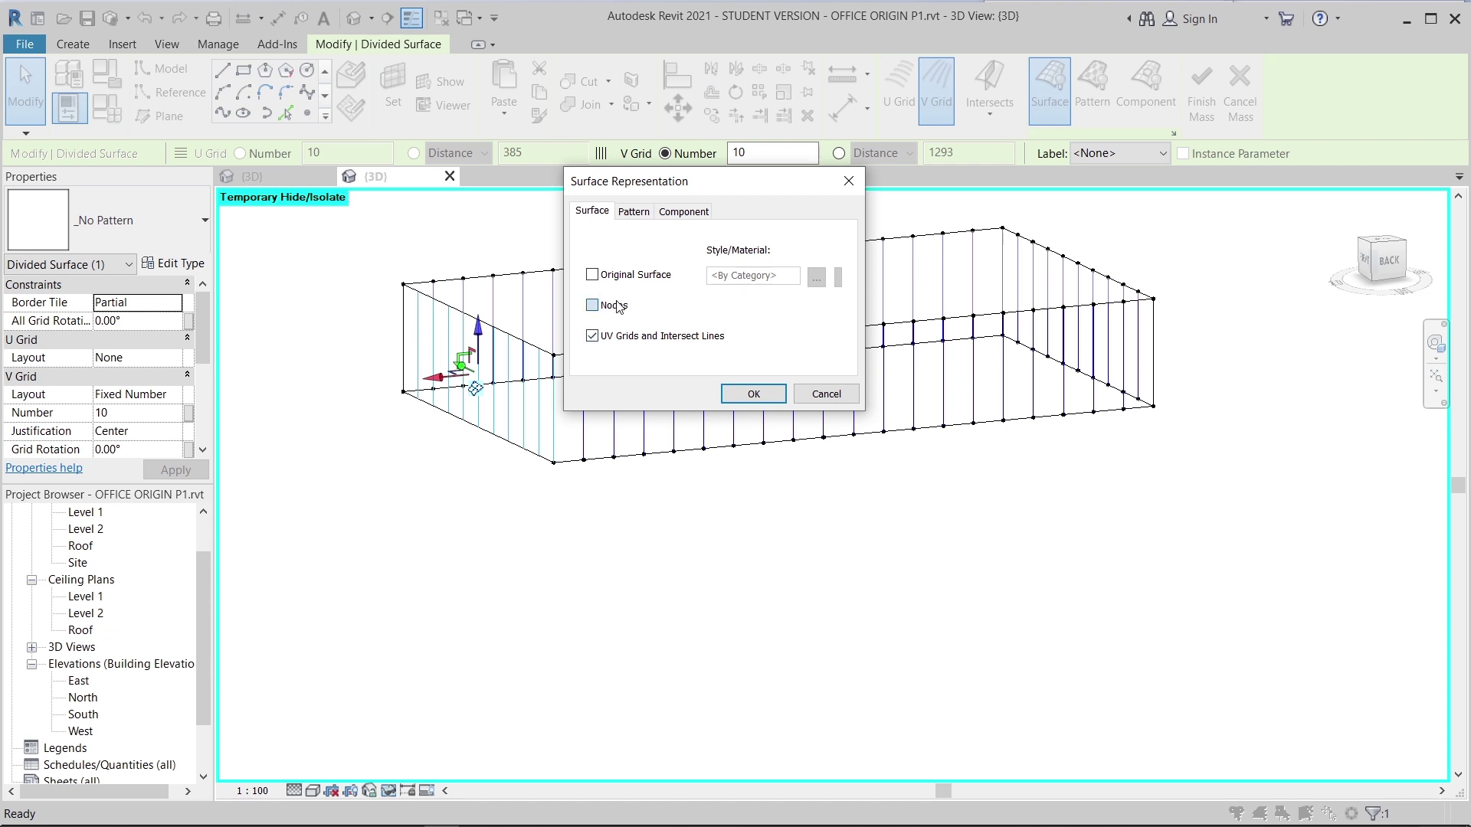
click(753, 394)
click(728, 571)
- Change All Grid Rotation on the long back face so its grid lines slant with their tops toward the right face
shift+middle_drag(732, 564, 804, 485)
click(846, 576)
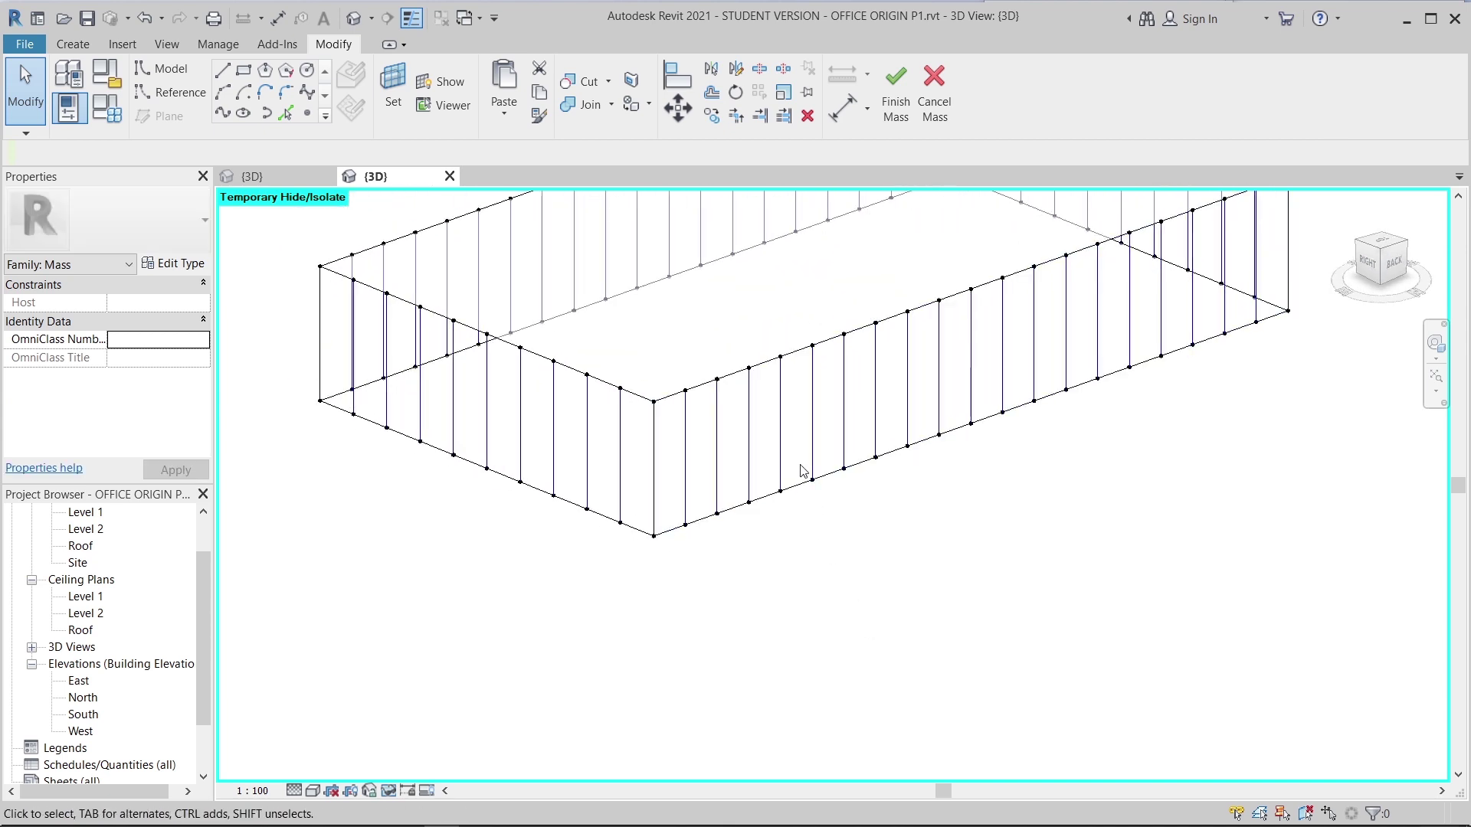
click(821, 429)
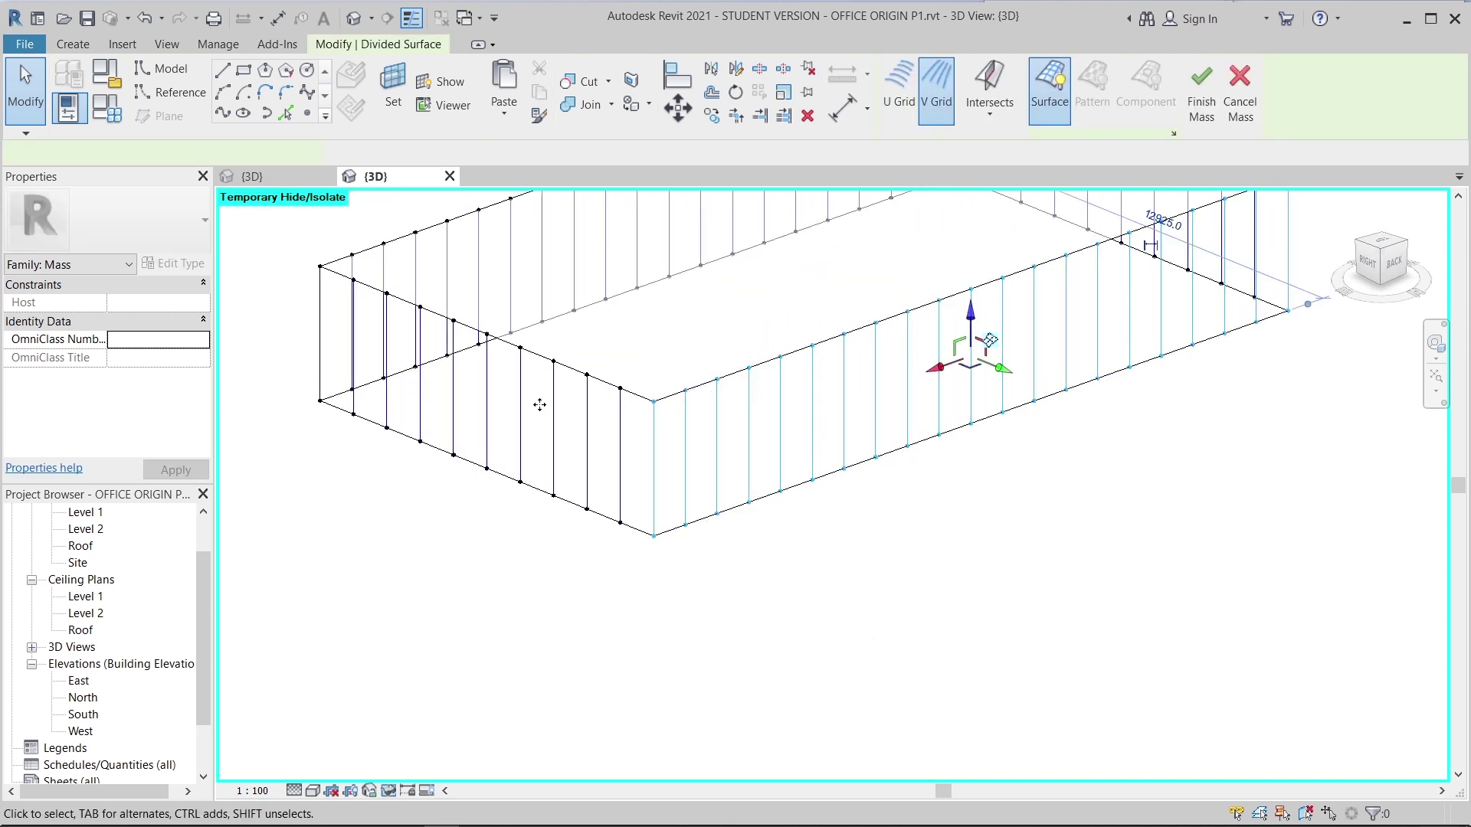
click(156, 311)
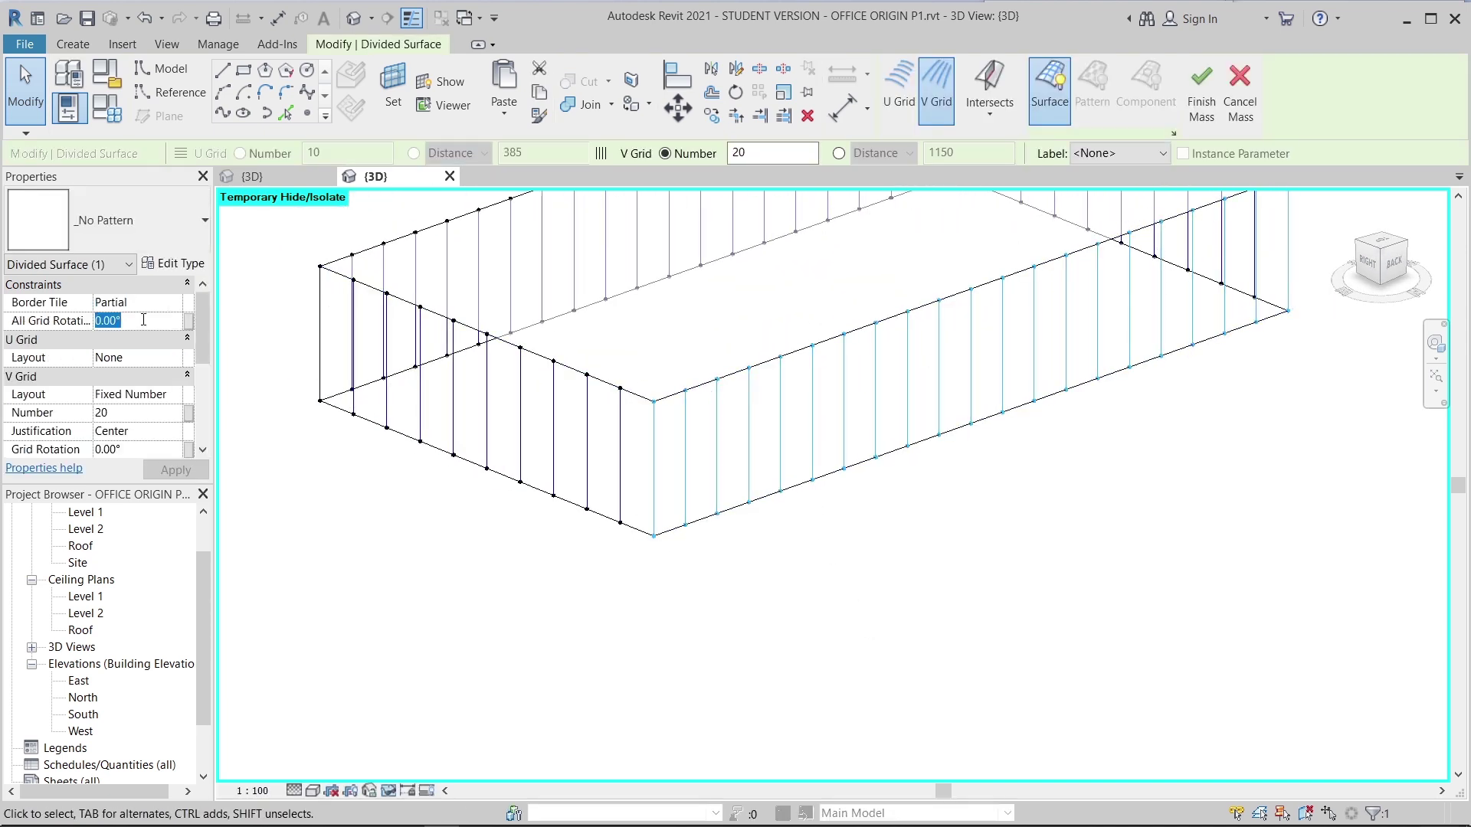
double_click(141, 320)
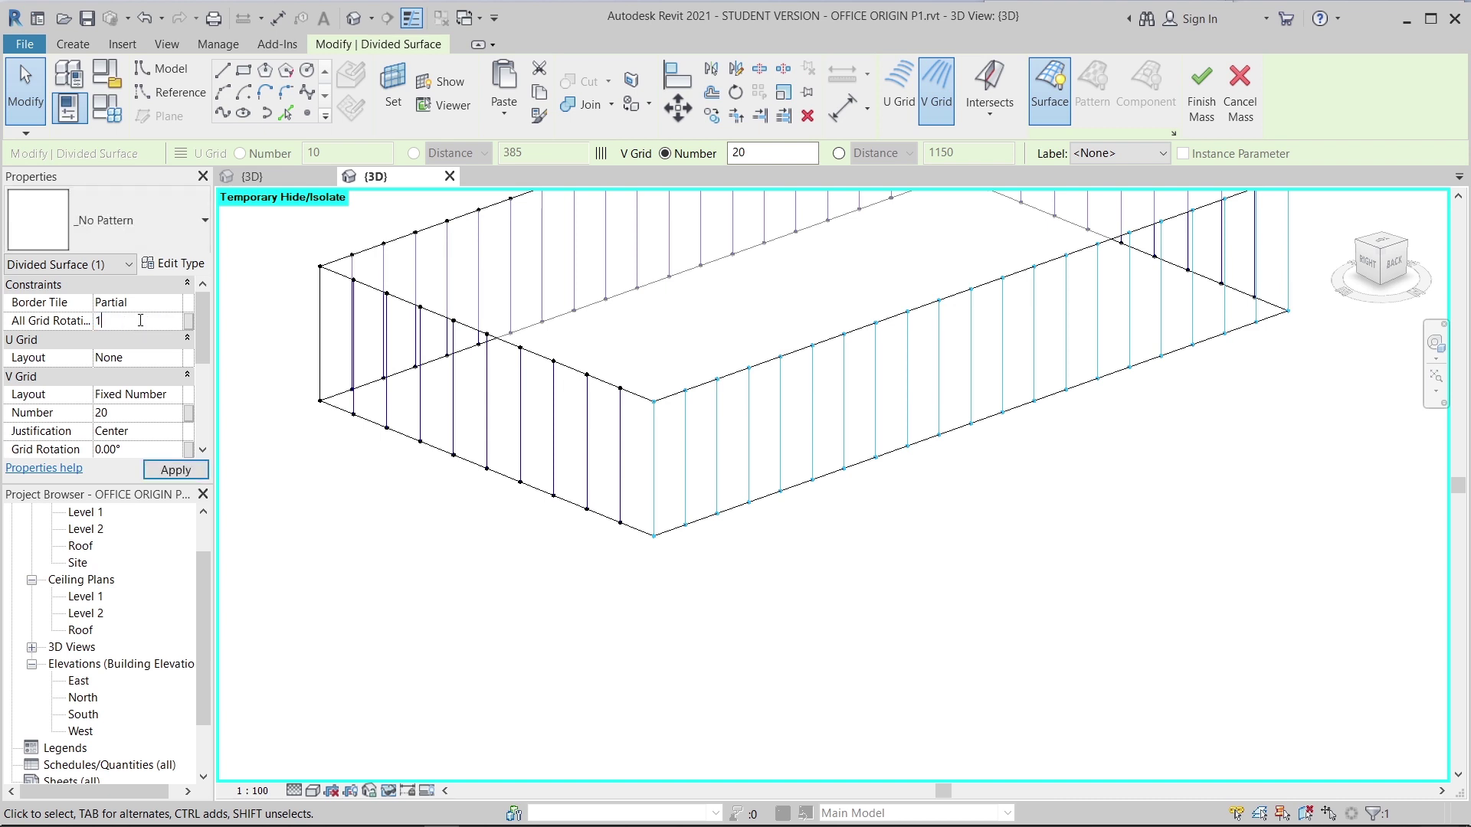
click(310, 604)
- Set All Grid Rotation of the short right face to 345°
click(326, 349)
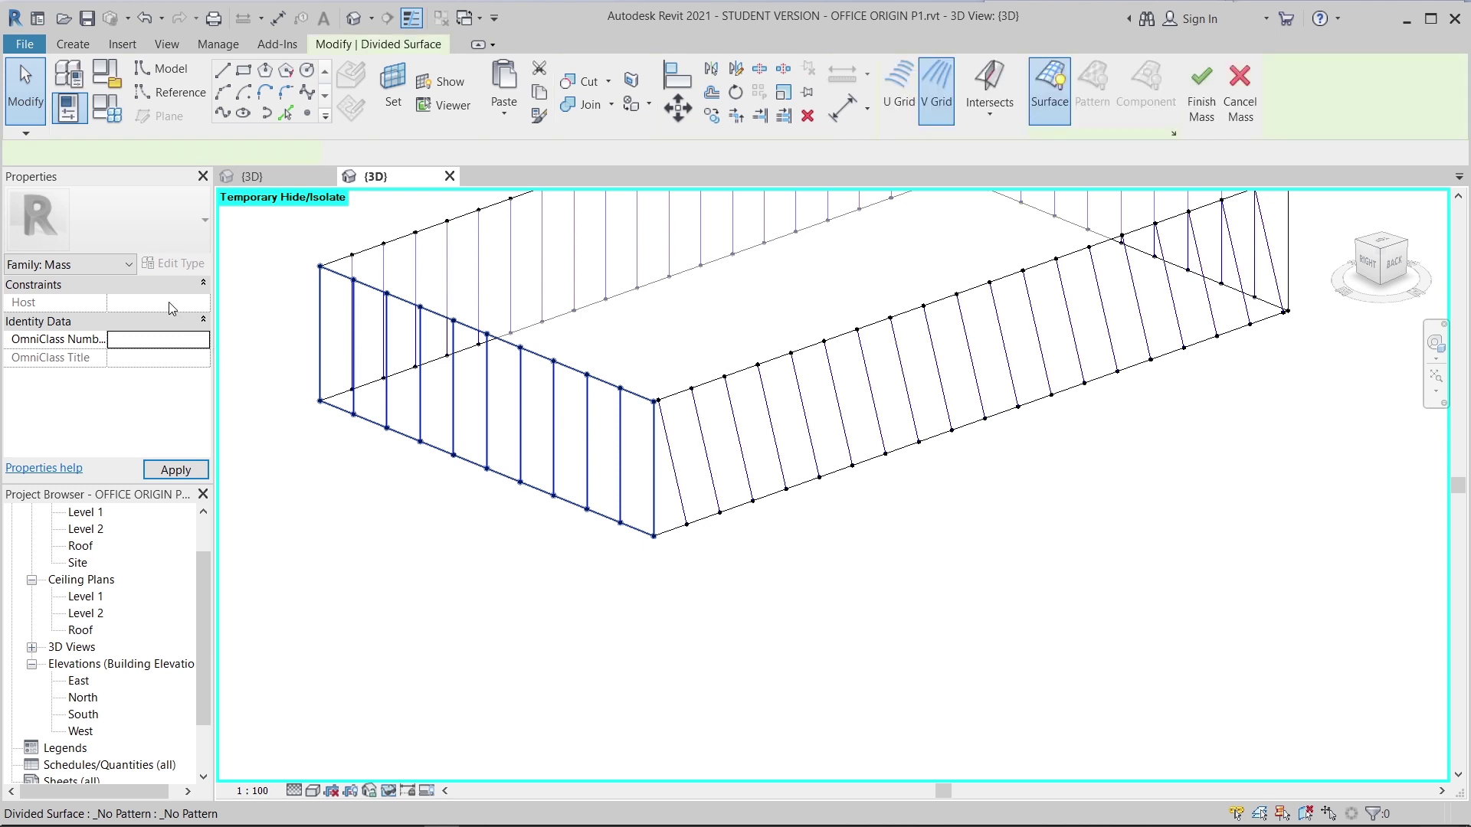
double_click(160, 321)
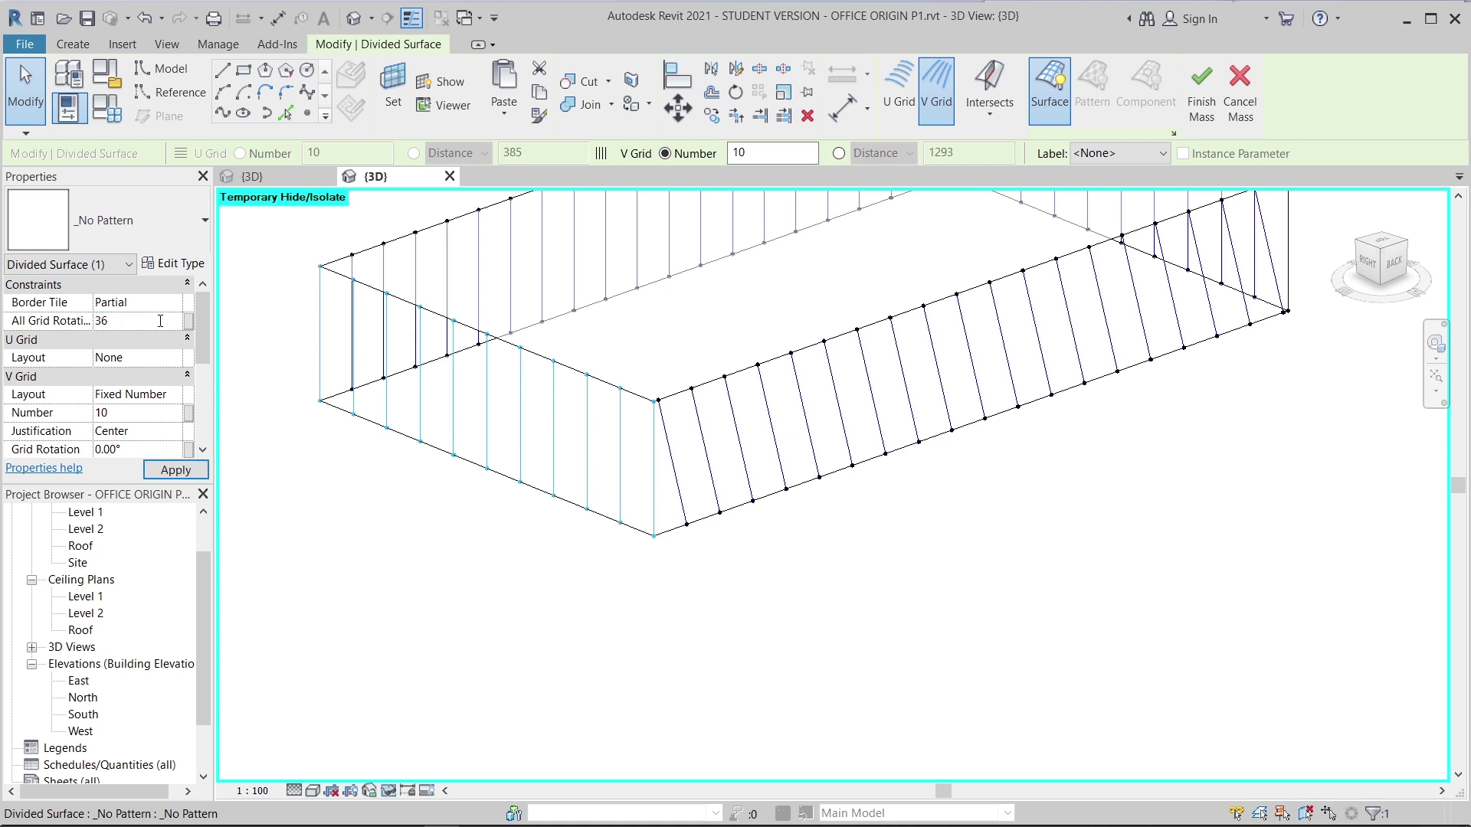
key(Return)
click(175, 471)
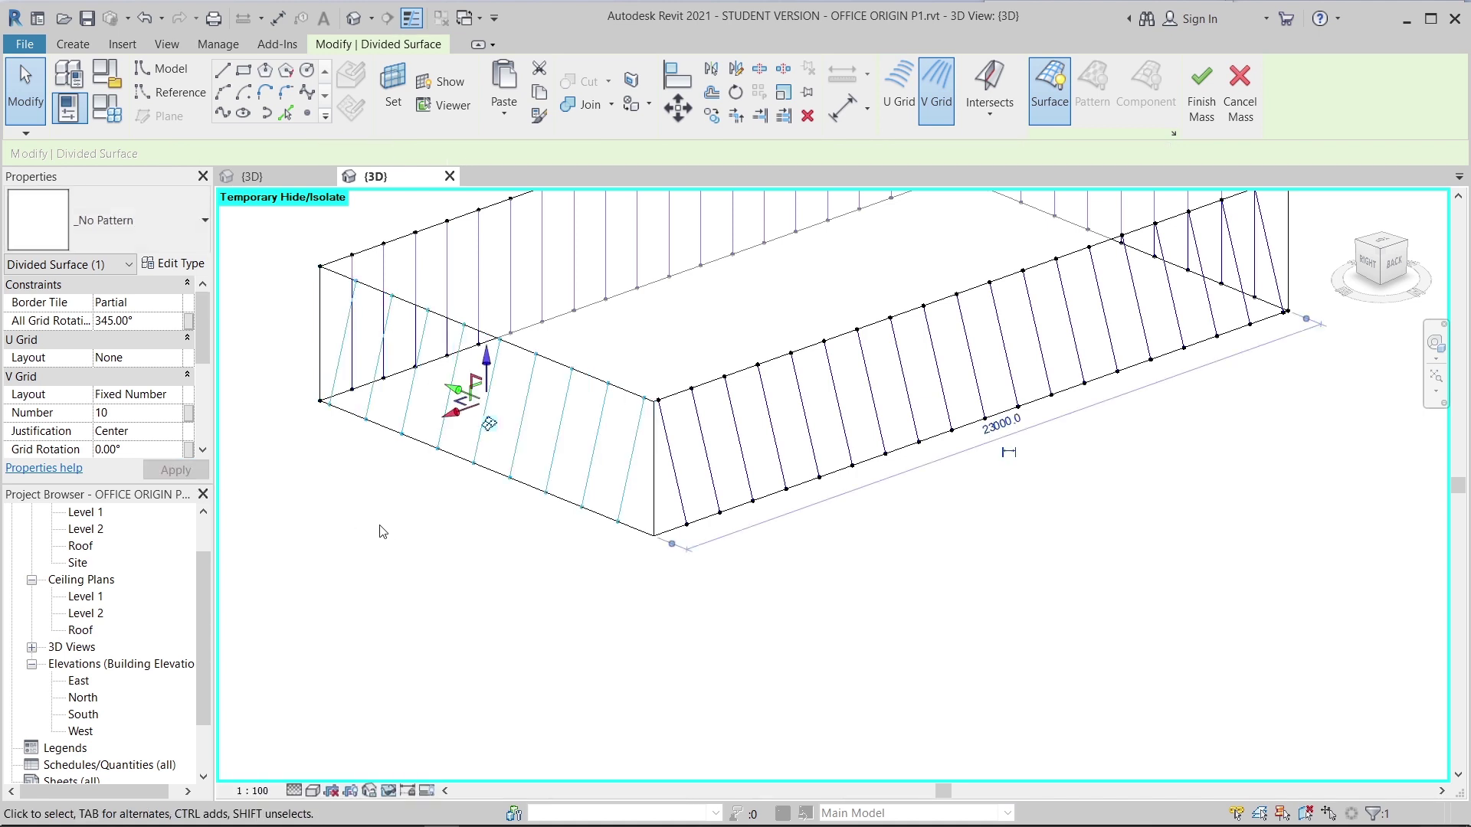
click(470, 543)
- Set All Grid Rotation of the short left face to 15°
scroll(506, 567, down, 2)
shift+middle_drag(545, 561, 1175, 666)
middle_drag(1070, 544, 921, 525)
scroll(919, 524, up, 2)
click(896, 463)
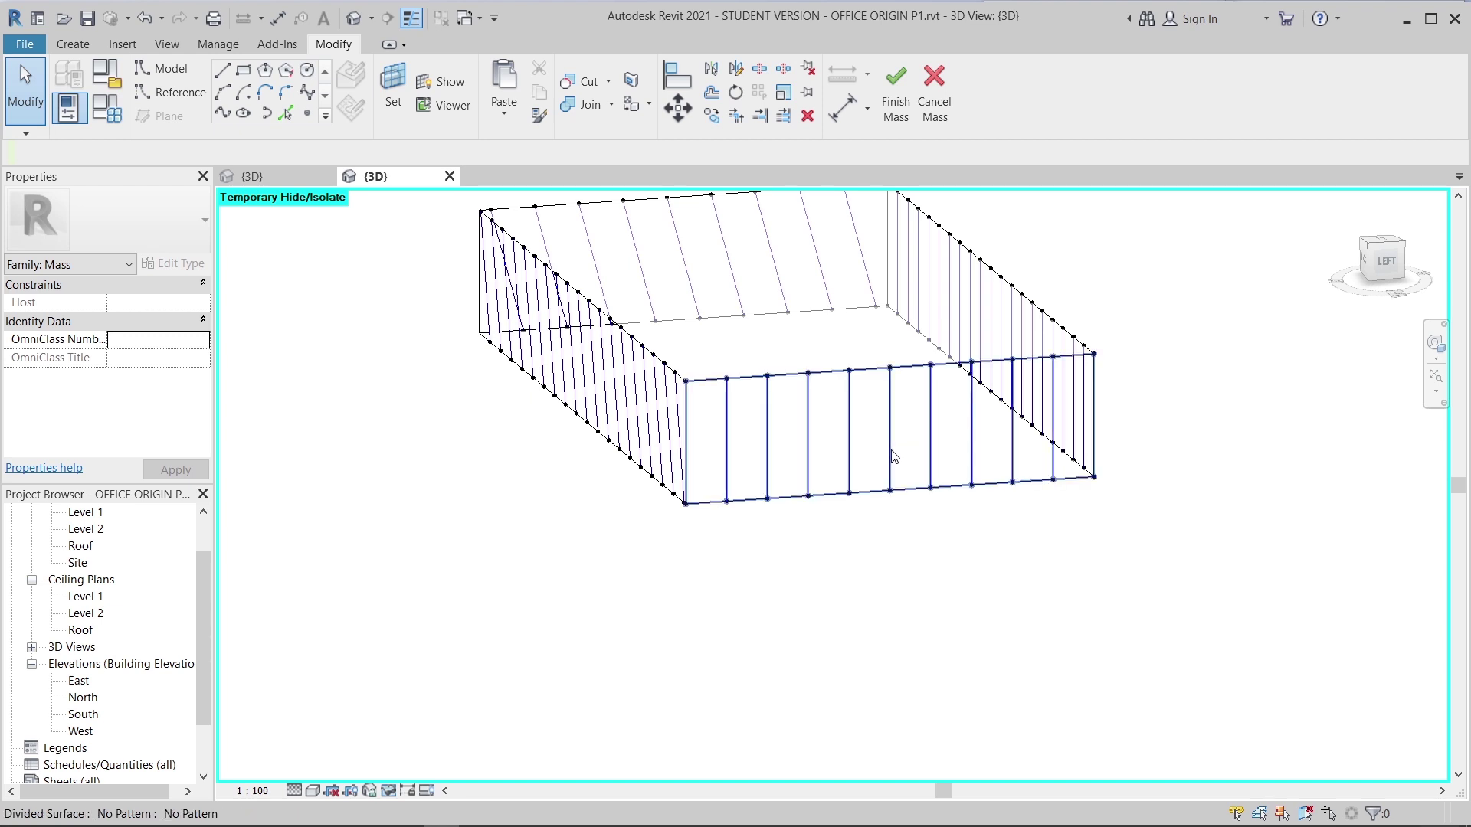
click(136, 322)
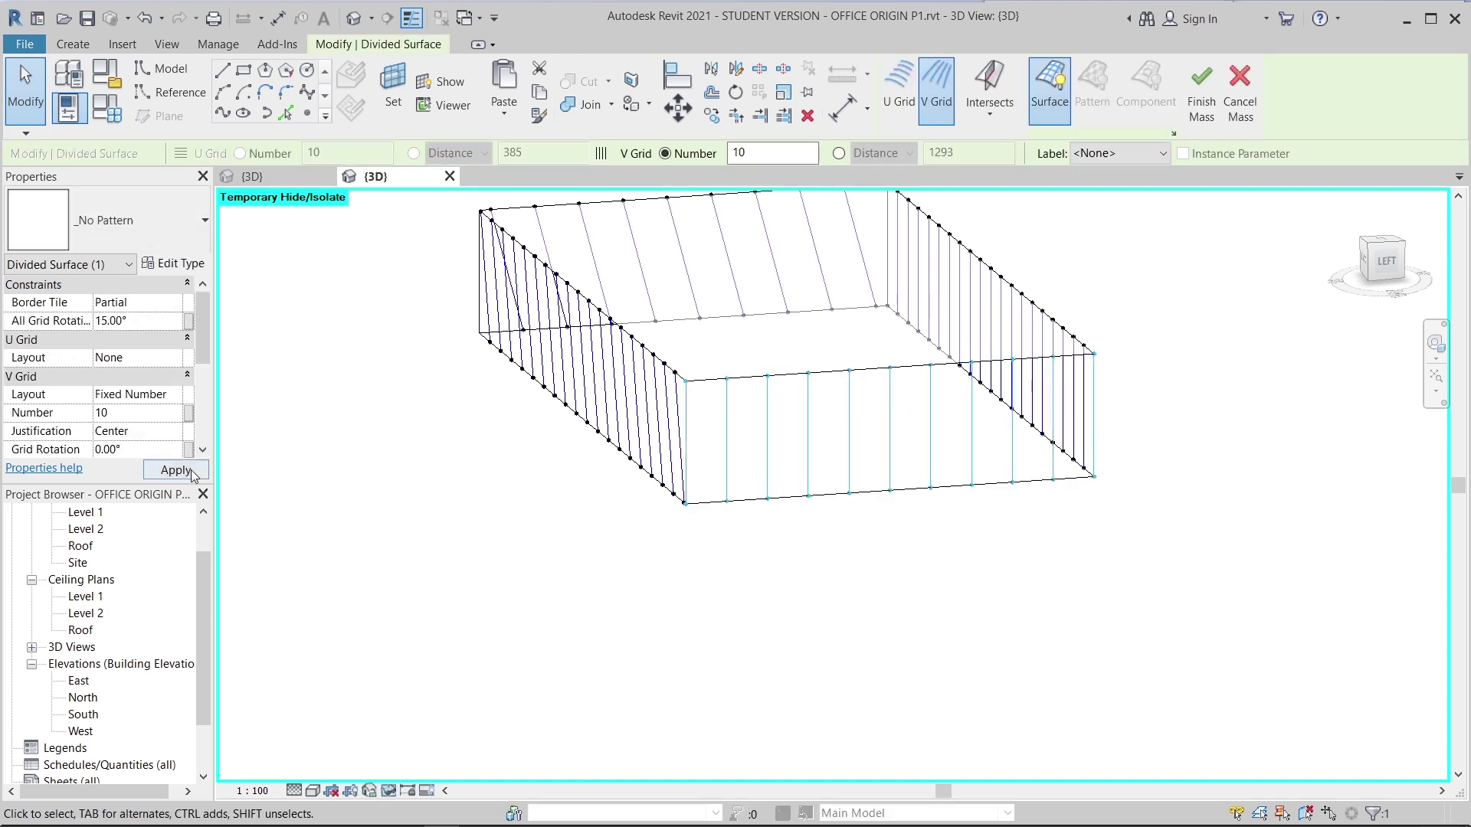
click(705, 621)
- Set All Grid Rotation of the long front face to 345°
shift+middle_drag(706, 621, 858, 601)
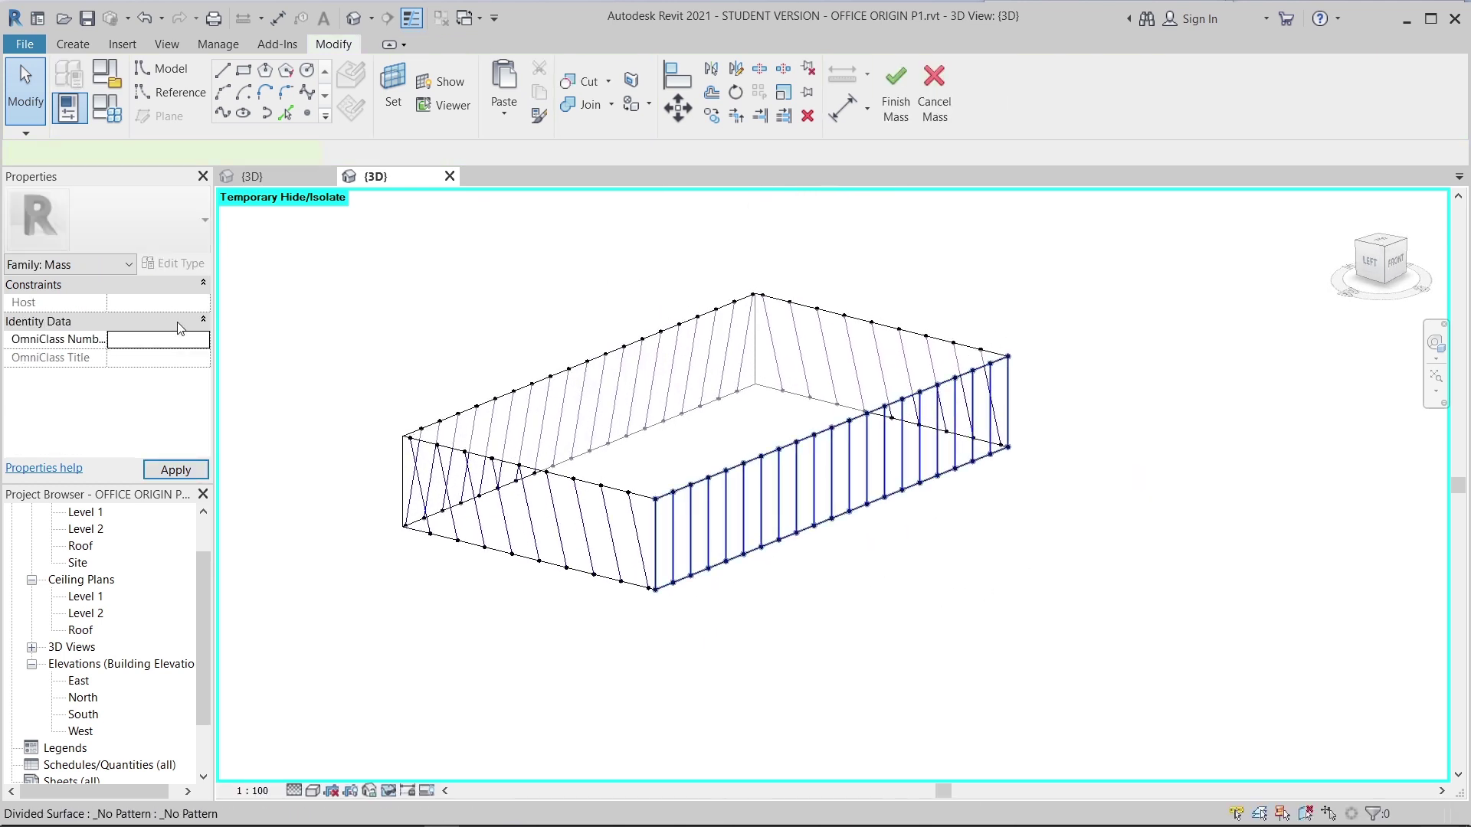
click(169, 323)
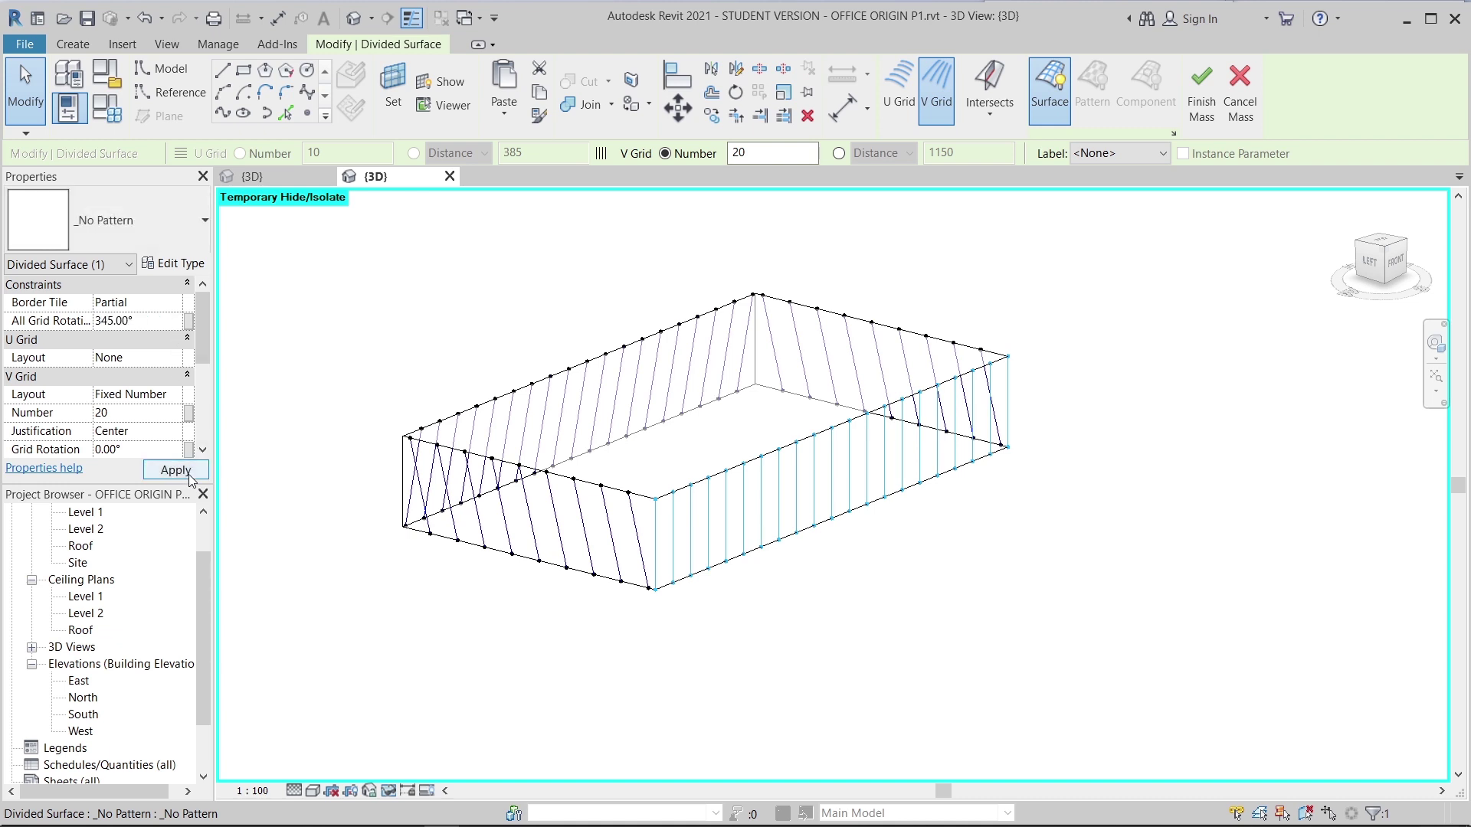
click(1014, 584)
shift+middle_drag(1014, 584, 602, 628)
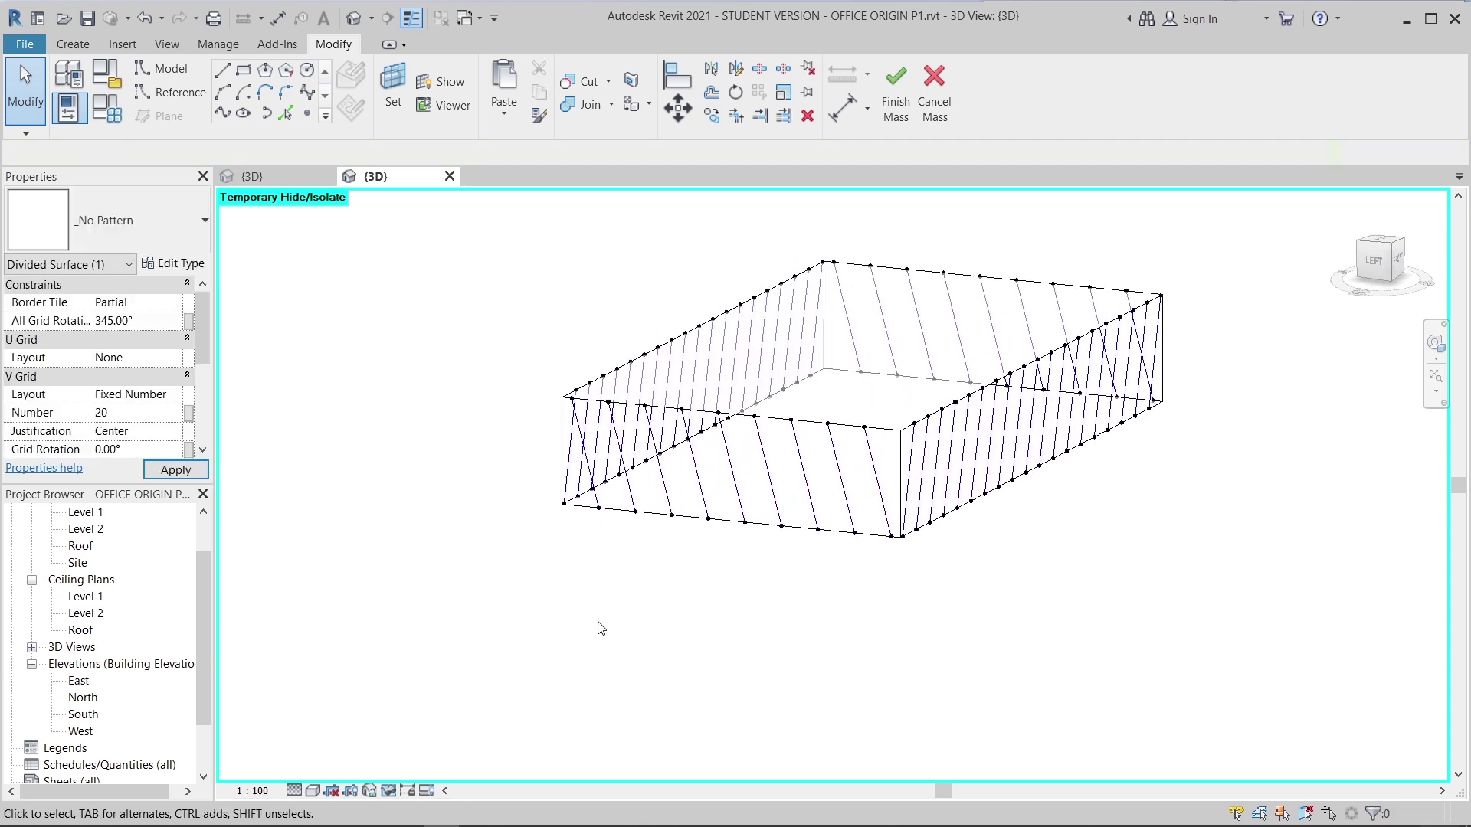
- Create a new family from the English template Metric Generic Model Adaptive.rft
click(29, 45)
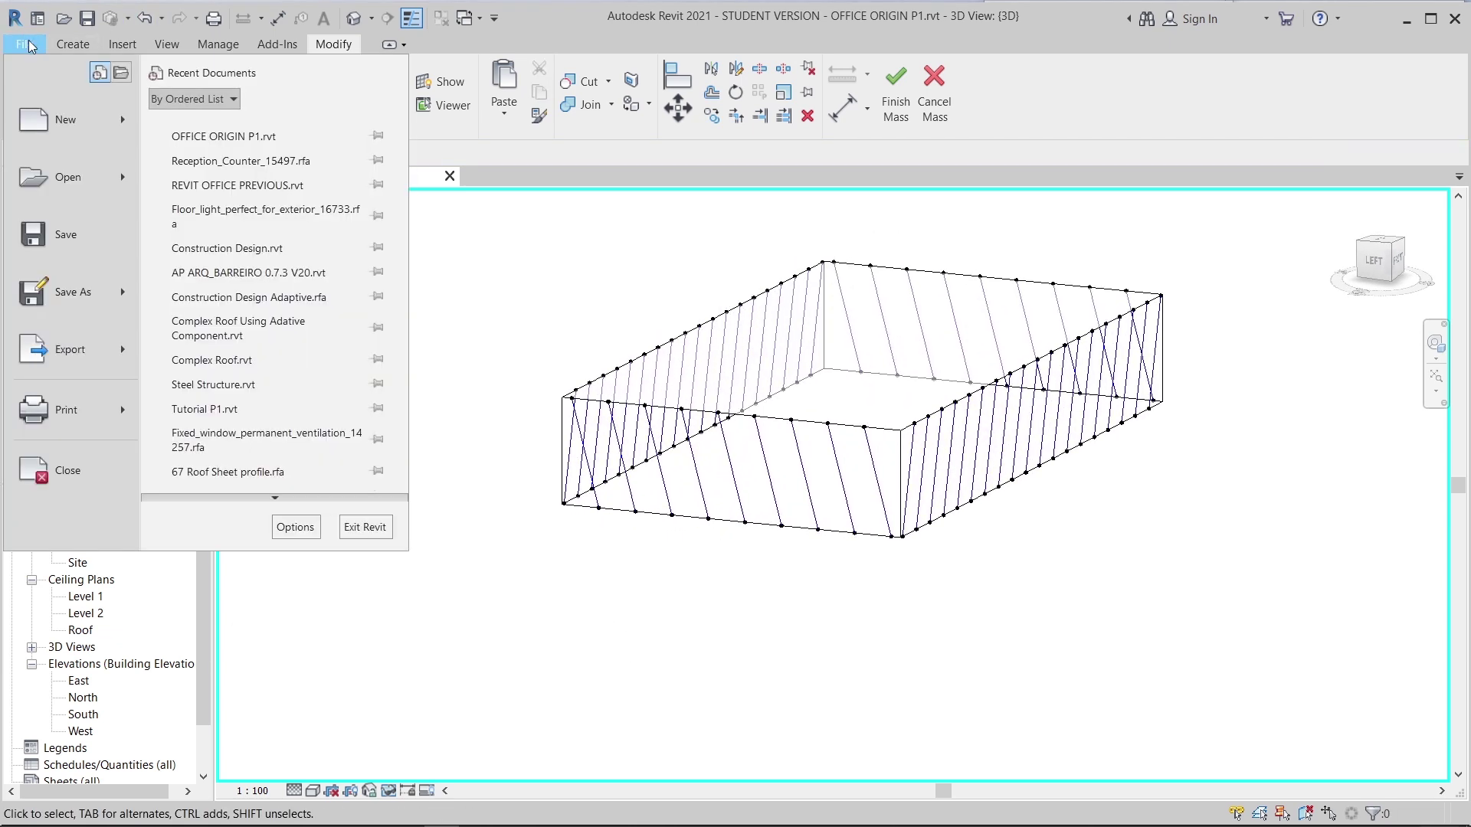
mouse_move(65, 129)
click(268, 173)
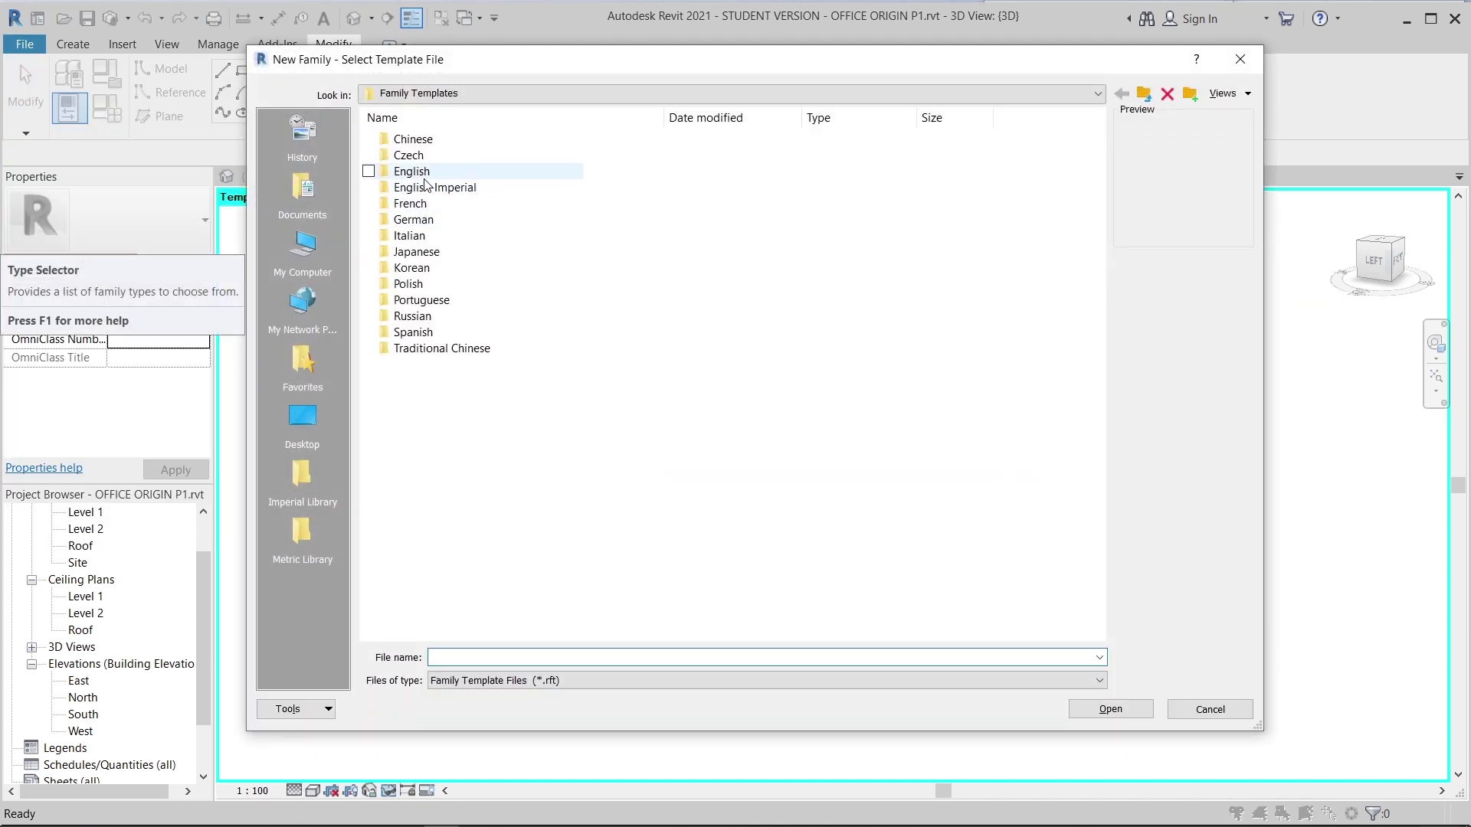
double_click(413, 170)
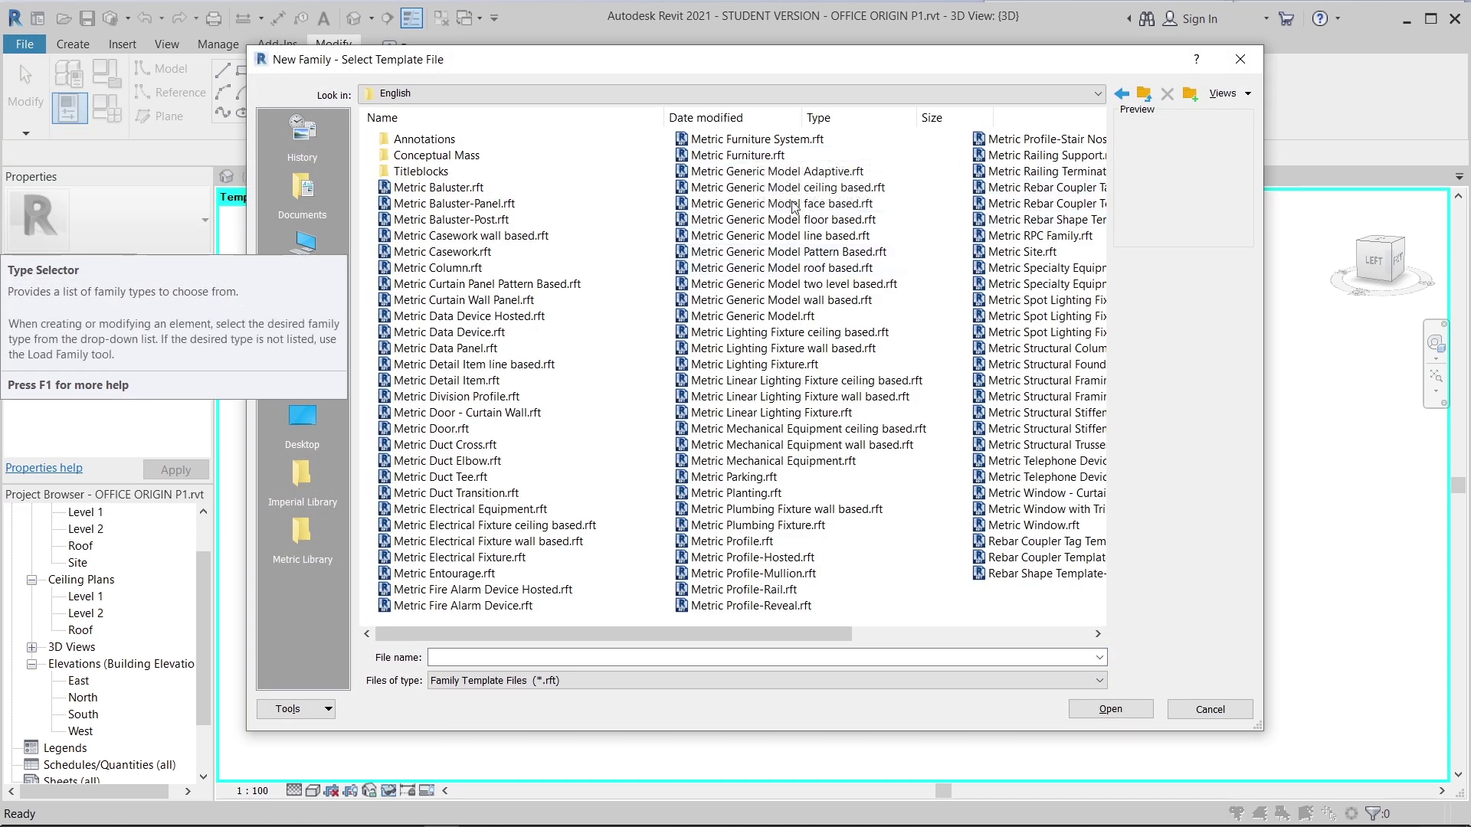
click(781, 171)
click(1138, 705)
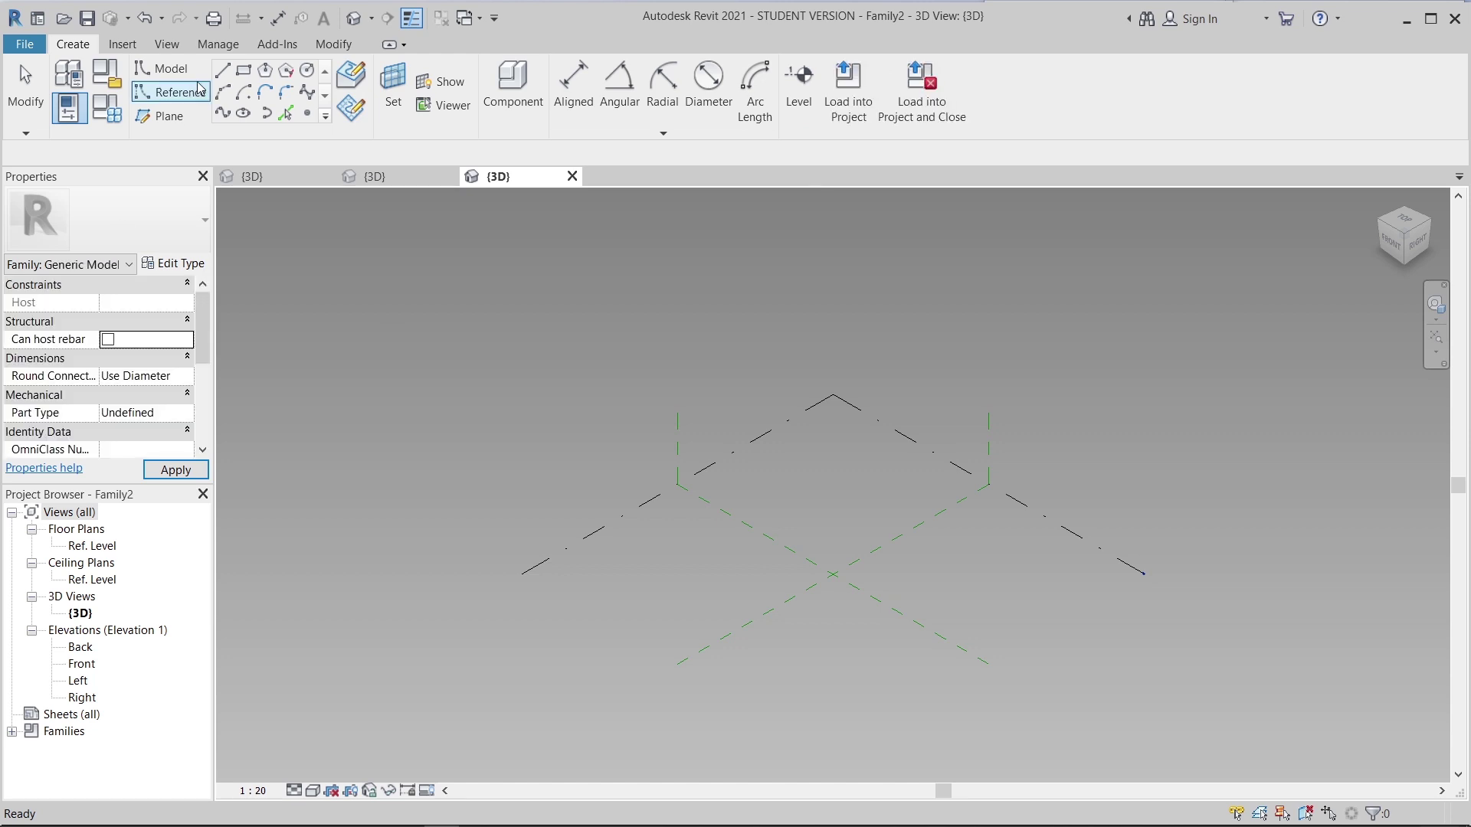
- Place two reference points on the reference level and make both of them adaptive
key(l)
key(i)
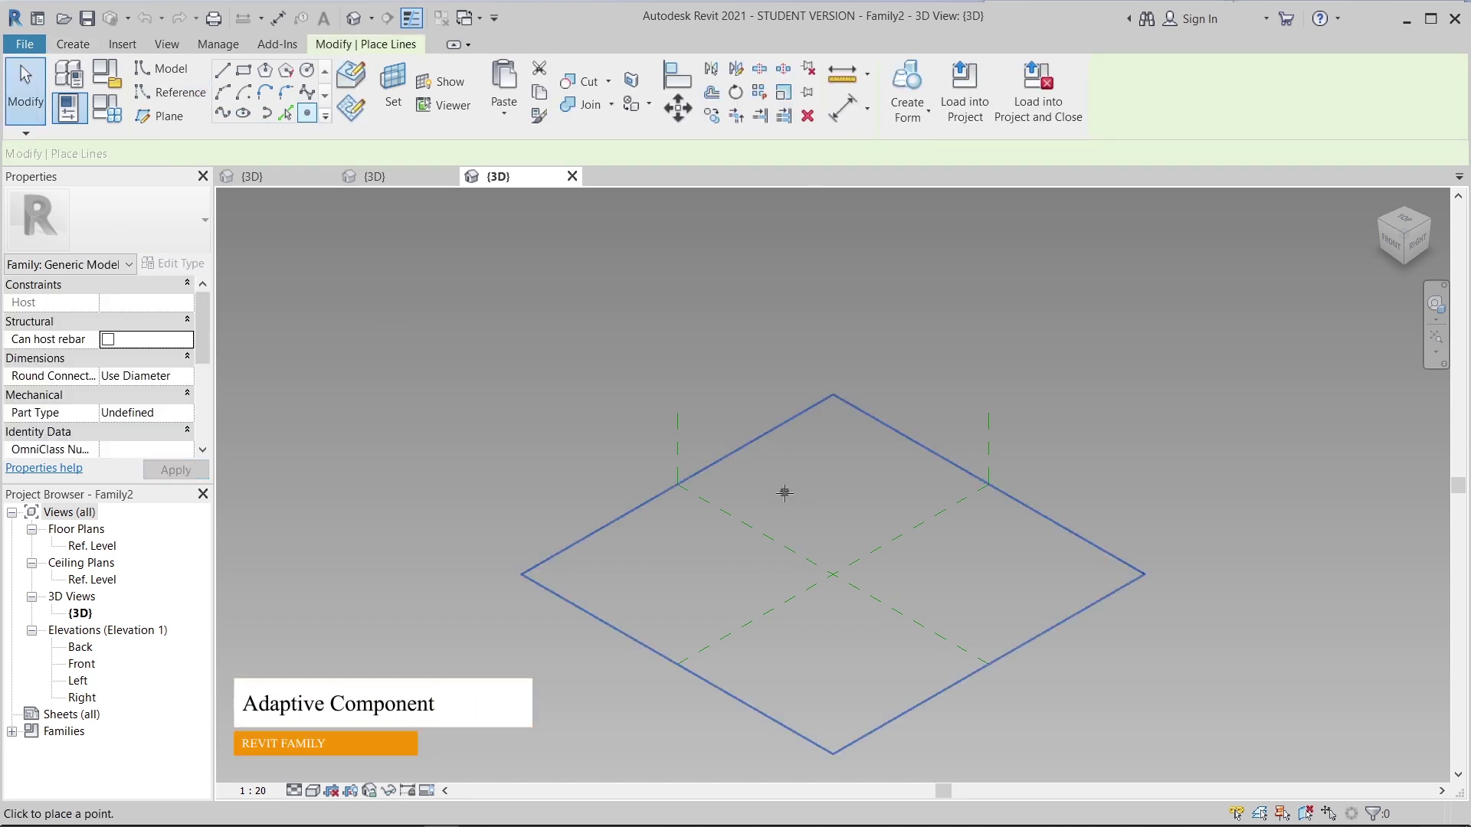
key(Escape)
drag(885, 466, 761, 506)
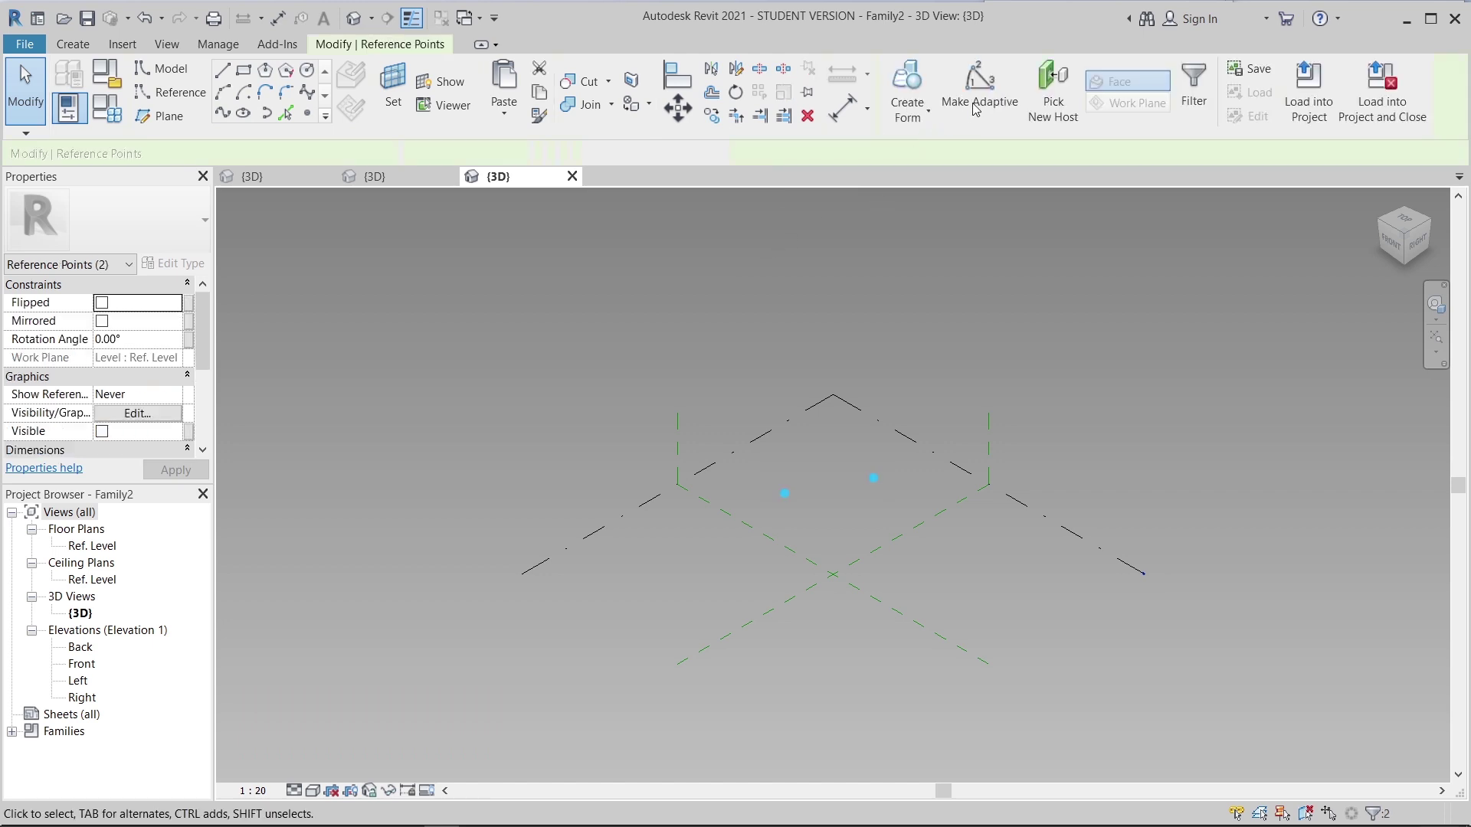
click(979, 85)
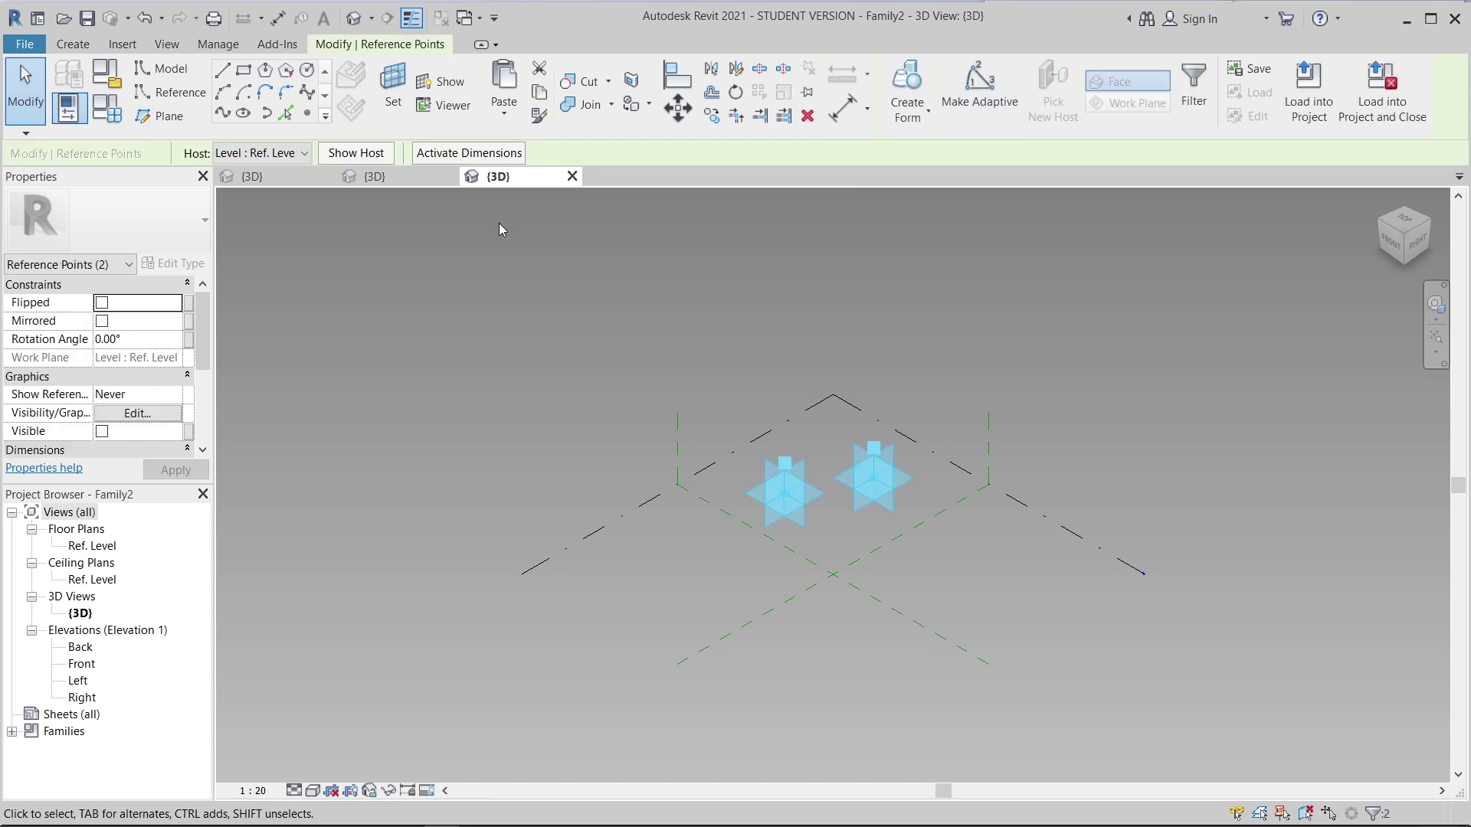
- Connect the two adaptive points with a line and place a reference point at about the middle of that line
click(312, 113)
scroll(854, 525, up, 5)
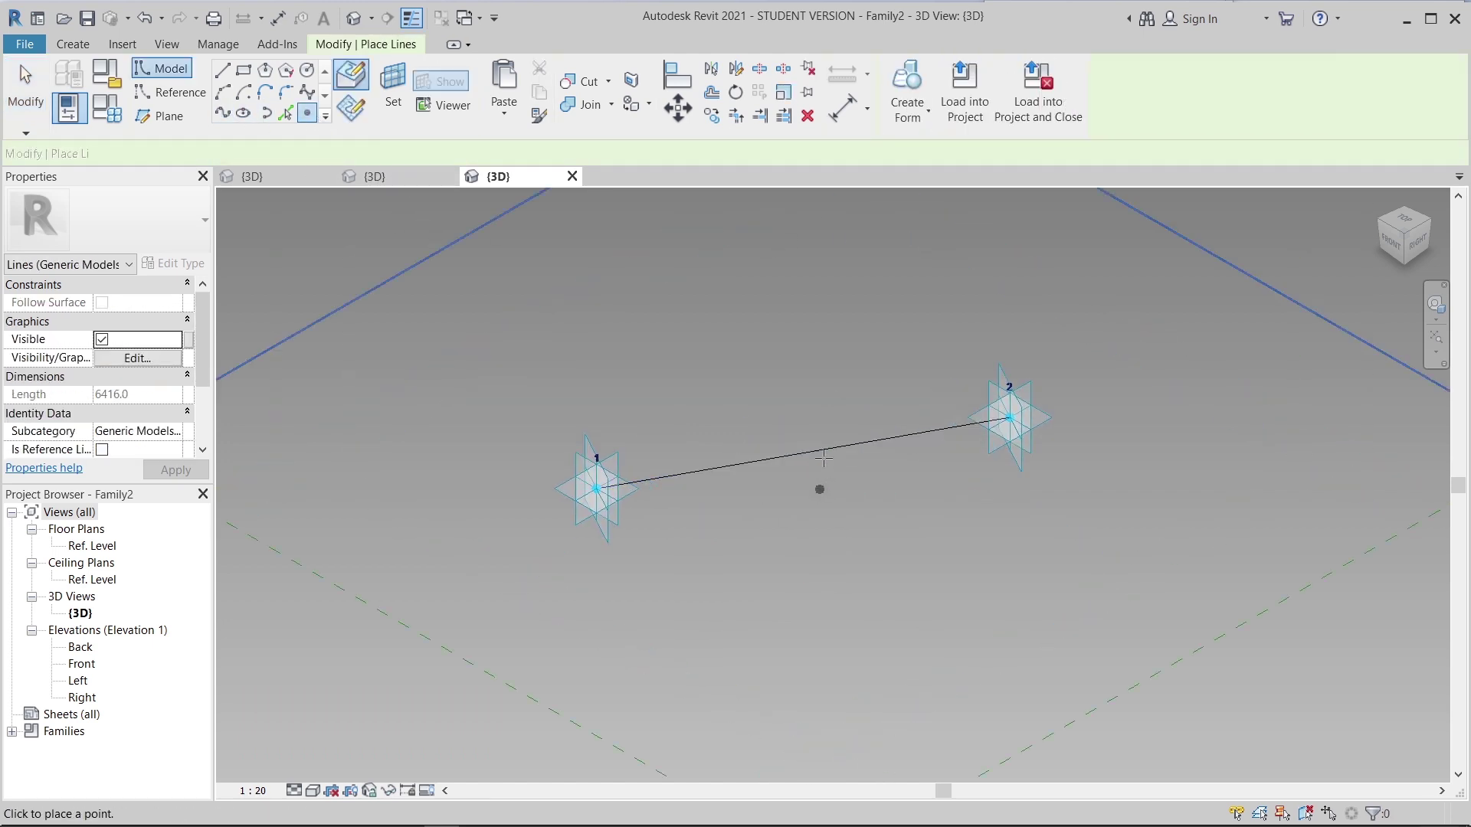
click(385, 96)
click(798, 468)
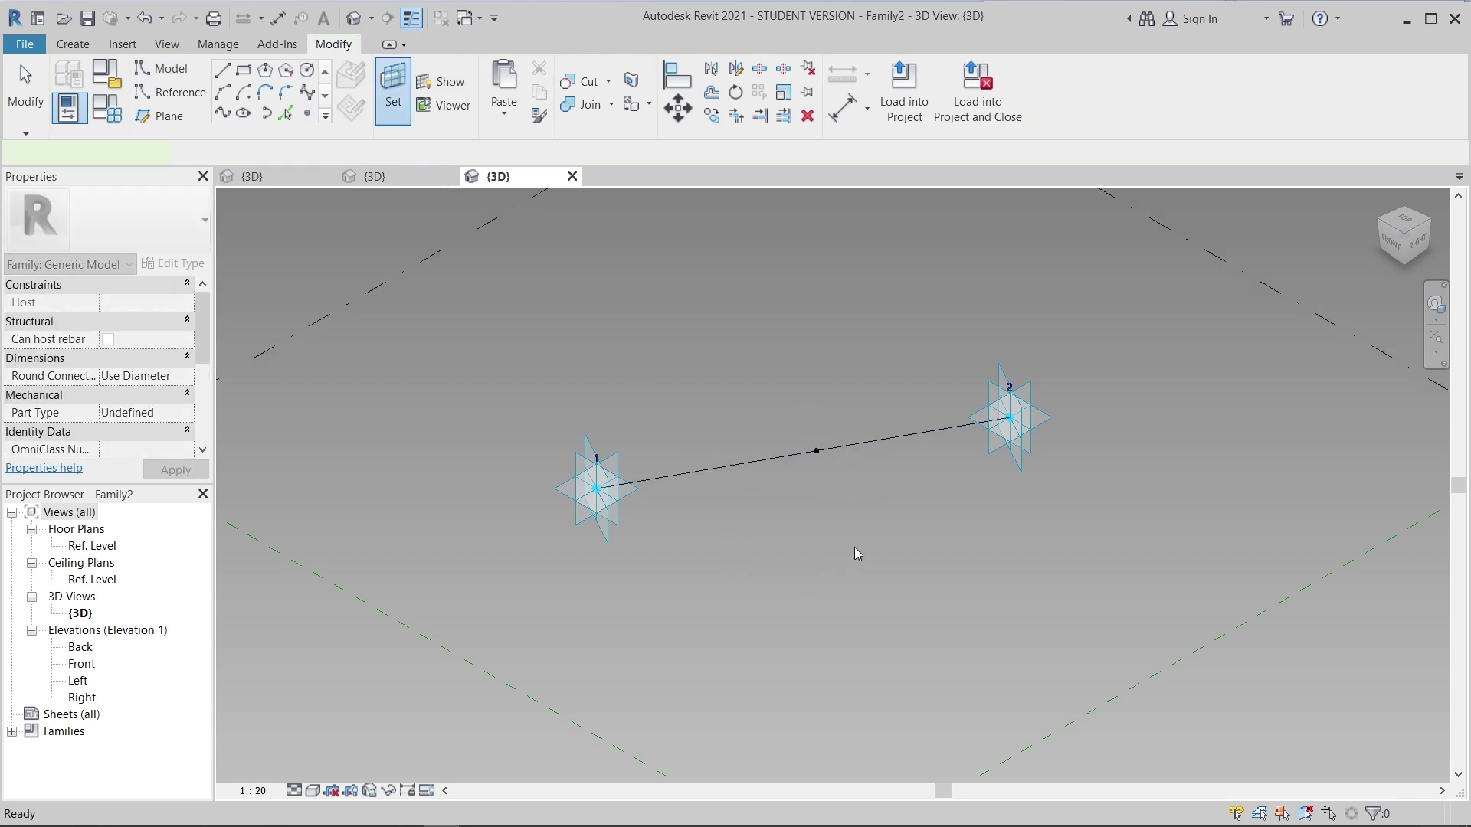
- Set the work plane to the vertical plane of the reference point hosted on the line
scroll(817, 476, down, 1)
shift+middle_drag(714, 548, 887, 471)
scroll(676, 542, down, 2)
middle_drag(429, 641, 708, 538)
key(Escape)
key(Escape)
- Draw a rectangular profile about 260 by 80 mm on the point's work plane, starting at the reference point
click(244, 71)
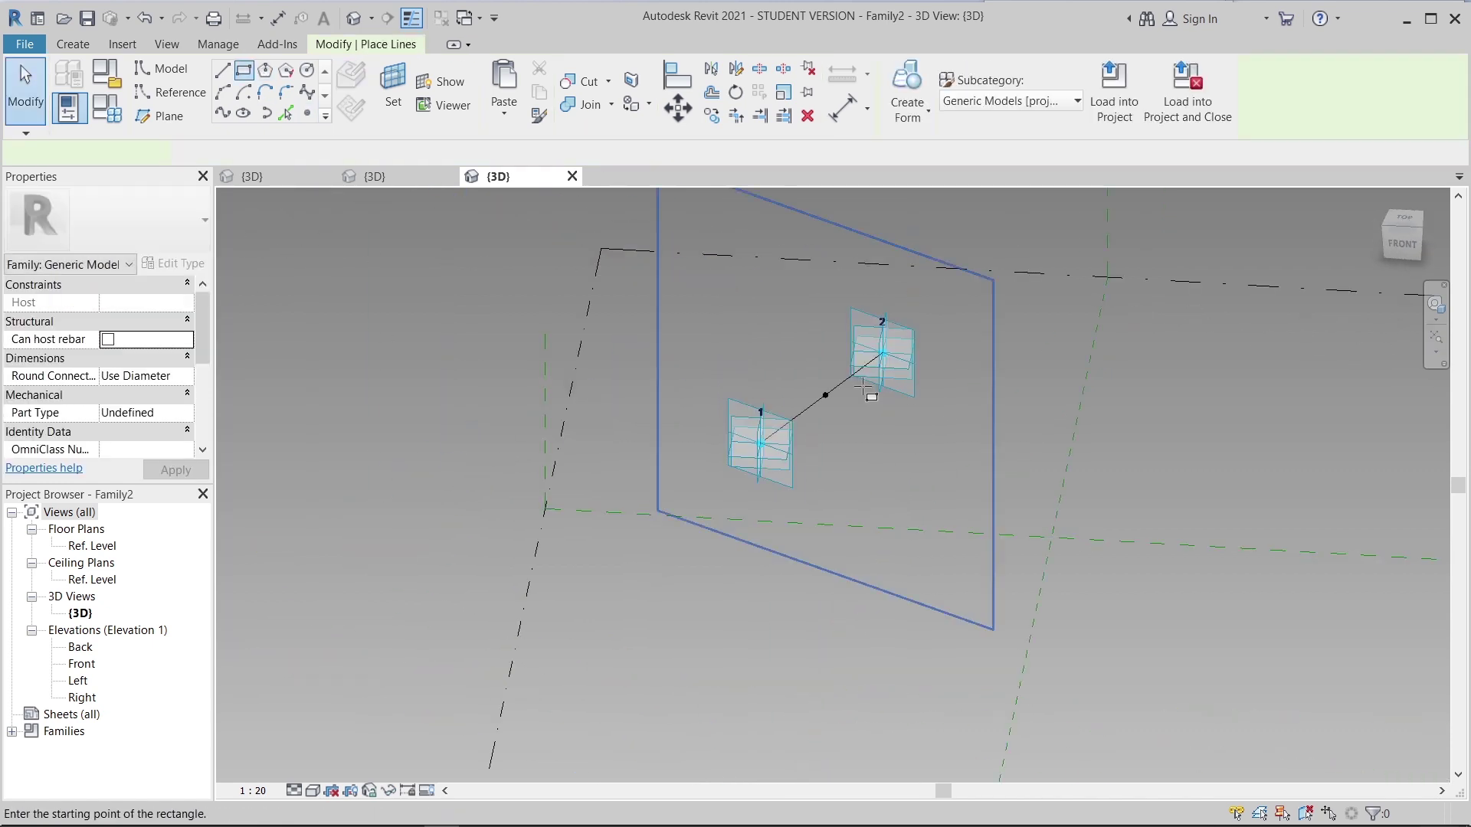
scroll(843, 429, up, 5)
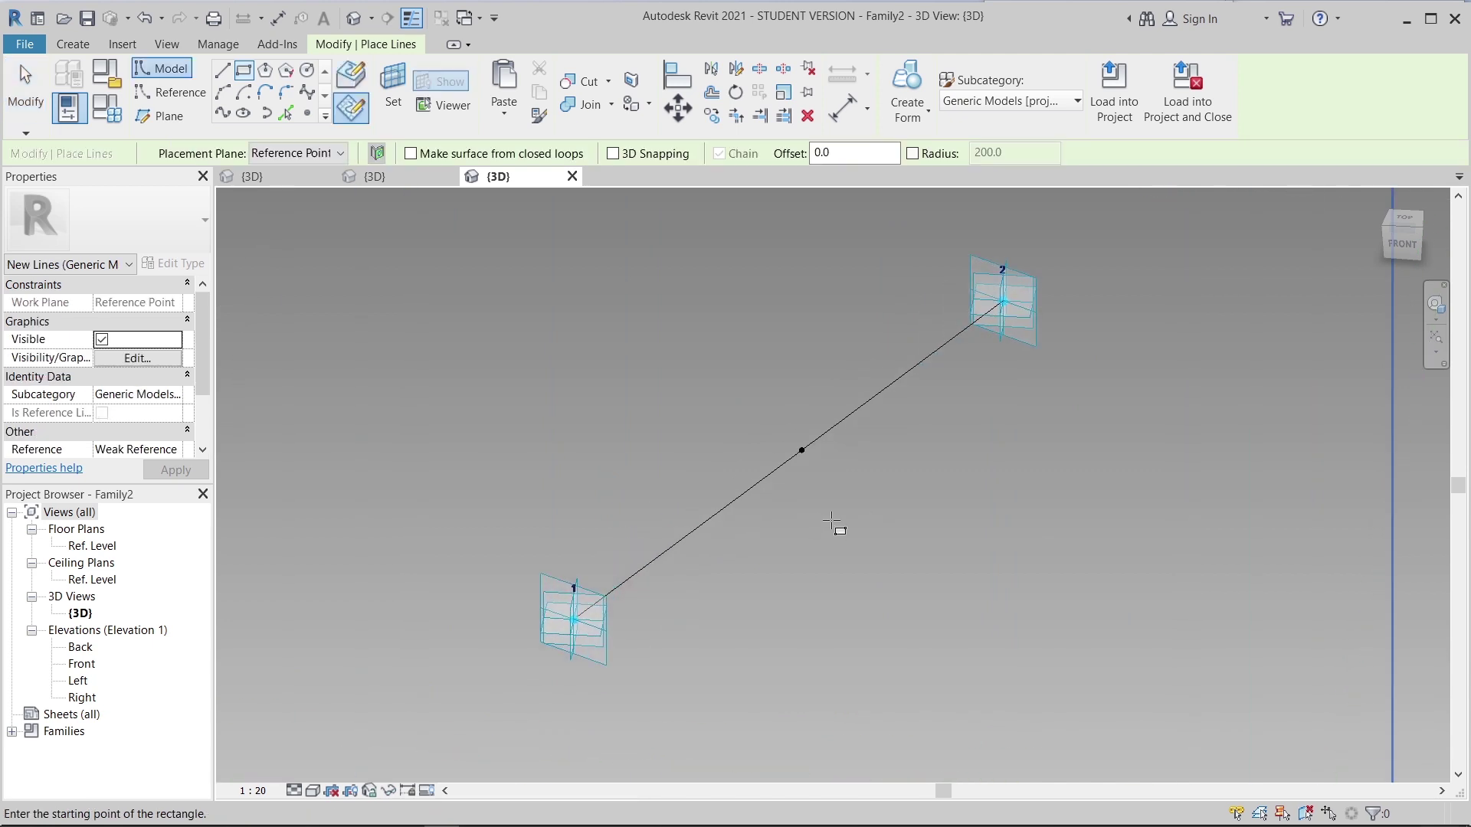
click(801, 449)
scroll(850, 460, up, 3)
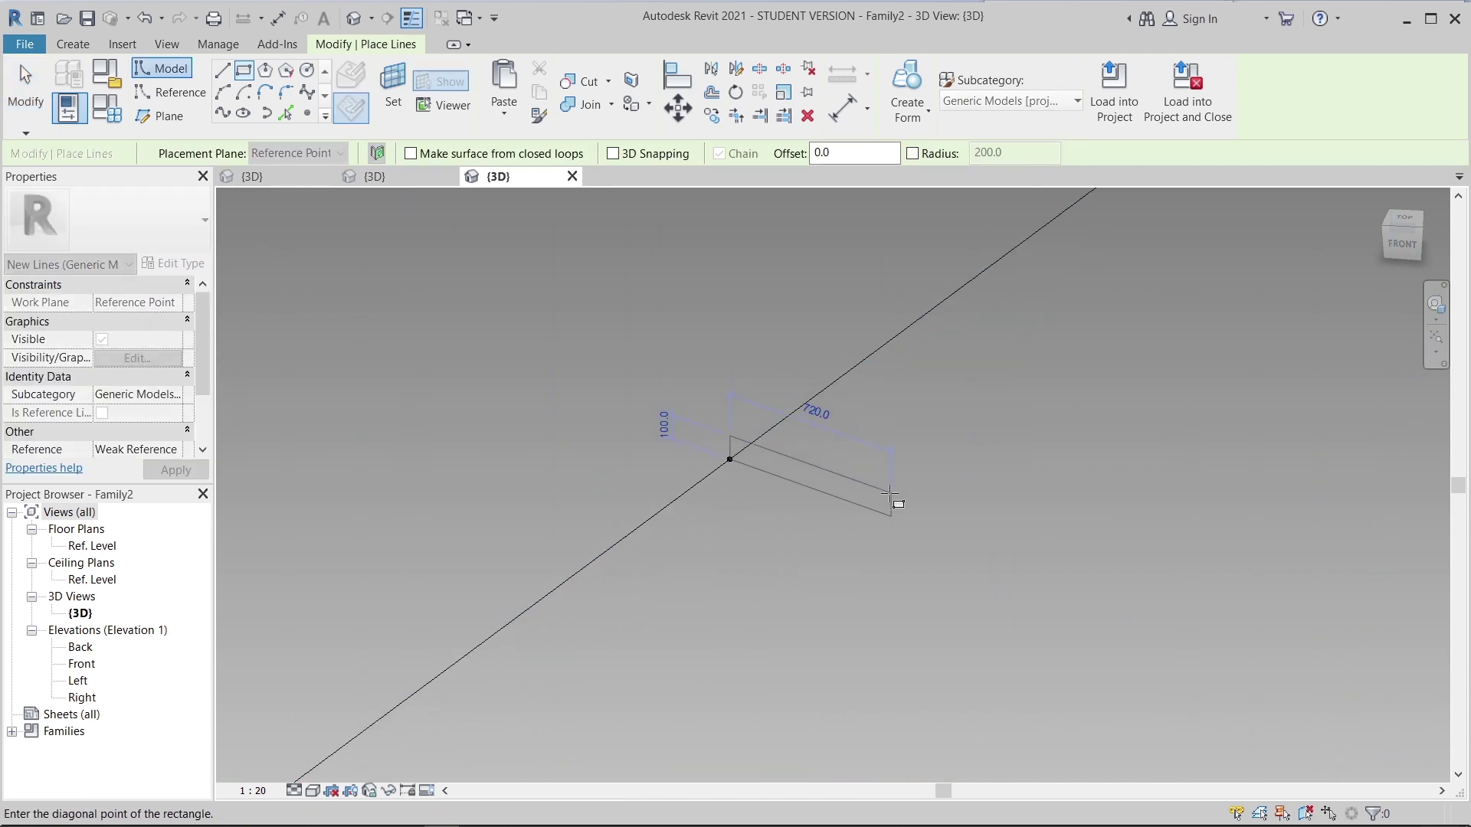
scroll(783, 463, up, 4)
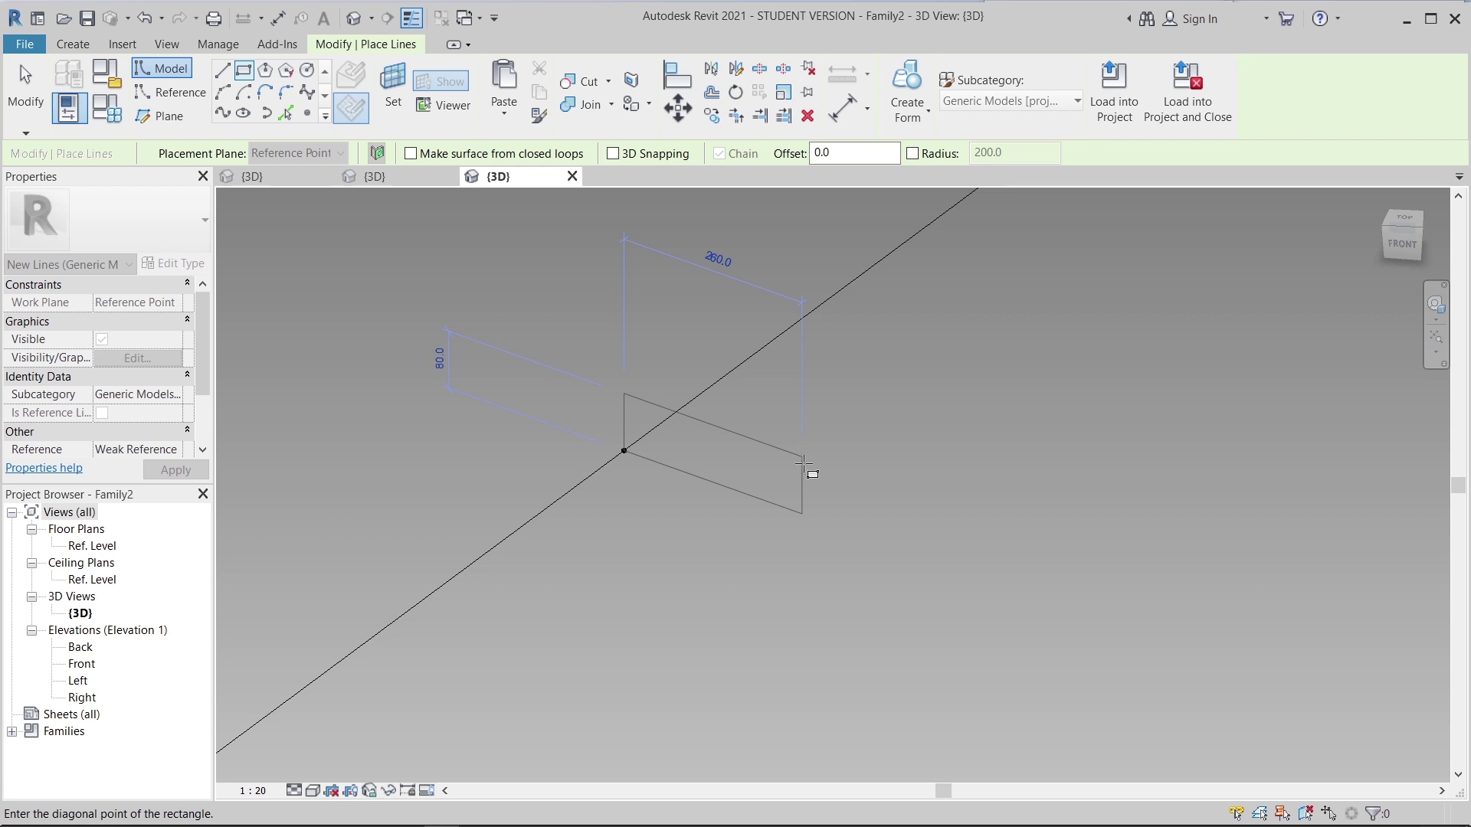
click(802, 461)
key(Escape)
key(Escape)
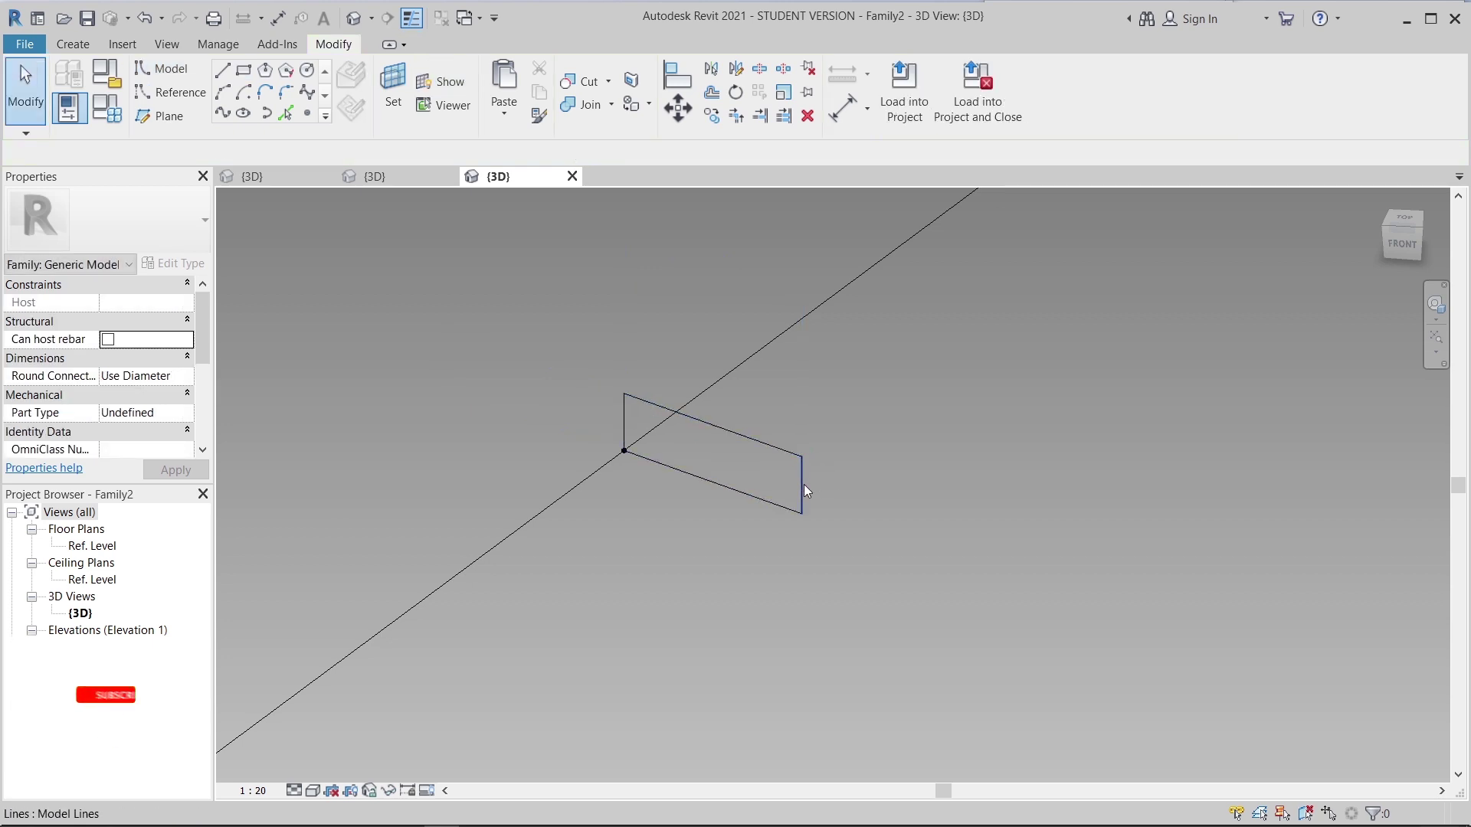
- Set the rectangular profile's width to 200 mm
click(803, 484)
click(718, 374)
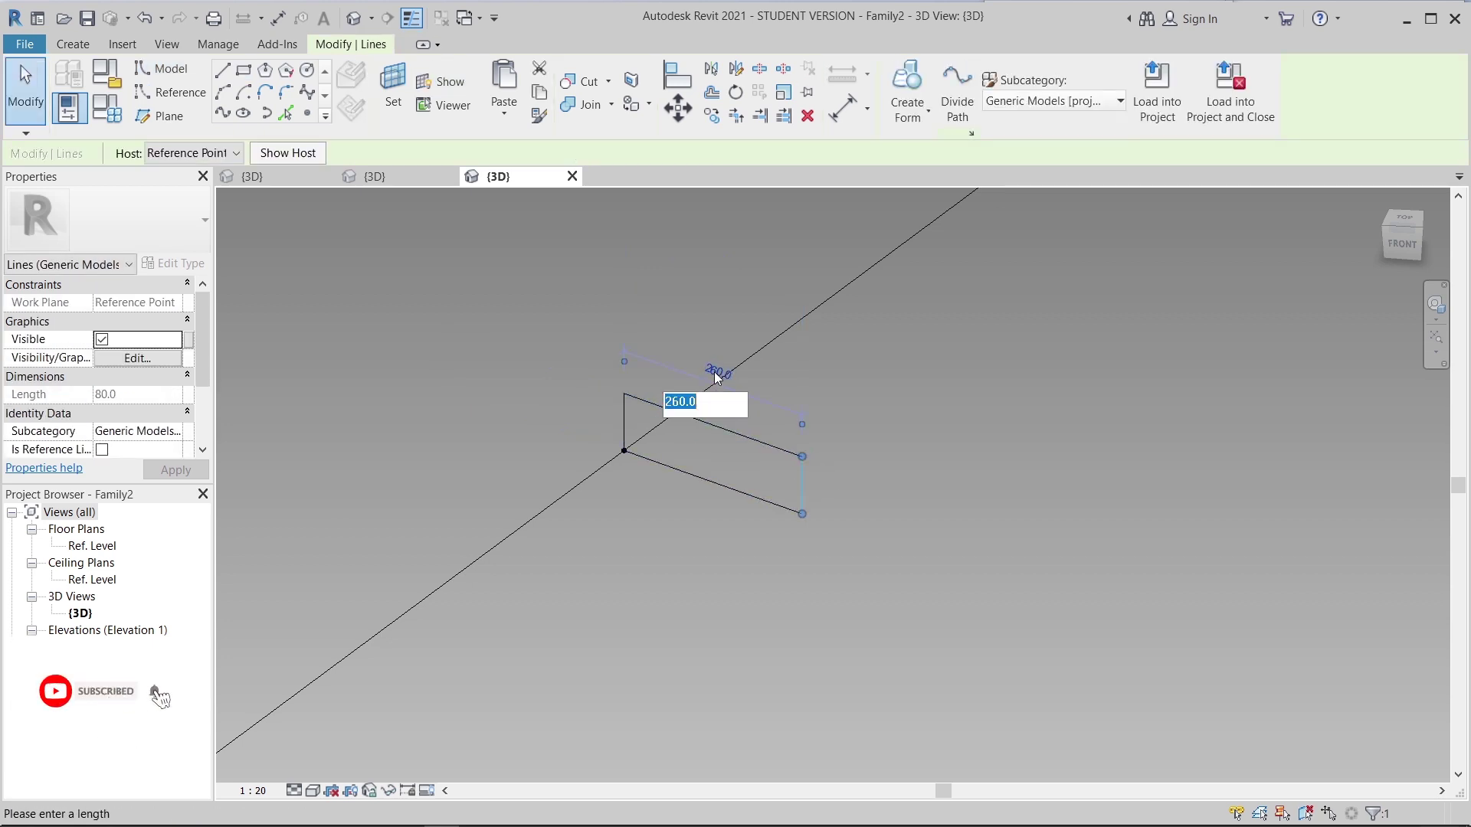
text(200)
key(Return)
key(Escape)
- Move the rectangular profile sideways by half its width and down by half its height to centre it on the reference point
click(677, 470)
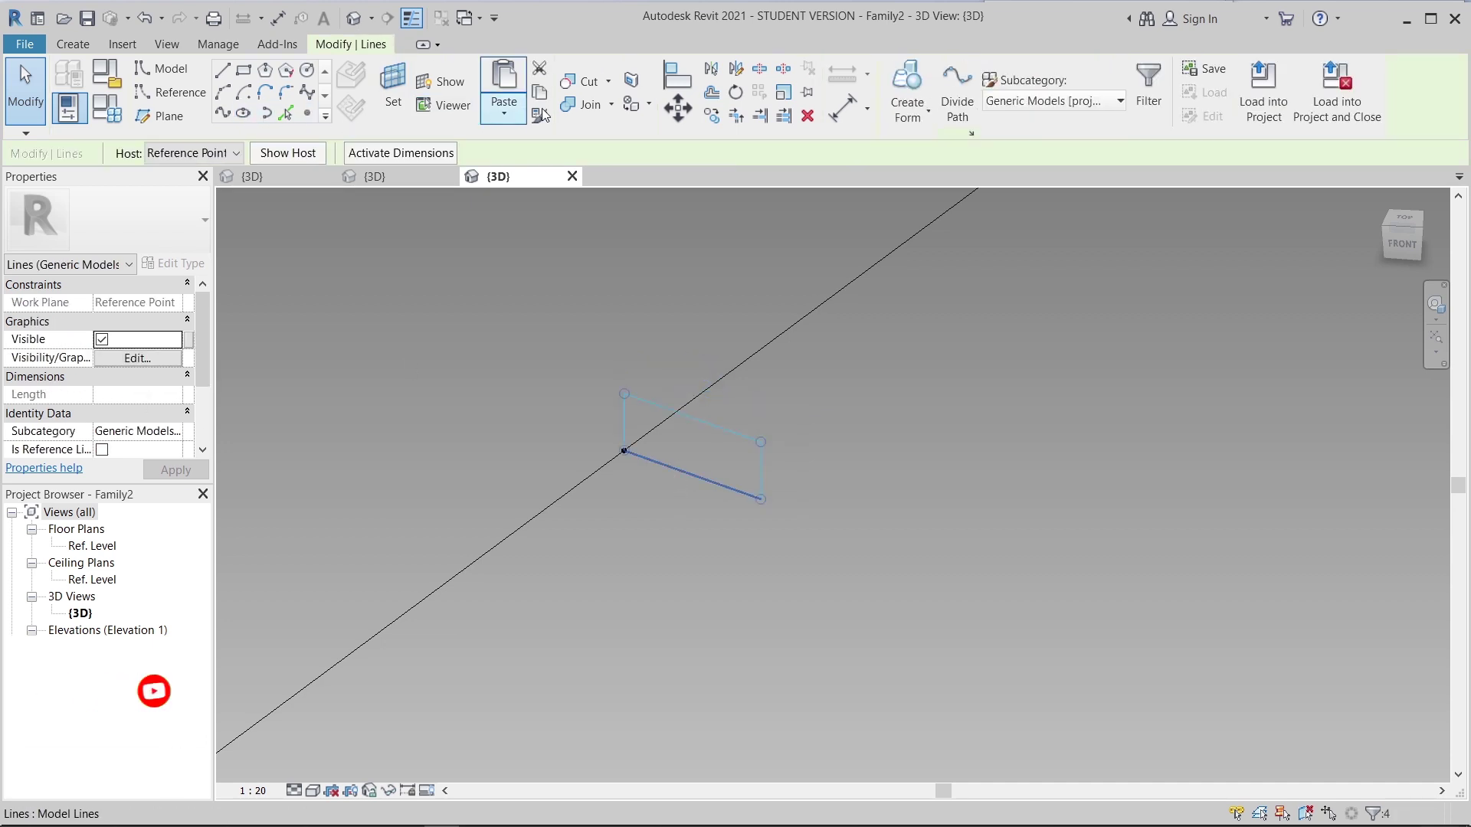
click(668, 110)
click(694, 475)
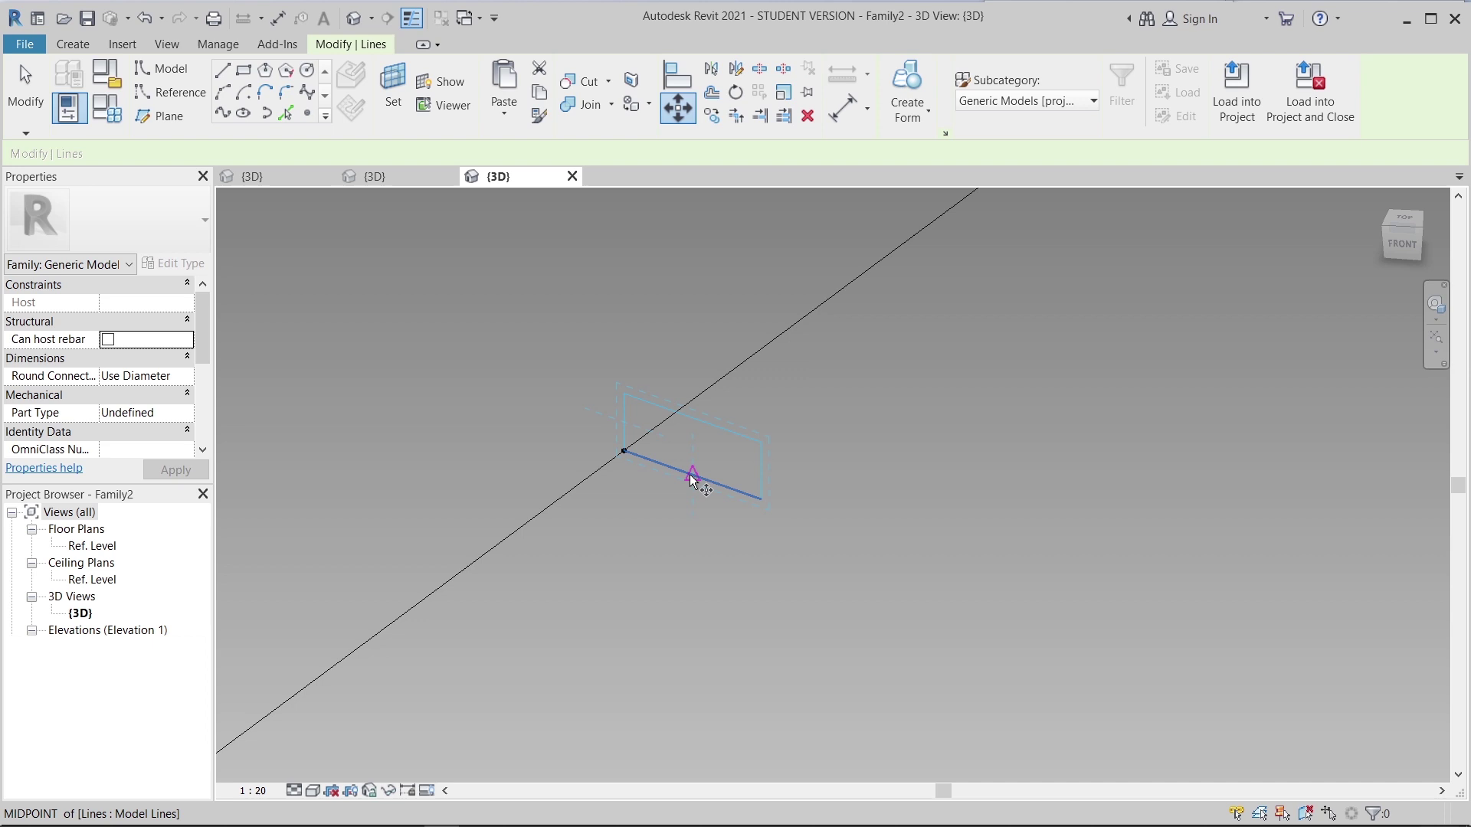
click(625, 449)
click(680, 108)
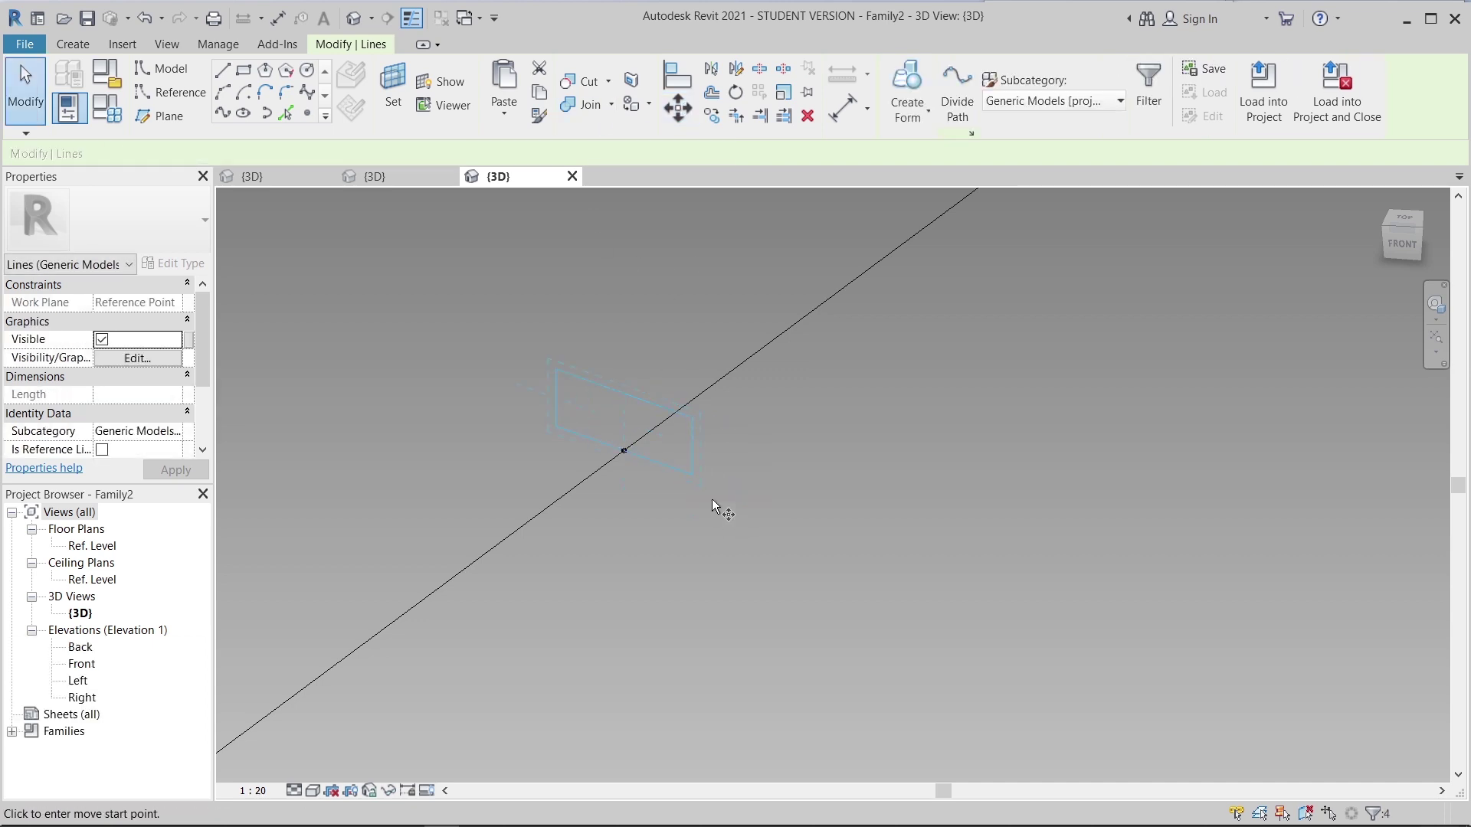
click(693, 446)
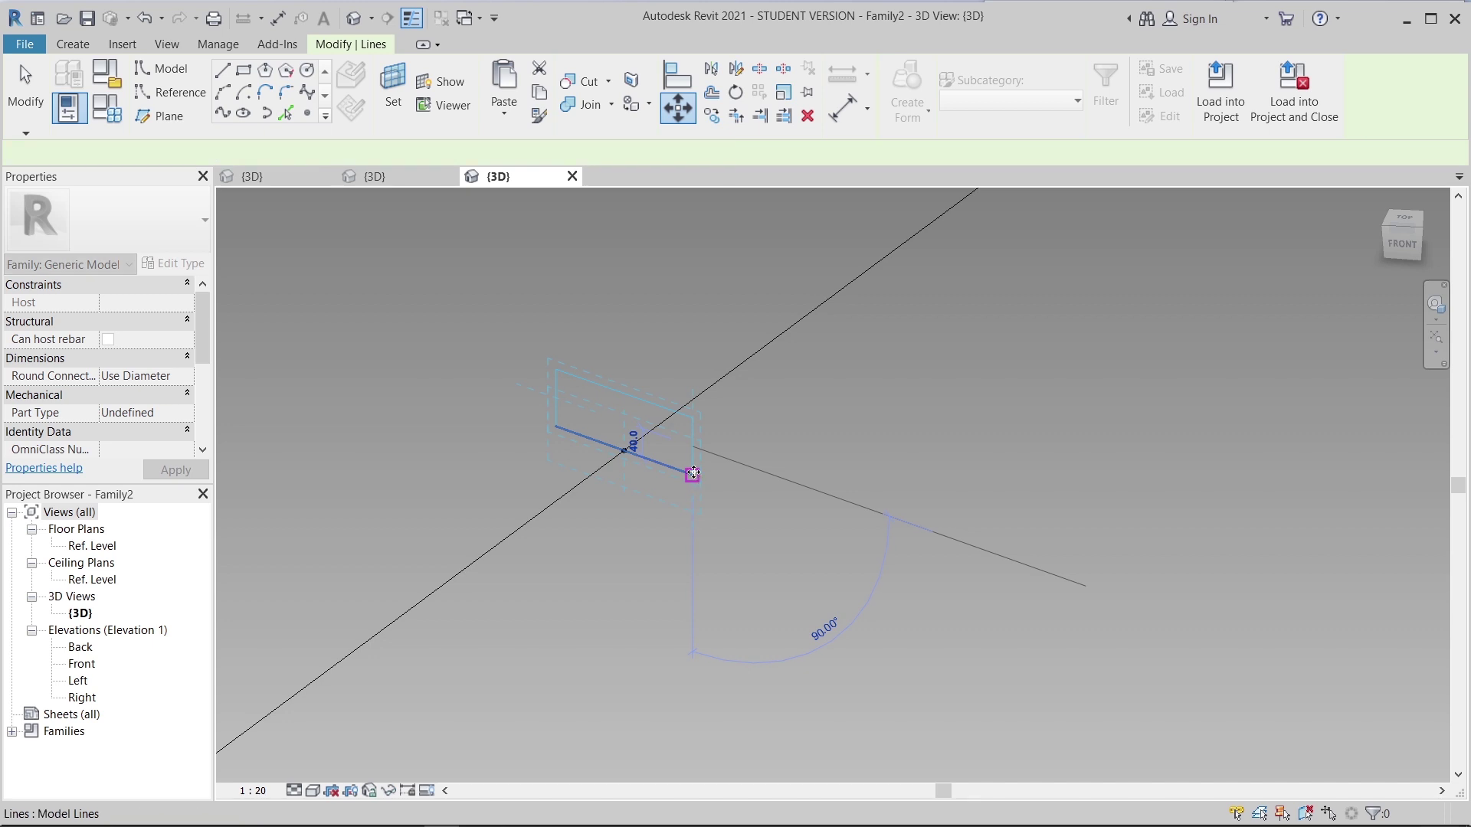
click(693, 473)
key(Escape)
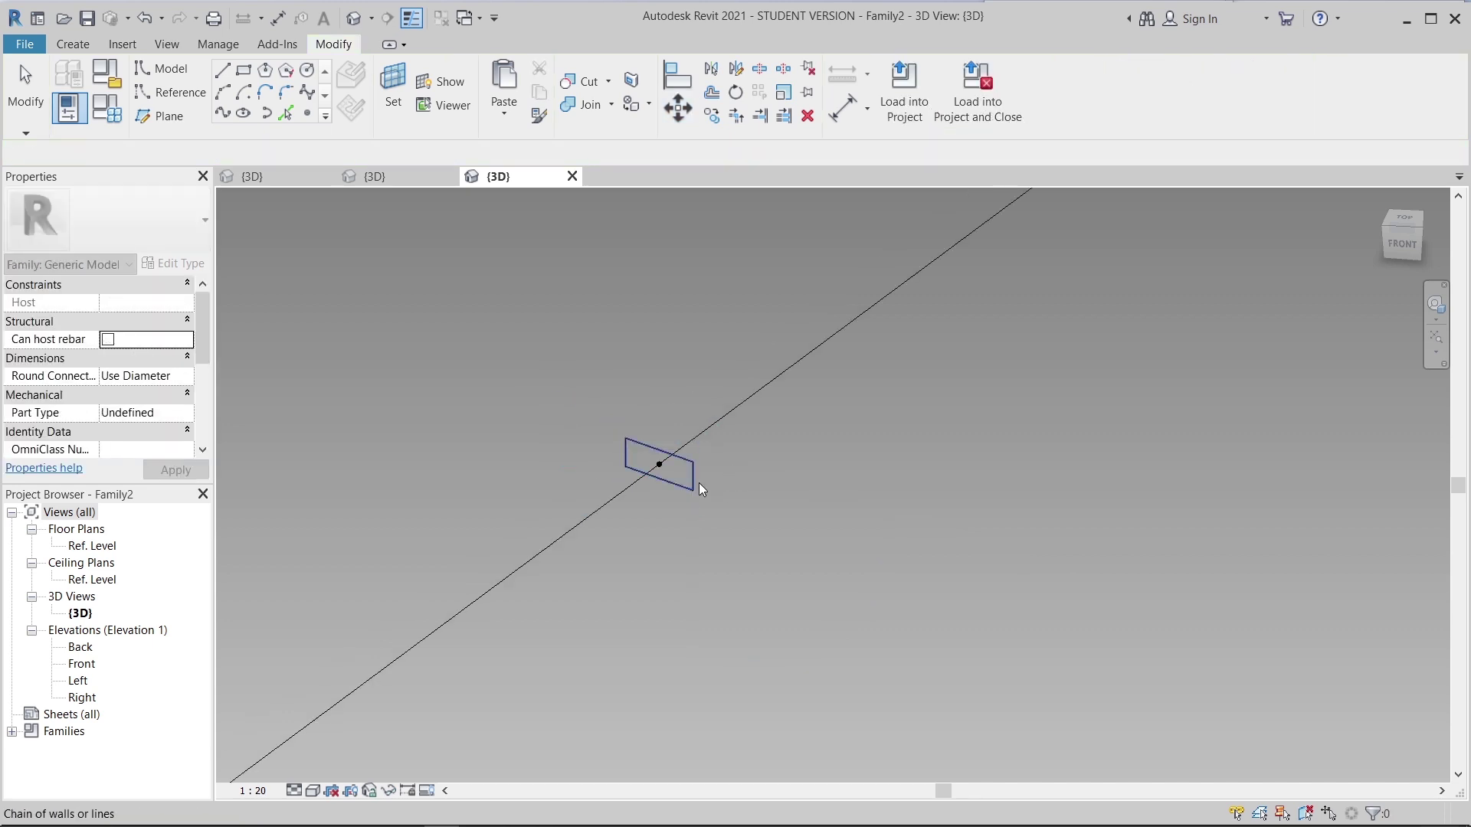
- Create a solid form by sweeping the rectangular profile along the line between the adaptive points
click(699, 483)
click(916, 118)
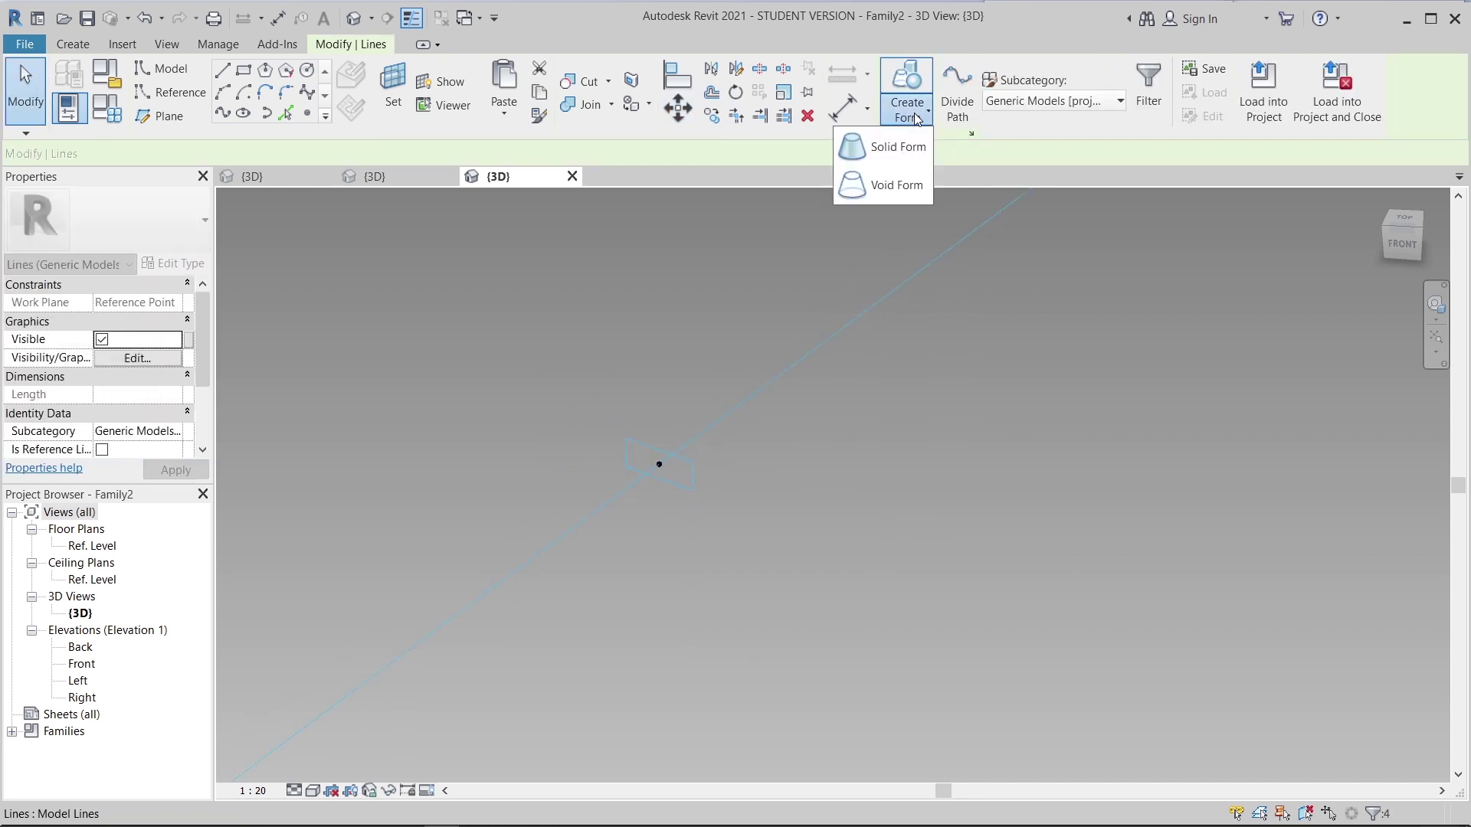
click(904, 140)
scroll(838, 432, down, 5)
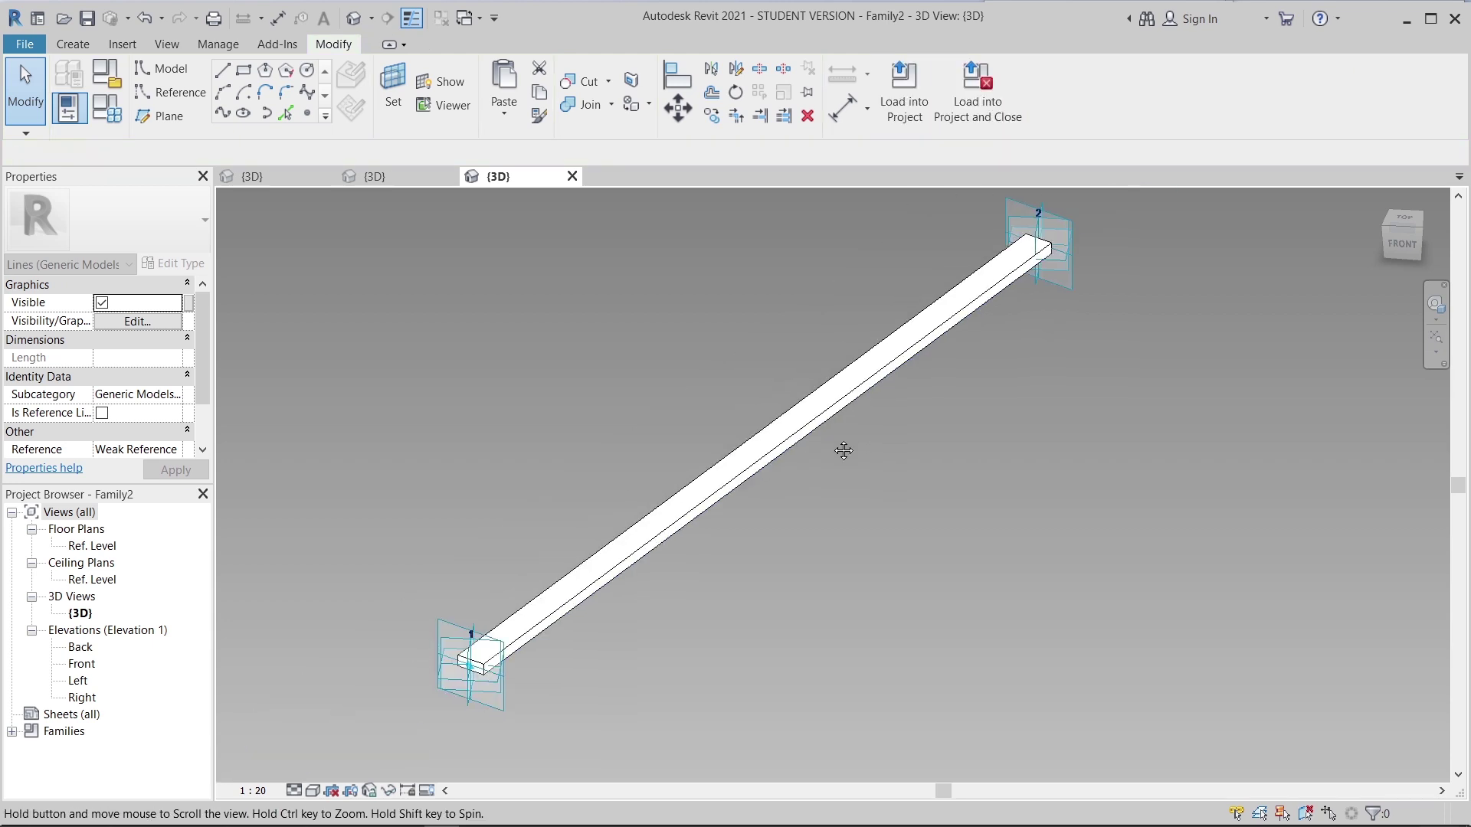
key(Escape)
- Open the solid form's material setting and create a new material named Wood
click(769, 444)
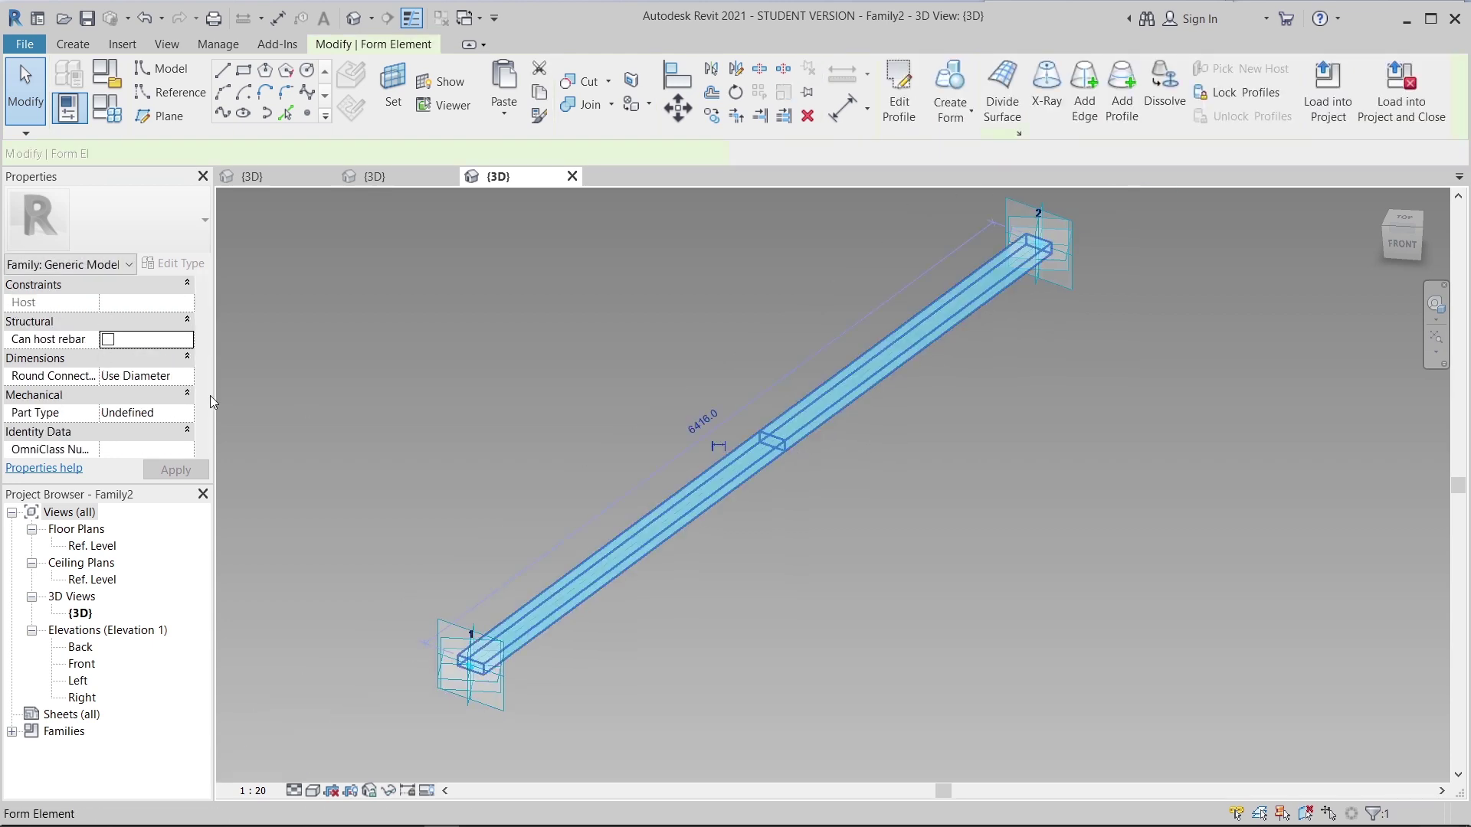
click(192, 363)
click(191, 357)
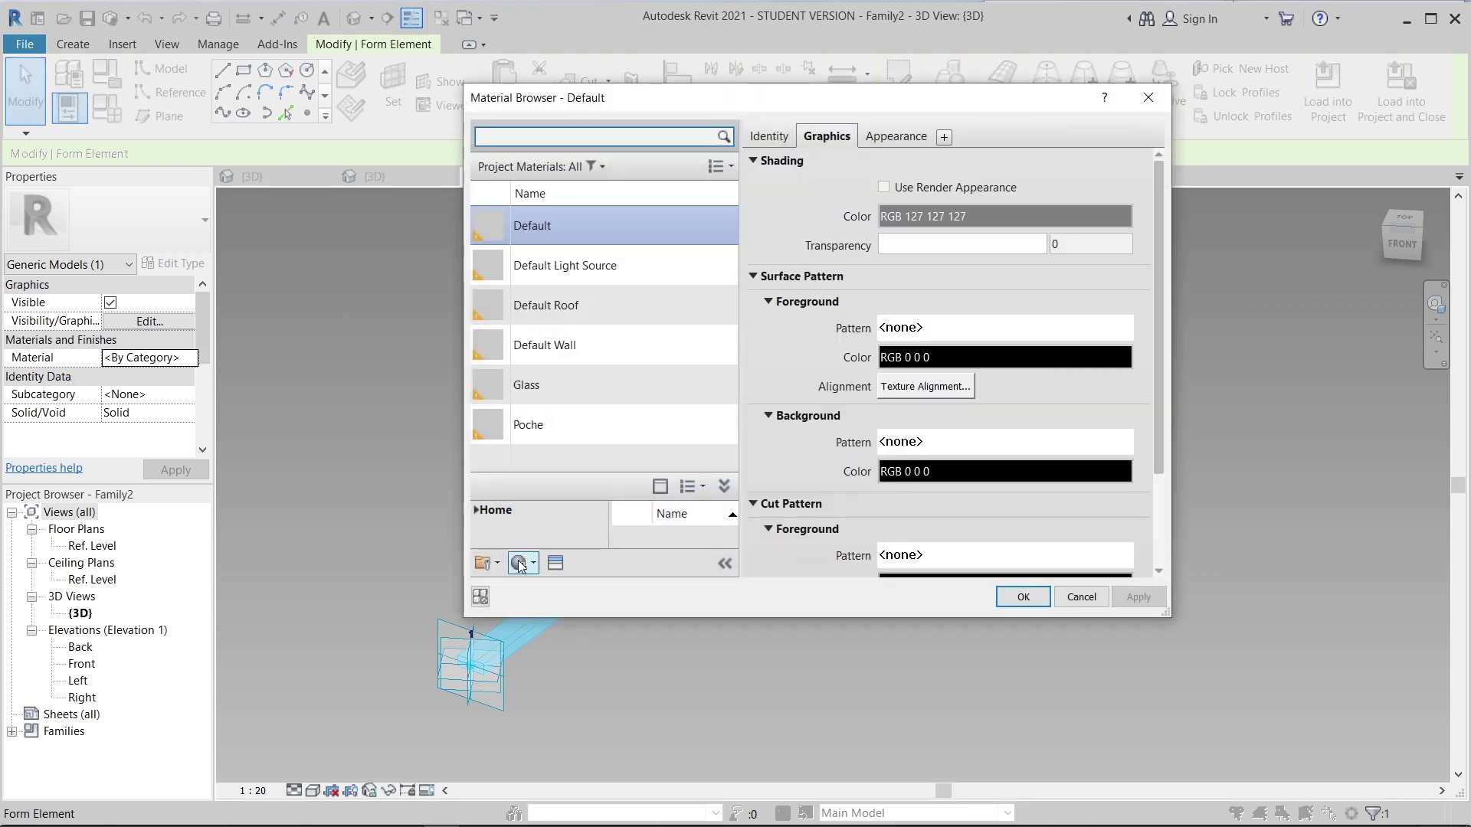
click(533, 564)
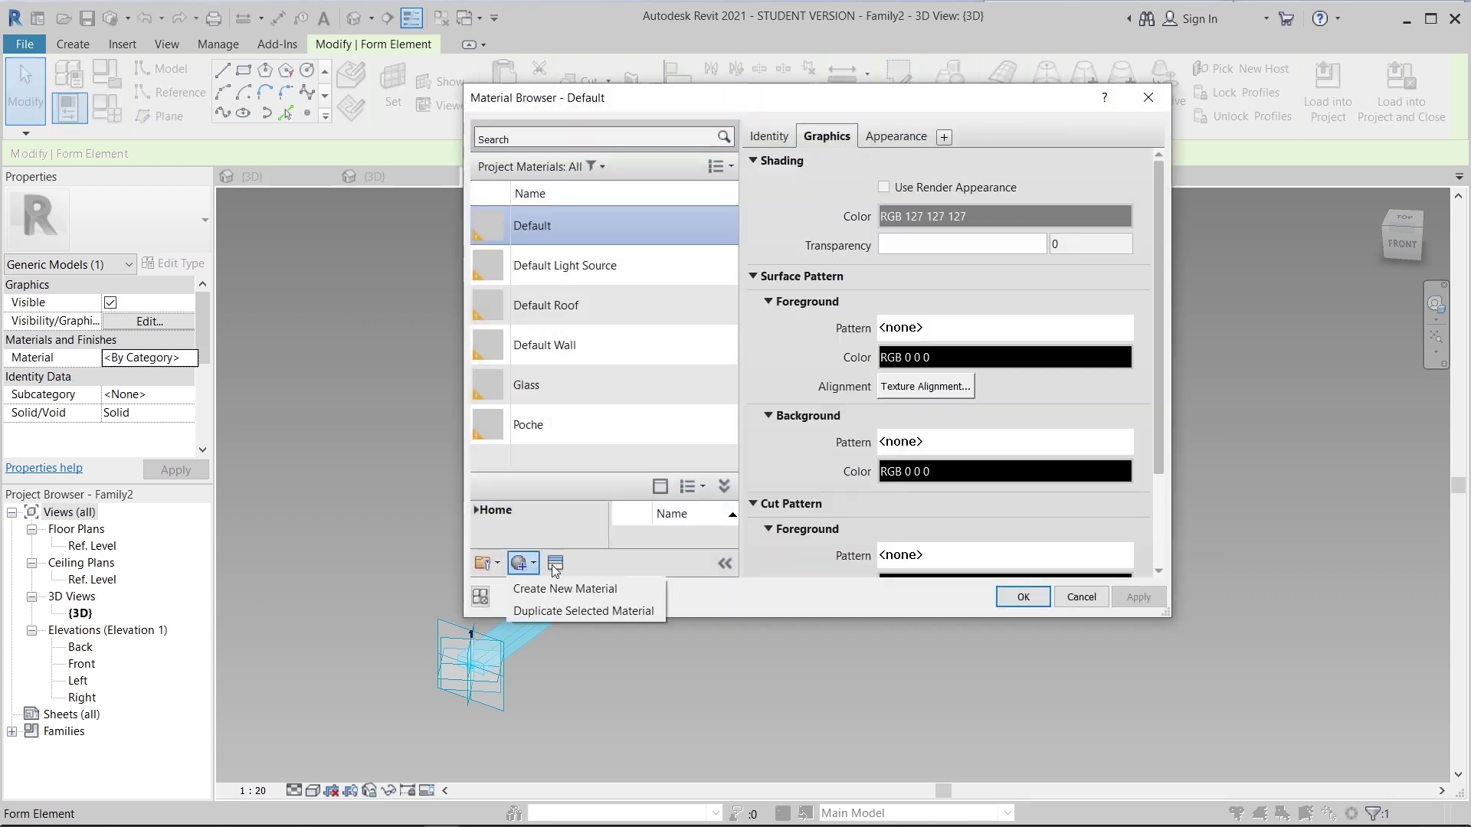
click(566, 589)
right_click(575, 298)
click(604, 348)
text(Wood)
key(Return)
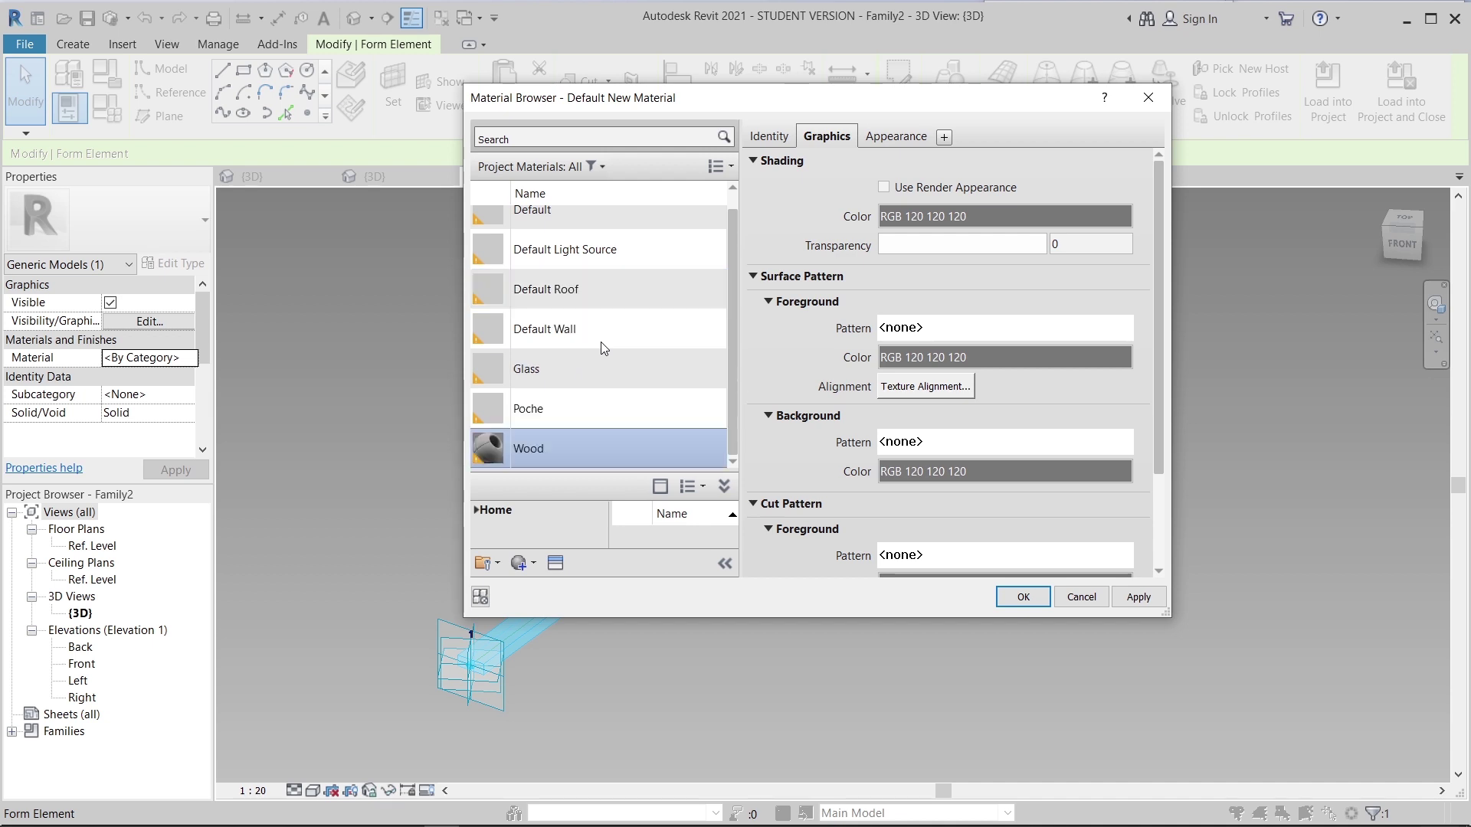
- Give the Wood material the Birch appearance asset from the wood library and assign it to the form
click(557, 564)
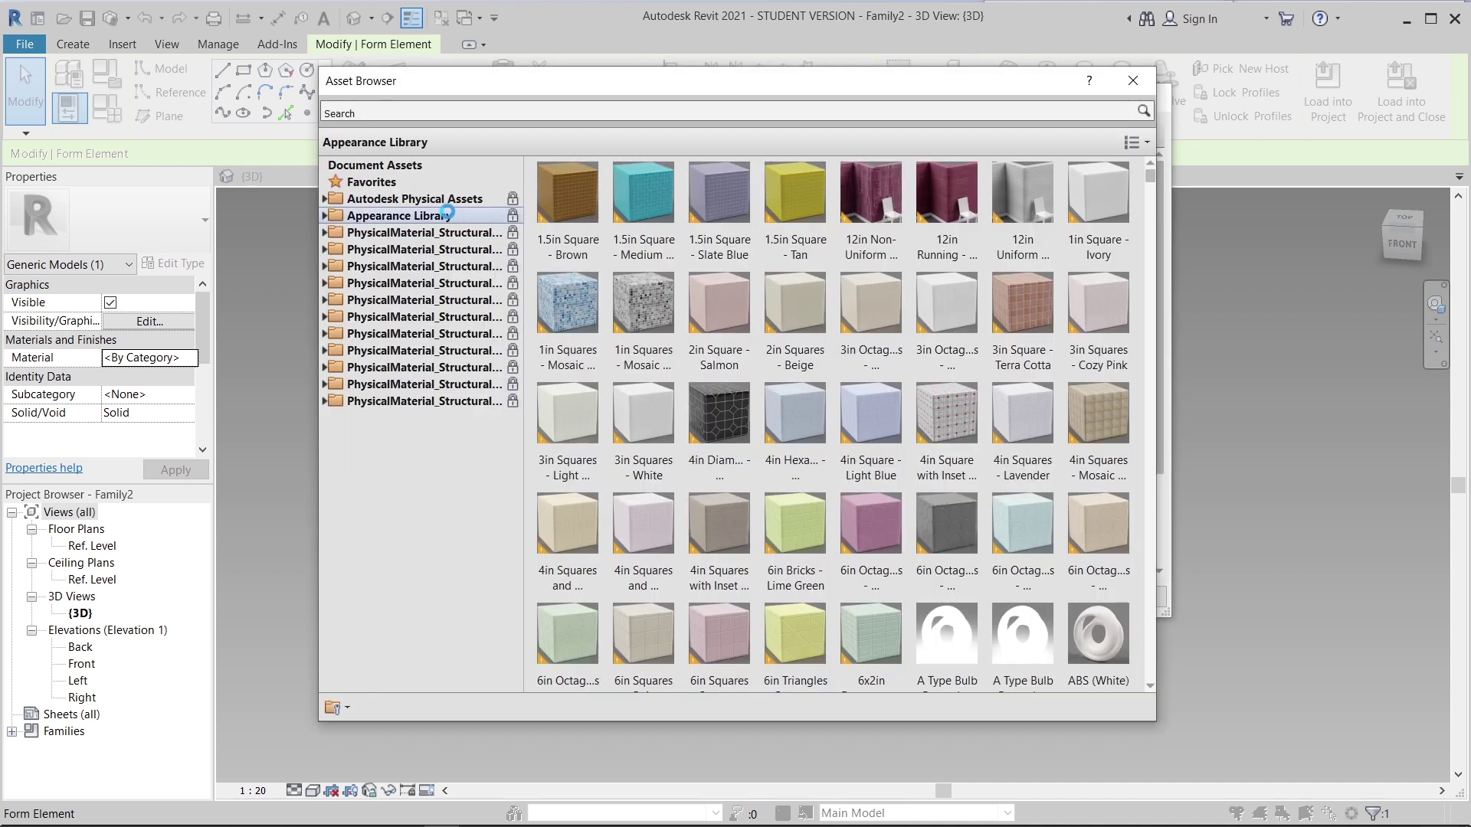
double_click(447, 214)
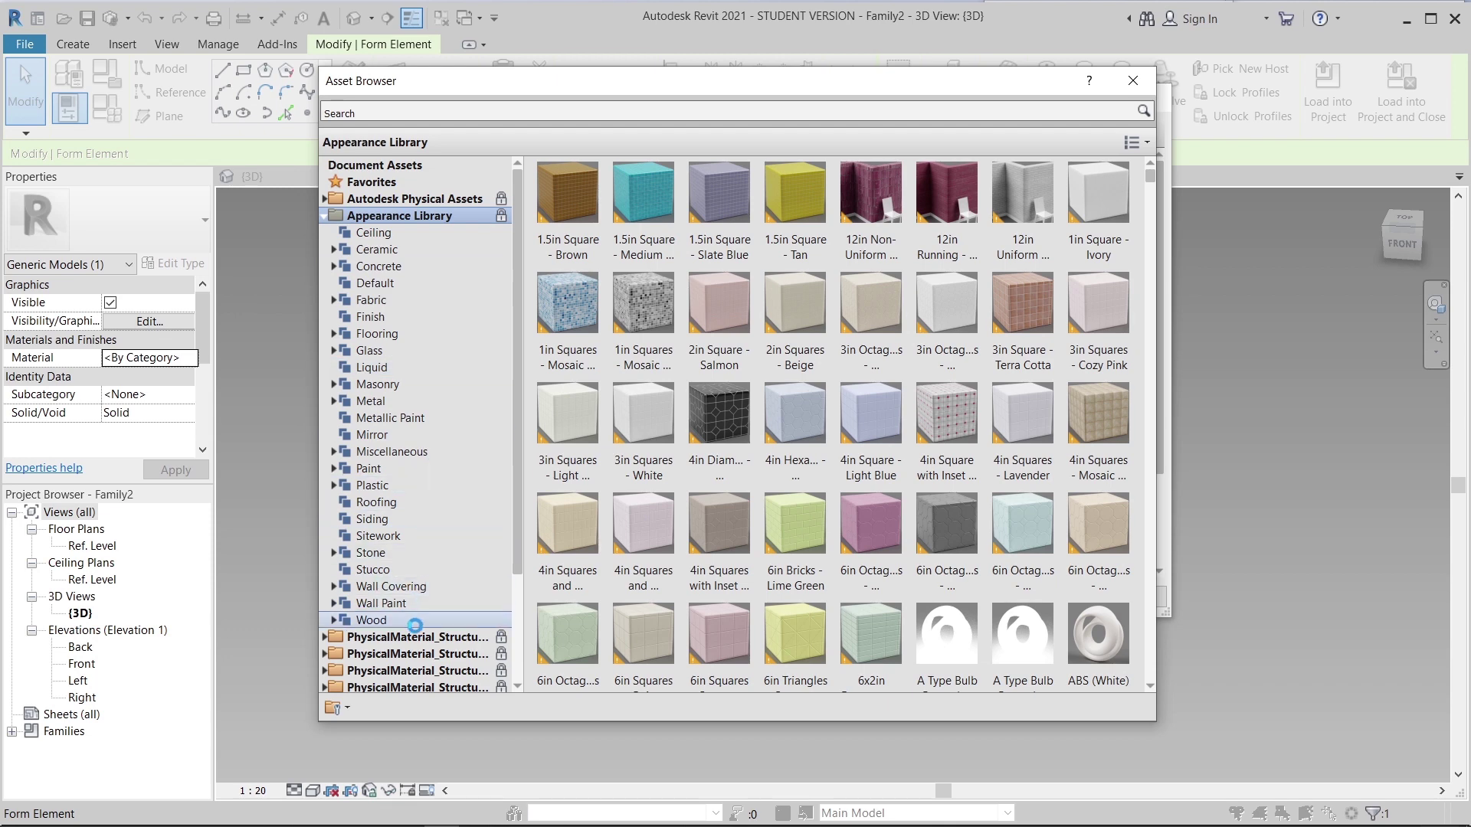
click(387, 619)
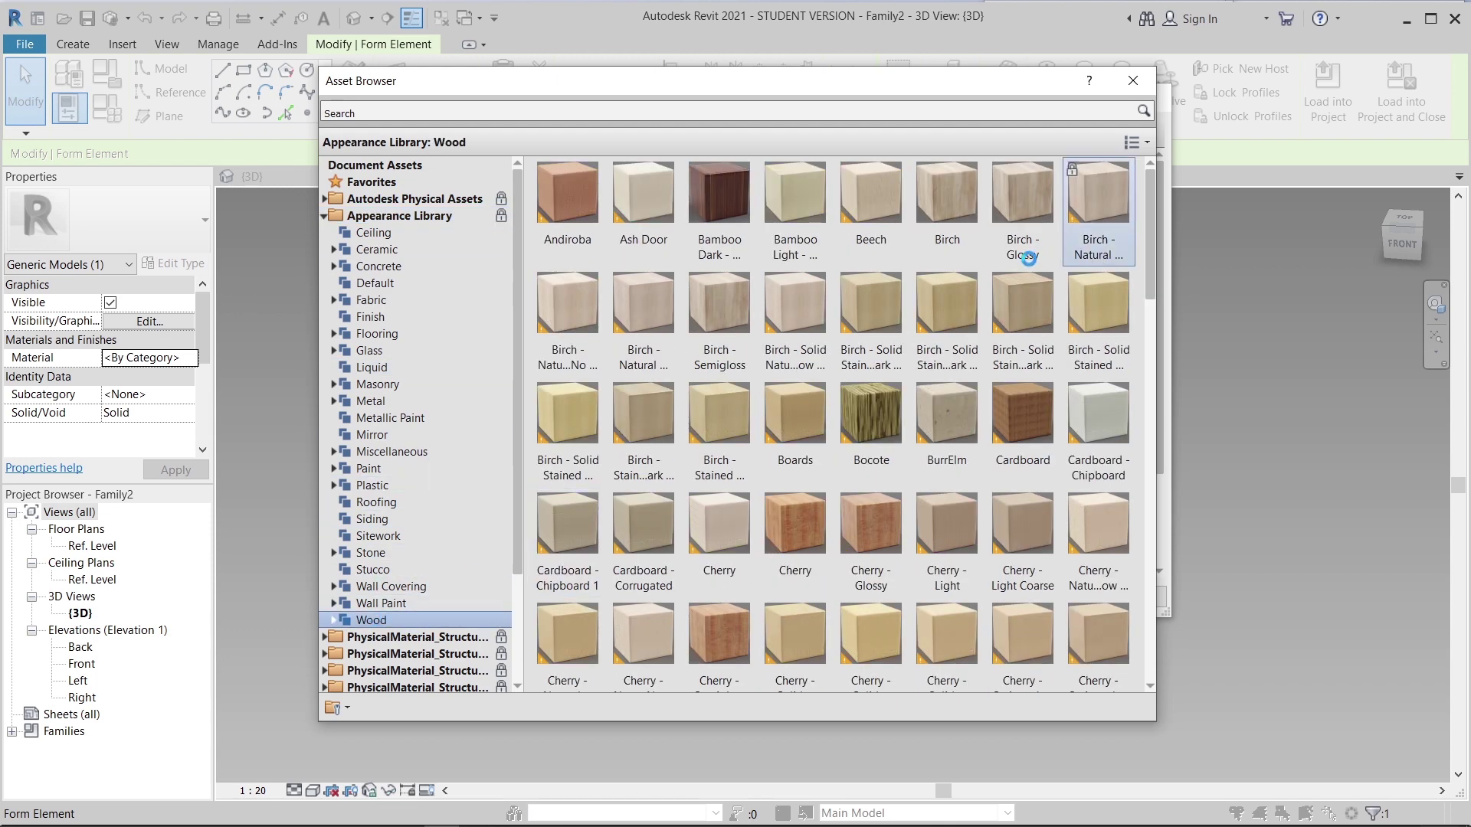
double_click(948, 230)
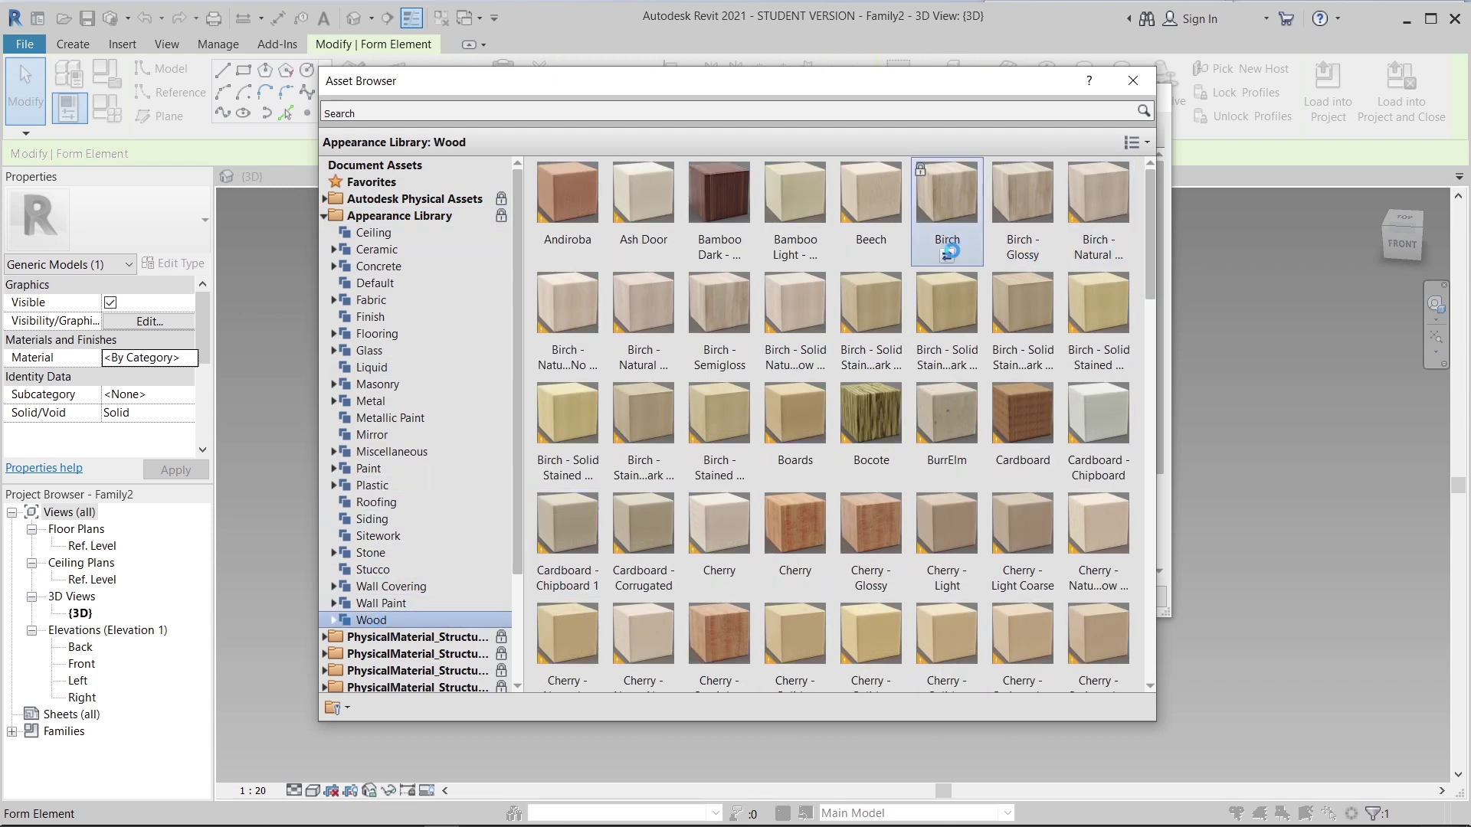
click(1140, 86)
click(1135, 597)
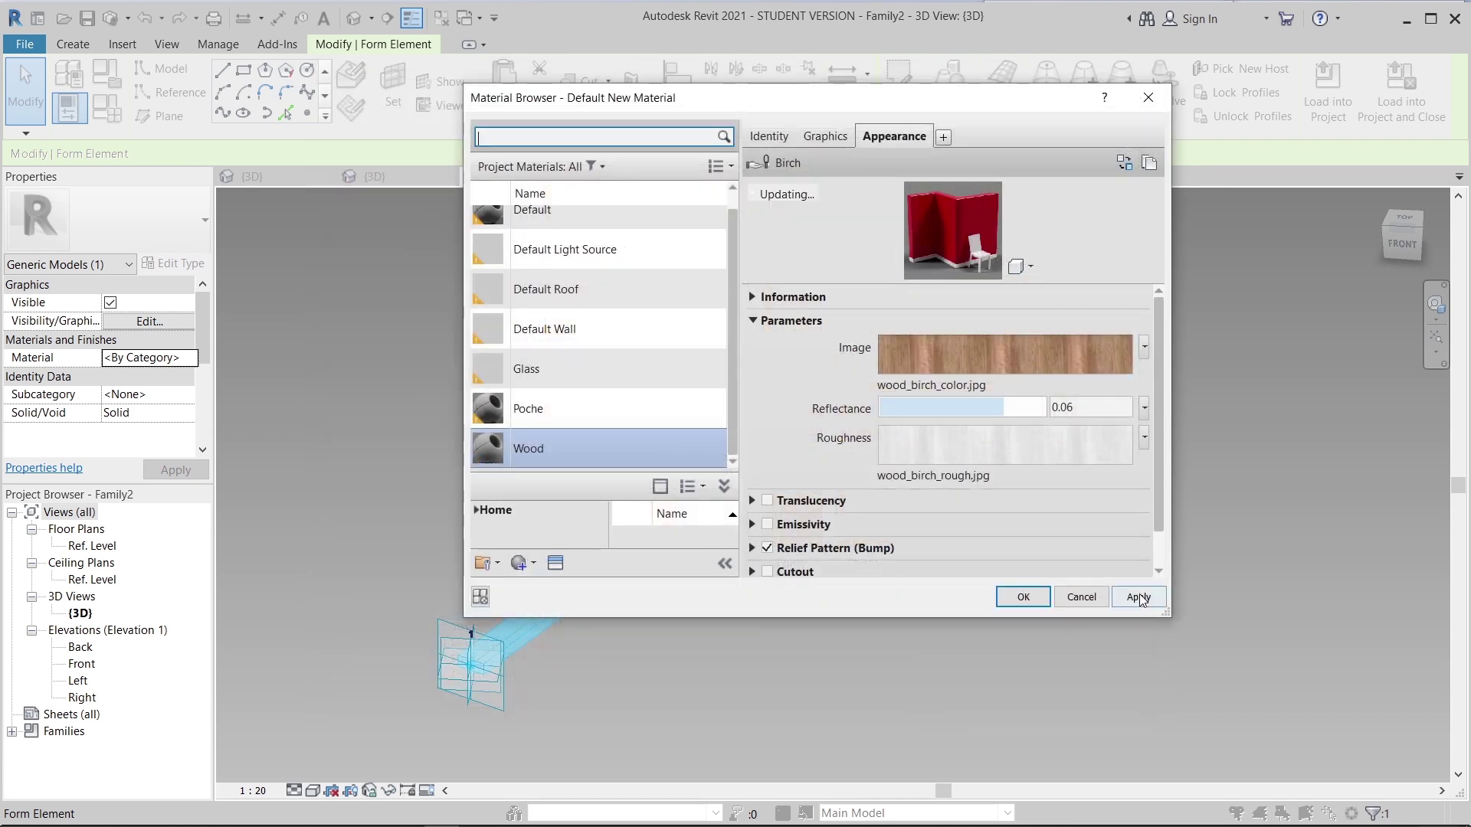
click(1022, 596)
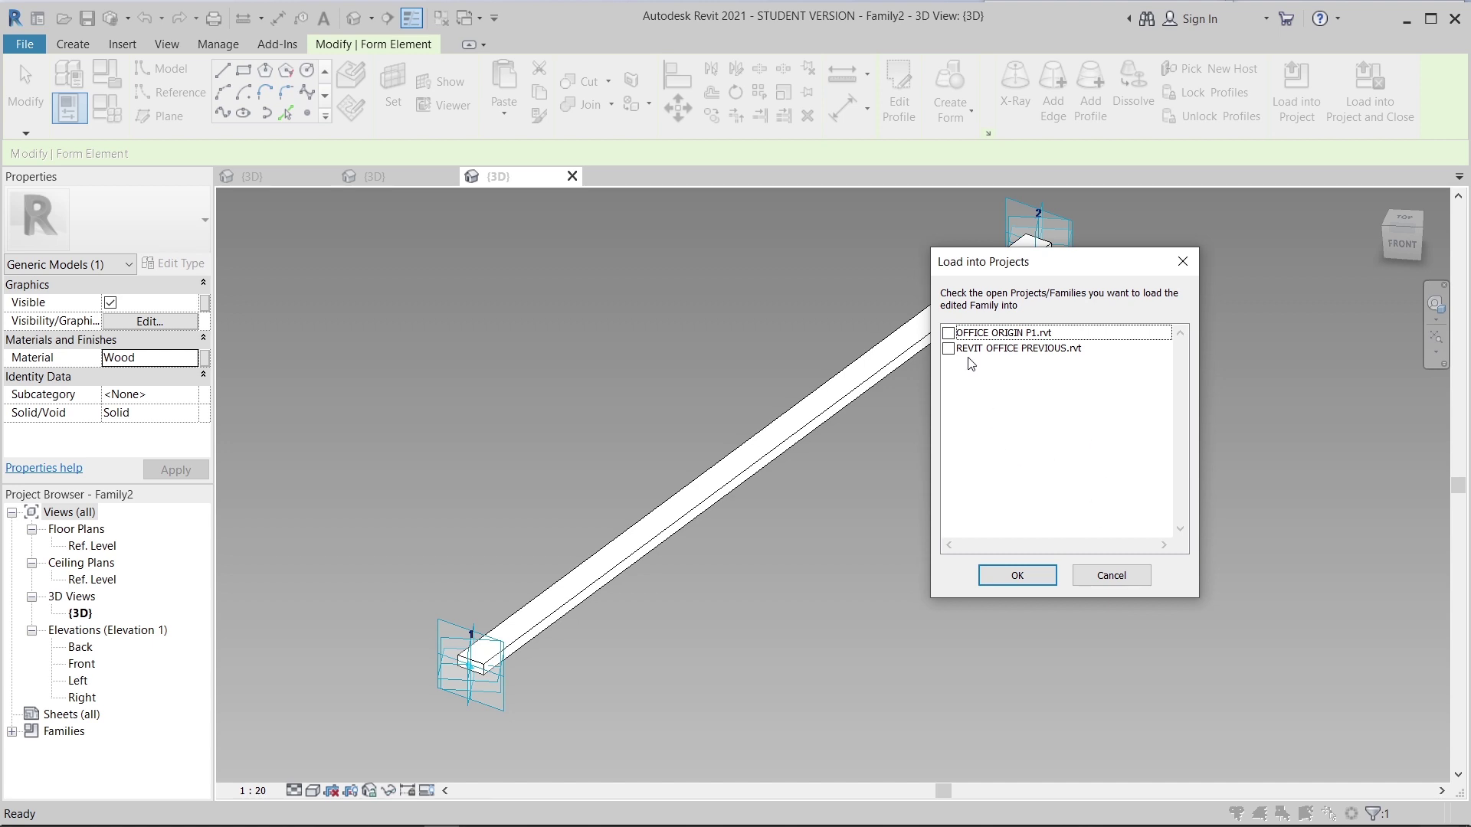
- Load the family into OFFICE ORIGIN P1.rvt and place one component along a slanted grid line of the near short face
click(949, 333)
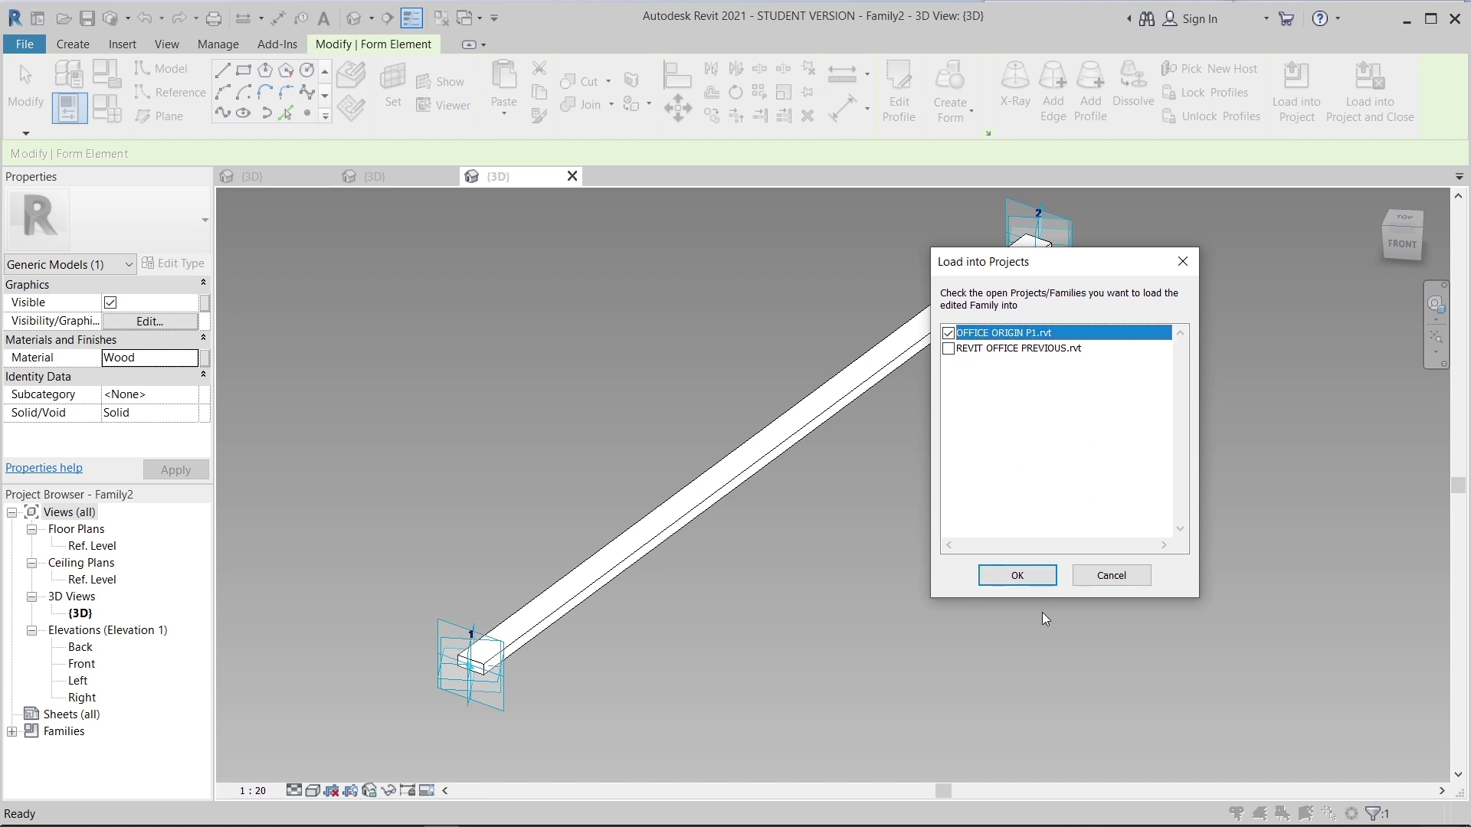
click(1043, 574)
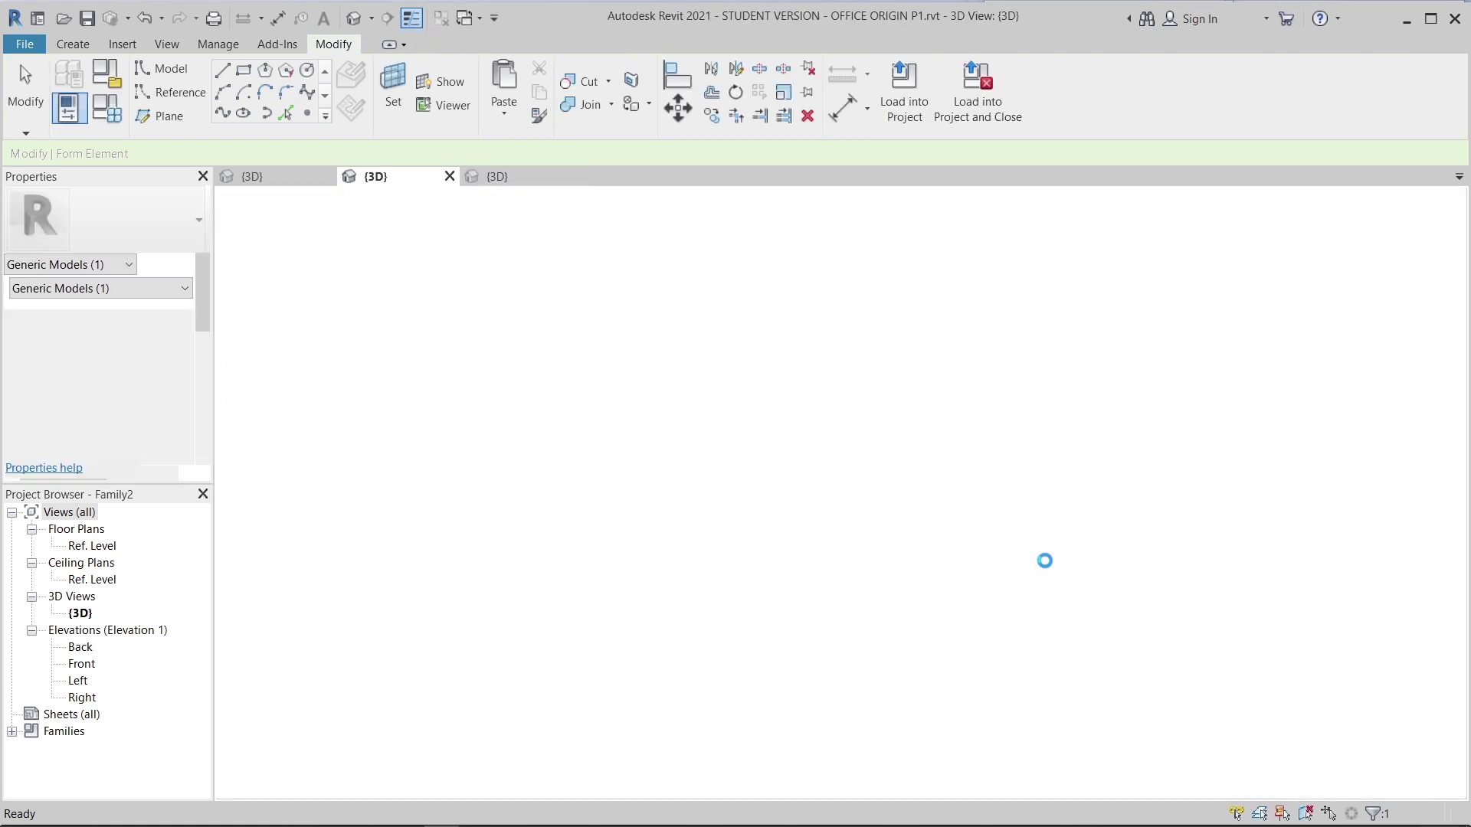
scroll(838, 602, up, 3)
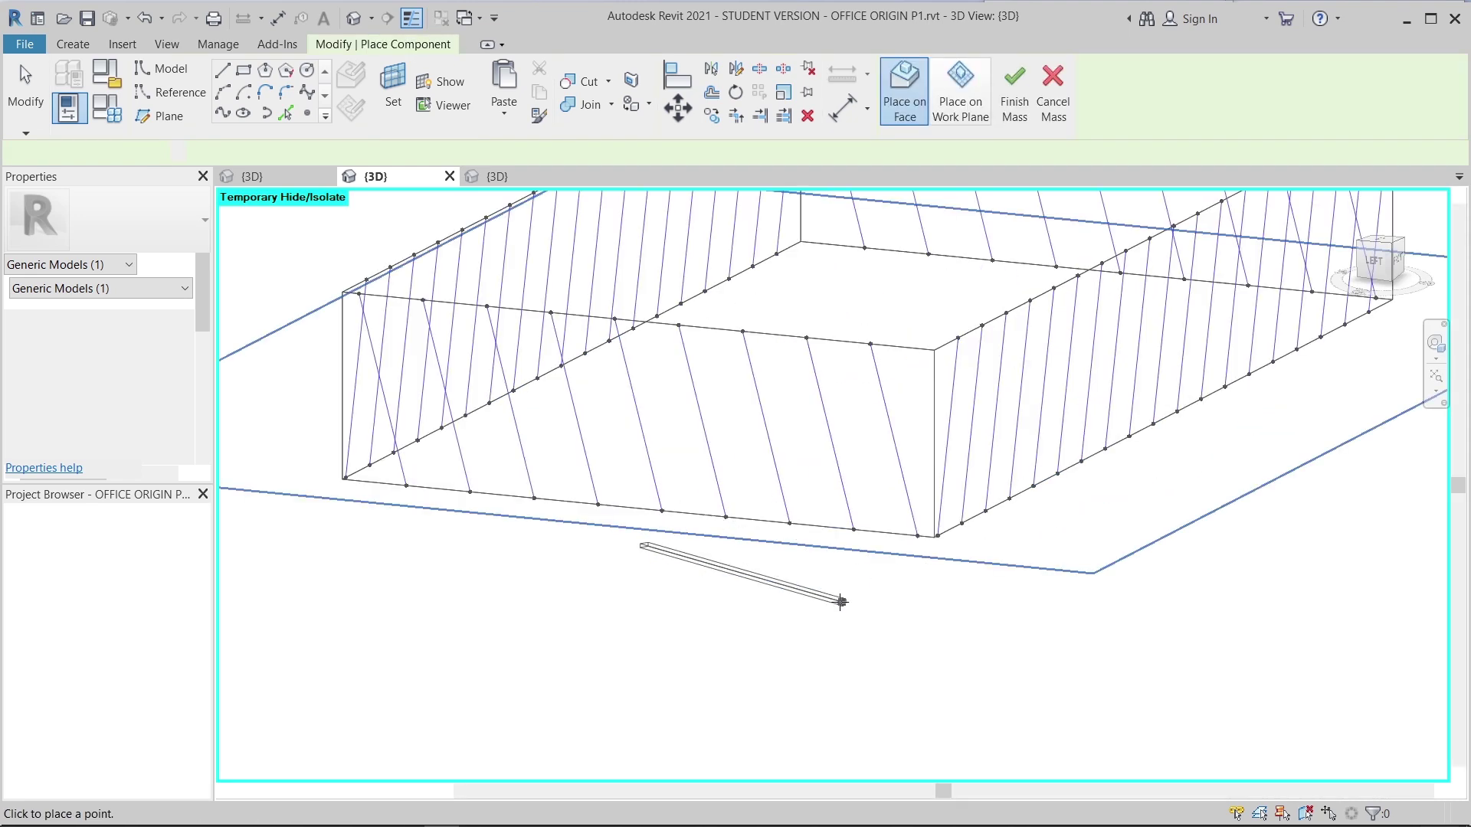
click(855, 518)
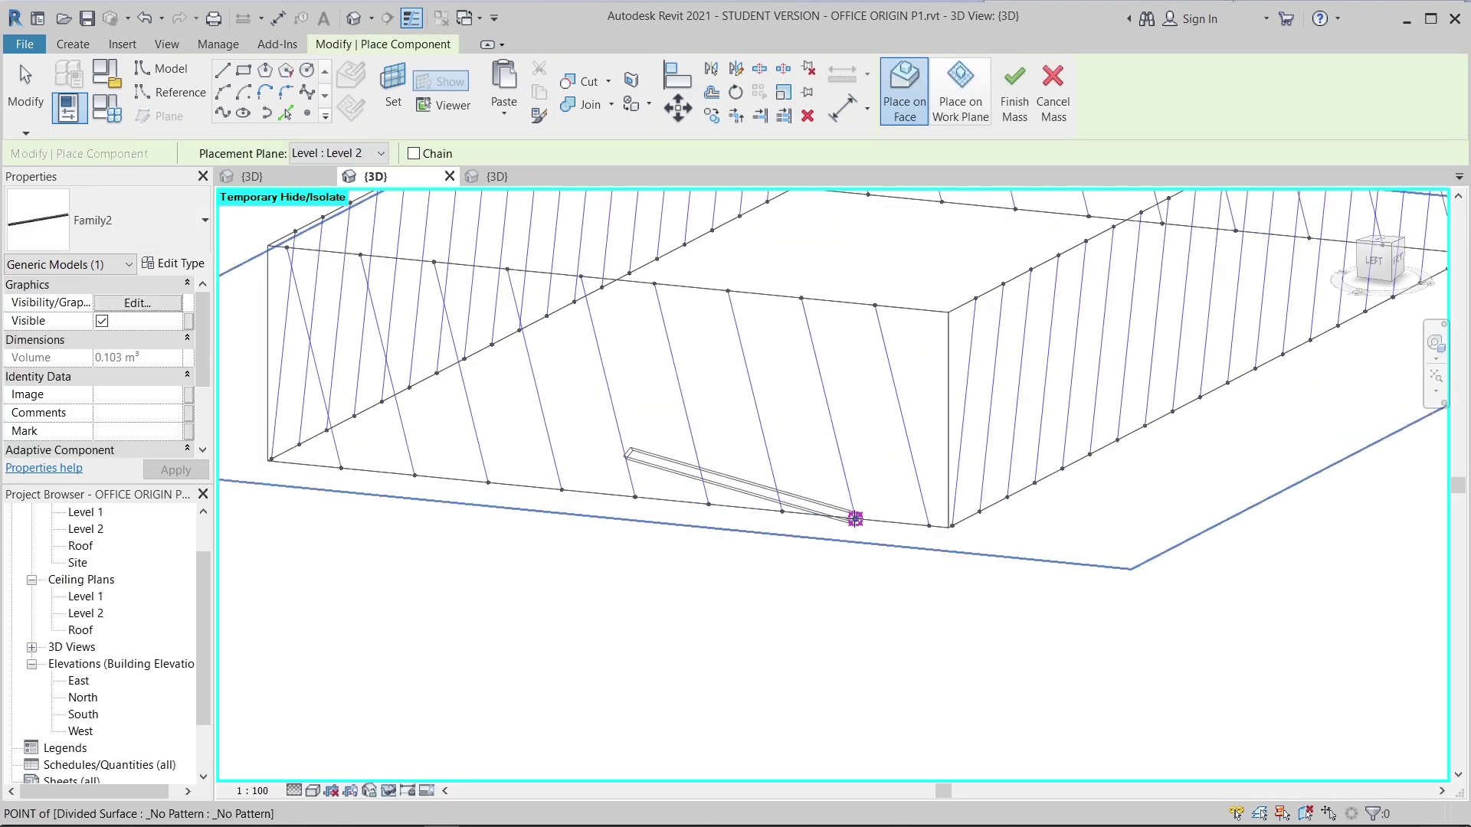
click(800, 298)
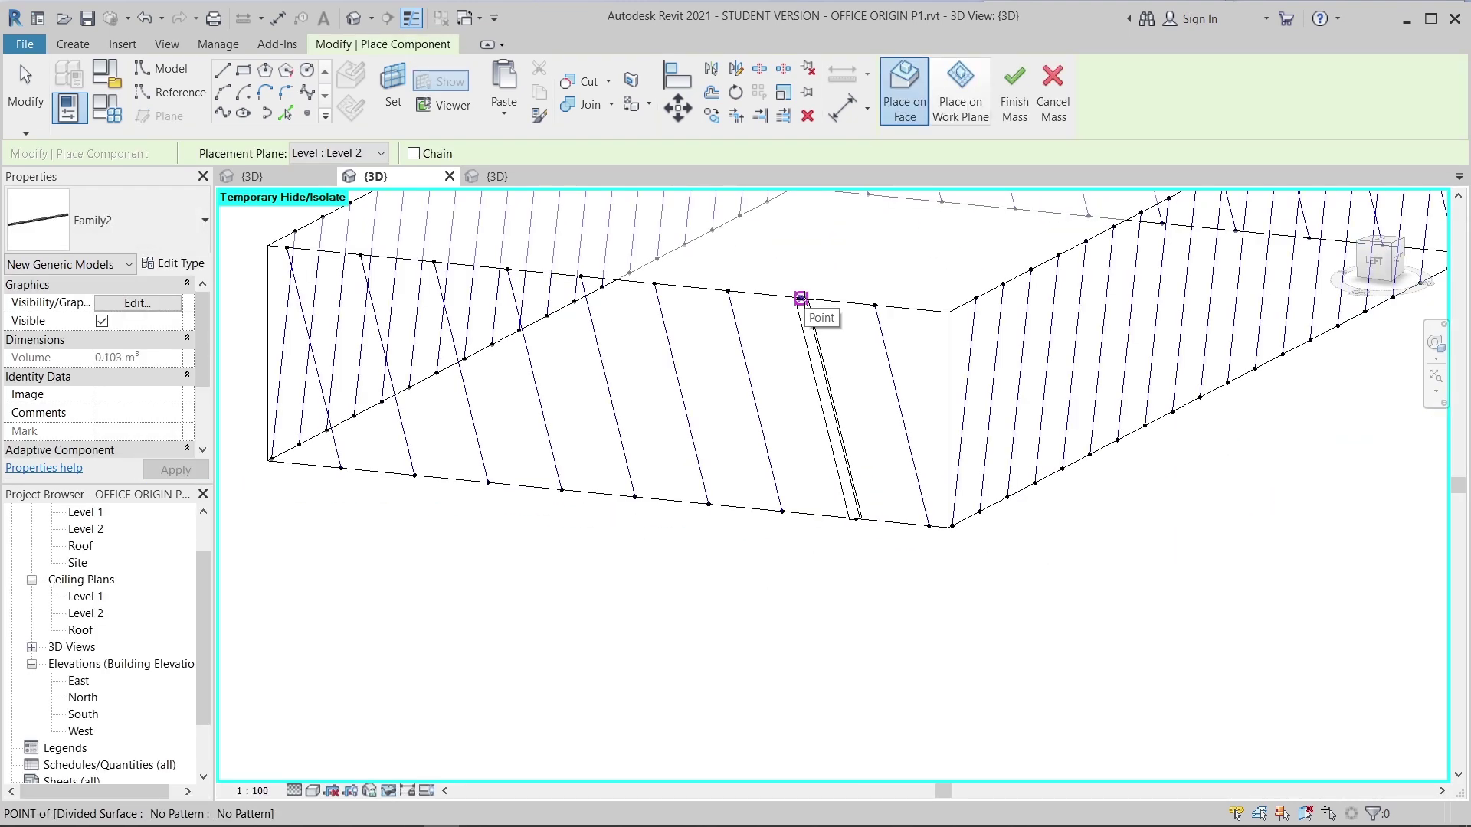
- Place one component along a slanted grid line, bottom node to top node, on each of the other three mass faces
click(1008, 498)
click(1023, 268)
scroll(786, 311, down, 1)
middle_drag(787, 312, 818, 572)
click(755, 498)
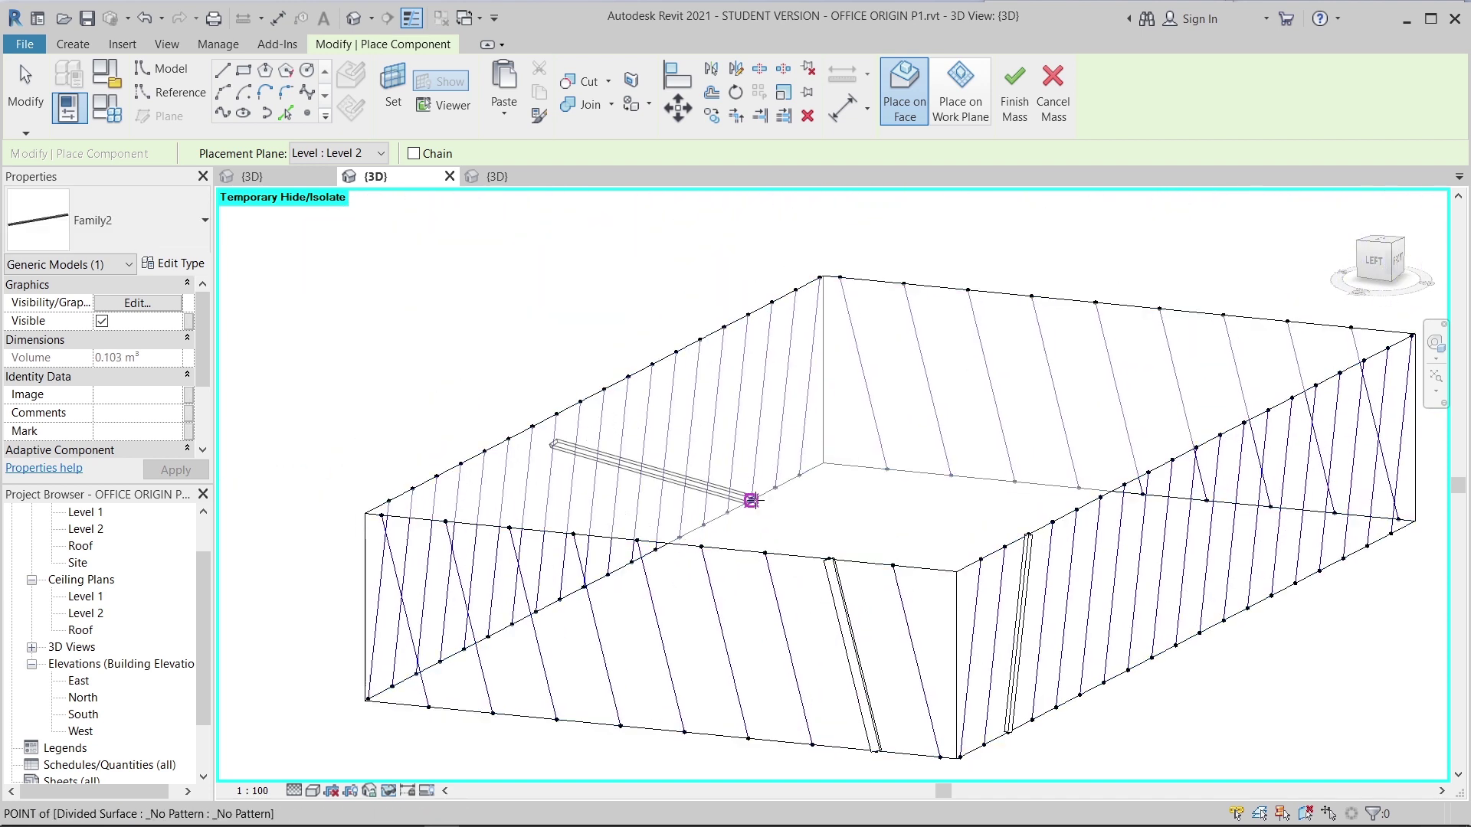
click(772, 301)
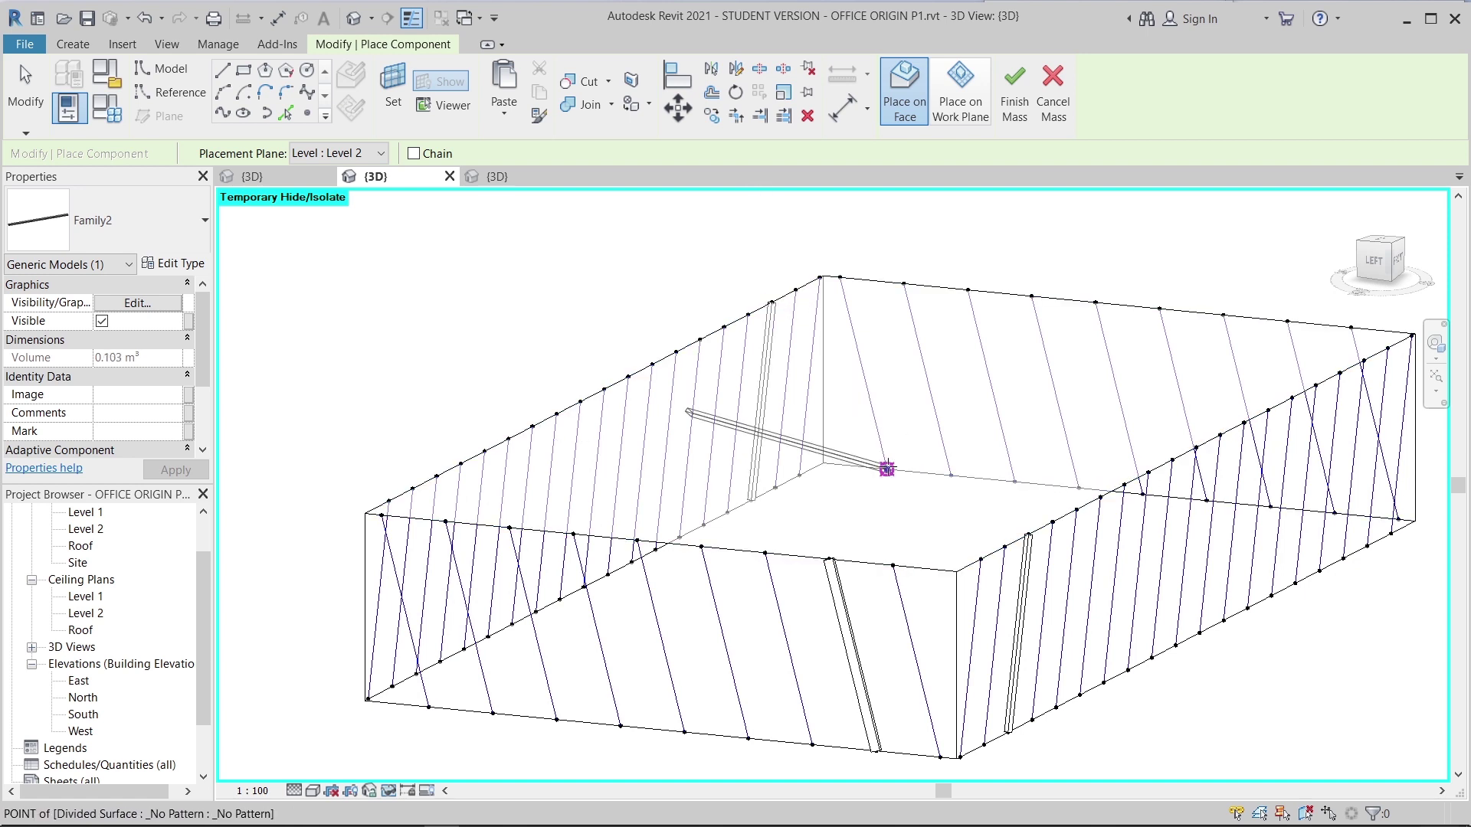
click(840, 278)
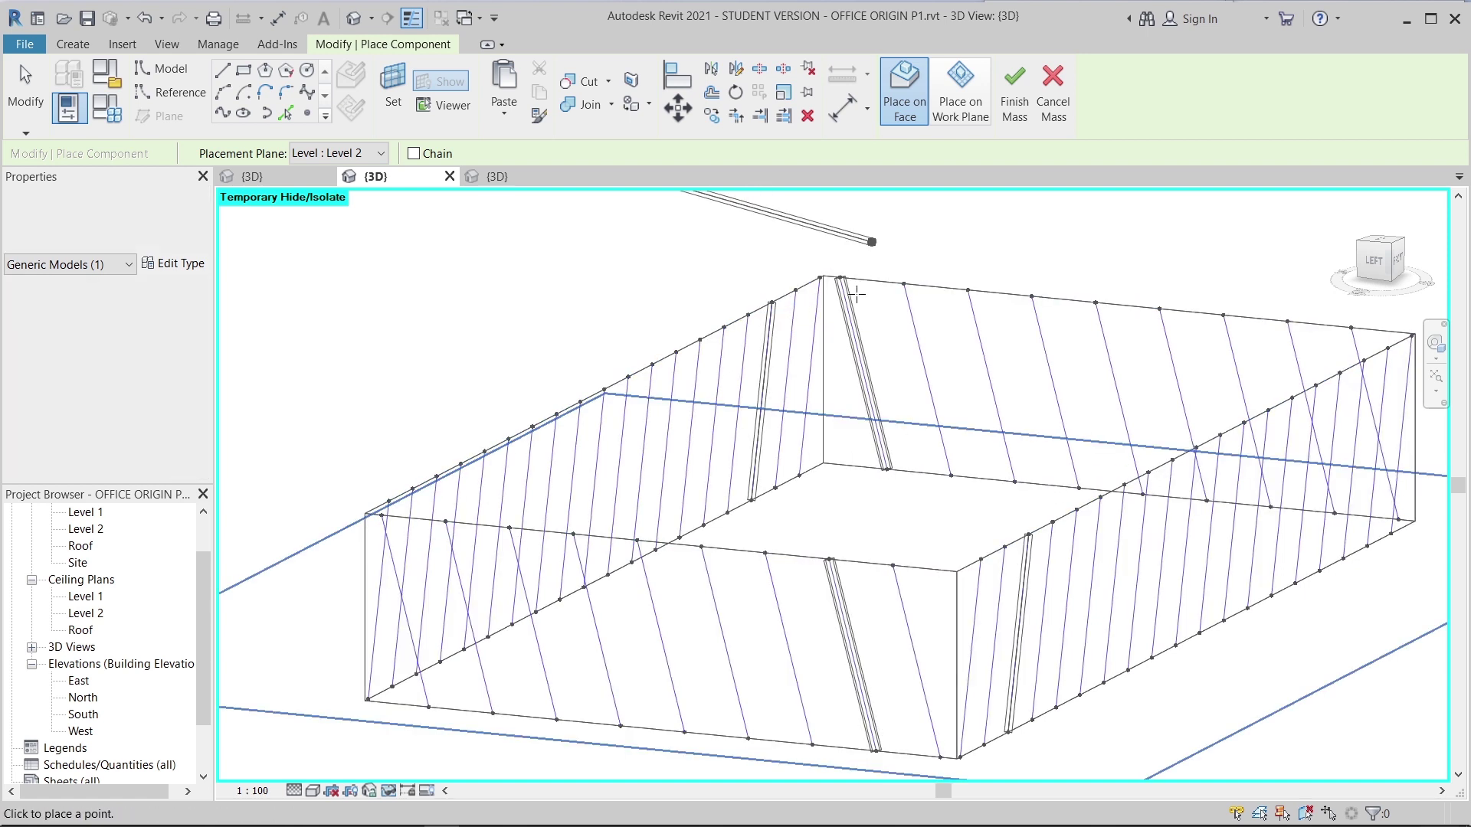
- Place a vertical component along the mass's far corner edge, from its bottom point to its top point
click(823, 463)
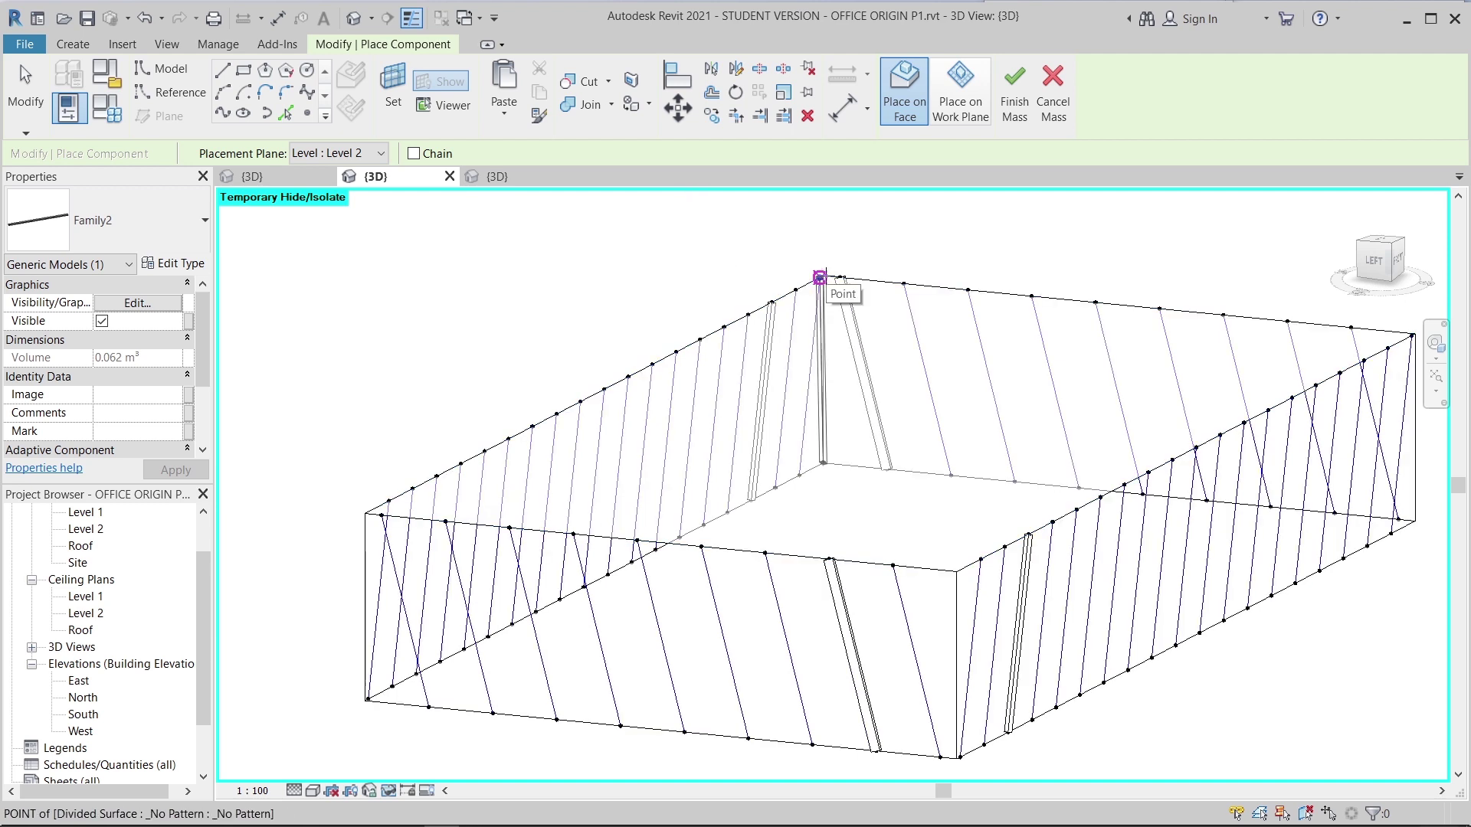
click(826, 276)
middle_drag(874, 369, 842, 241)
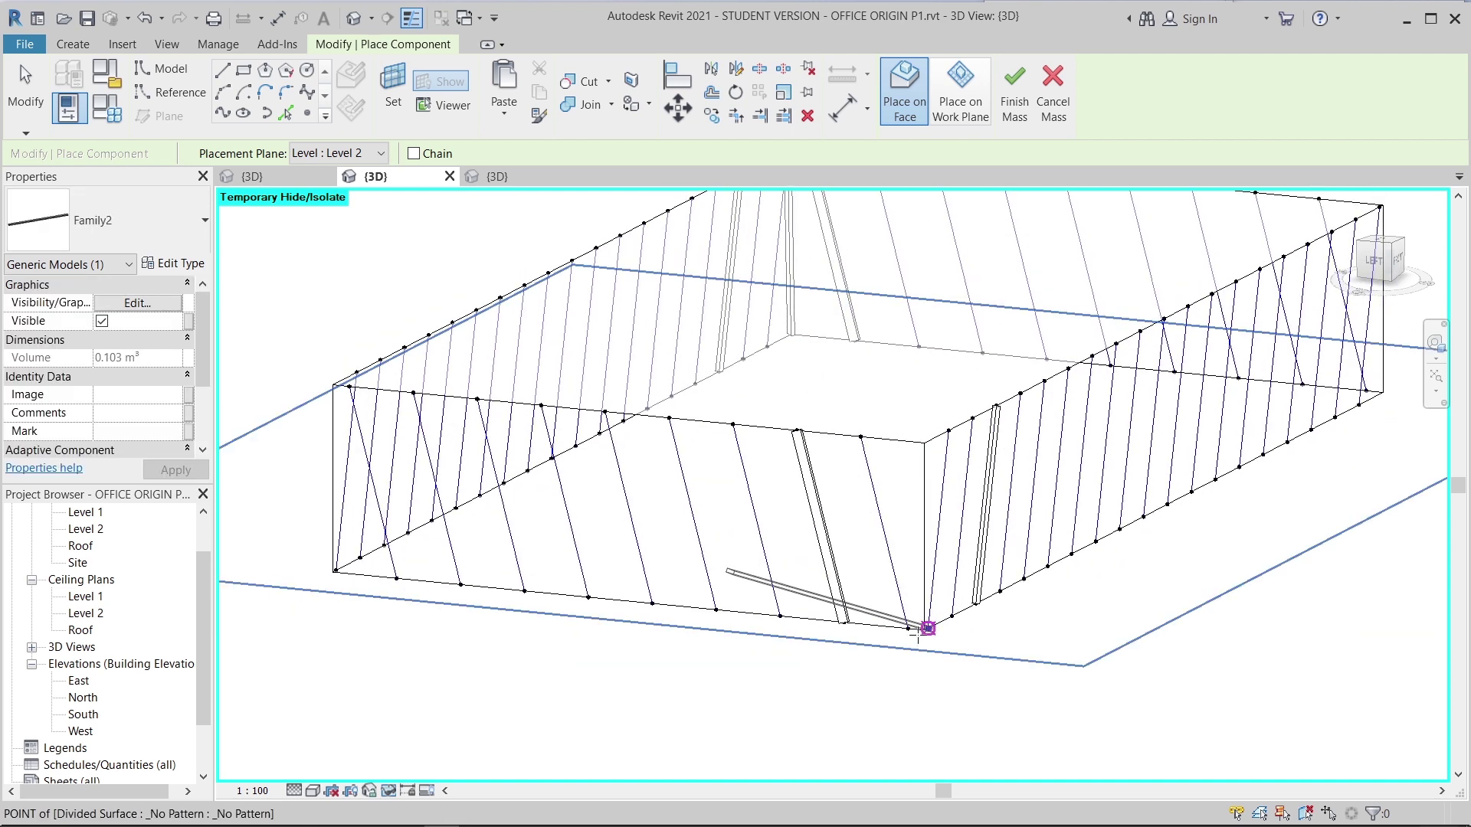
- Place a vertical component from bottom to top point along the mass's front-left and back-left corner edges
scroll(923, 631, up, 3)
click(922, 605)
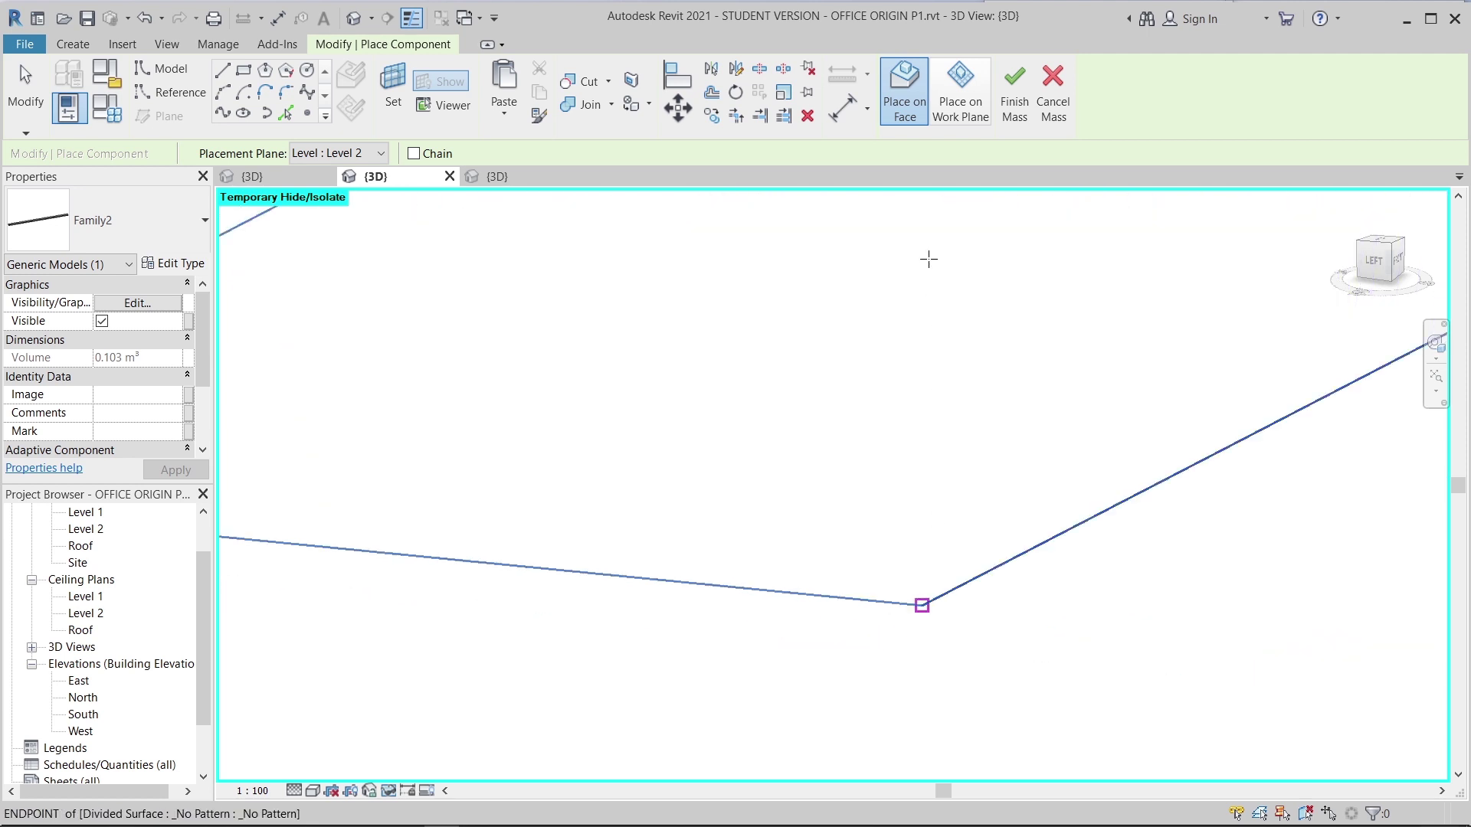
click(923, 230)
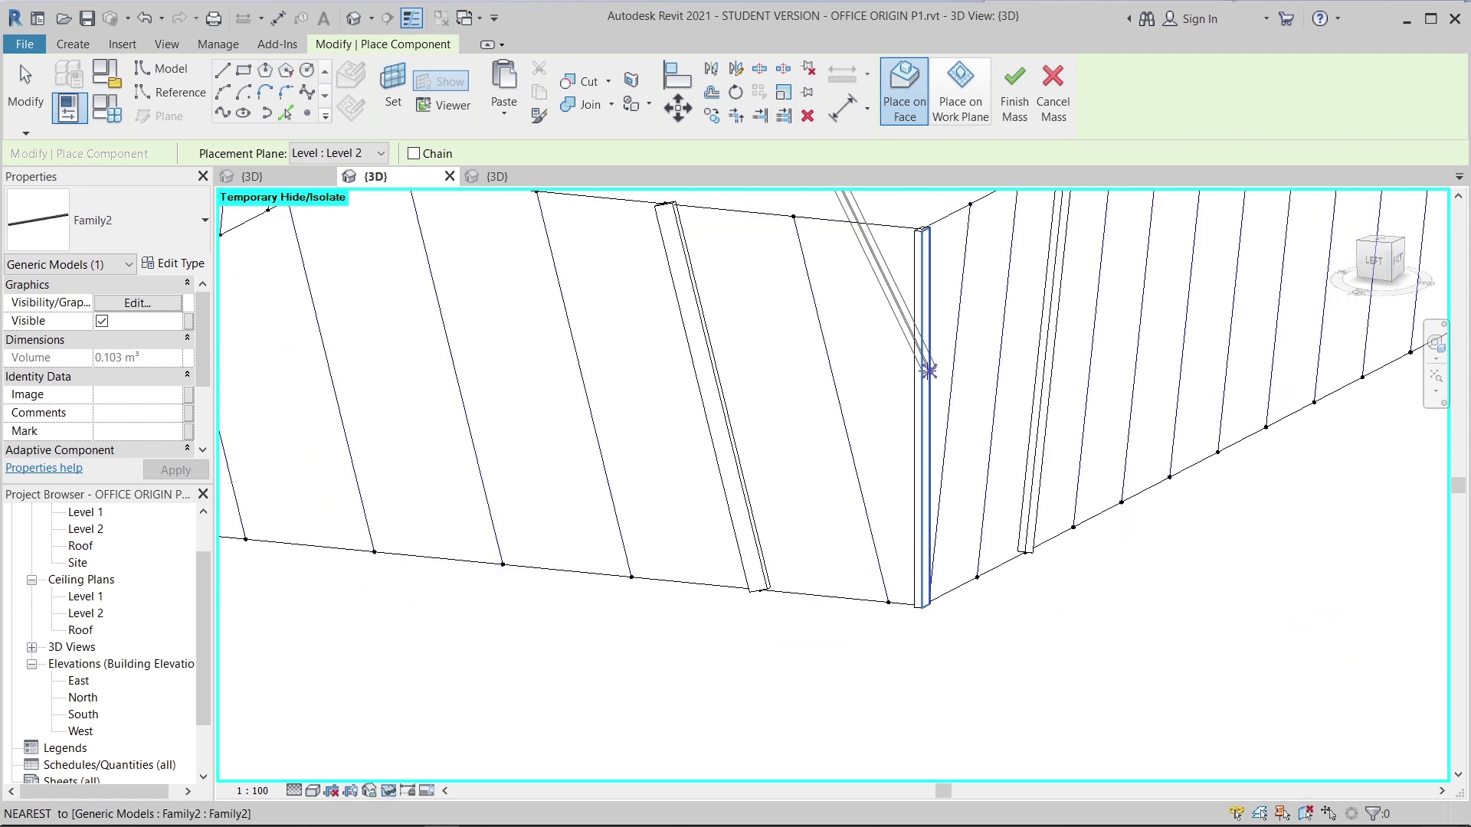
scroll(959, 498, down, 5)
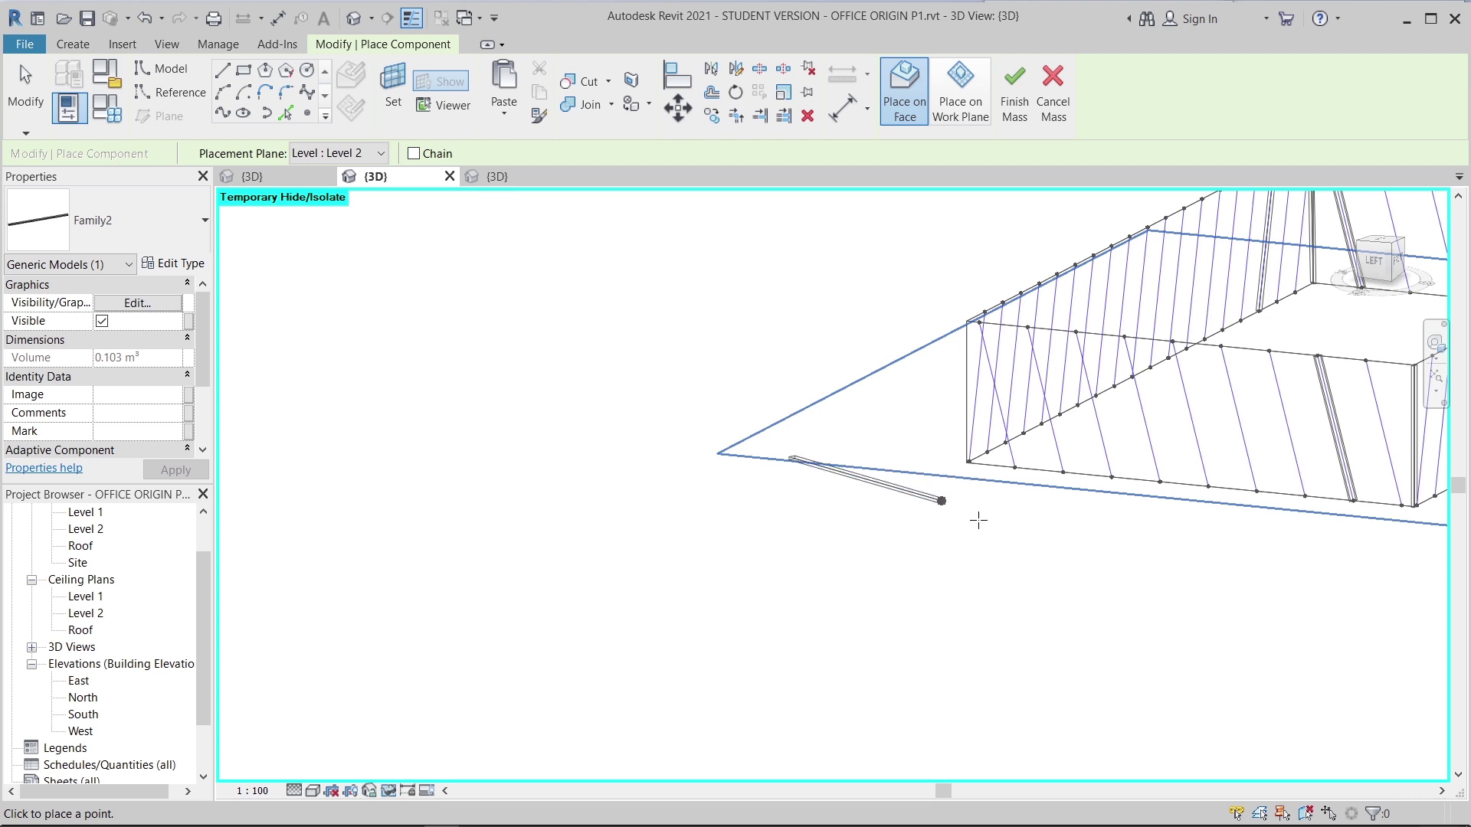
shift+middle_drag(993, 534, 1165, 558)
scroll(1162, 548, up, 4)
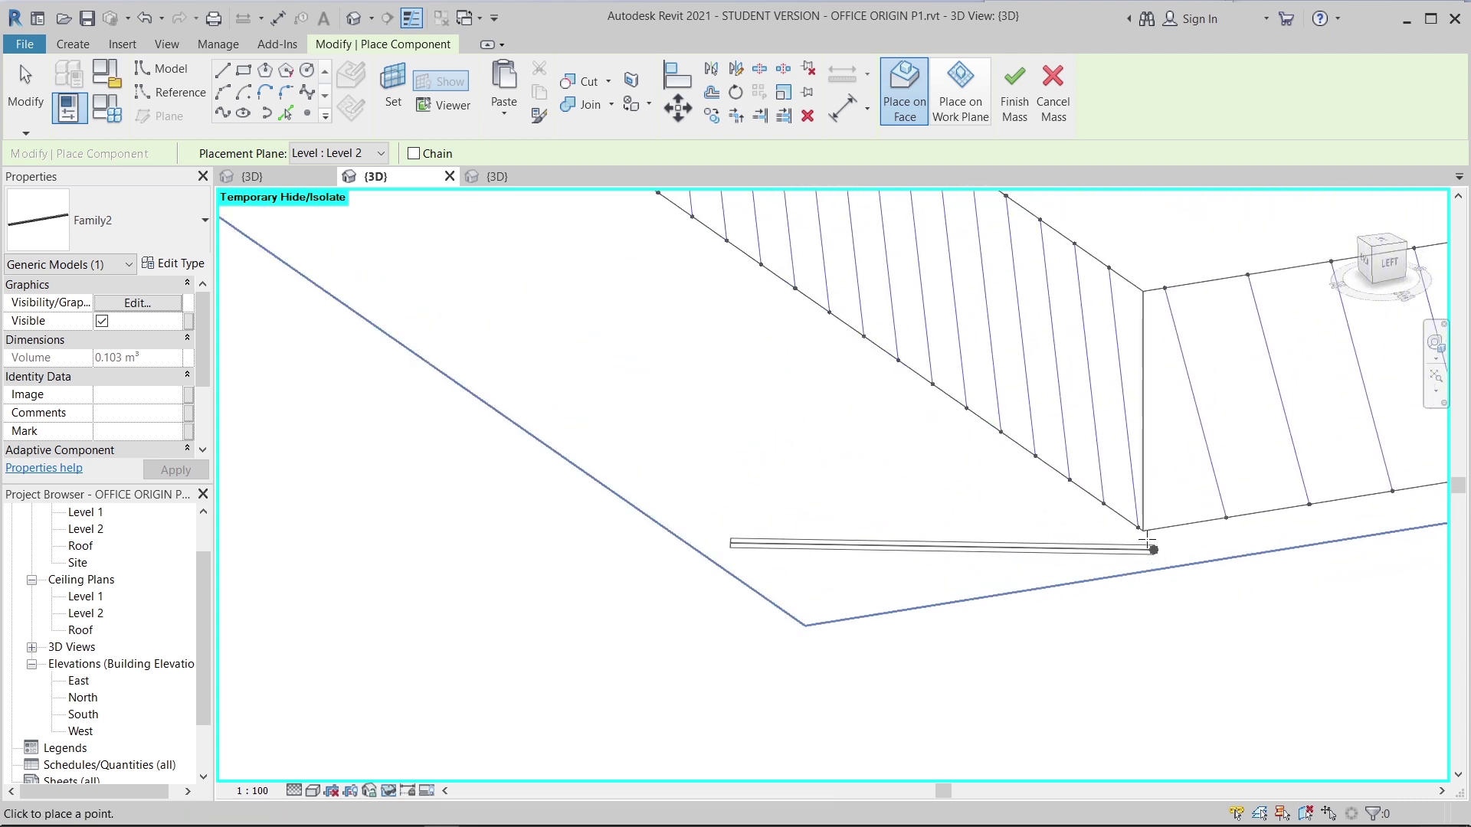
click(1145, 536)
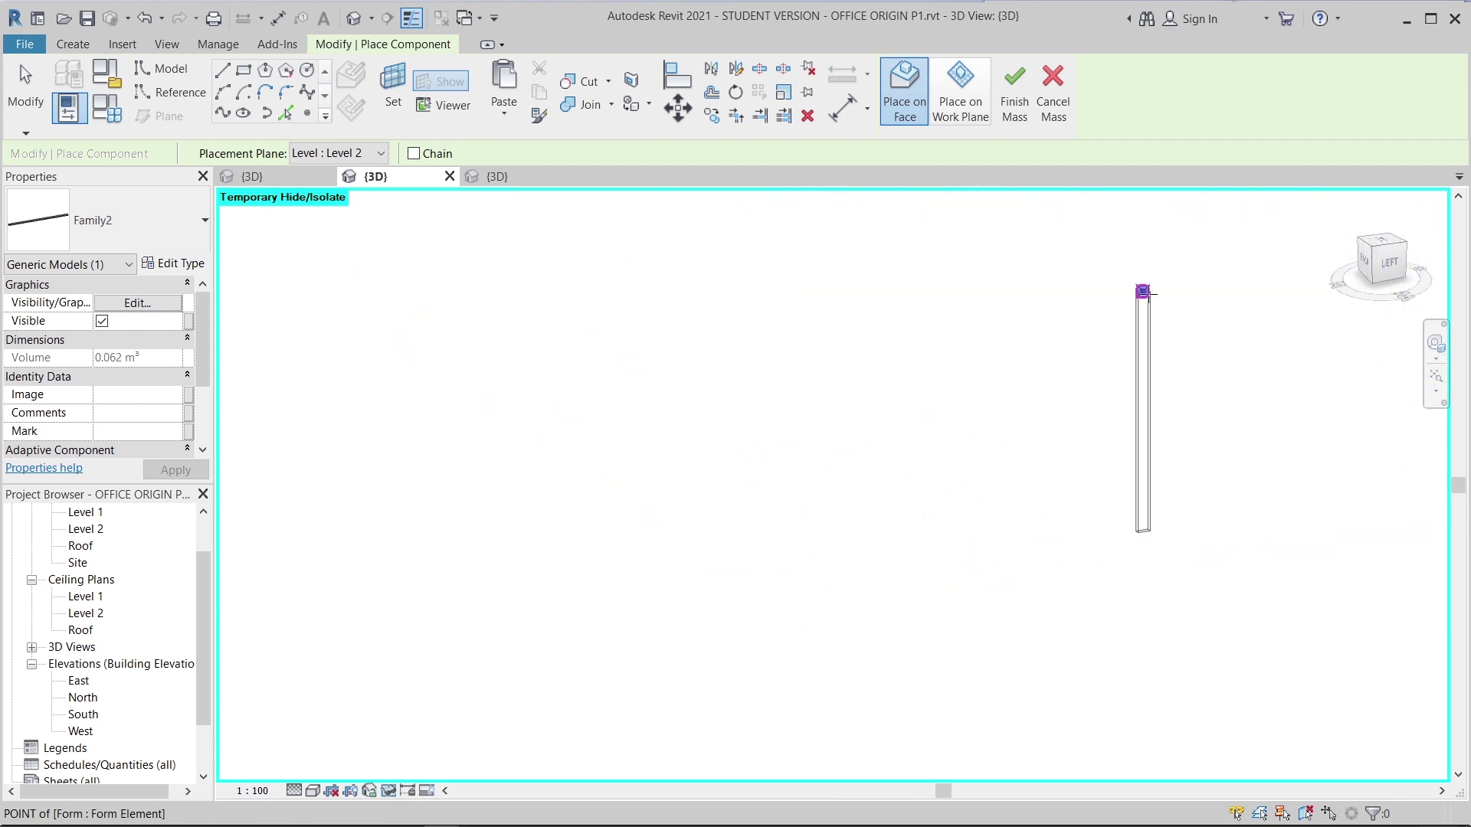
click(1149, 294)
- Place a vertical component along the mass's front-right corner edge, from bottom to top point, and end component placement
scroll(1031, 480, down, 4)
shift+middle_drag(1156, 556, 962, 568)
scroll(967, 568, up, 4)
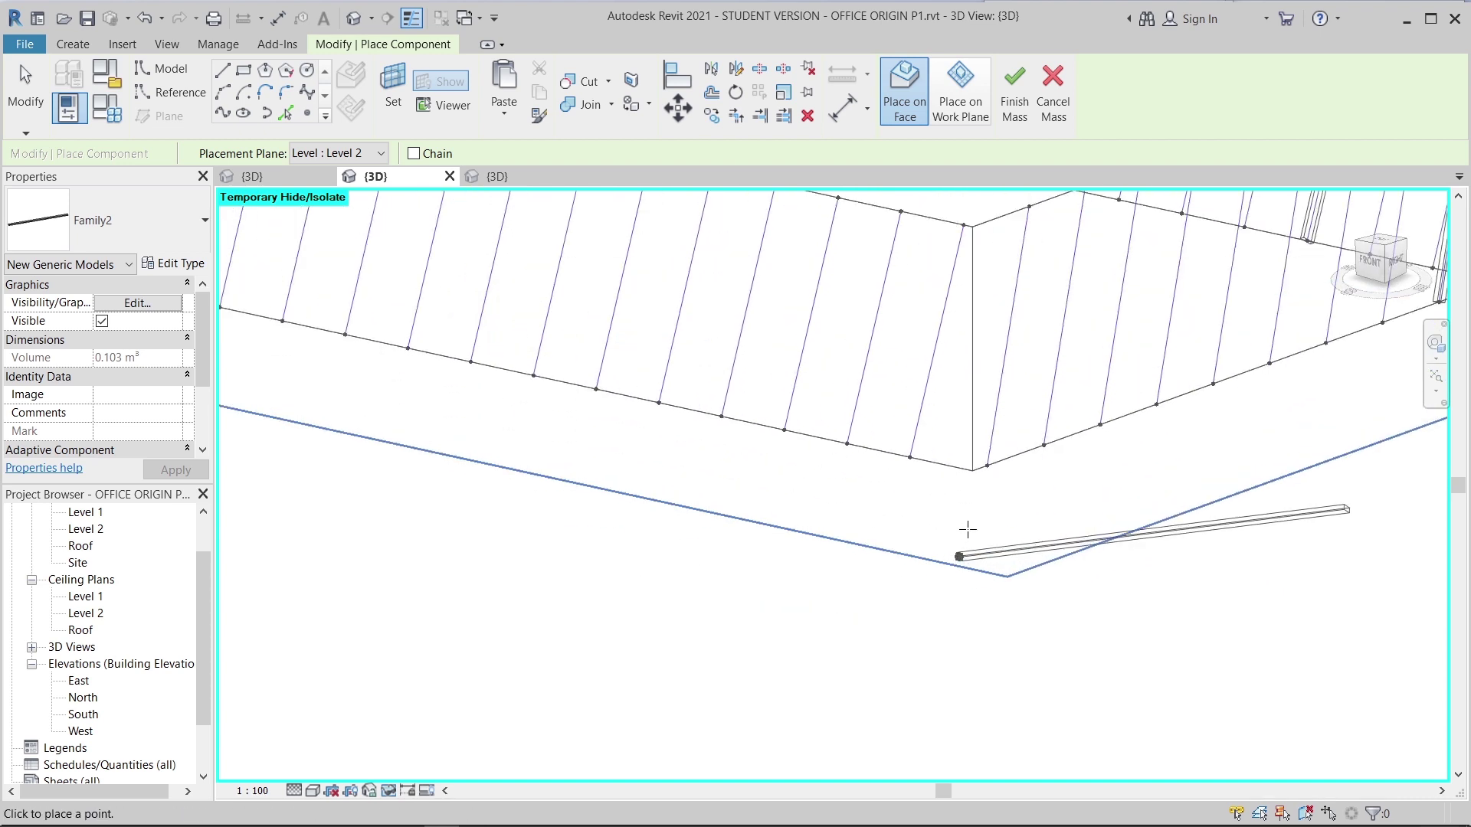
click(978, 468)
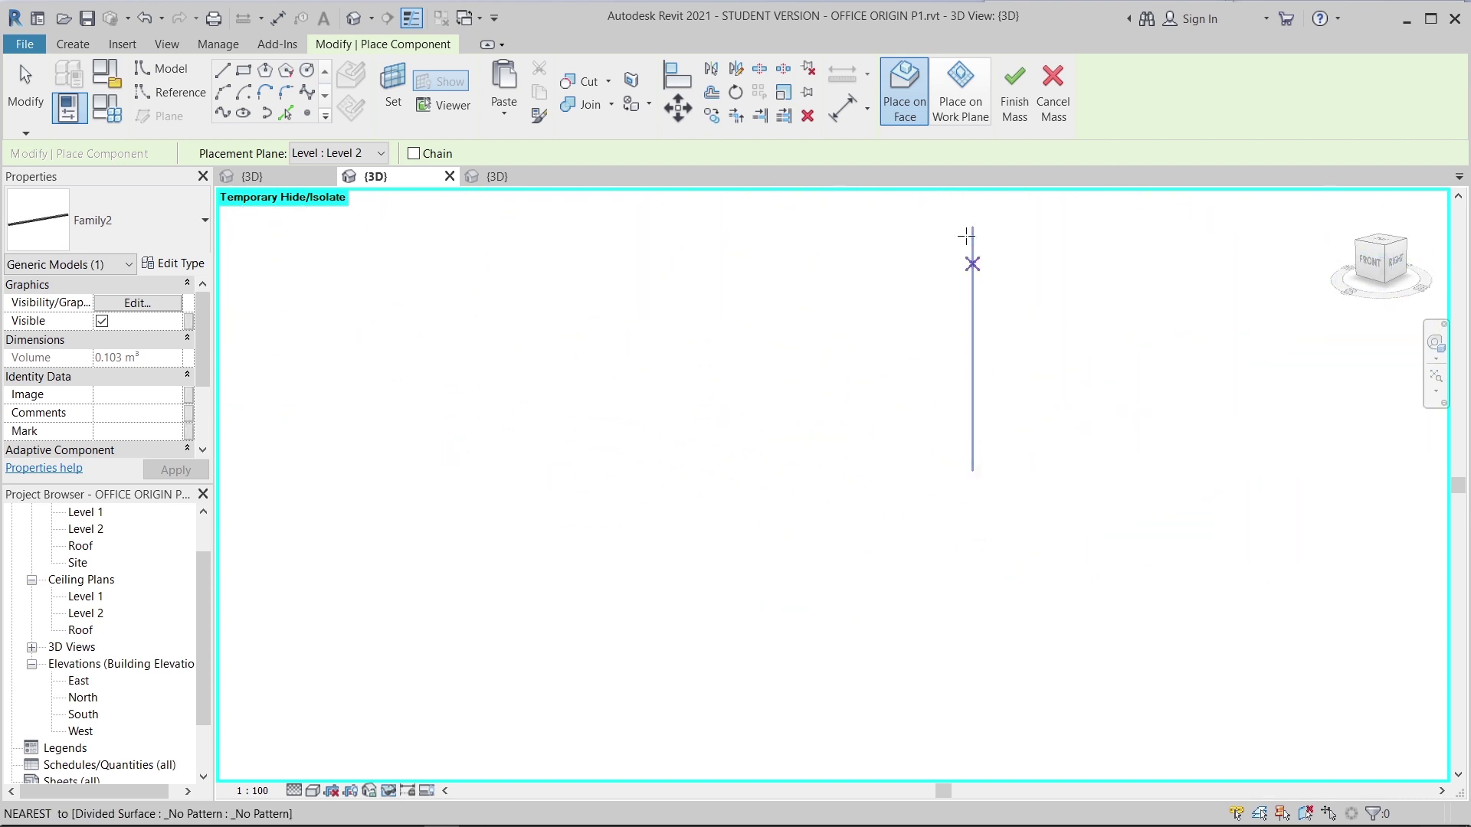
click(964, 225)
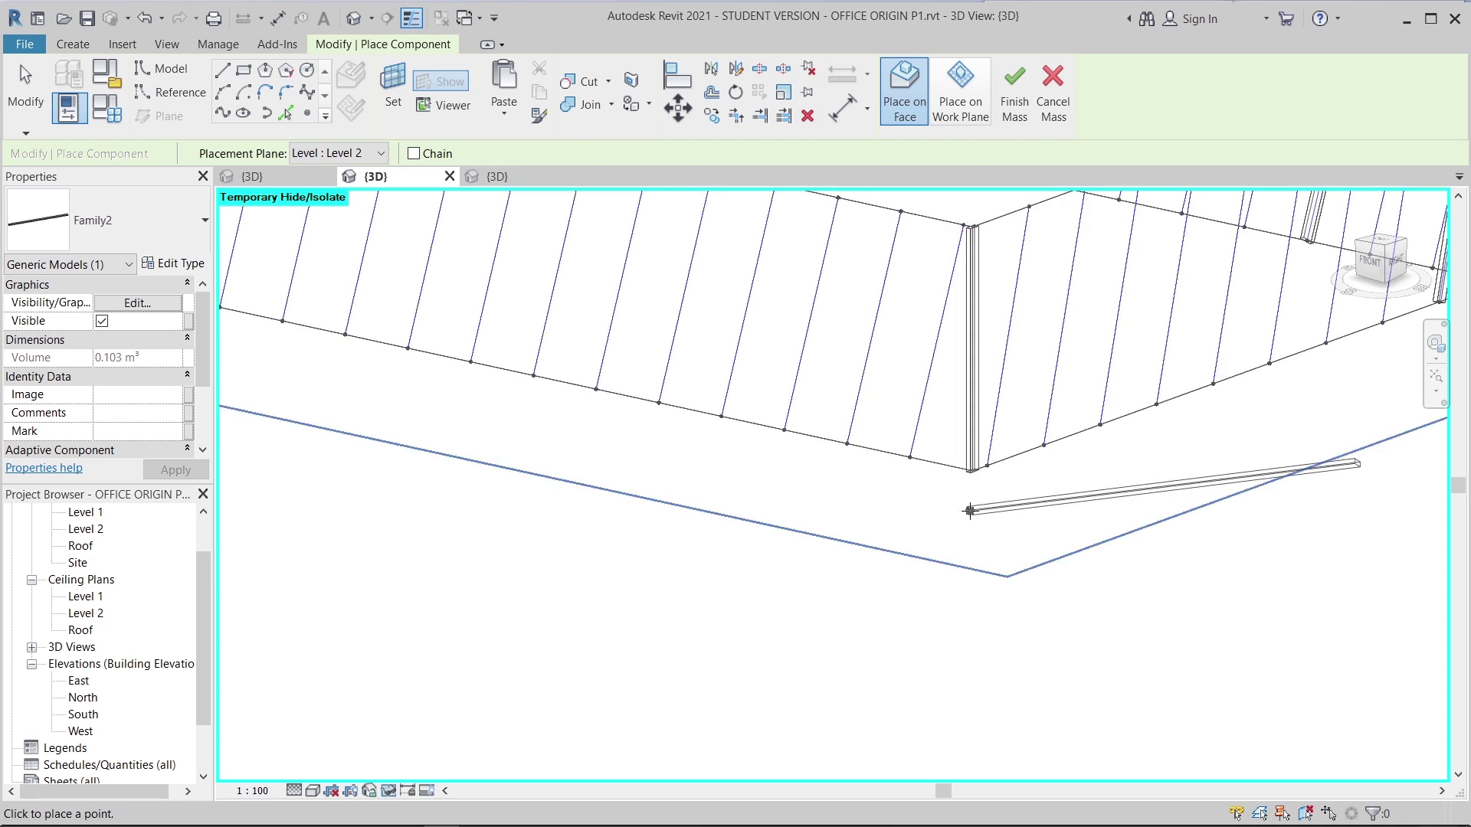
scroll(994, 571, down, 3)
scroll(1025, 532, up, 2)
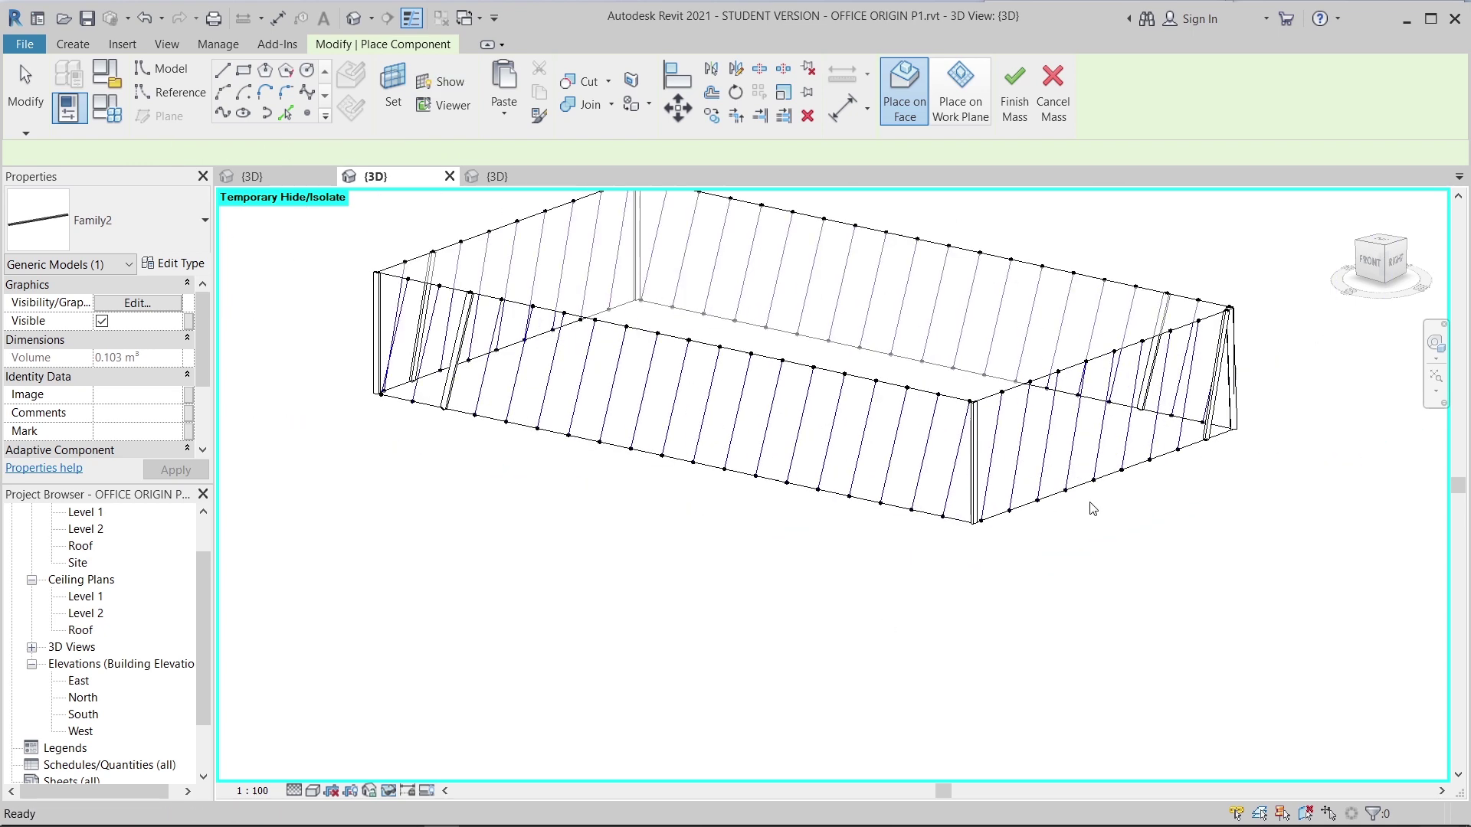
key(Escape)
- Repeat the slanted component across the divided surfaces of the right short face and the front long face
click(1239, 387)
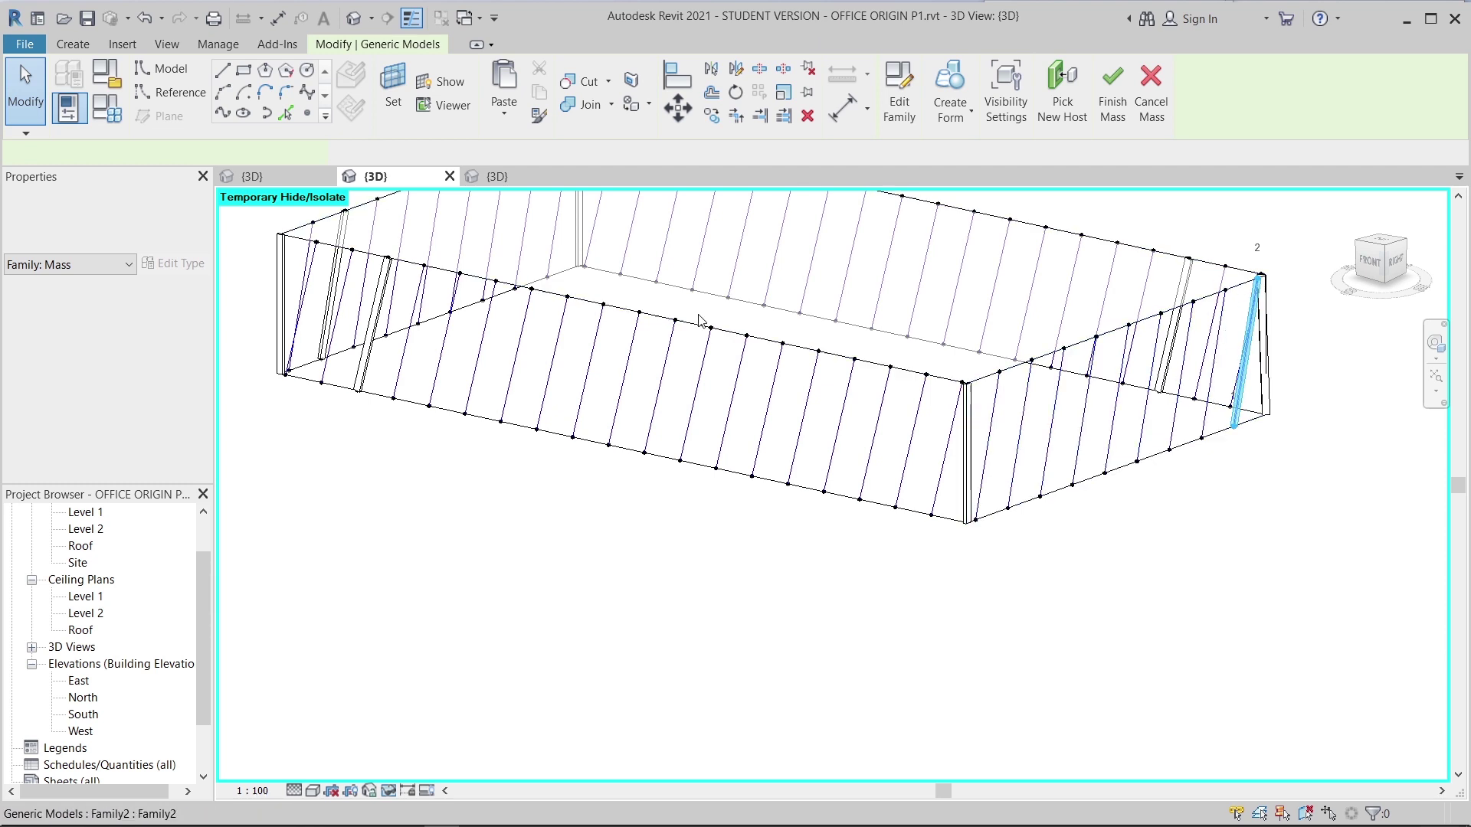
click(756, 93)
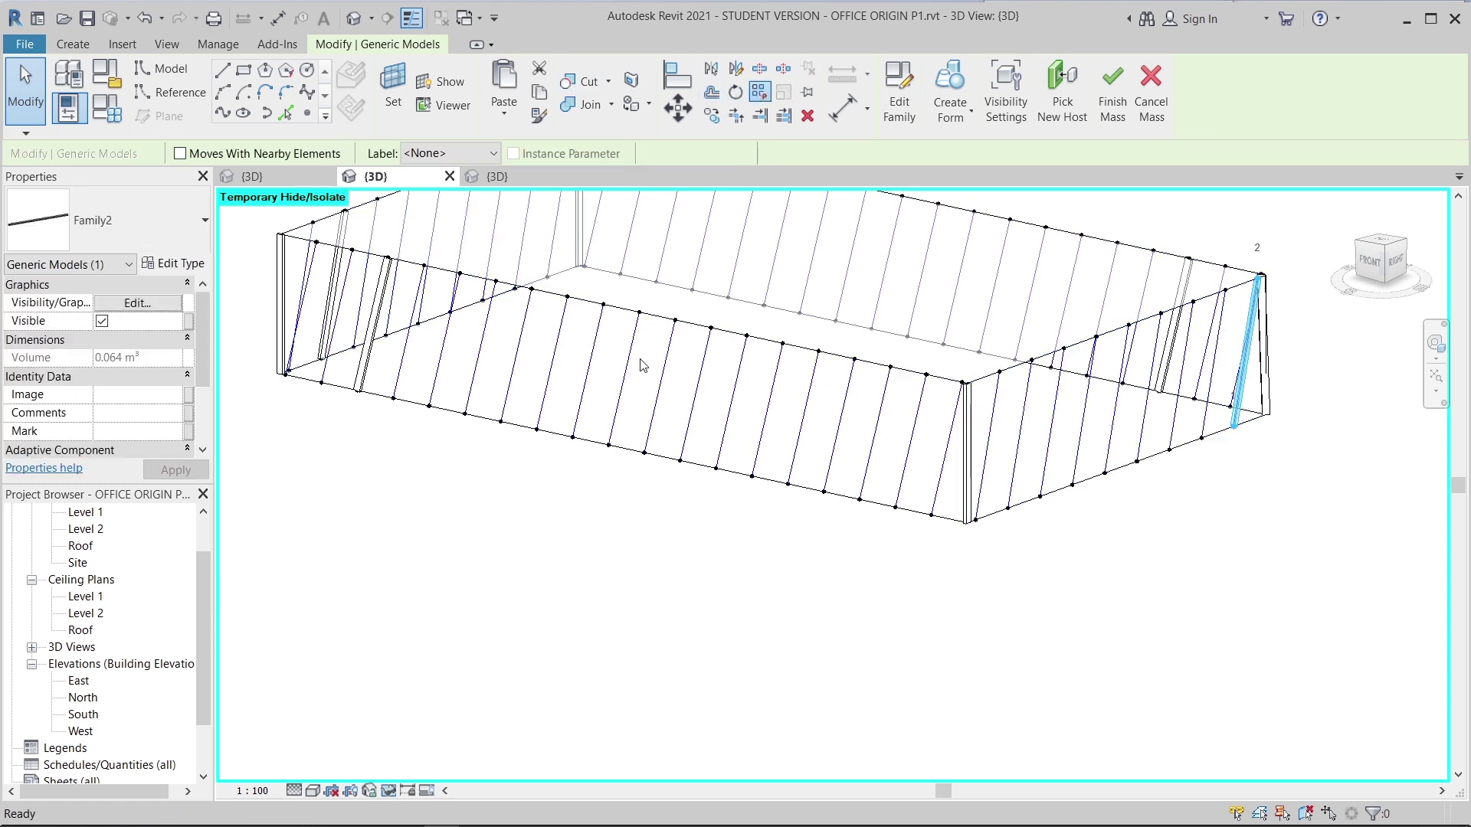
click(377, 371)
click(375, 330)
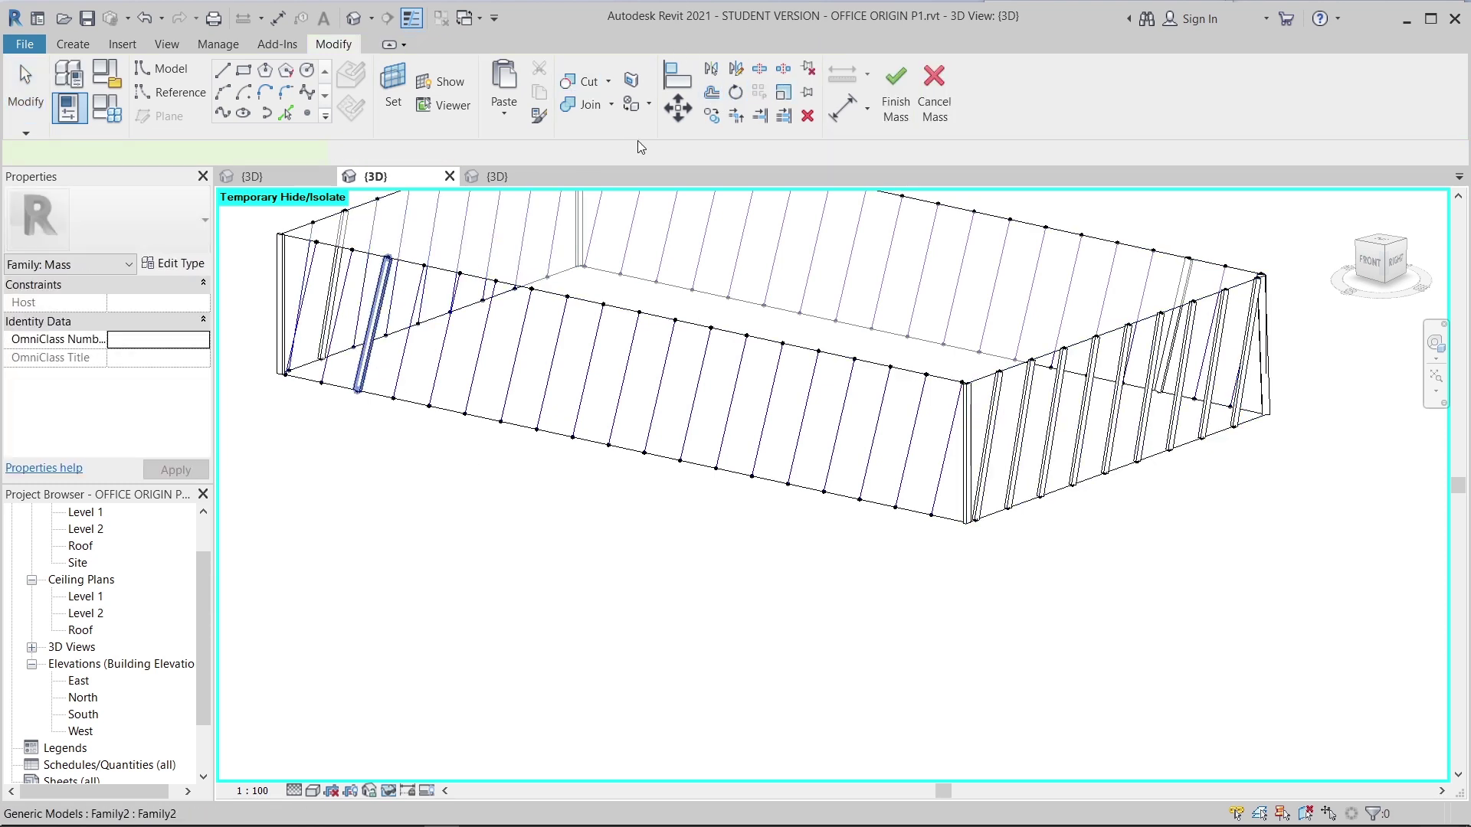
click(756, 92)
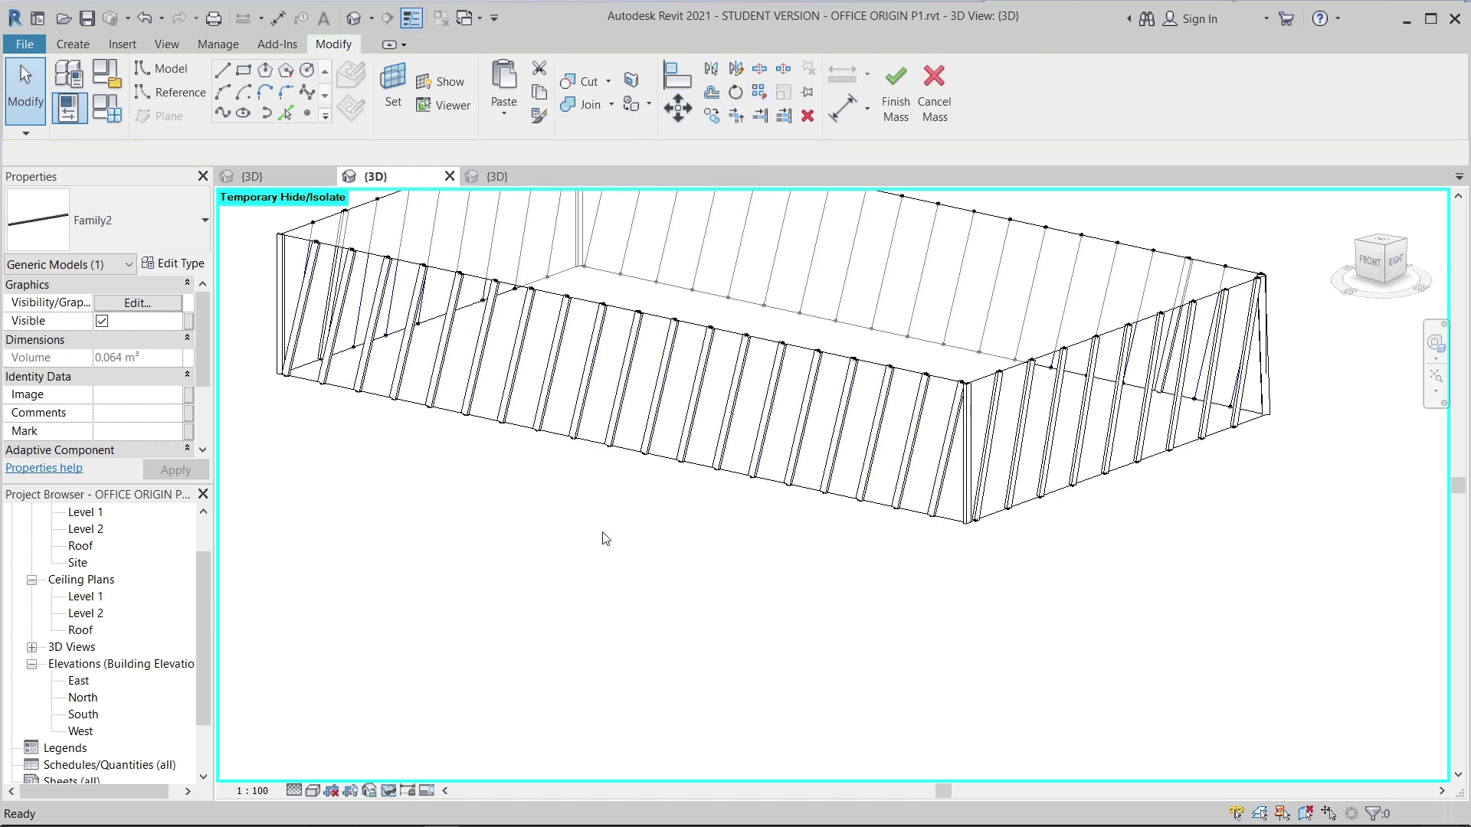
- Repeat the slanted component across the divided surface of the left short face
scroll(602, 534, down, 2)
shift+middle_drag(480, 597, 896, 617)
scroll(916, 564, up, 2)
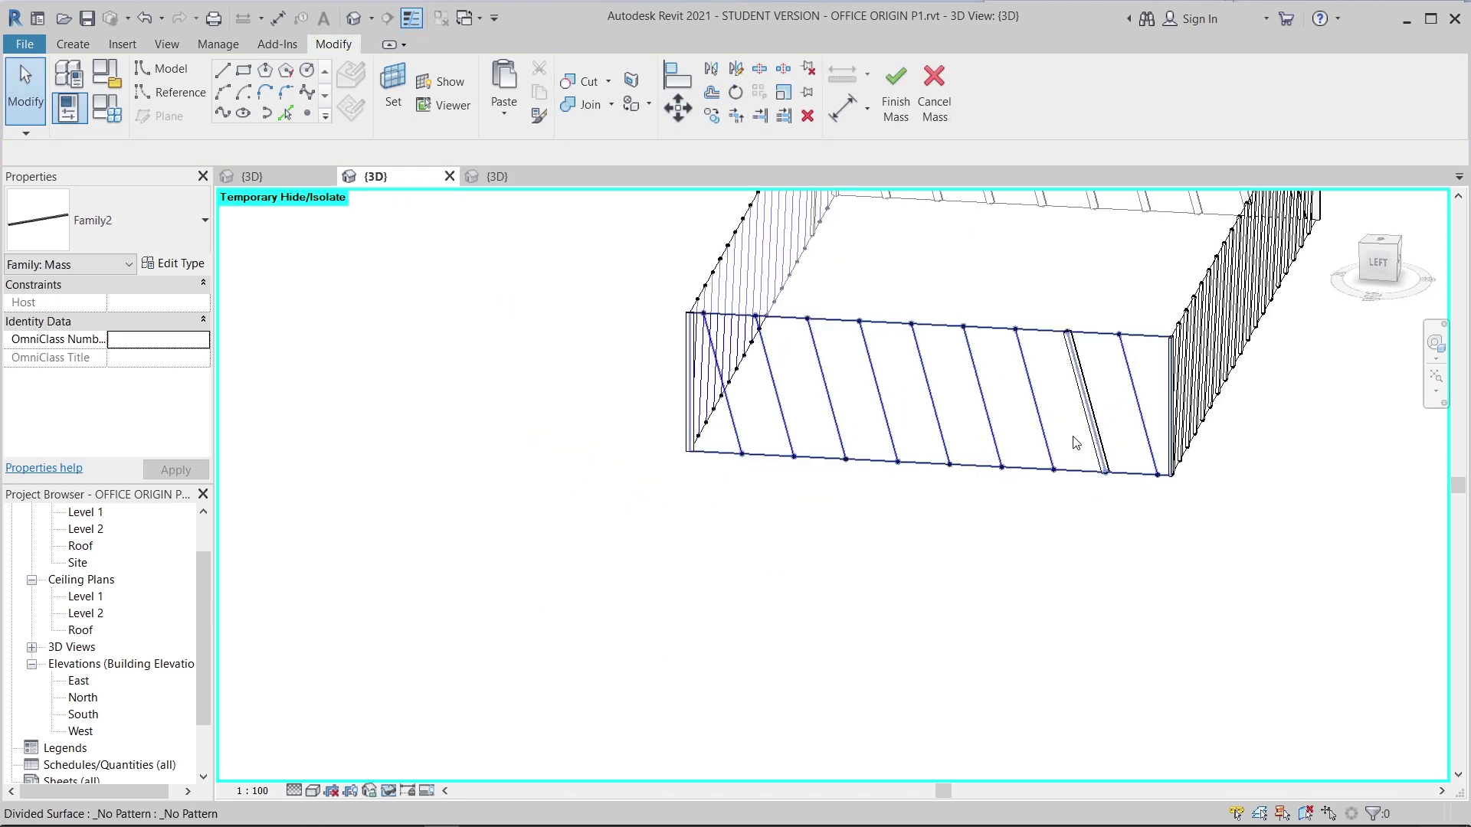
click(1084, 402)
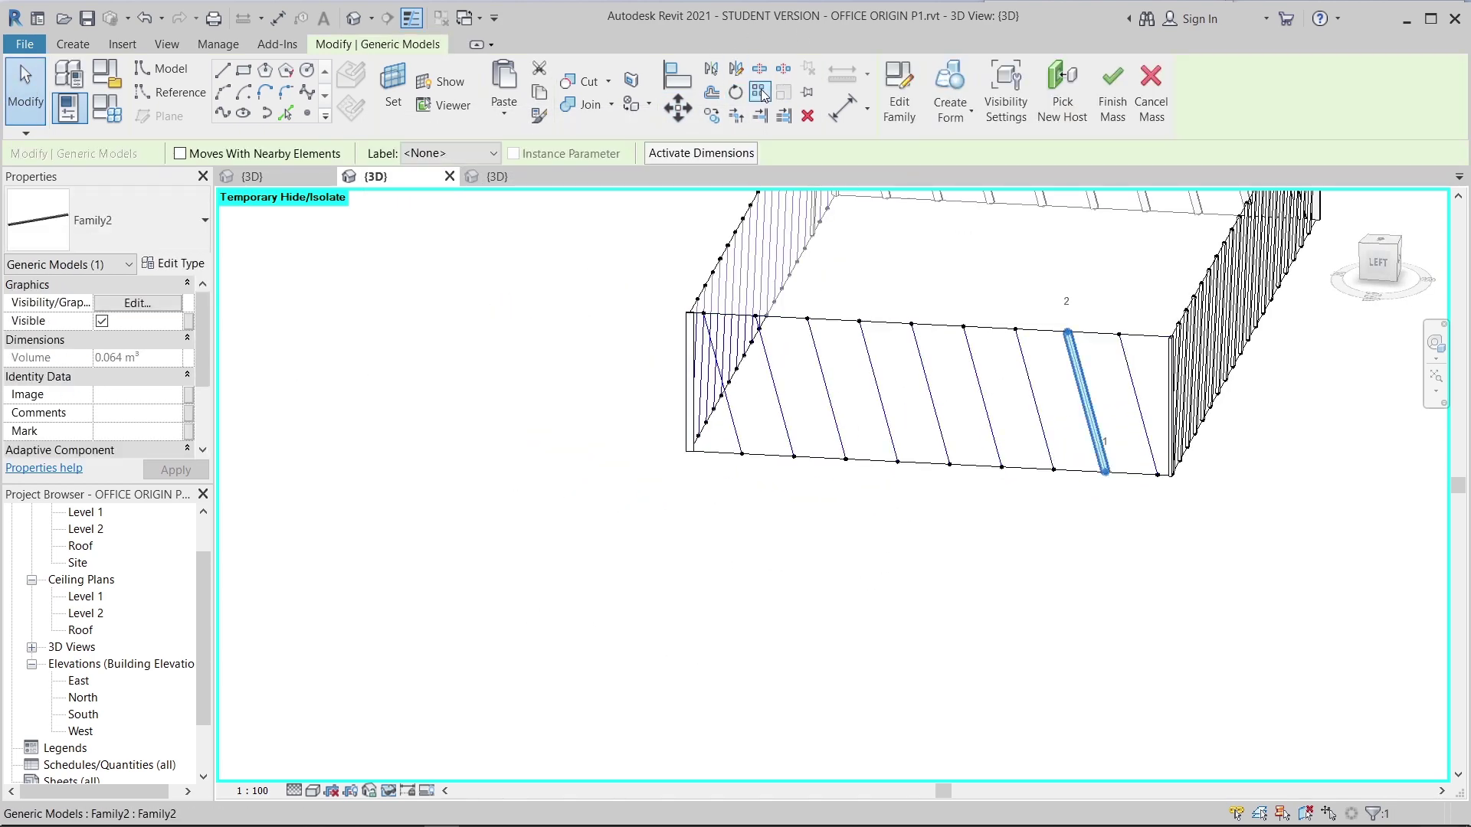
key(Escape)
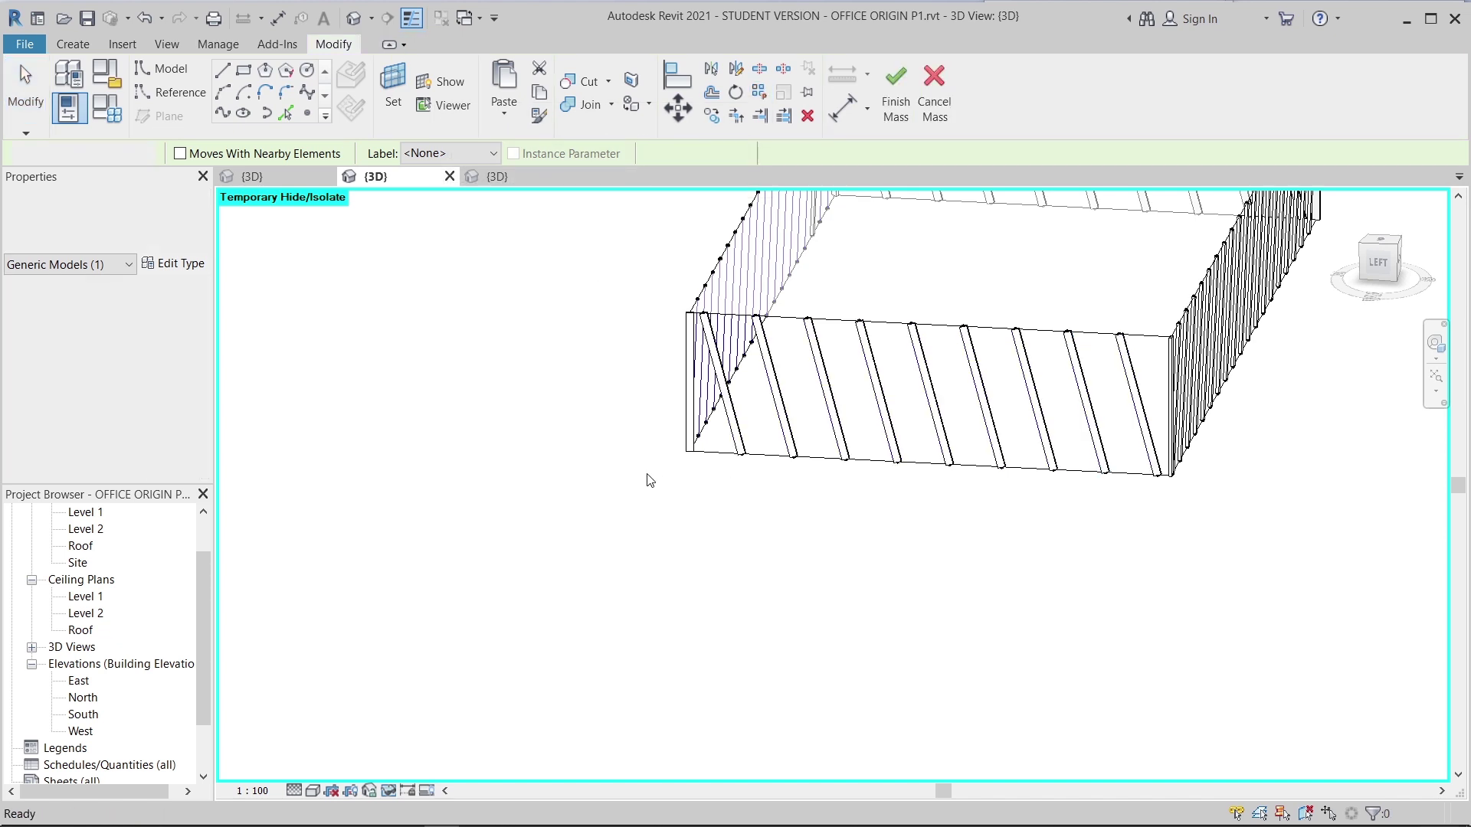
- Repeat the slanted component across the divided surface of the back long face
shift+middle_drag(647, 480, 624, 598)
shift+middle_drag(680, 555, 623, 375)
key(Escape)
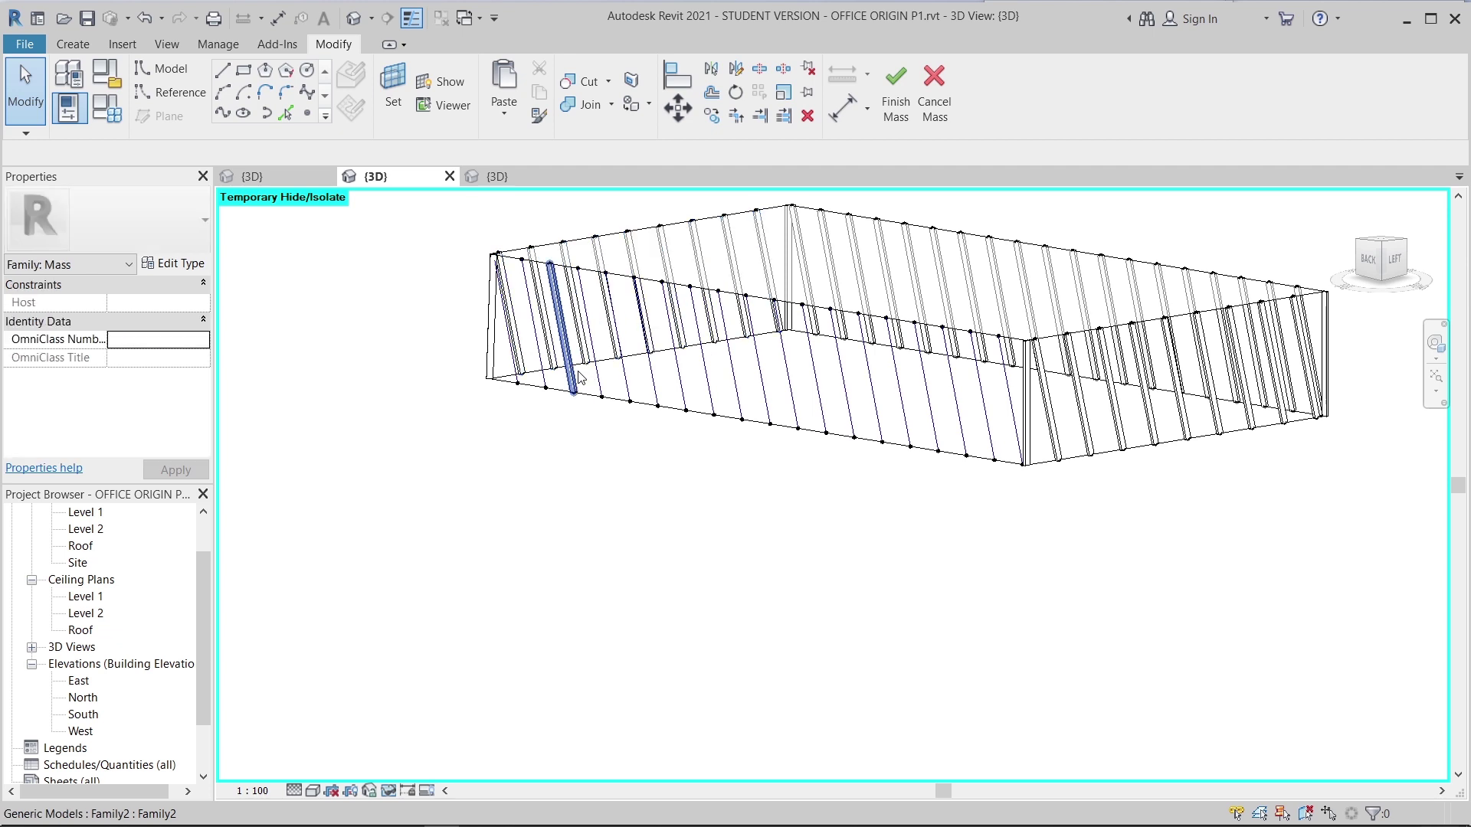
click(560, 326)
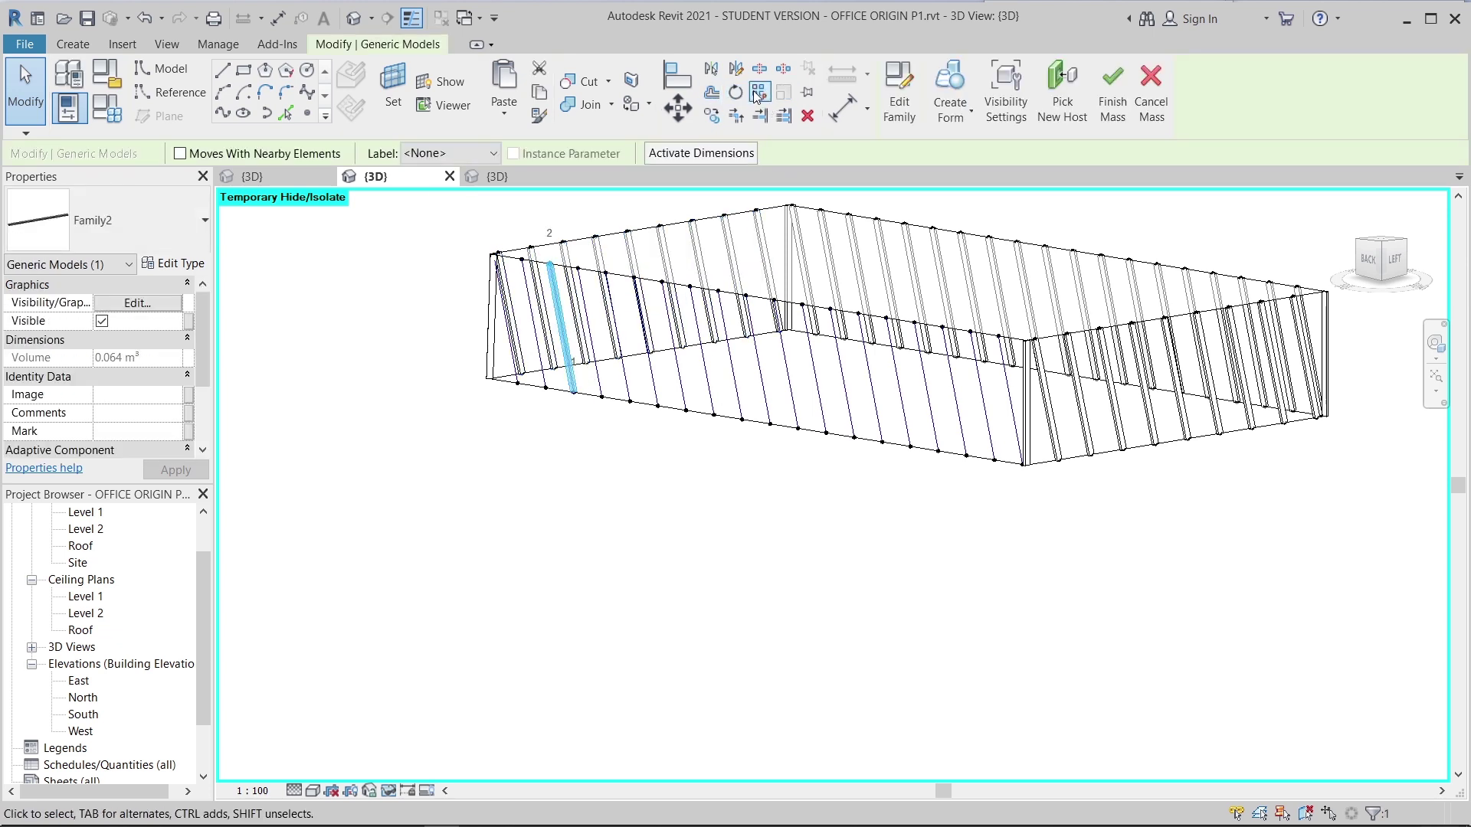
click(727, 457)
- Reset the temporary hide/isolate to bring back the whole building and inspect the fins around the upper floor
scroll(724, 458, down, 2)
shift+middle_drag(816, 508, 1059, 600)
key(h)
key(r)
shift+middle_drag(672, 664, 873, 665)
scroll(1008, 462, up, 10)
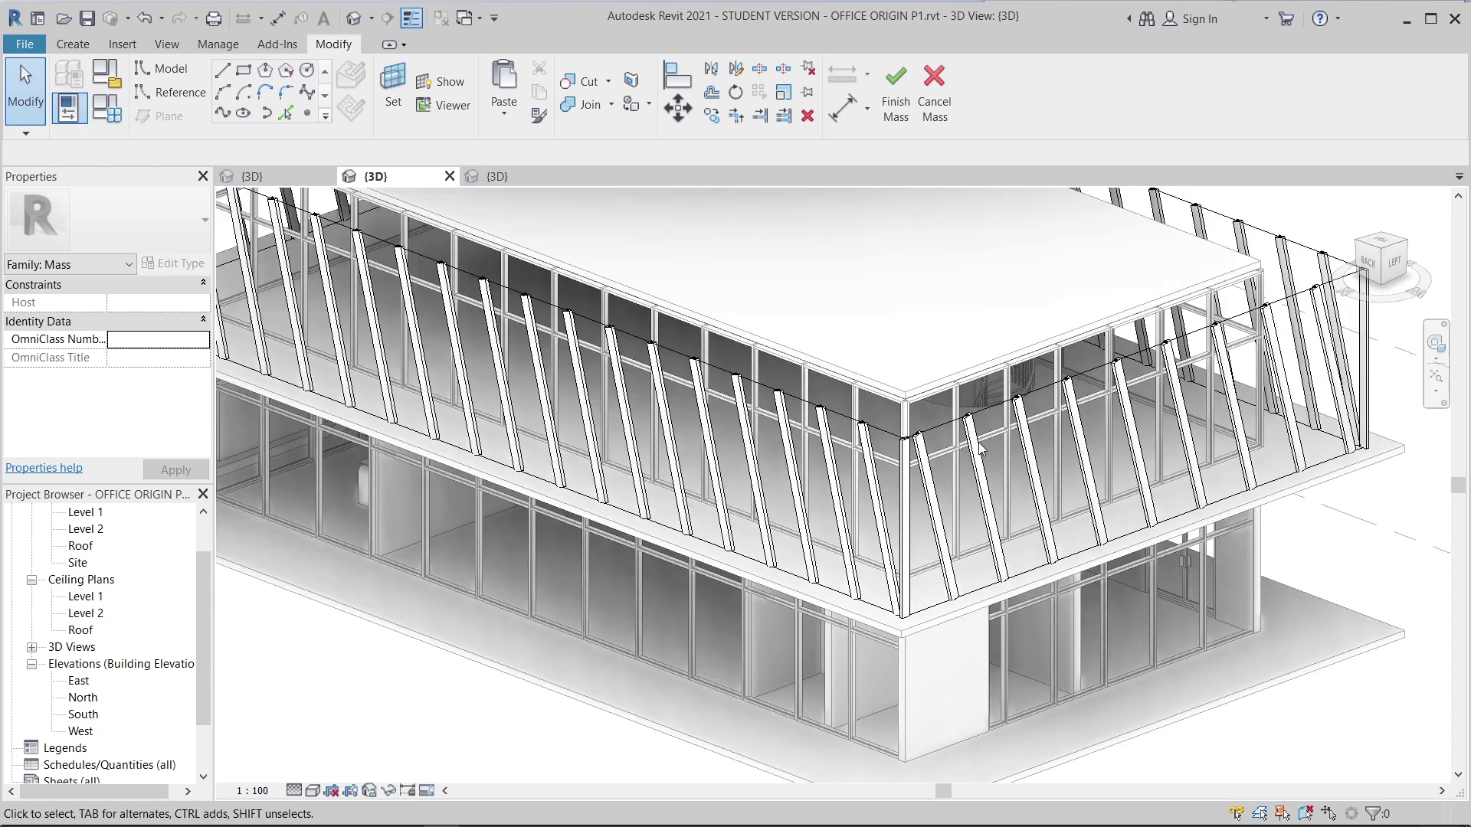
scroll(1009, 462, down, 10)
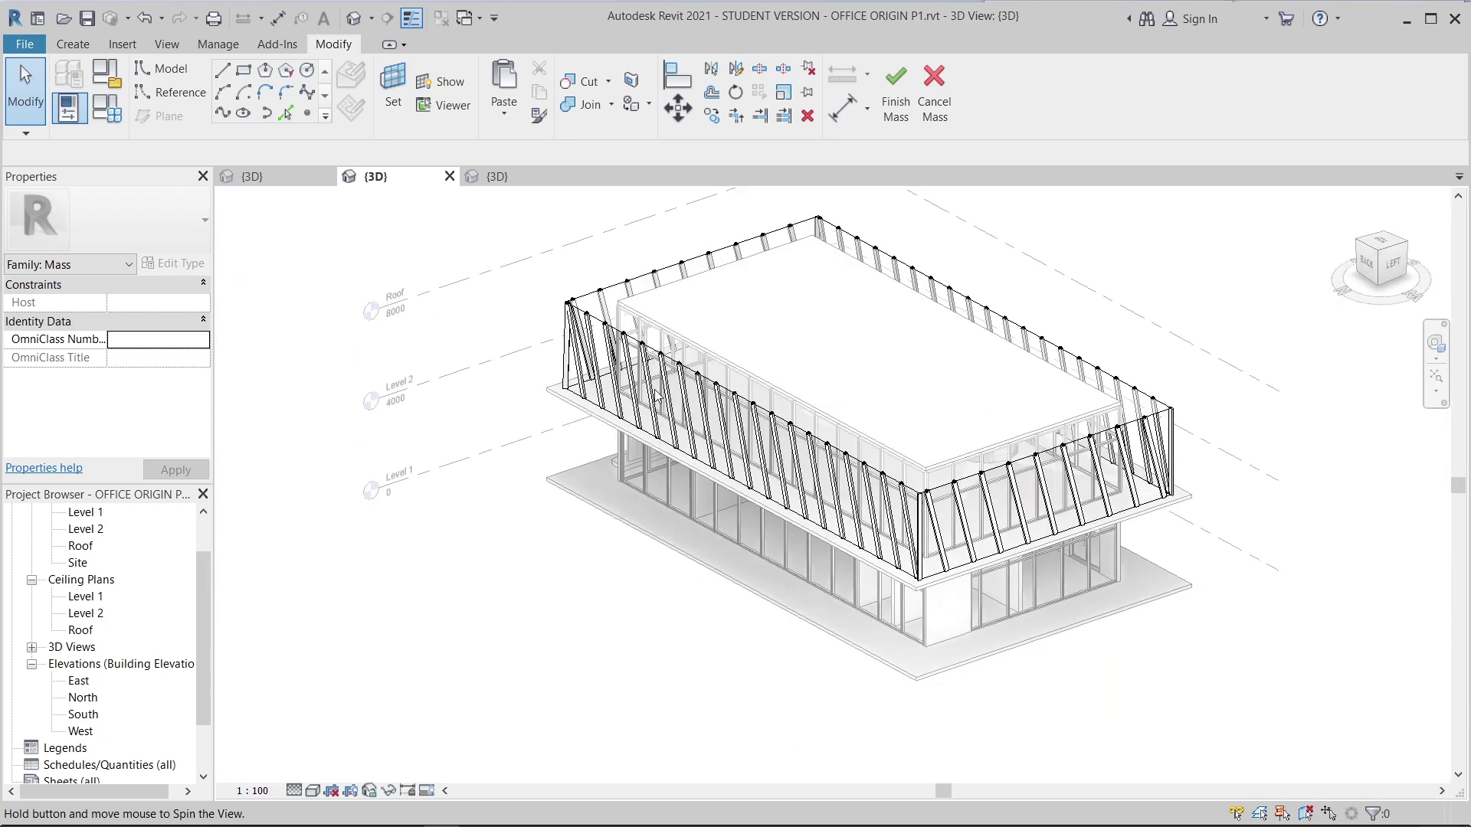
click(503, 178)
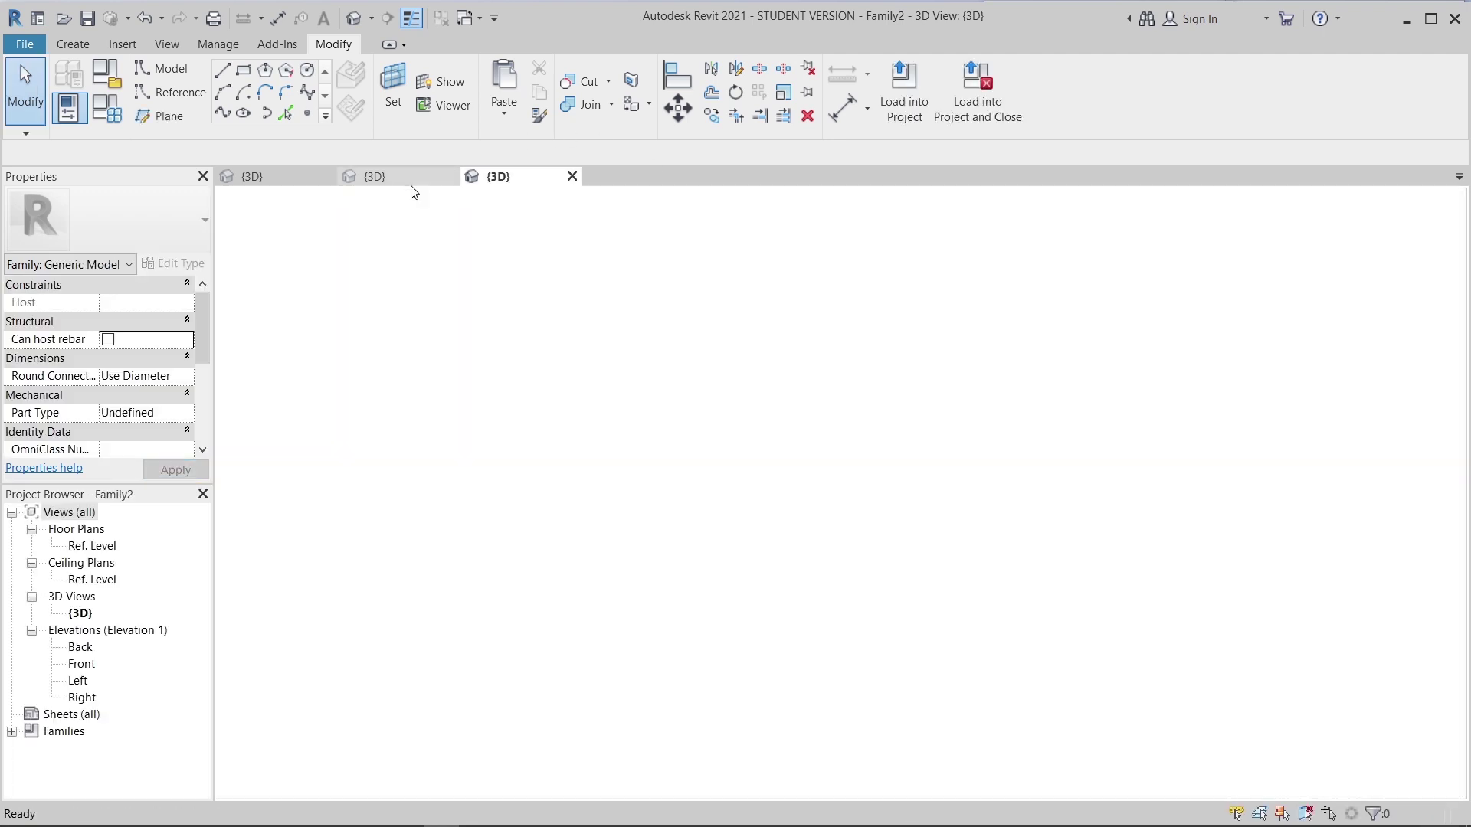
click(411, 183)
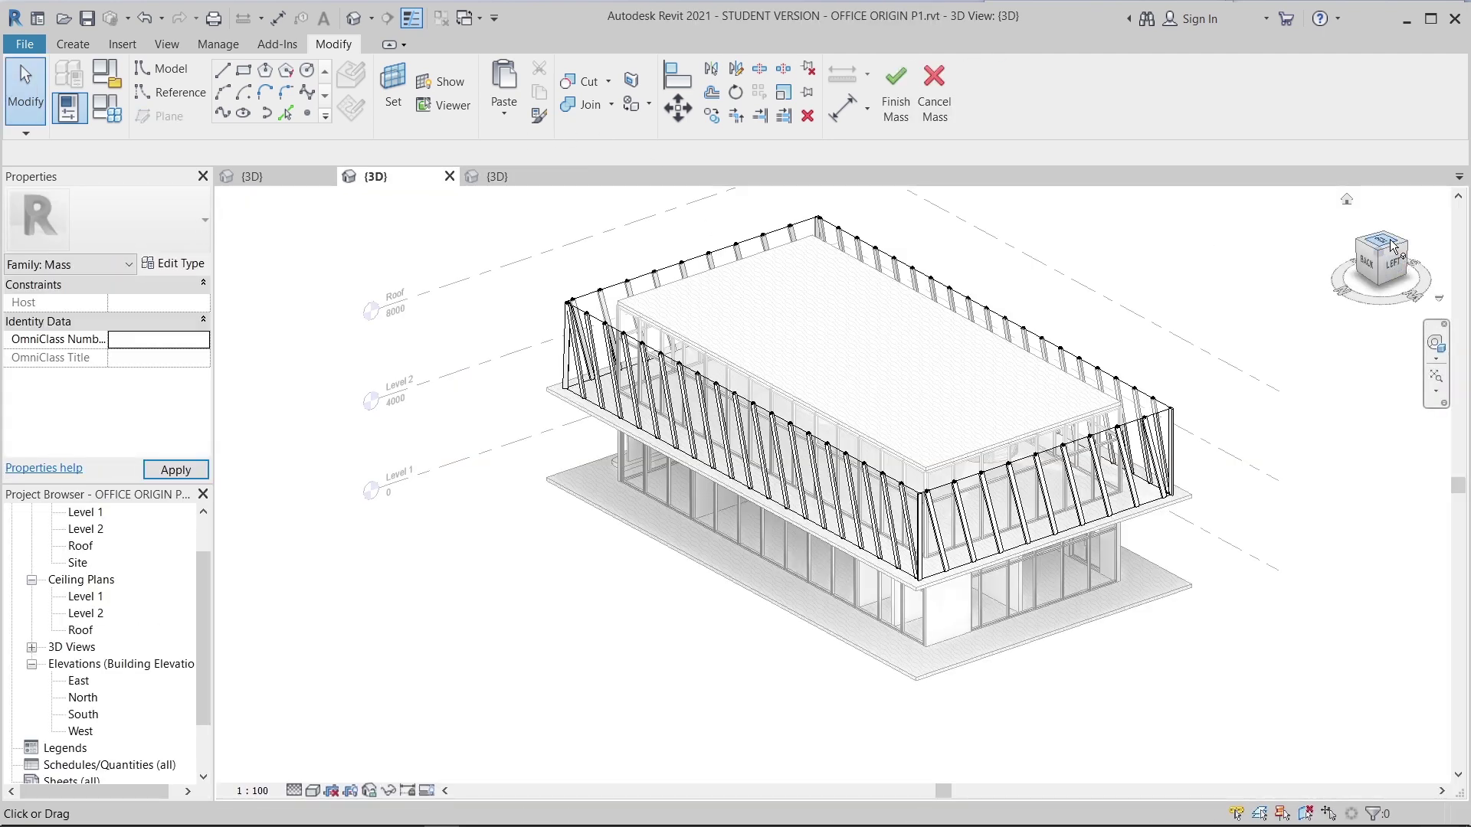
- In the top view, sketch a rectangle on Level 2 between opposite outer corners of the floor slab
click(1389, 240)
click(1388, 240)
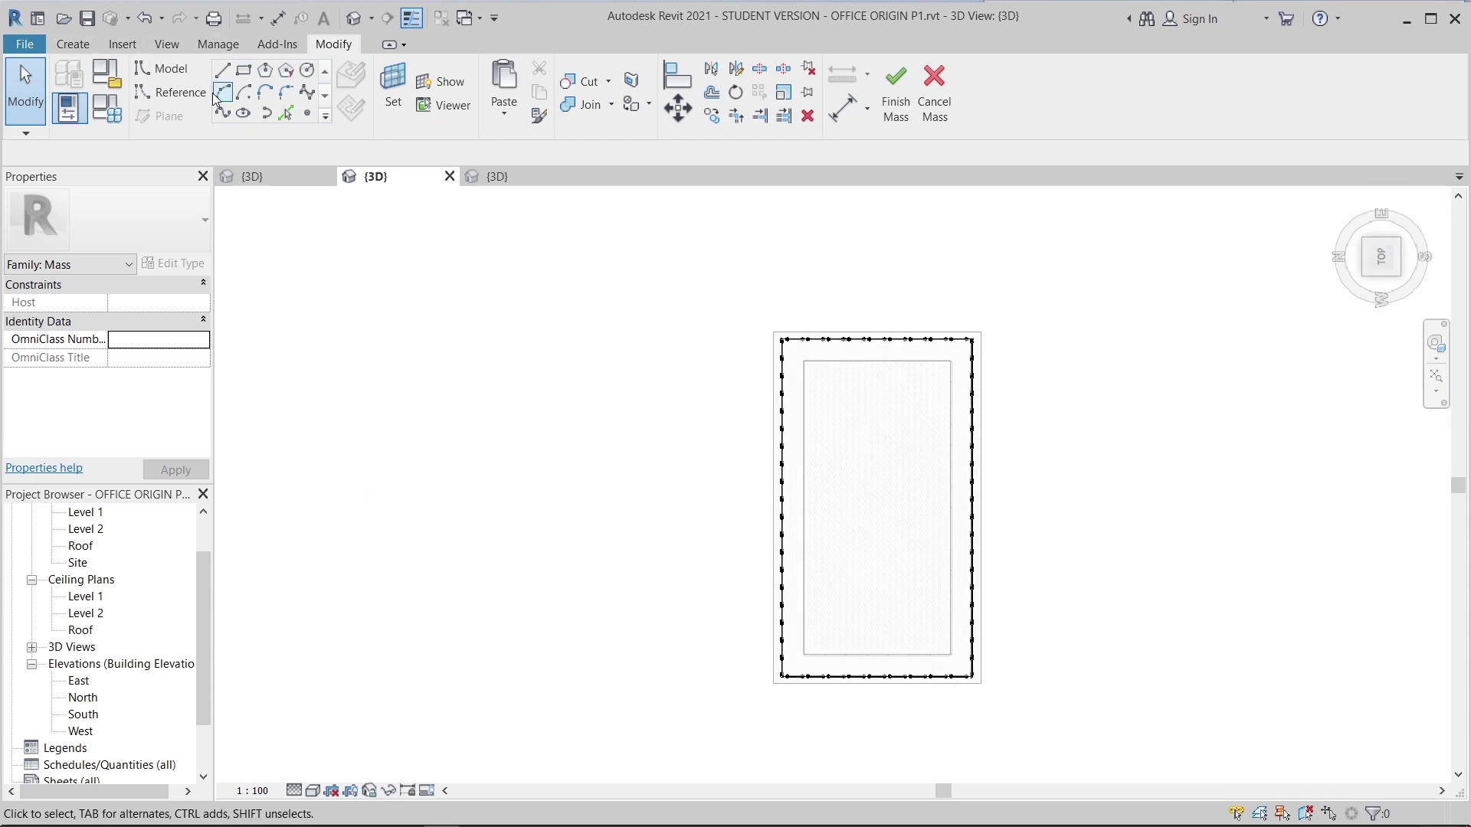
click(244, 70)
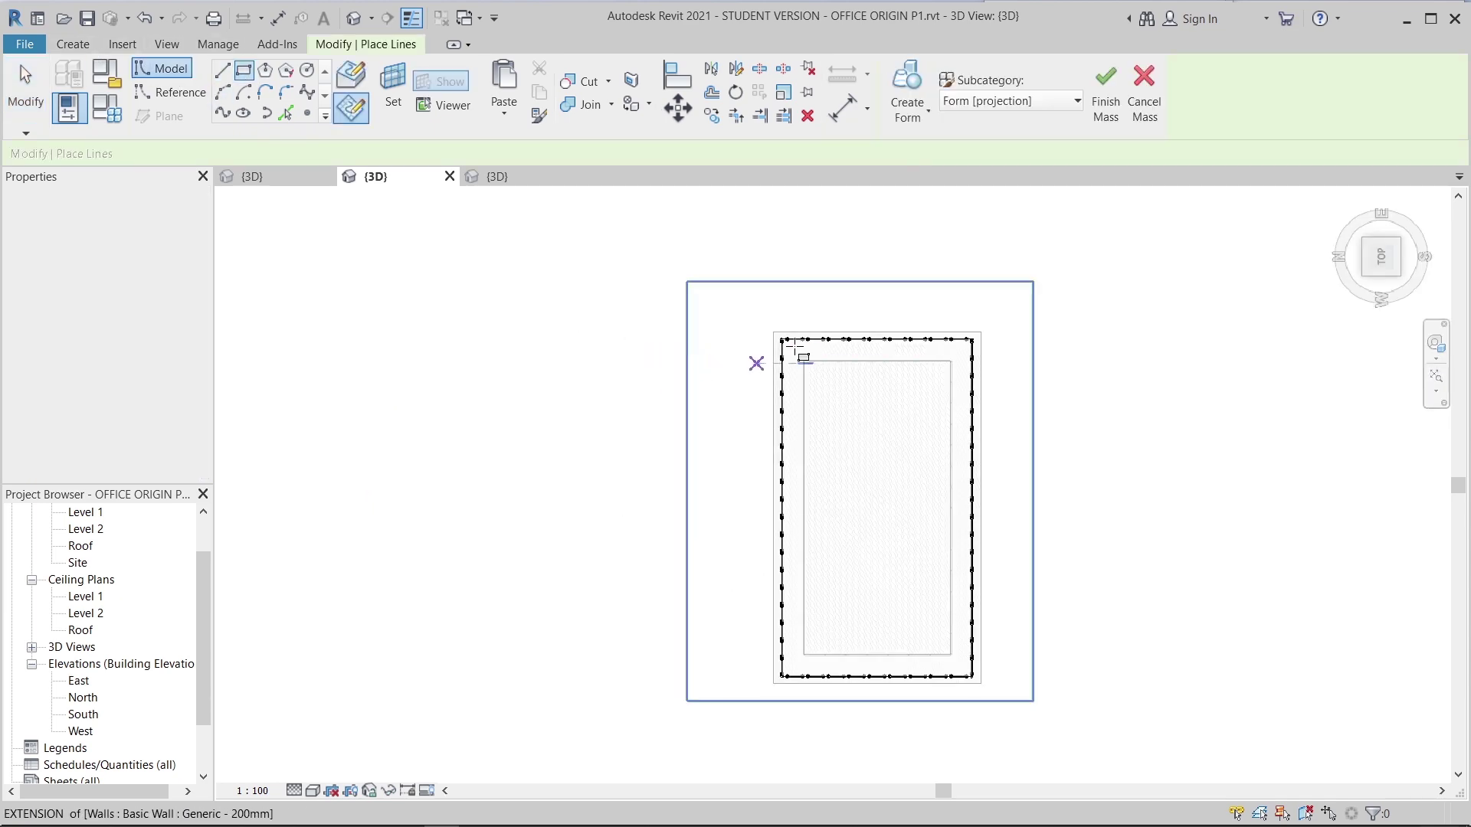
scroll(789, 325, up, 3)
scroll(773, 324, up, 2)
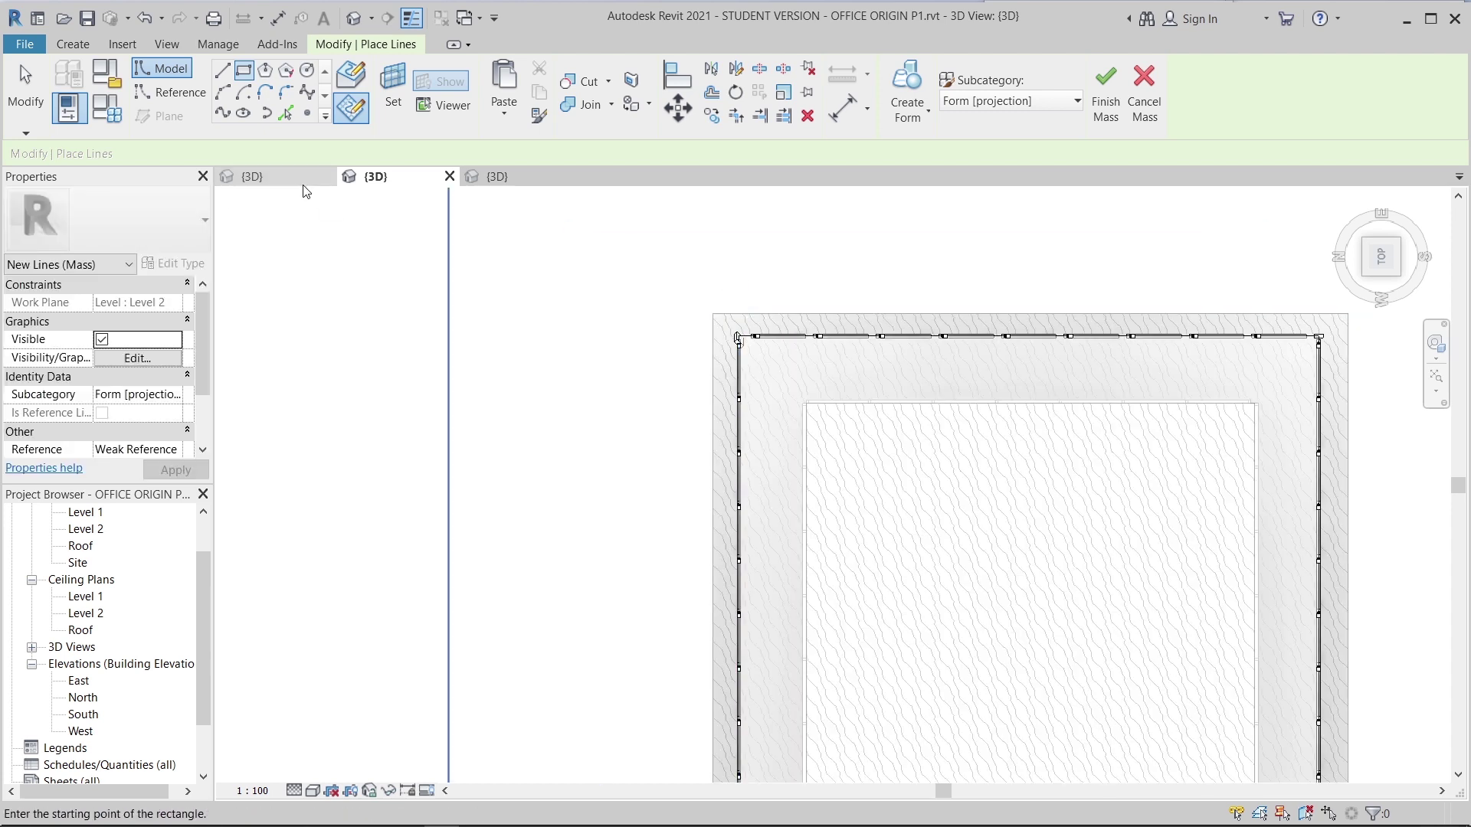
click(717, 317)
scroll(889, 453, down, 3)
middle_drag(935, 472, 857, 253)
scroll(982, 527, up, 2)
scroll(1023, 645, up, 2)
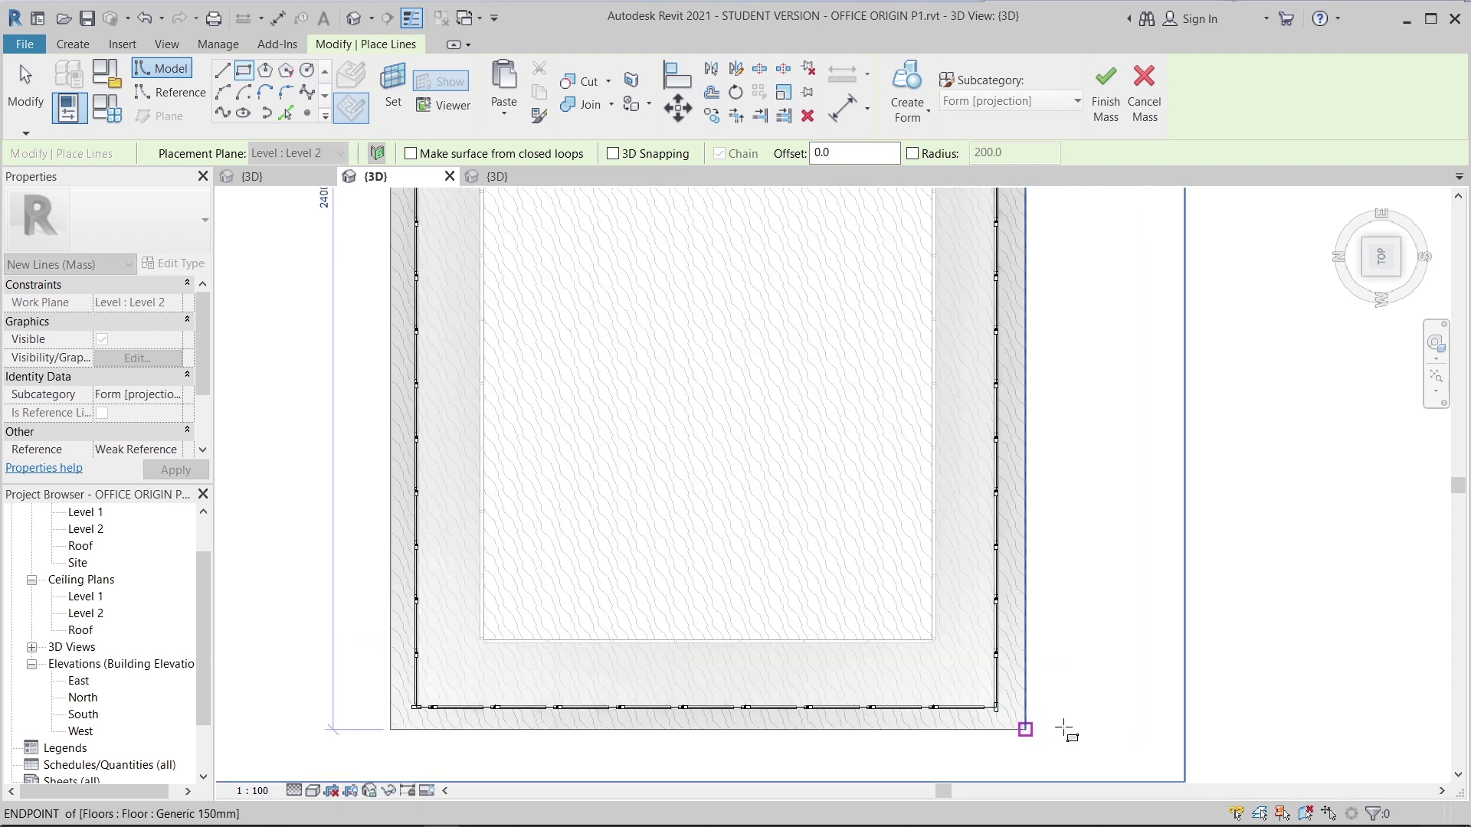
click(1025, 729)
key(Escape)
key(Escape)
- Create a solid form from the rectangle sketched around the Level 2 slab edge
scroll(1053, 685, down, 3)
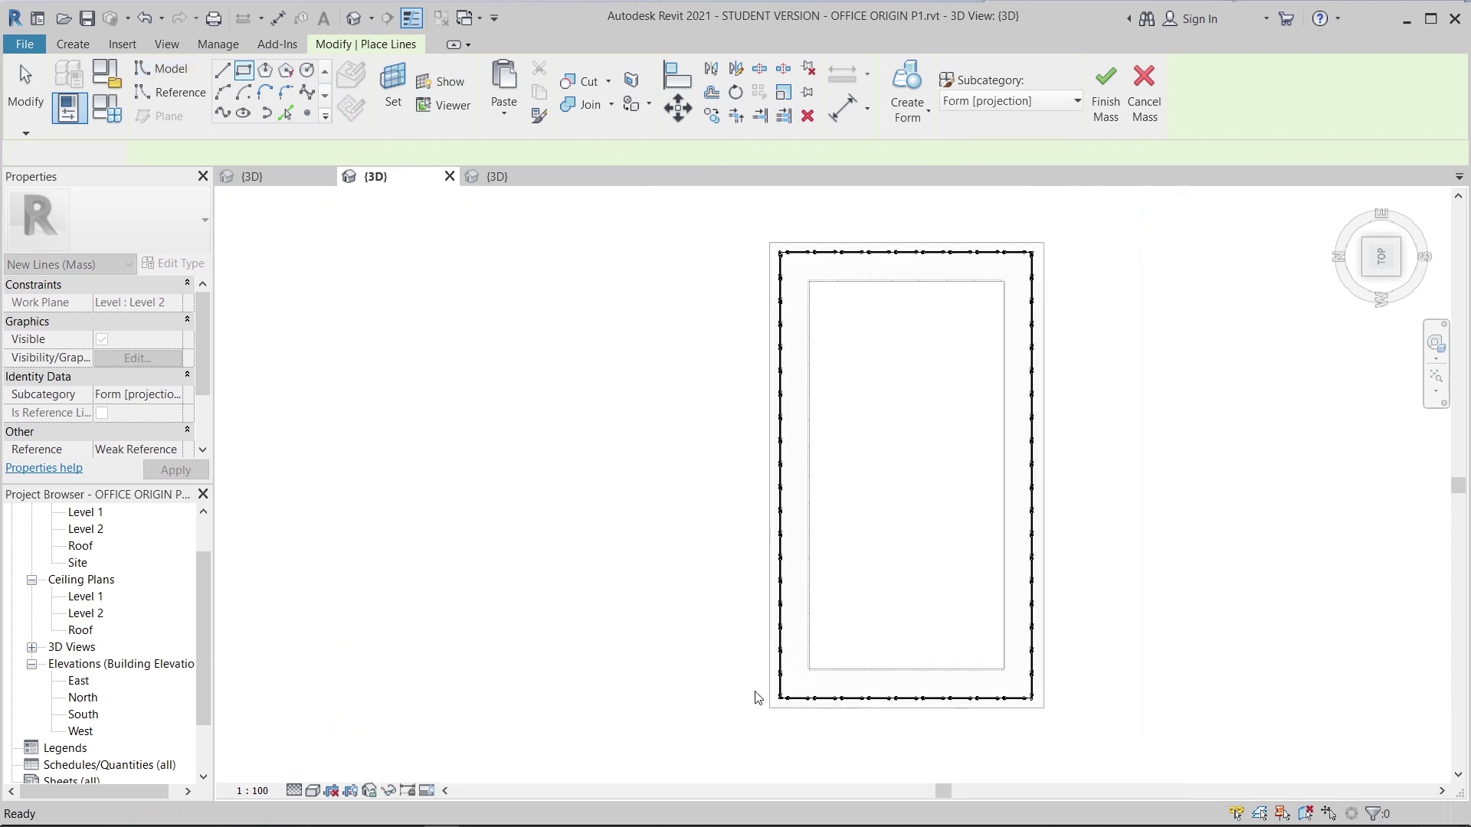
shift+middle_drag(730, 711, 636, 528)
scroll(628, 527, up, 3)
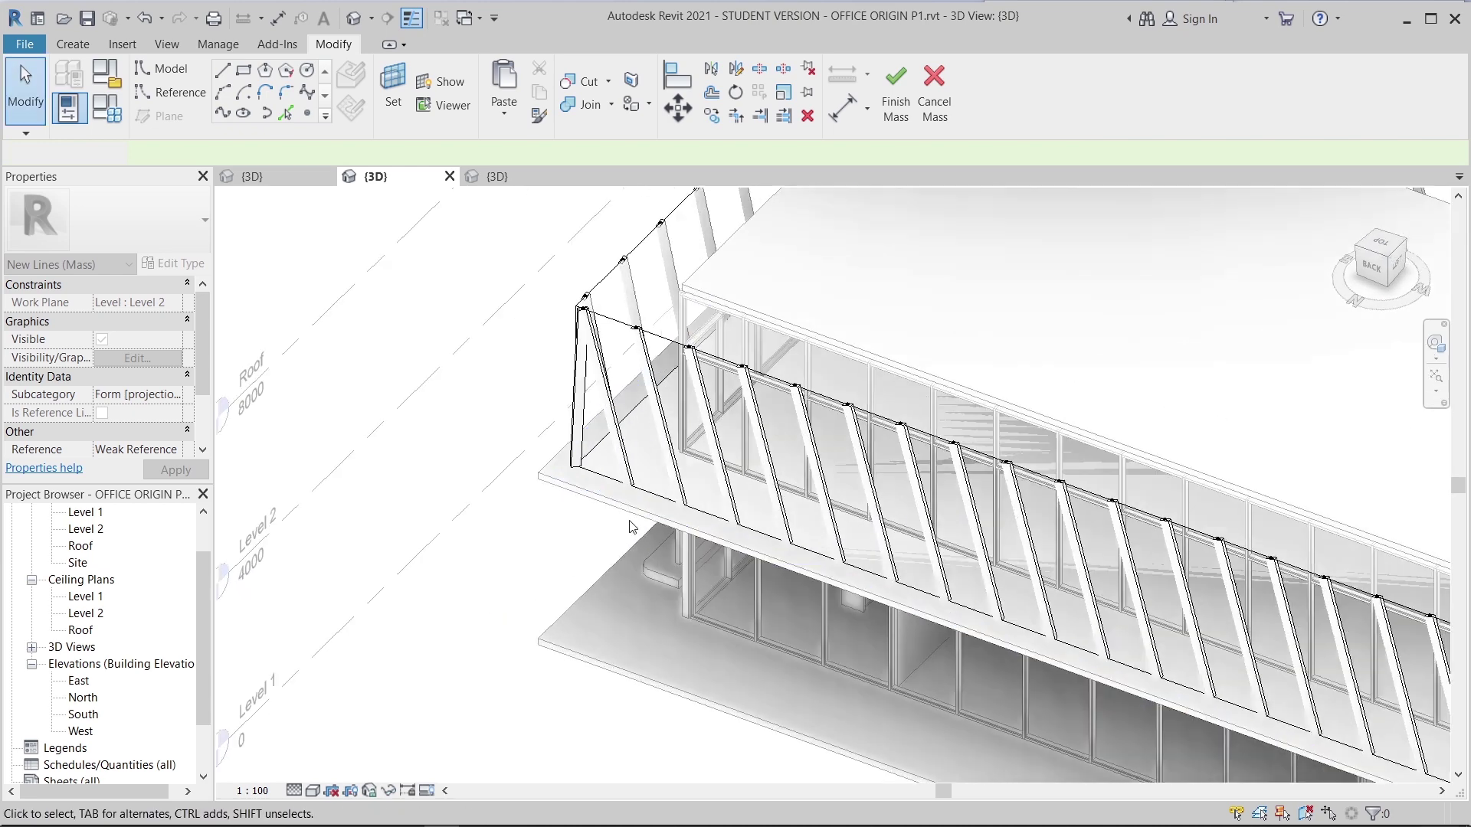
scroll(628, 527, up, 2)
click(622, 506)
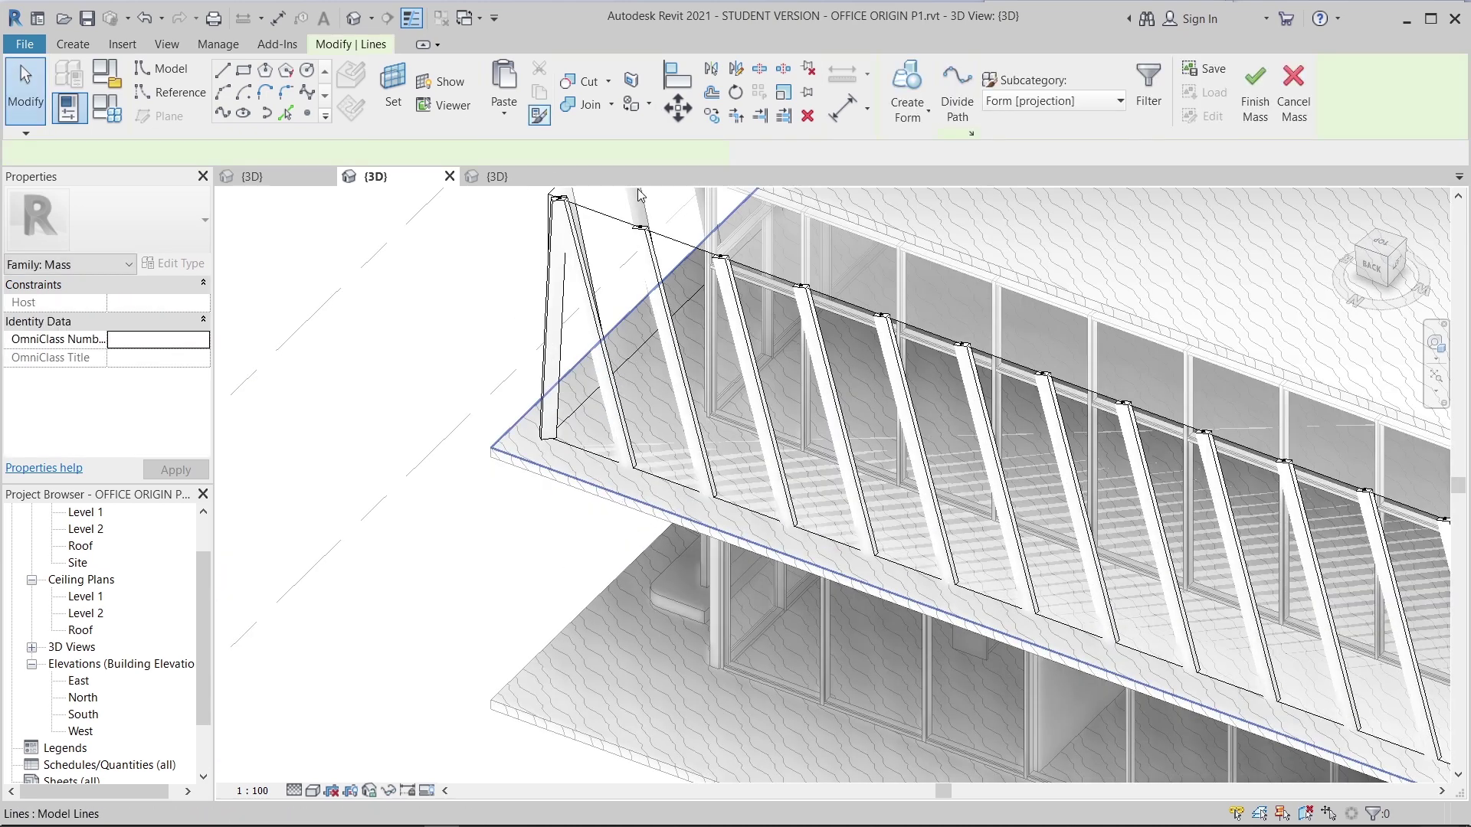
click(907, 111)
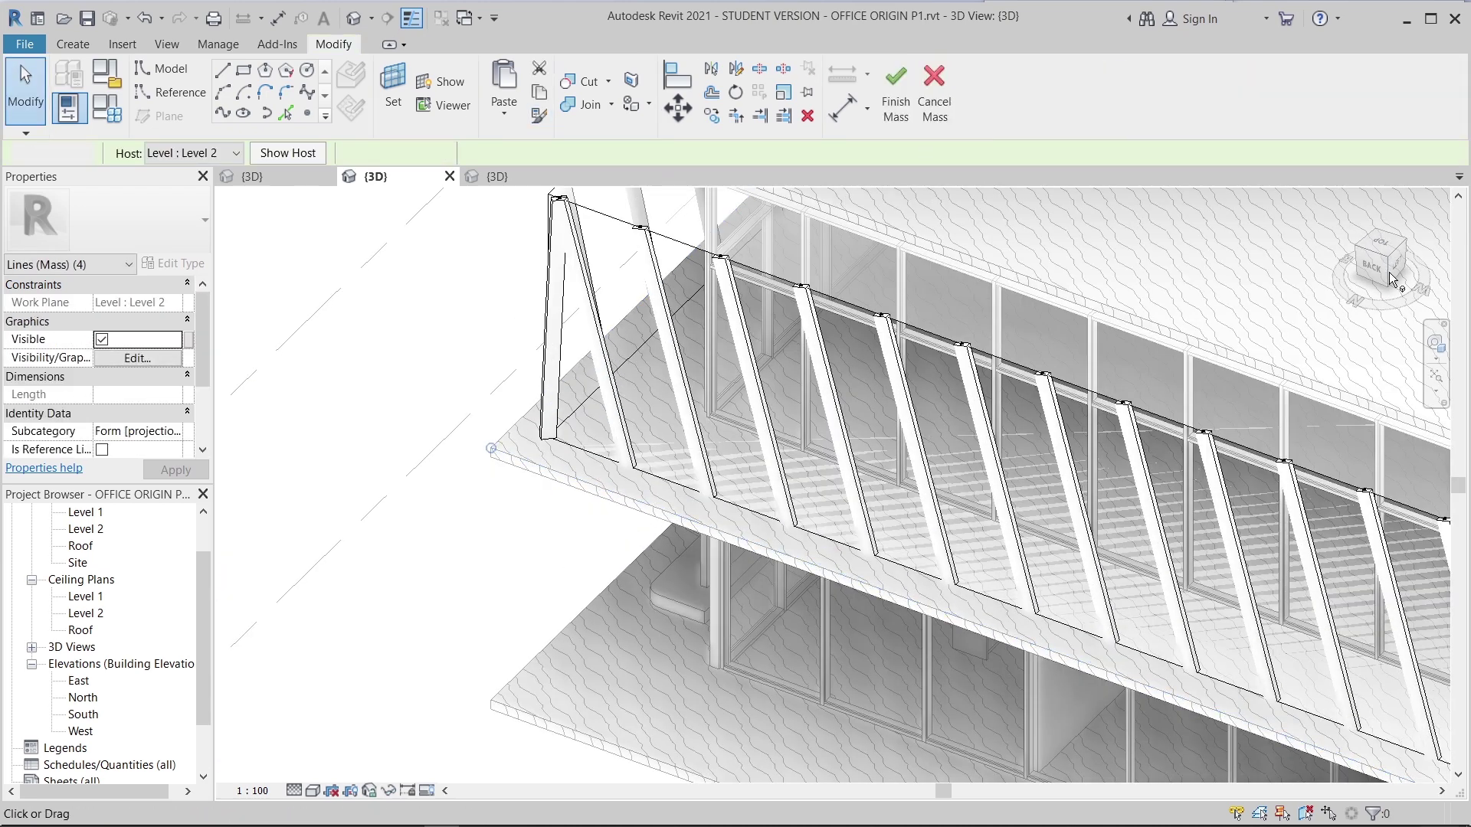
key(Escape)
- In the back view, lower the new form's top face to the Roof level, making the form about 4000 mm high
click(1377, 279)
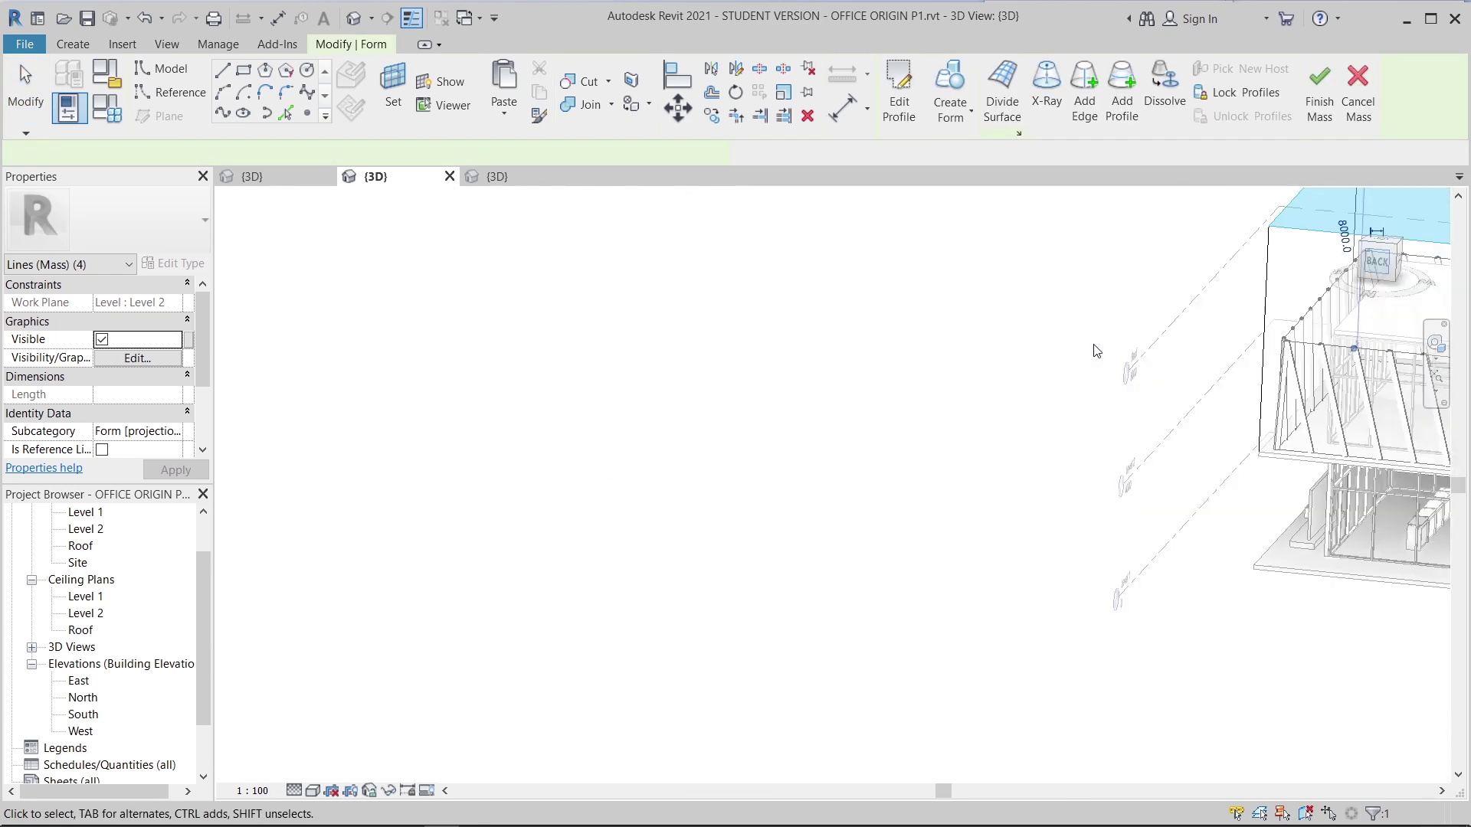
scroll(896, 427, up, 2)
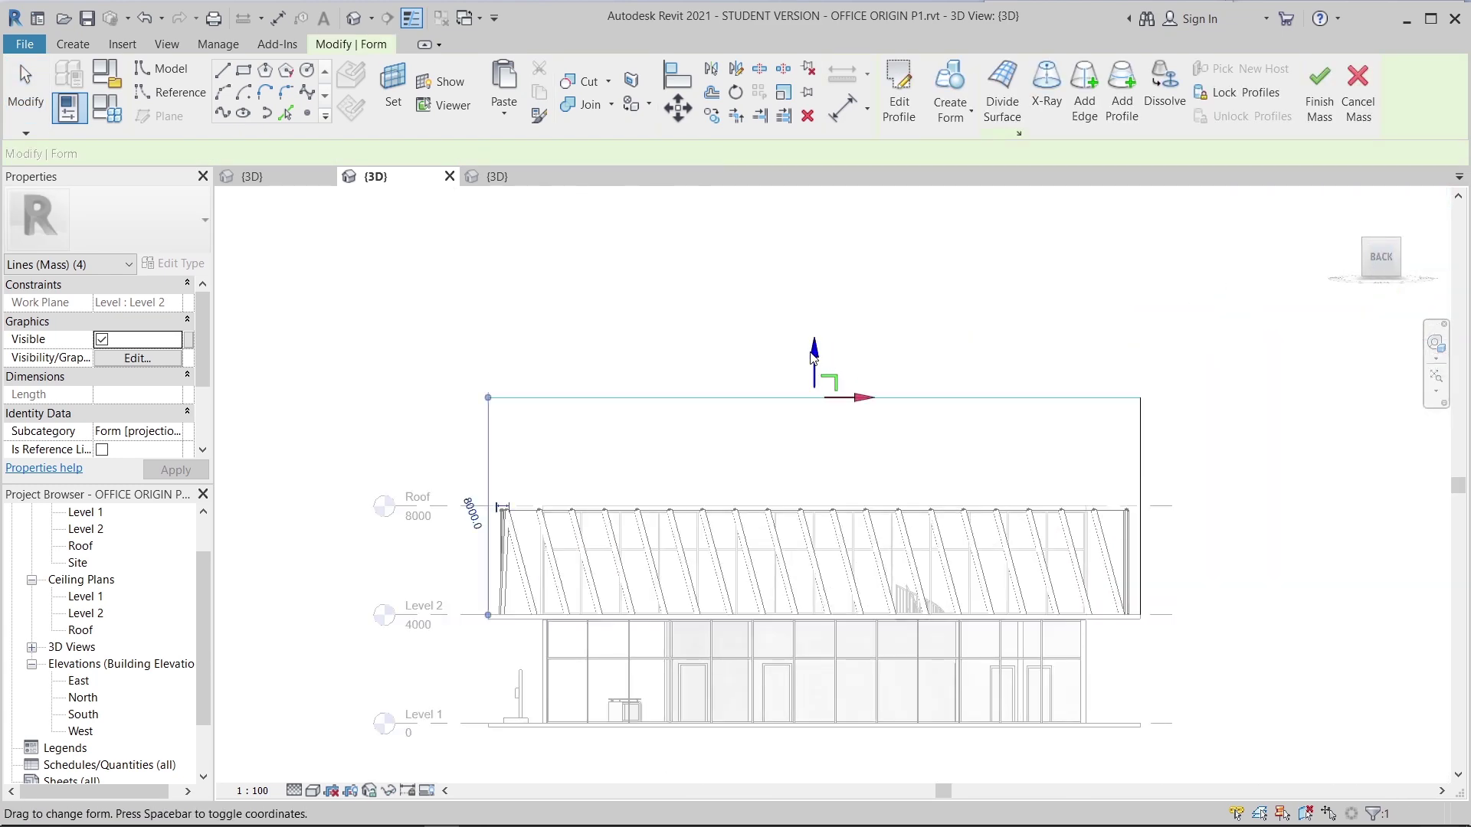
click(815, 398)
drag(815, 398, 818, 463)
scroll(817, 540, up, 4)
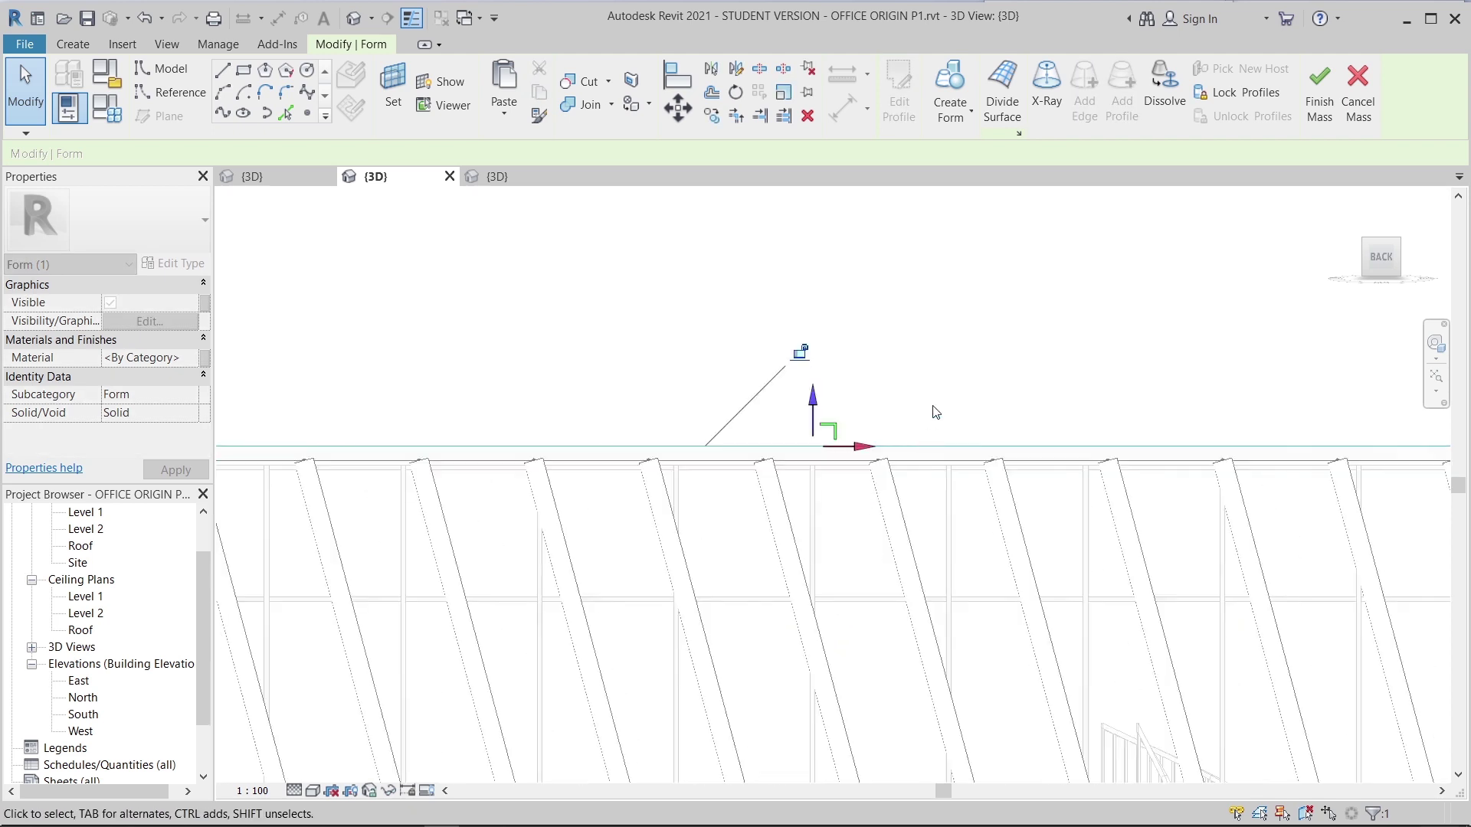
scroll(880, 425, up, 1)
scroll(879, 425, down, 6)
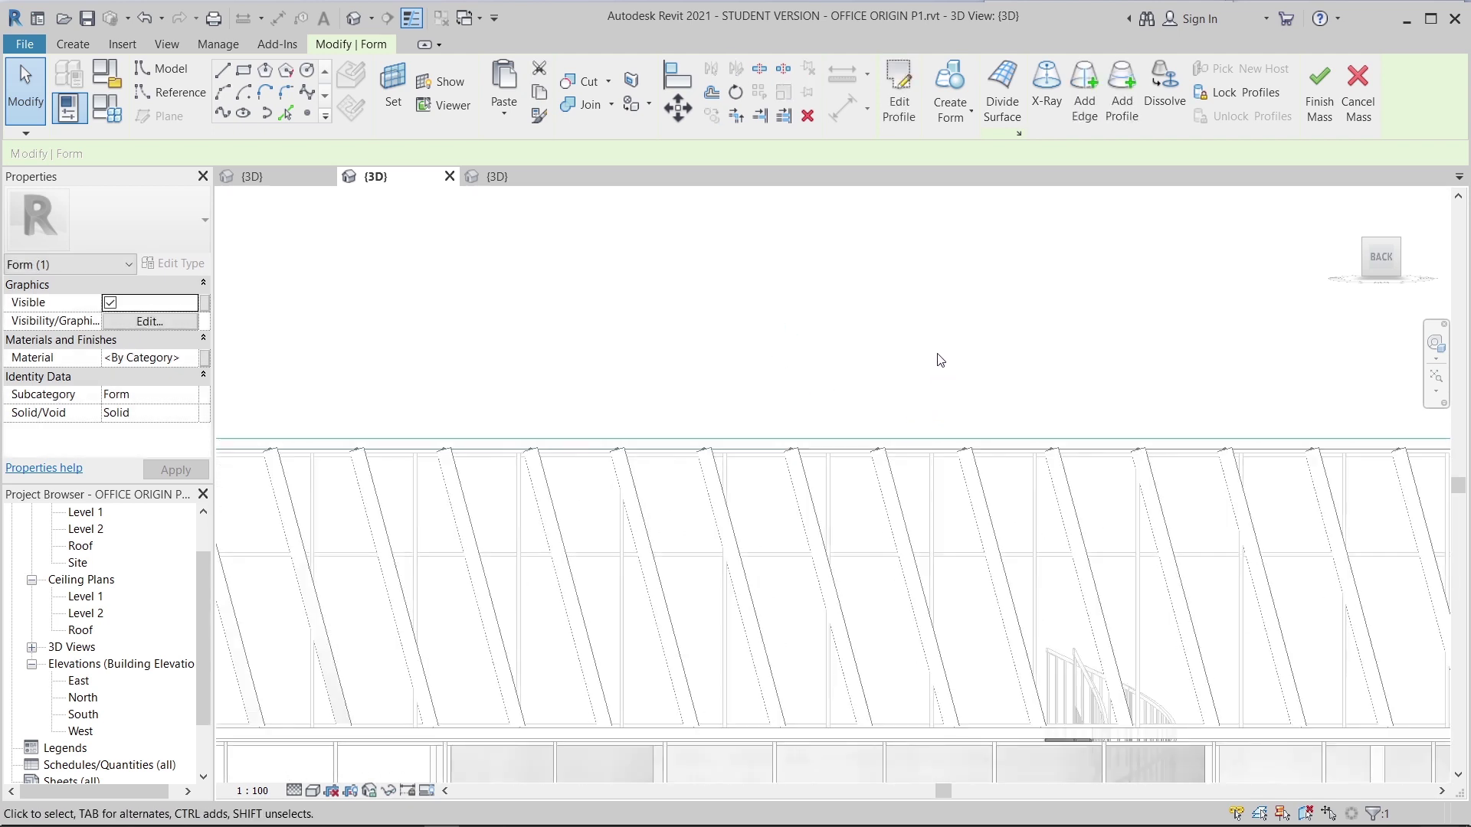
shift+middle_drag(1015, 513, 1209, 540)
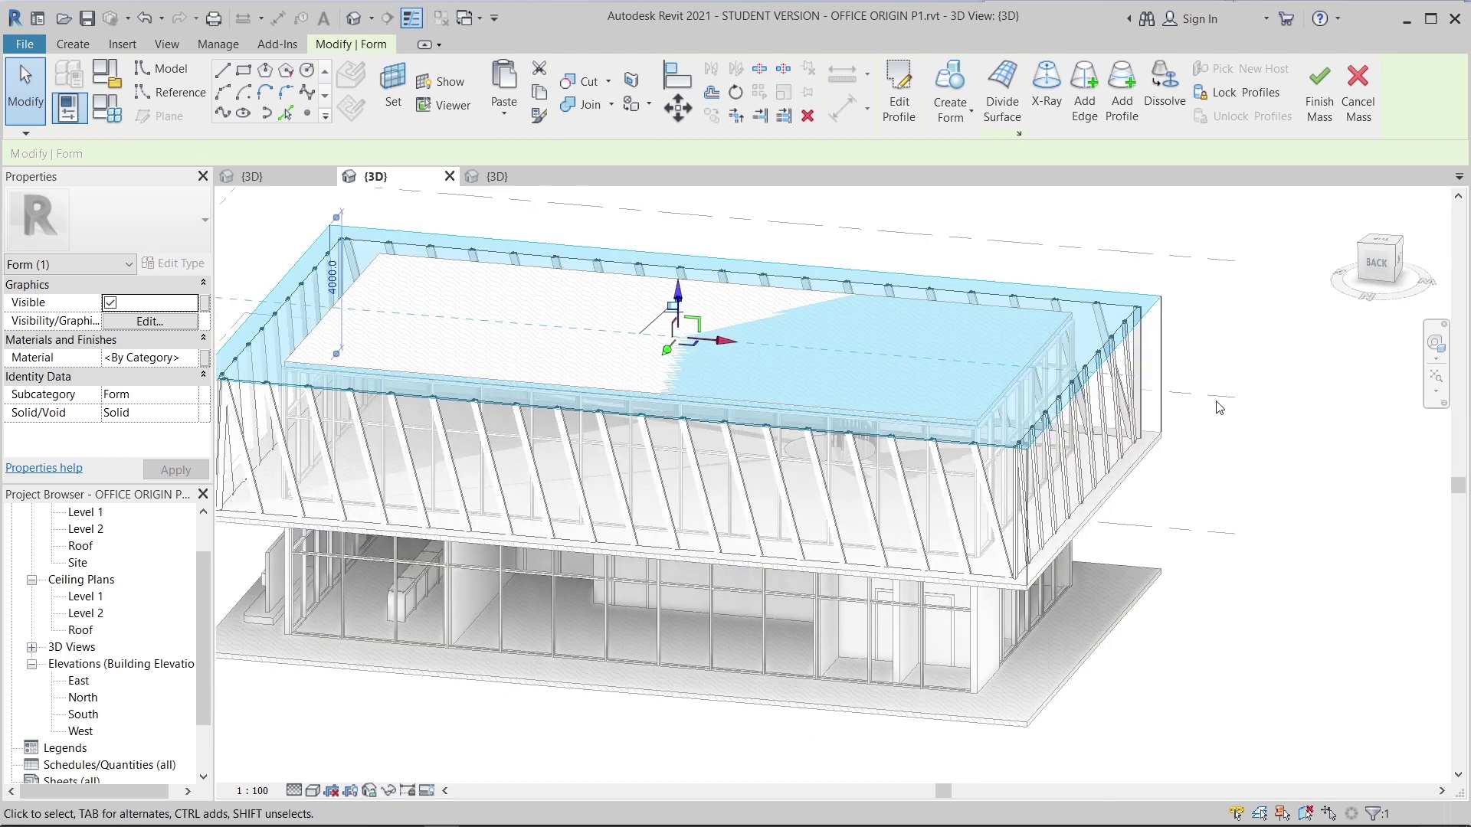
- Temporarily isolate the new mass form so the rest of the building is hidden
click(1203, 383)
key(Tab)
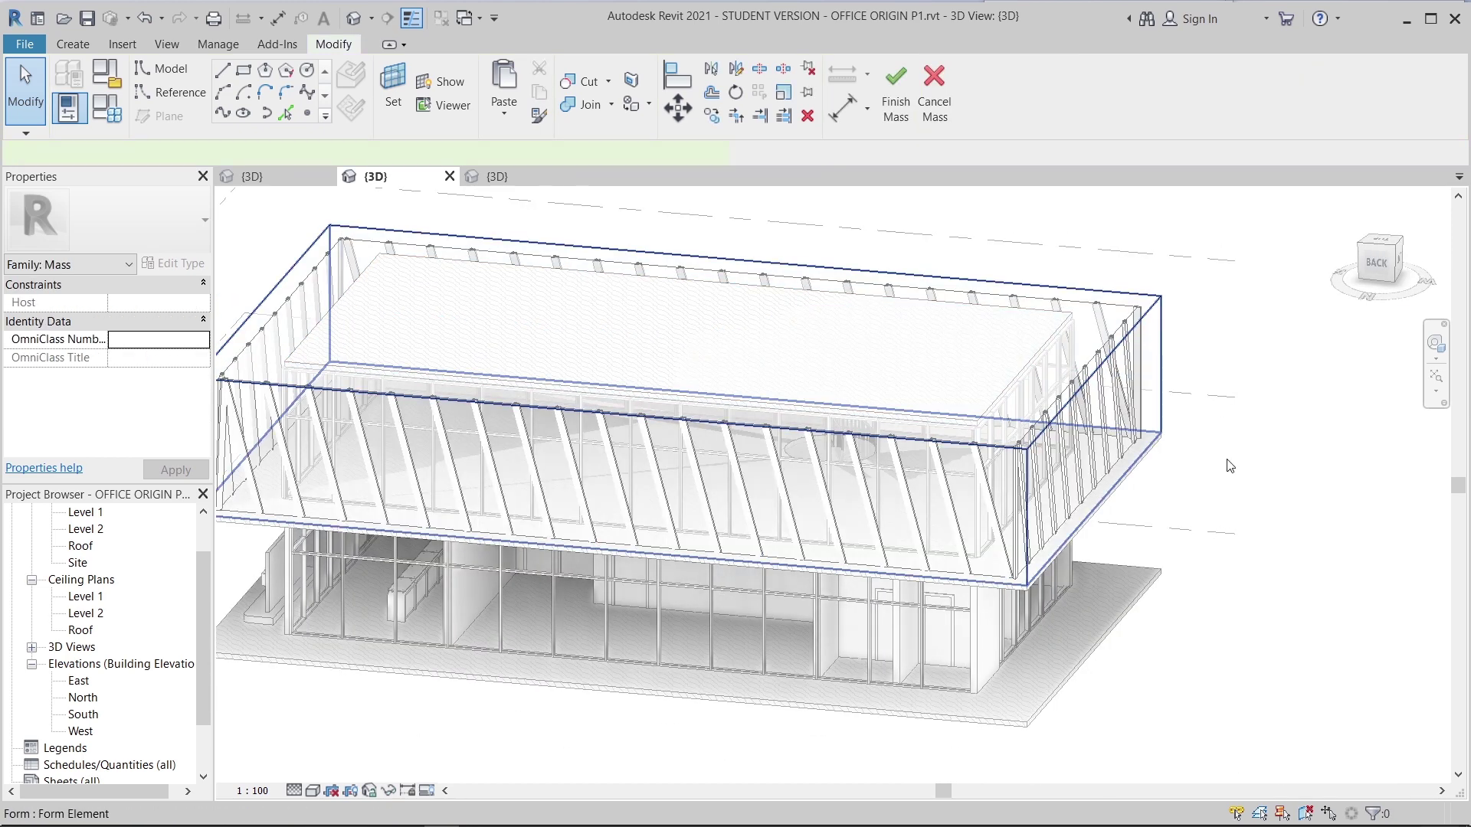
click(1229, 466)
key(h)
key(i)
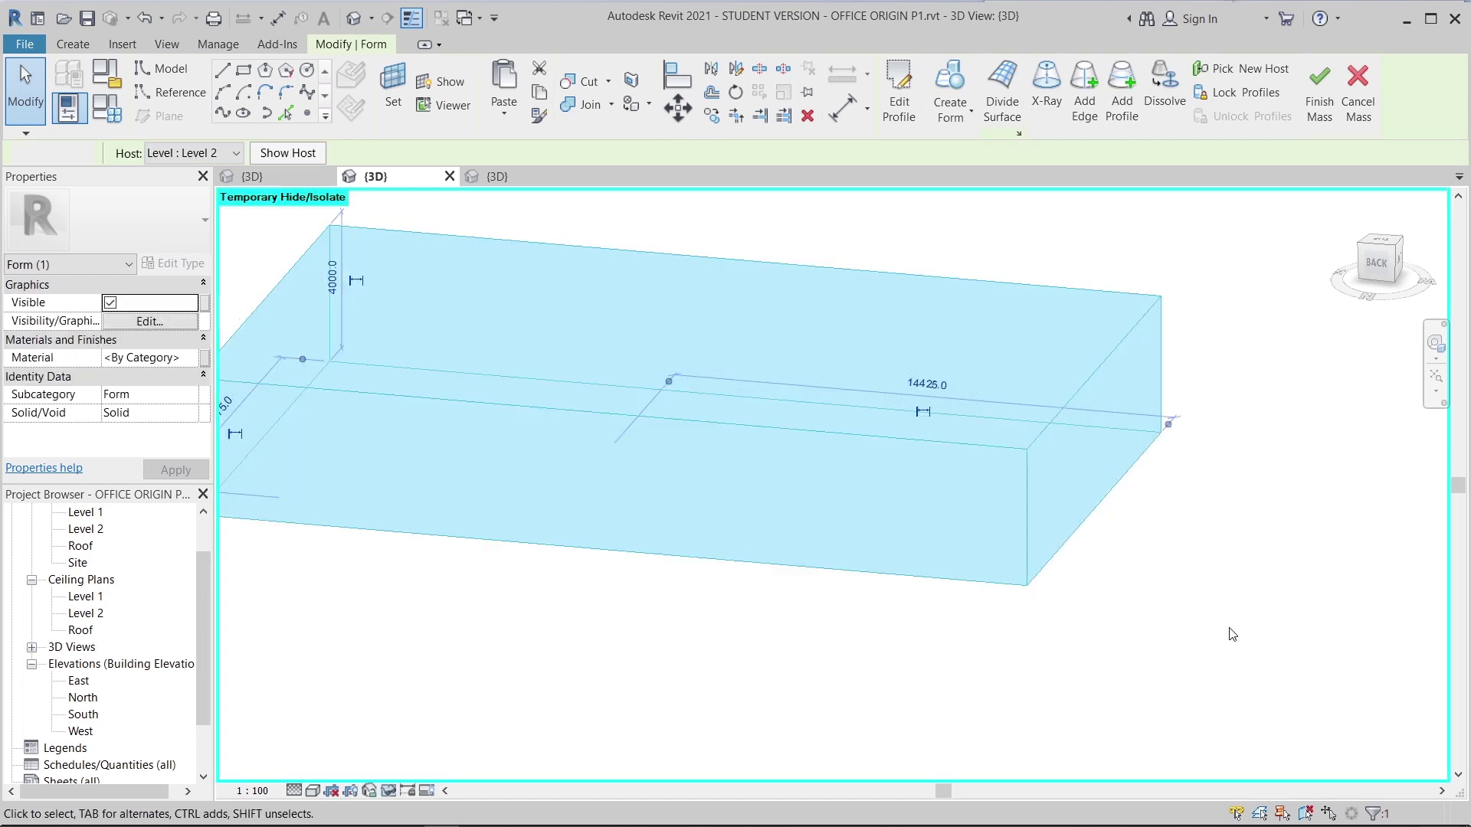
- Divide the form's short left face into vertical strips, with the U grid off and the V grid number at 10
click(1230, 625)
key(Tab)
key(Tab)
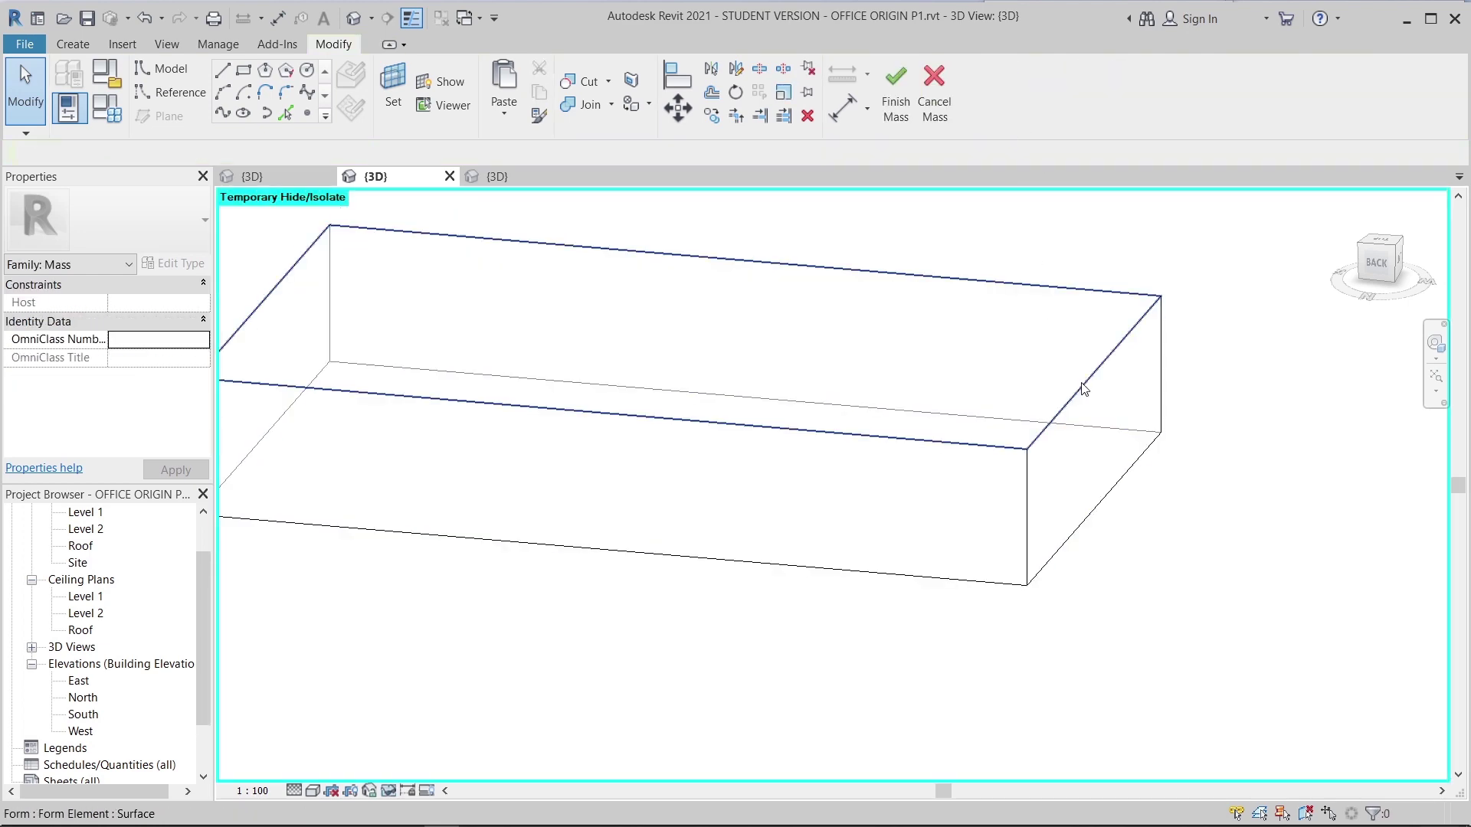
click(1085, 389)
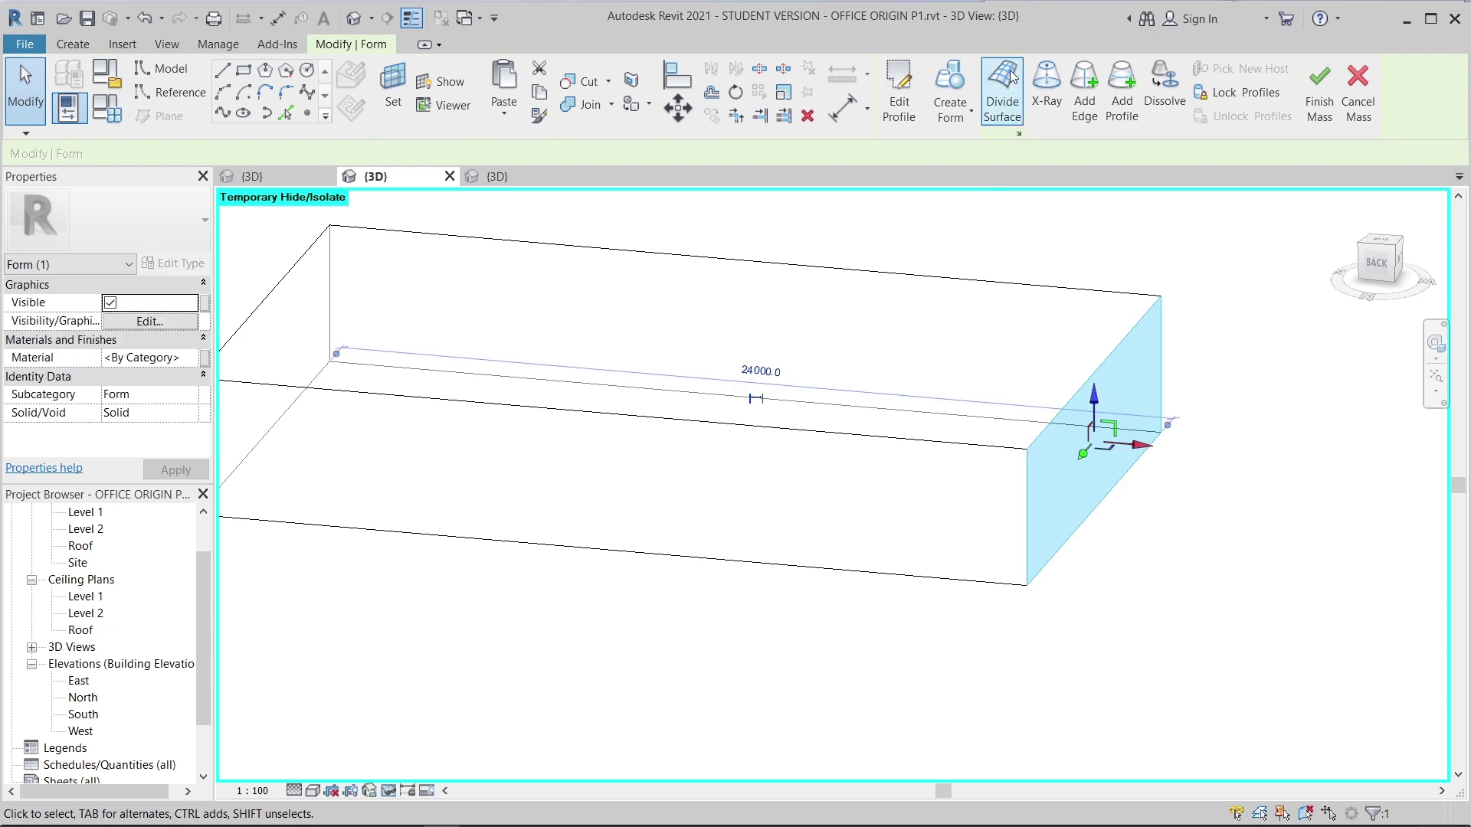
click(1002, 91)
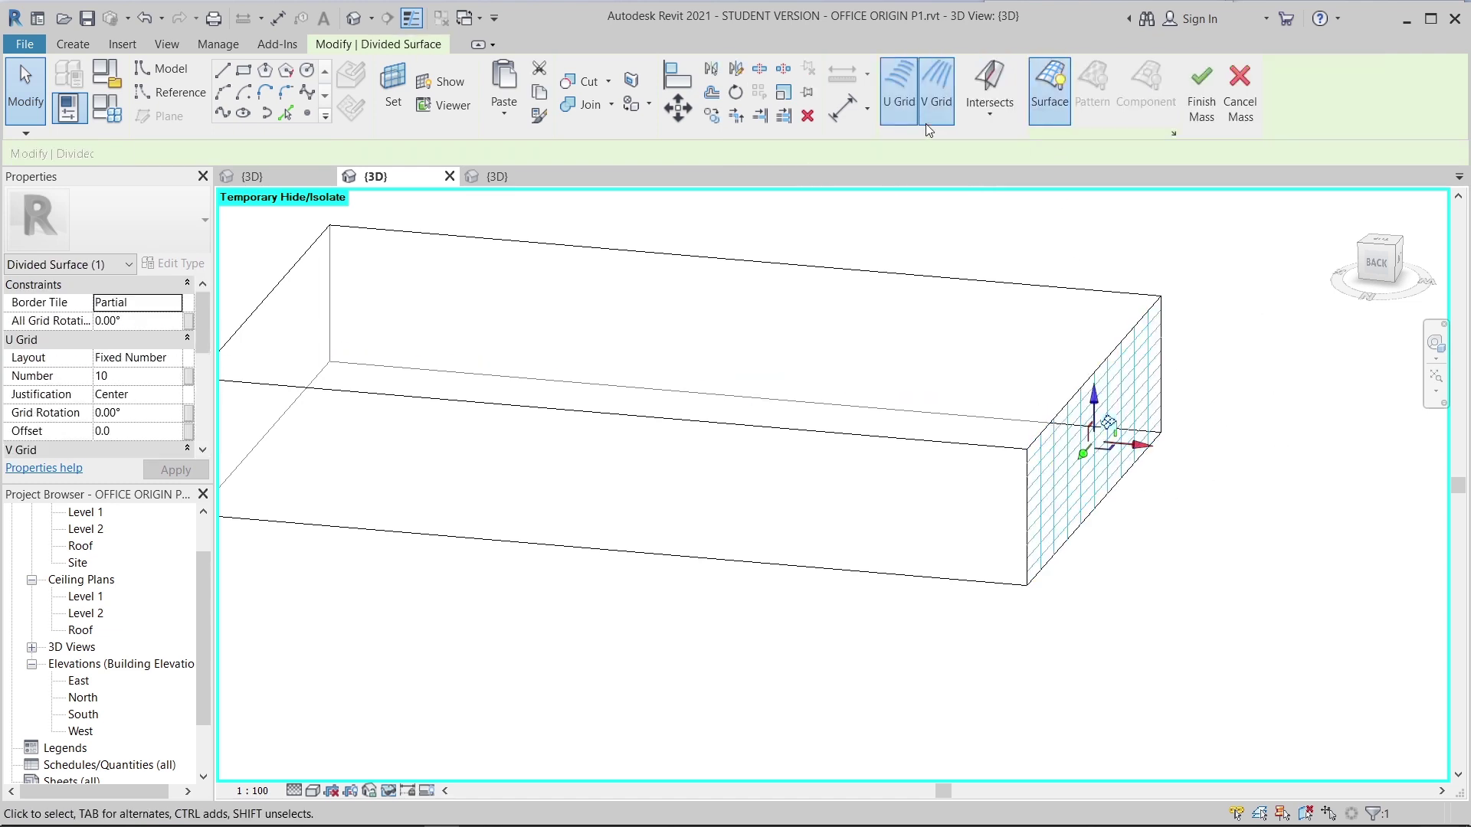
click(899, 88)
click(761, 151)
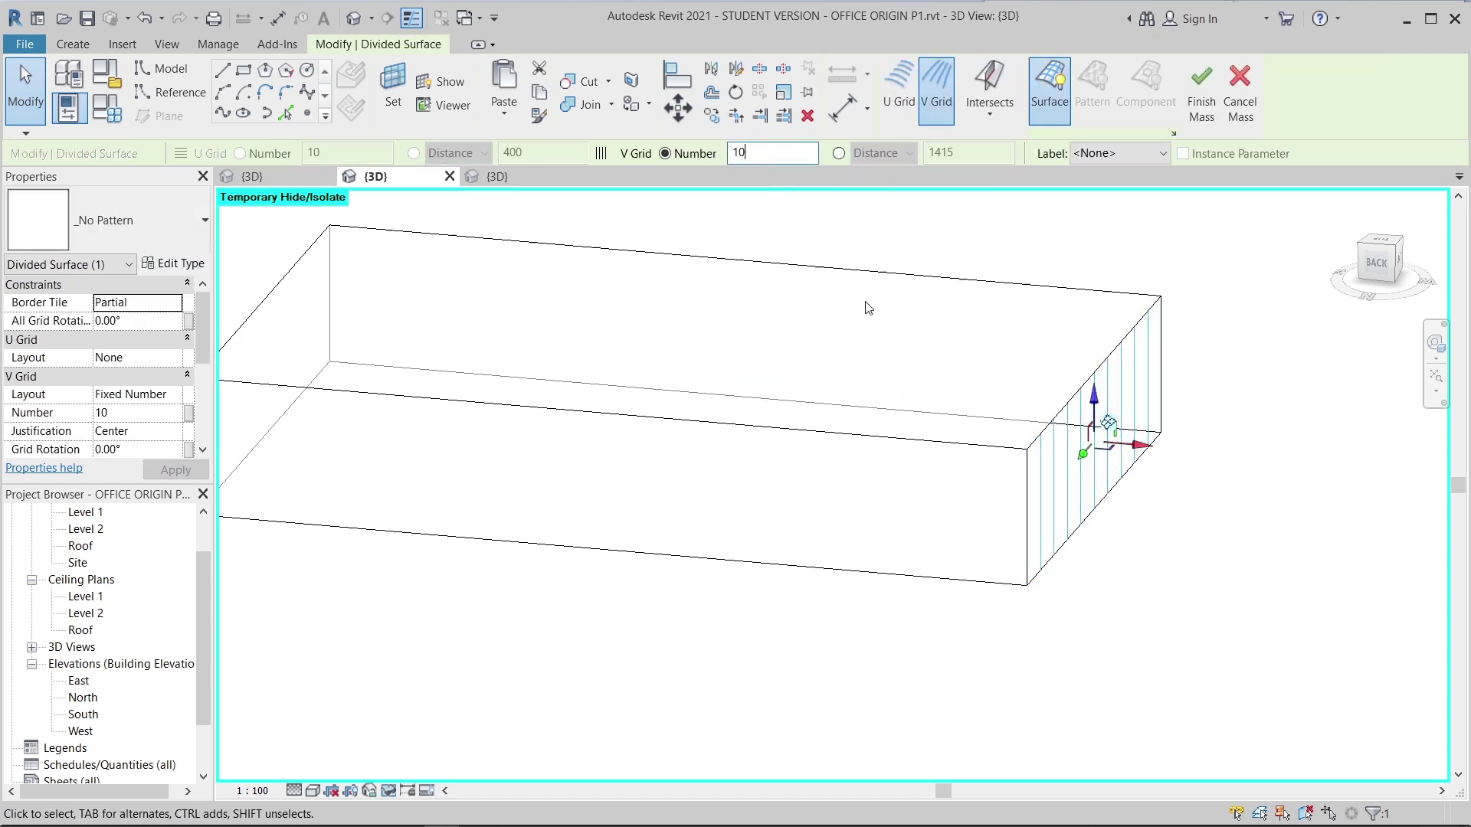
click(761, 598)
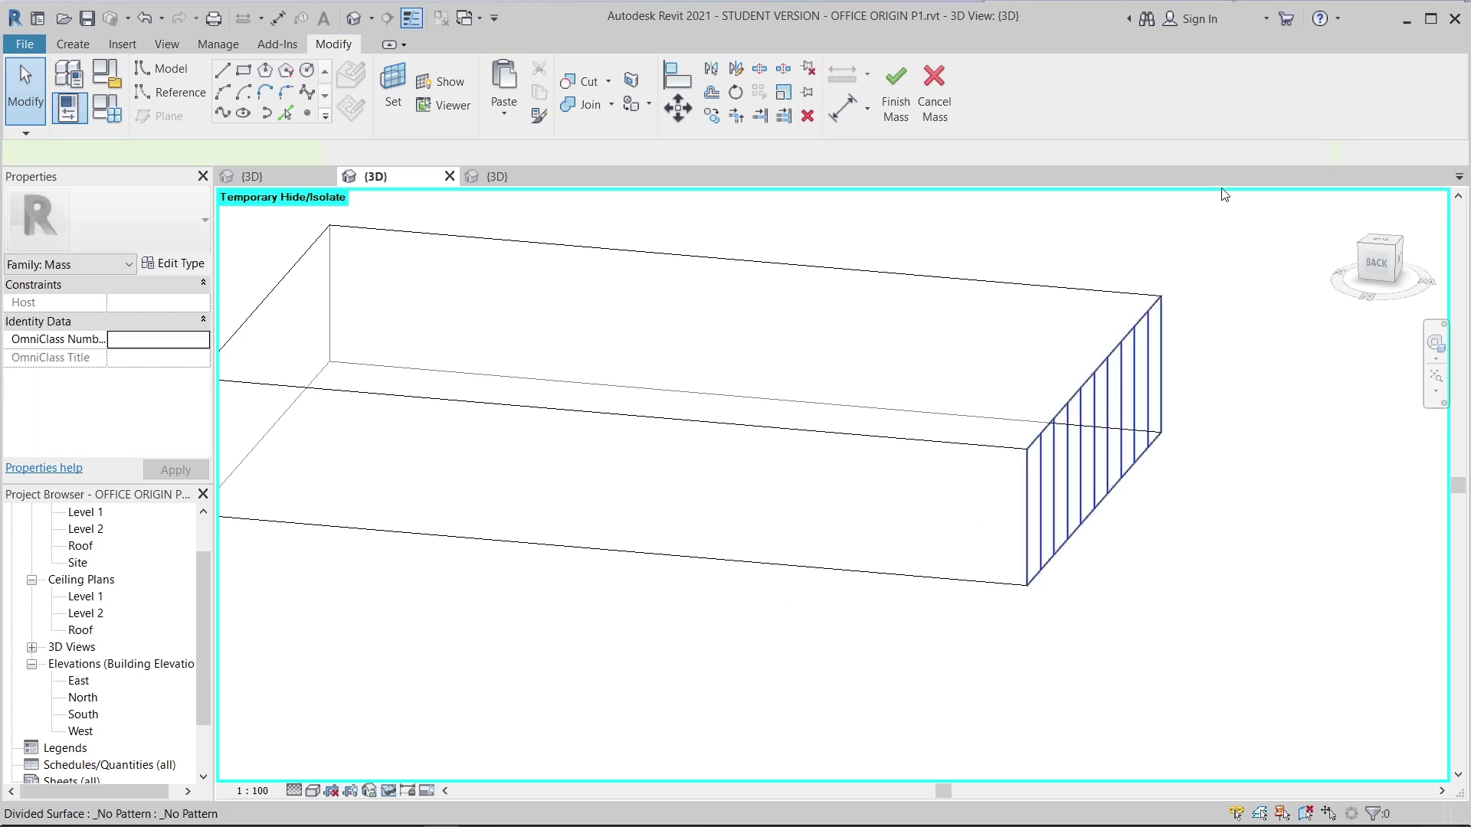
- Turn on the display of nodes for the divided short left face
click(1149, 337)
click(1174, 134)
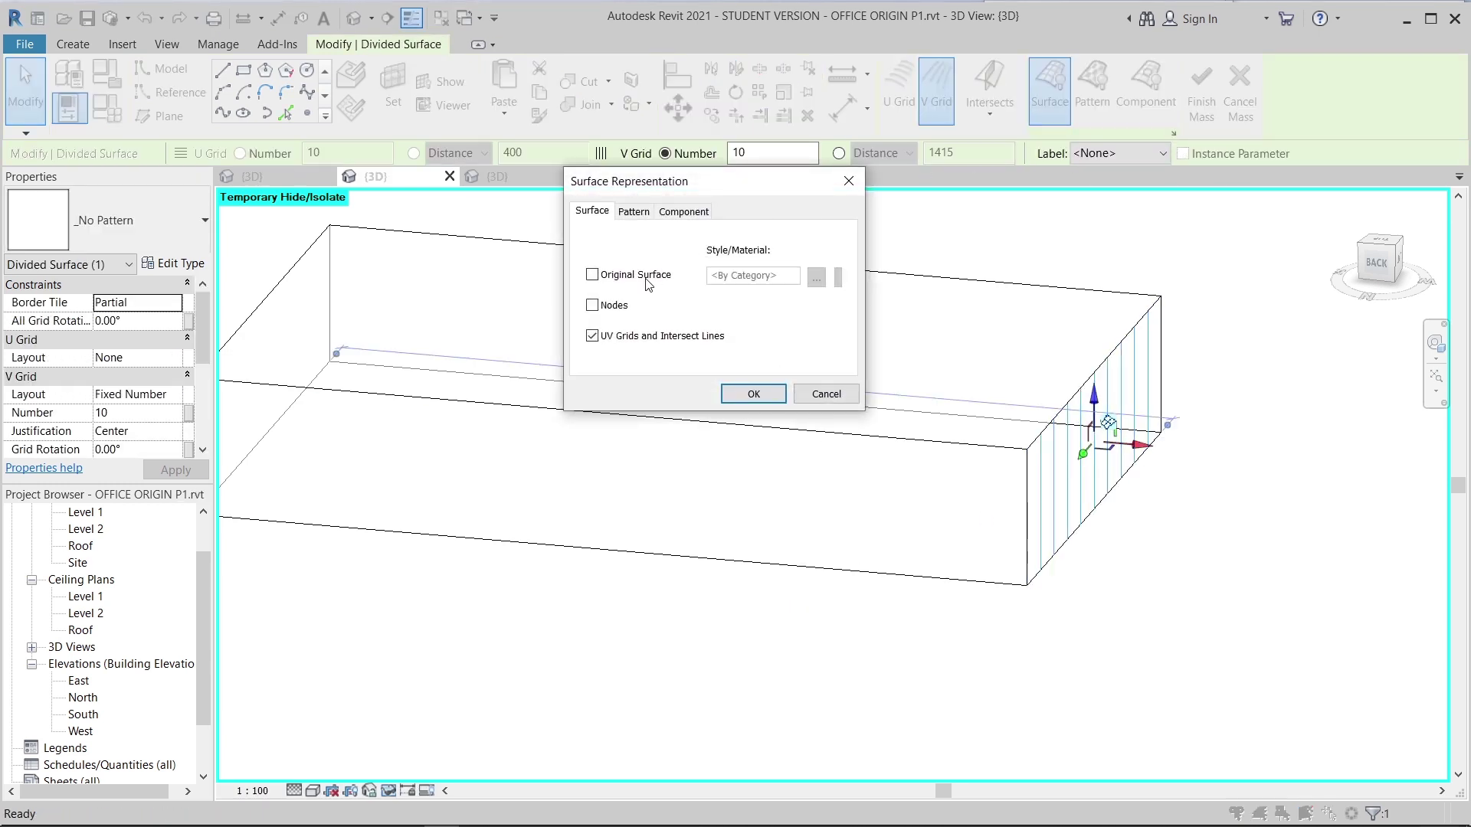
click(753, 394)
click(774, 664)
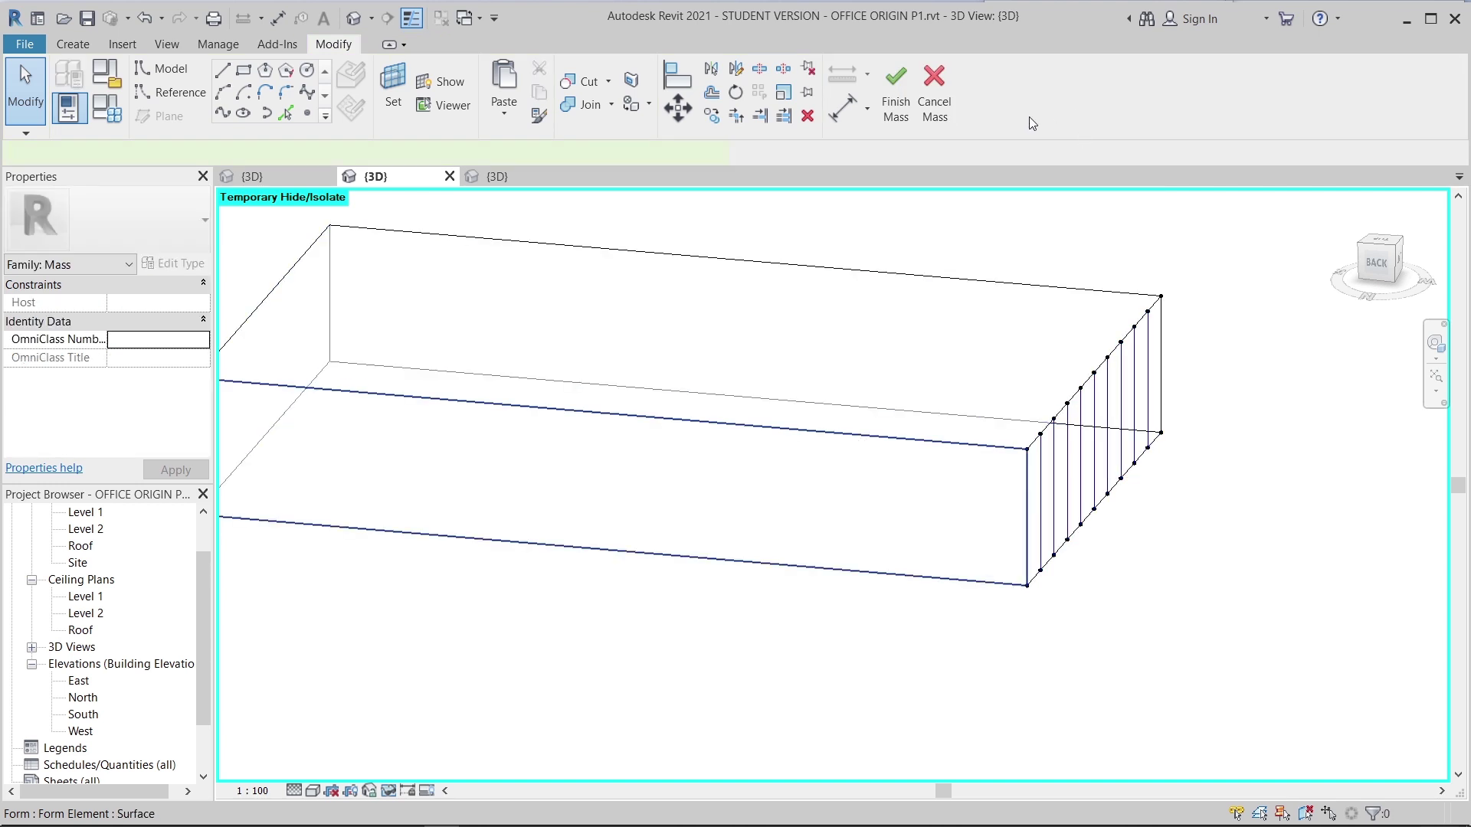
- Divide the form's long back face with the U grid off and 20 V grid divisions, and show its nodes
click(857, 442)
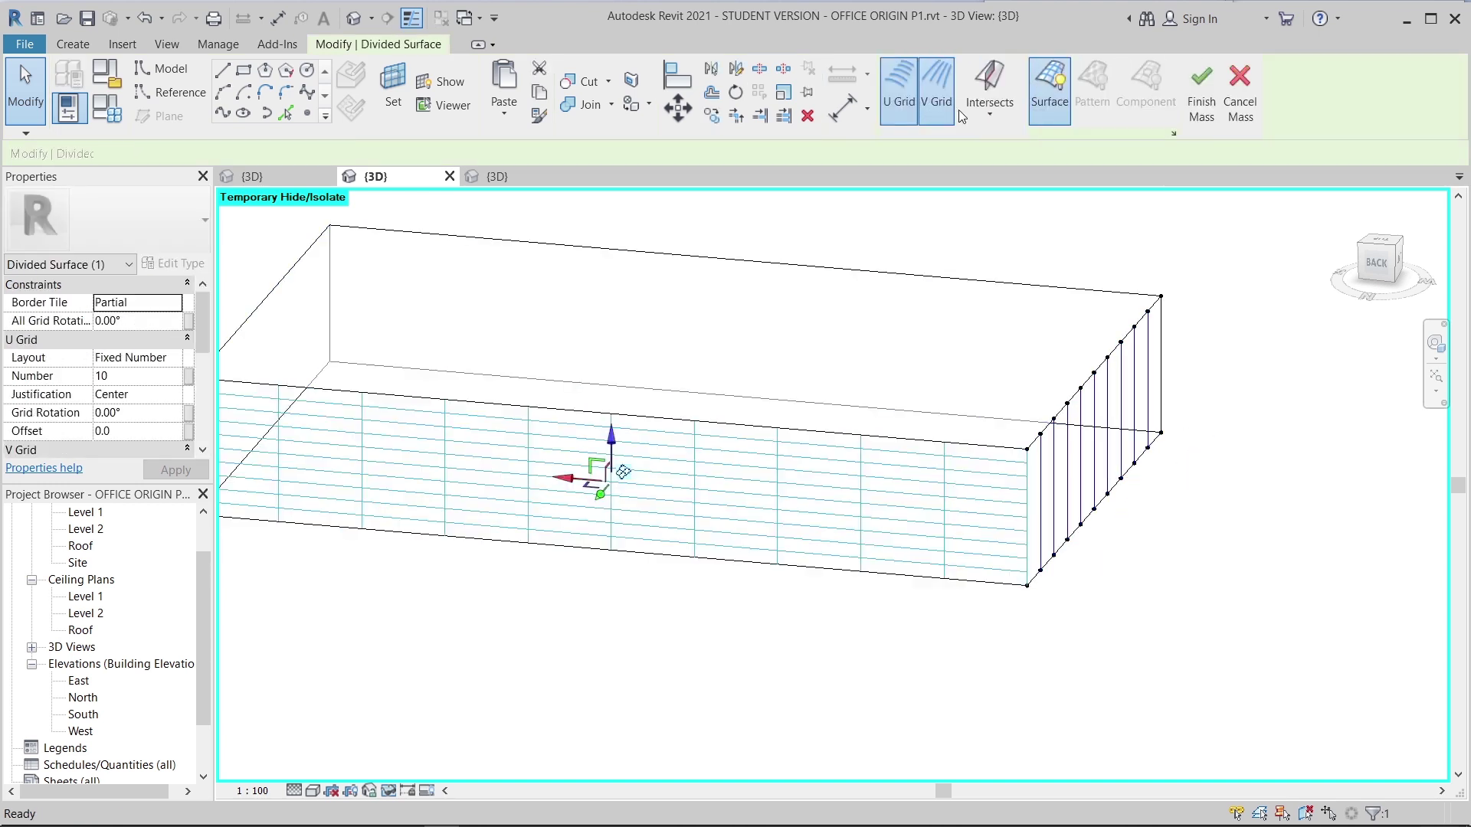
click(896, 88)
click(787, 151)
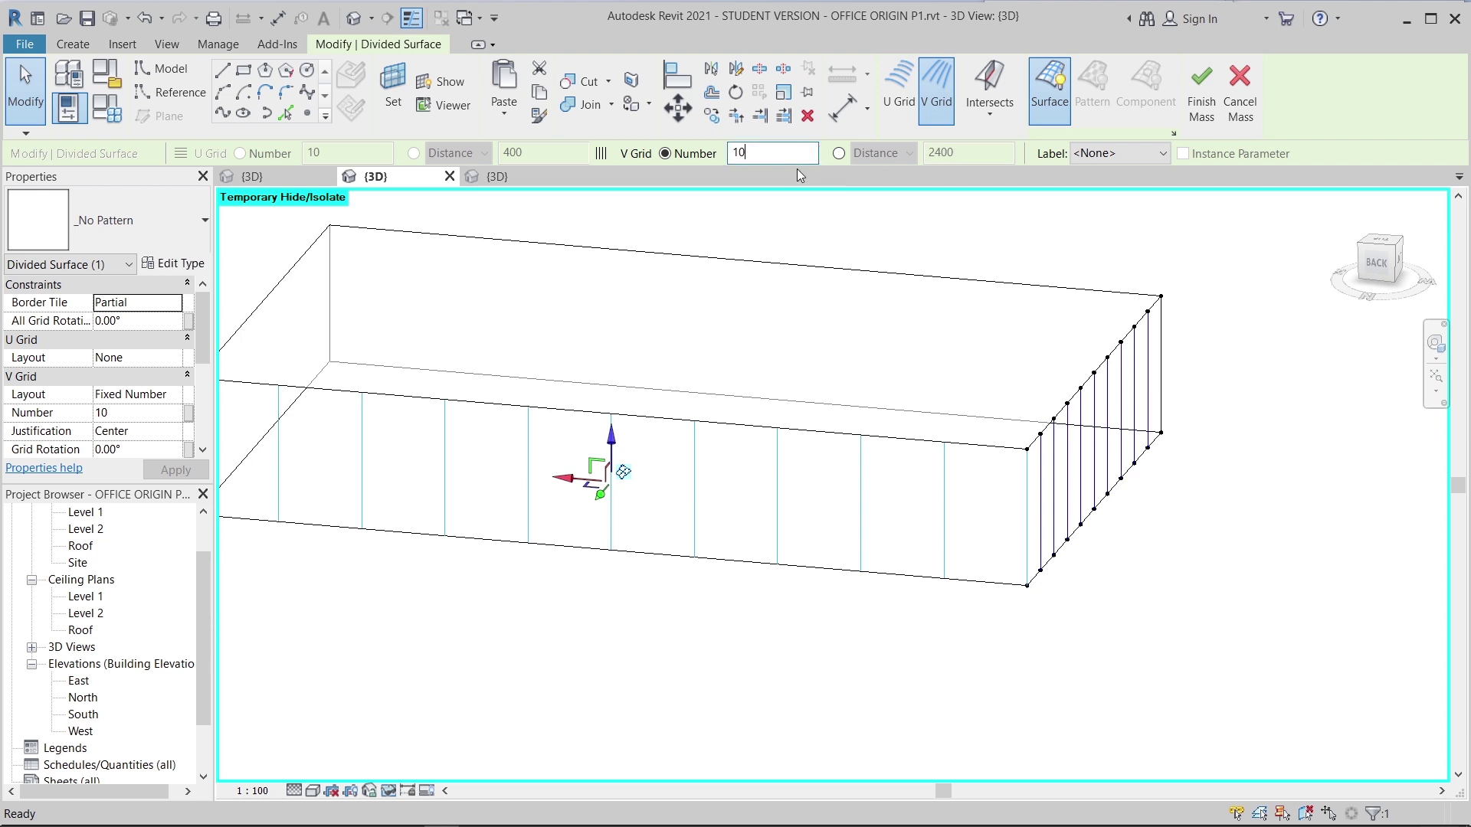
text(20)
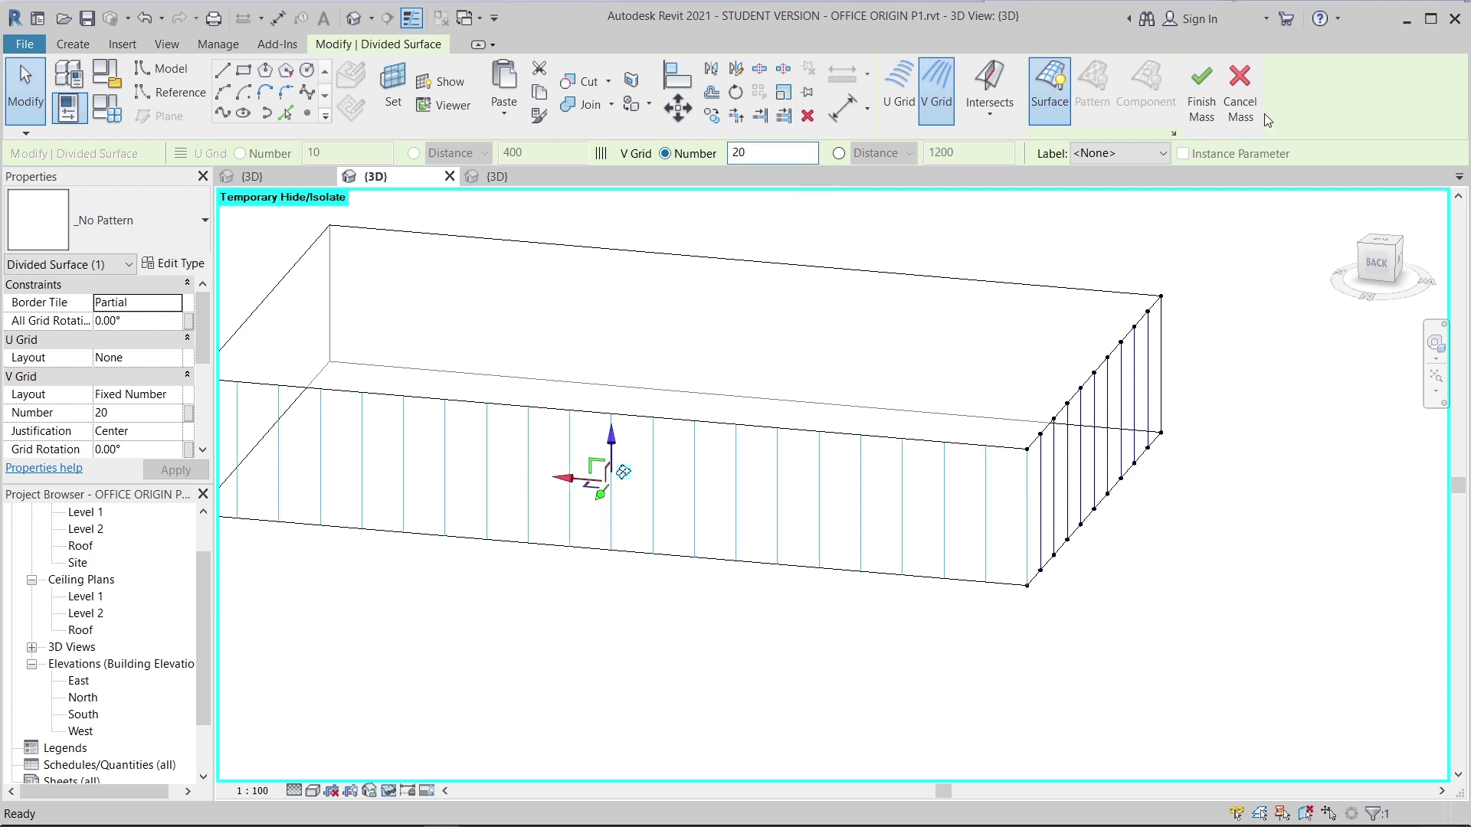
click(1173, 133)
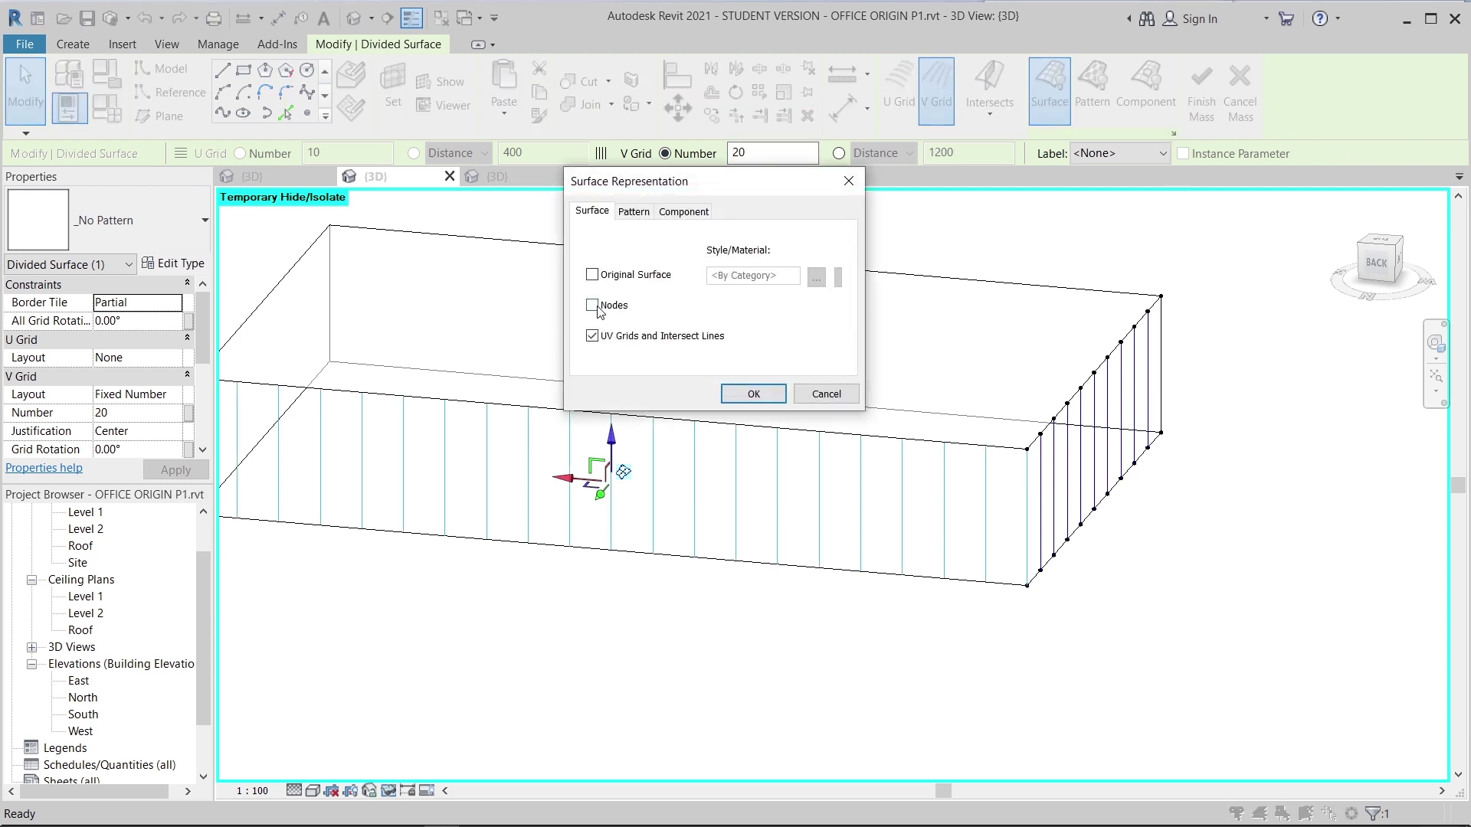
click(754, 396)
- Divide the form's short right face with the U grid off and 10 V grid divisions, and show its nodes
shift+middle_drag(697, 617, 763, 629)
scroll(568, 496, up, 3)
key(Tab)
key(Tab)
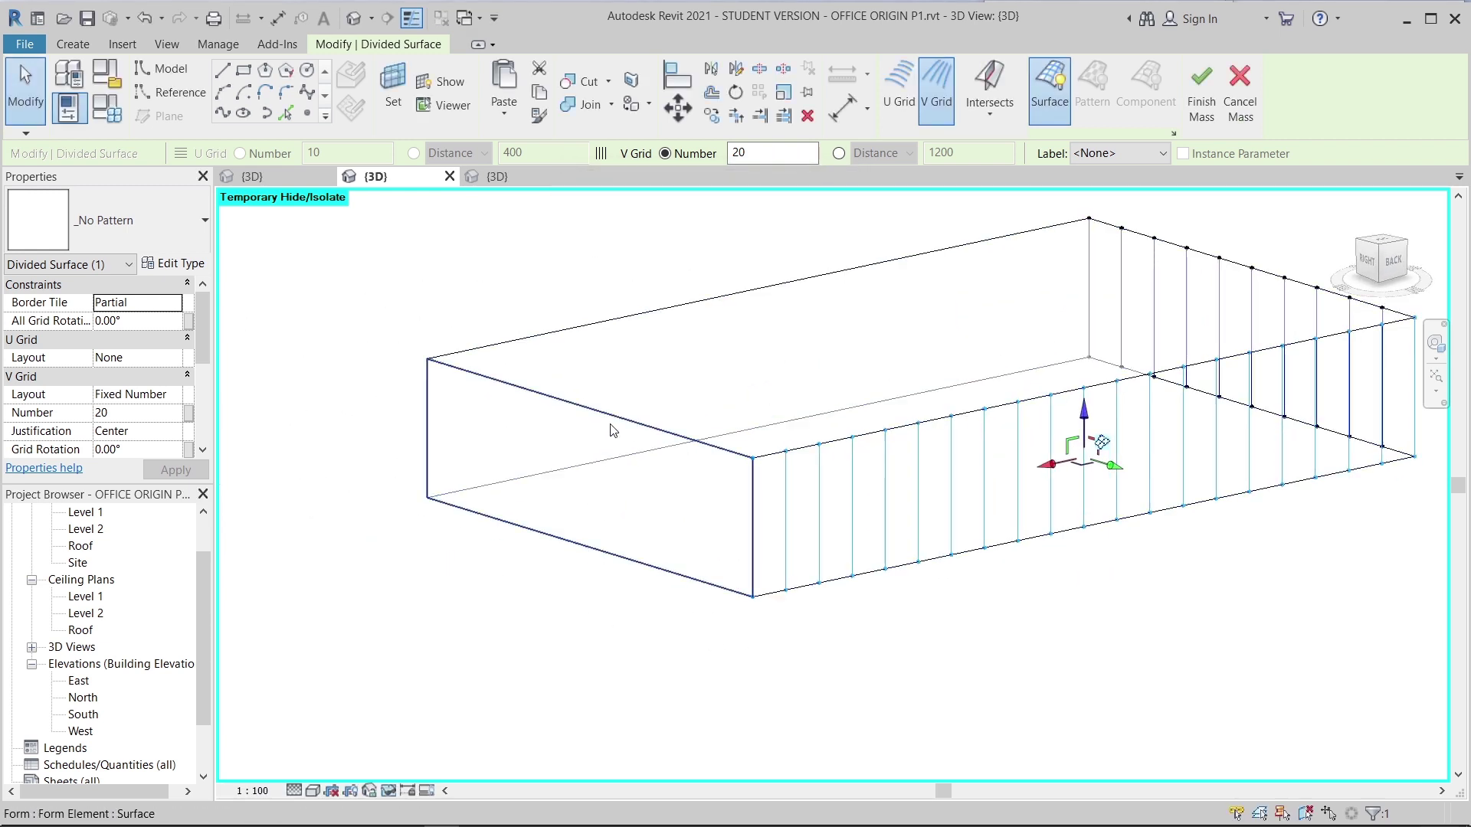
click(958, 269)
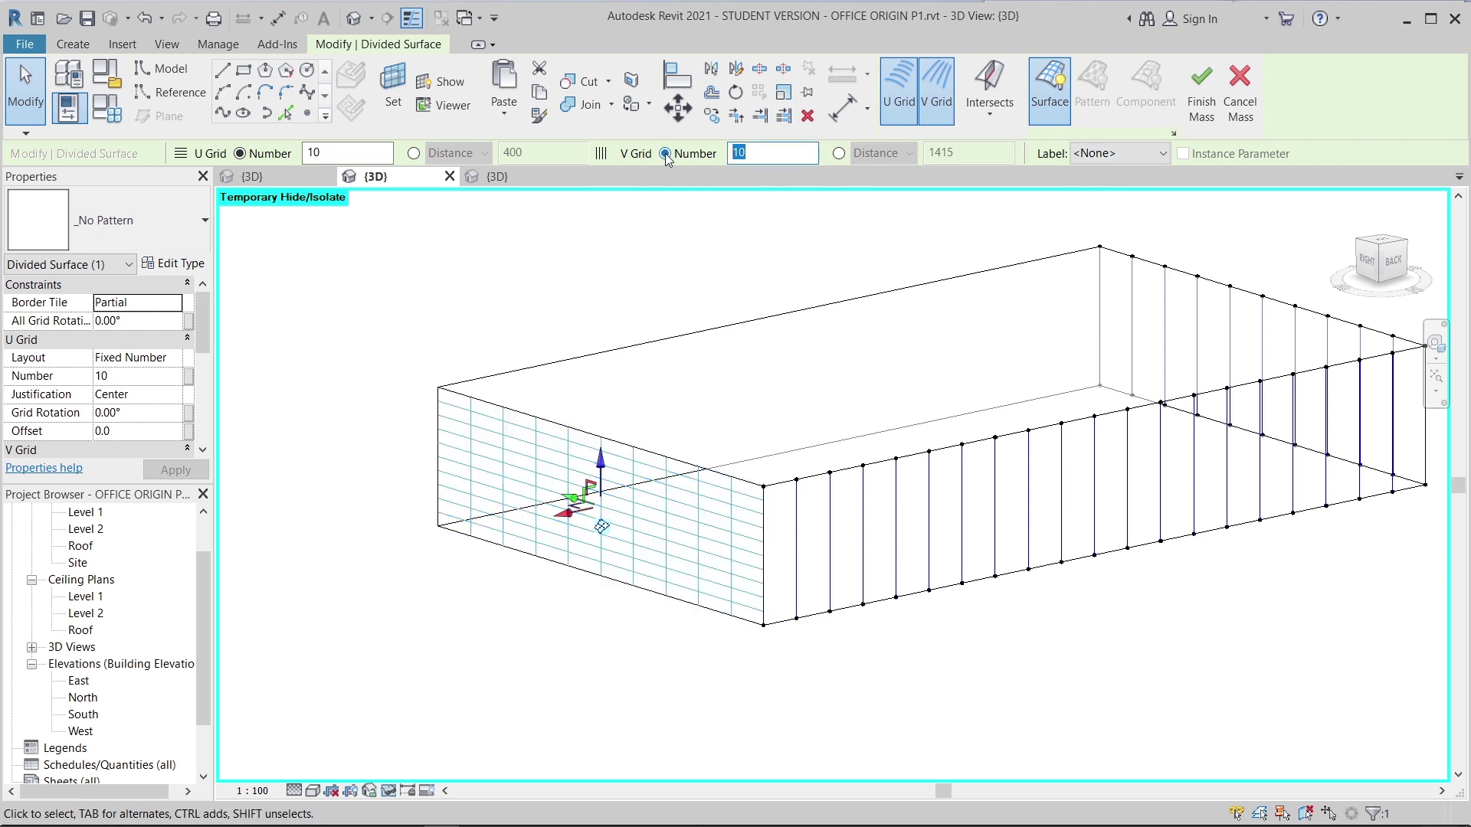
text(20)
key(Return)
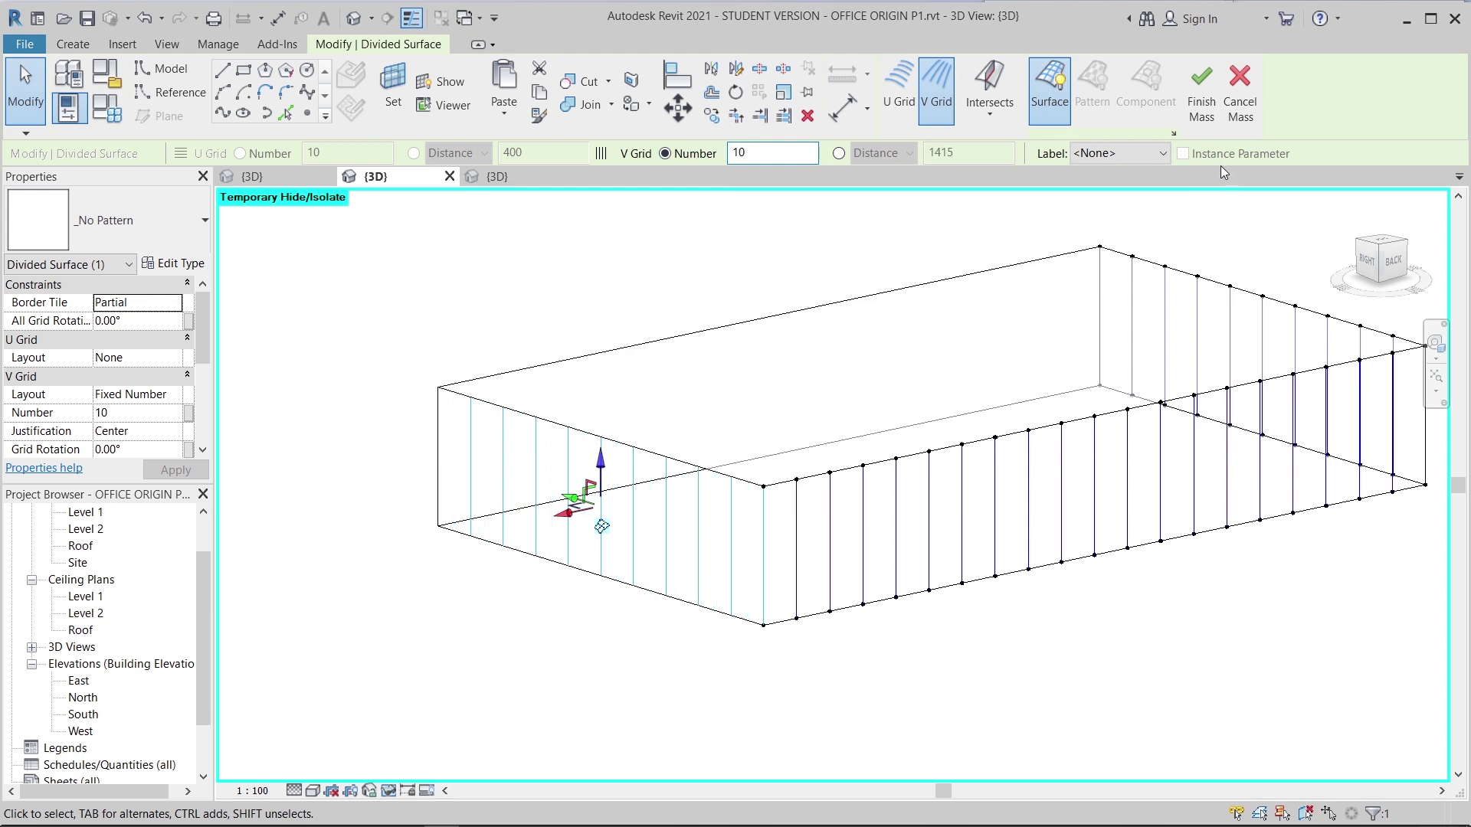
click(1173, 134)
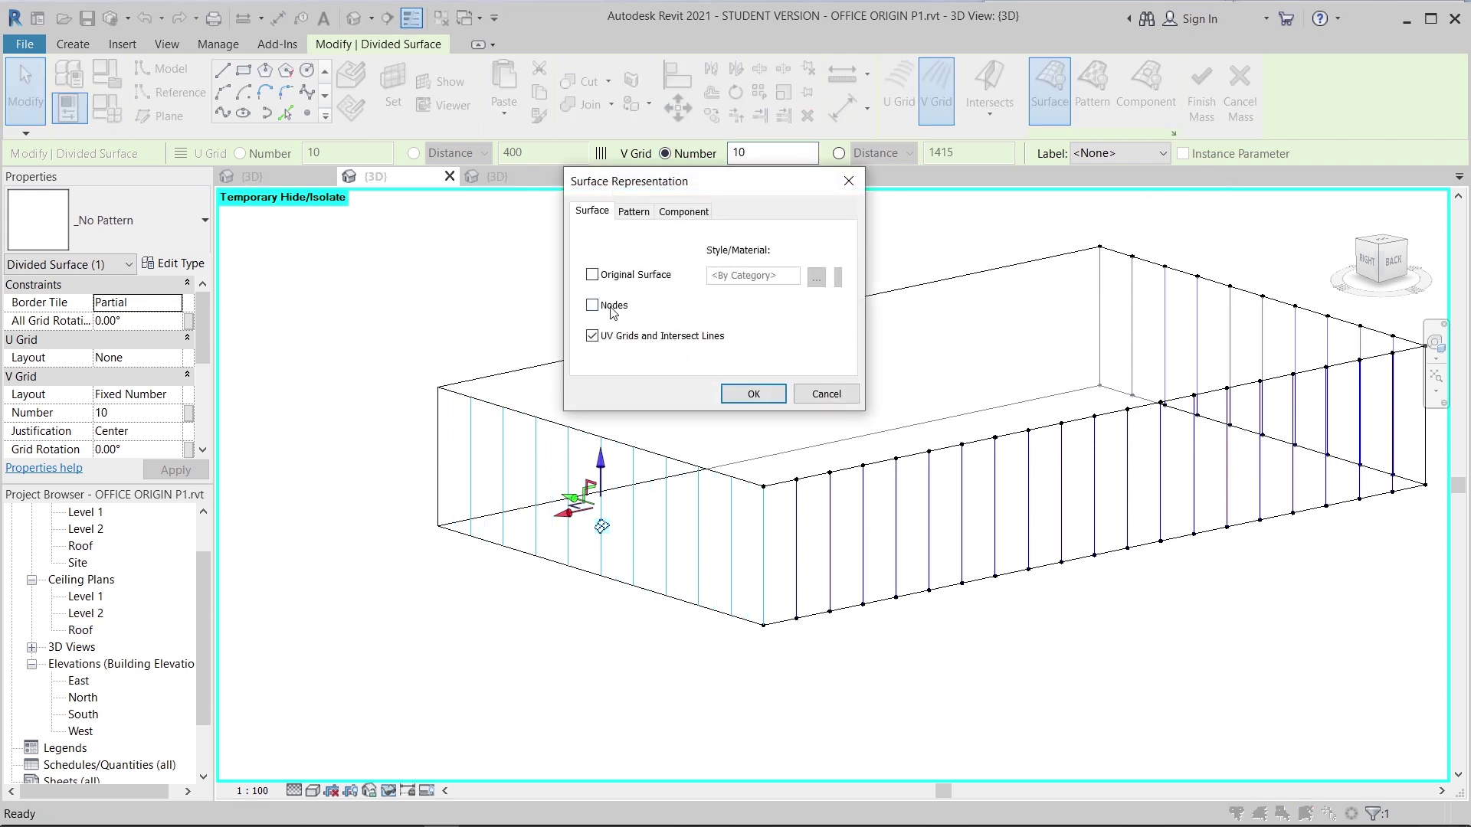
click(737, 395)
- Divide the form's long front face with nodes shown, the U grid off and 10 V grid divisions
shift+middle_drag(613, 641, 679, 421)
key(Escape)
key(Tab)
key(Tab)
key(Tab)
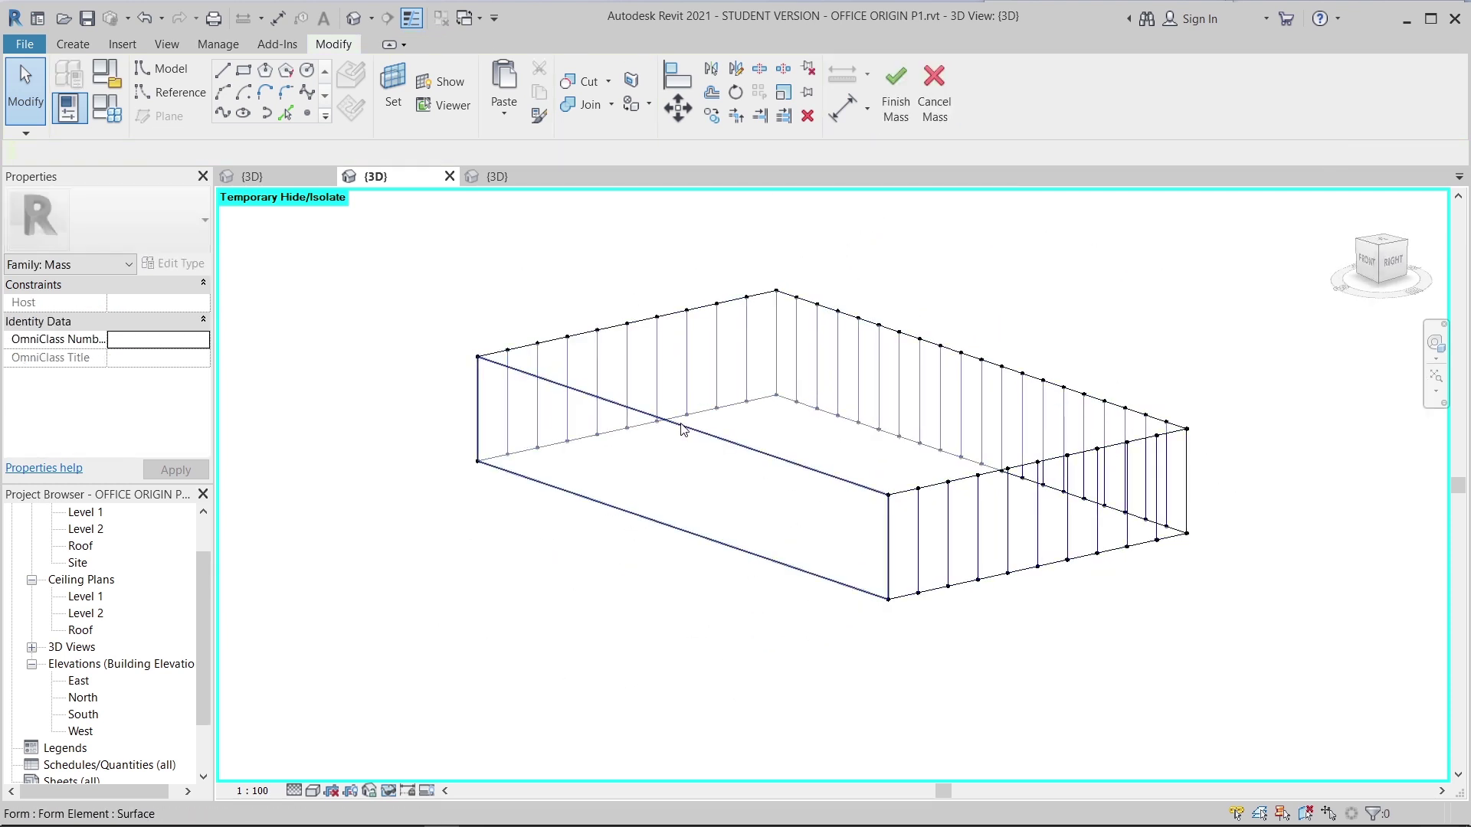
click(681, 429)
scroll(563, 540, down, 3)
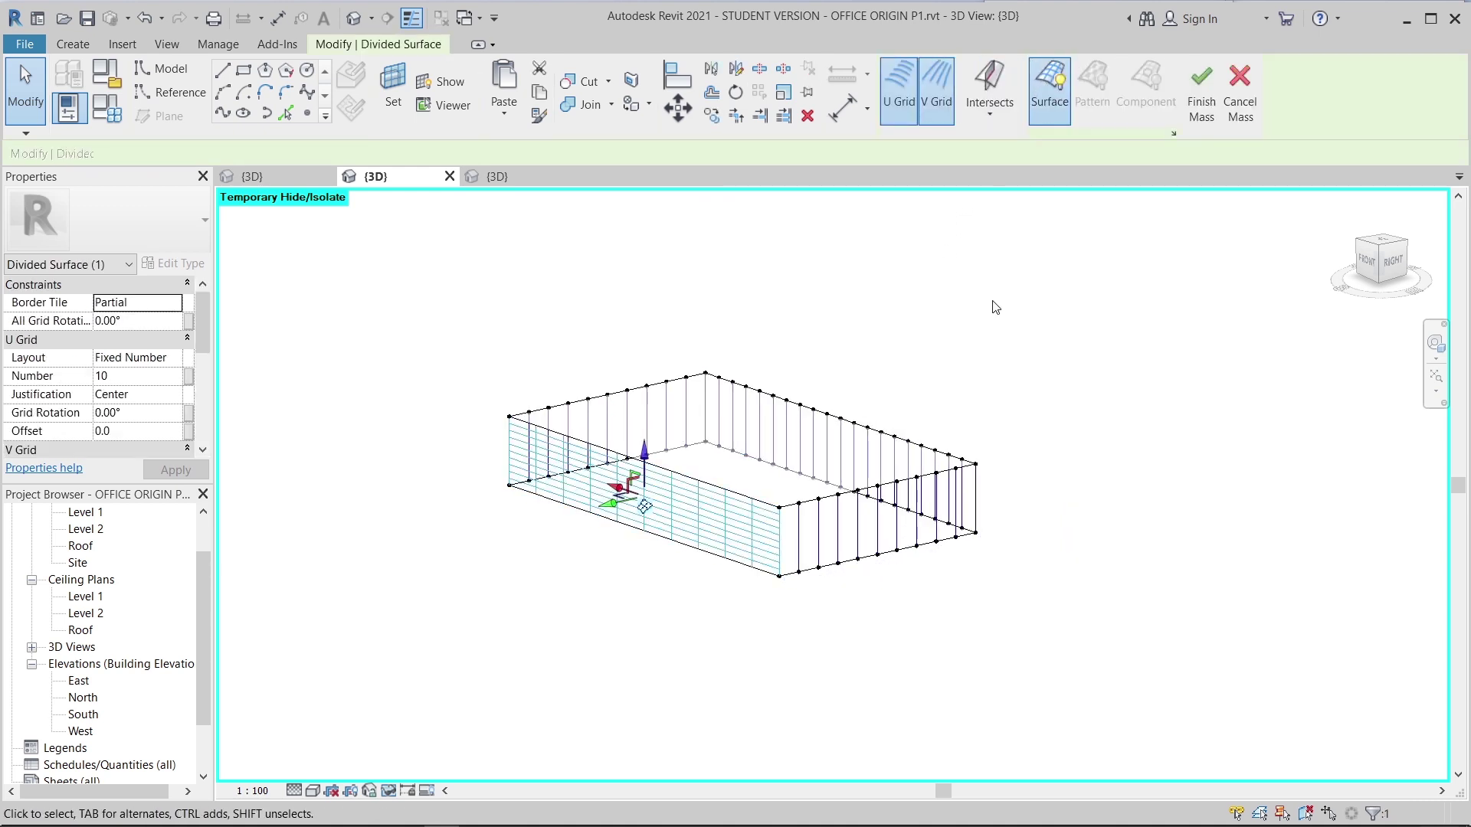
click(1176, 133)
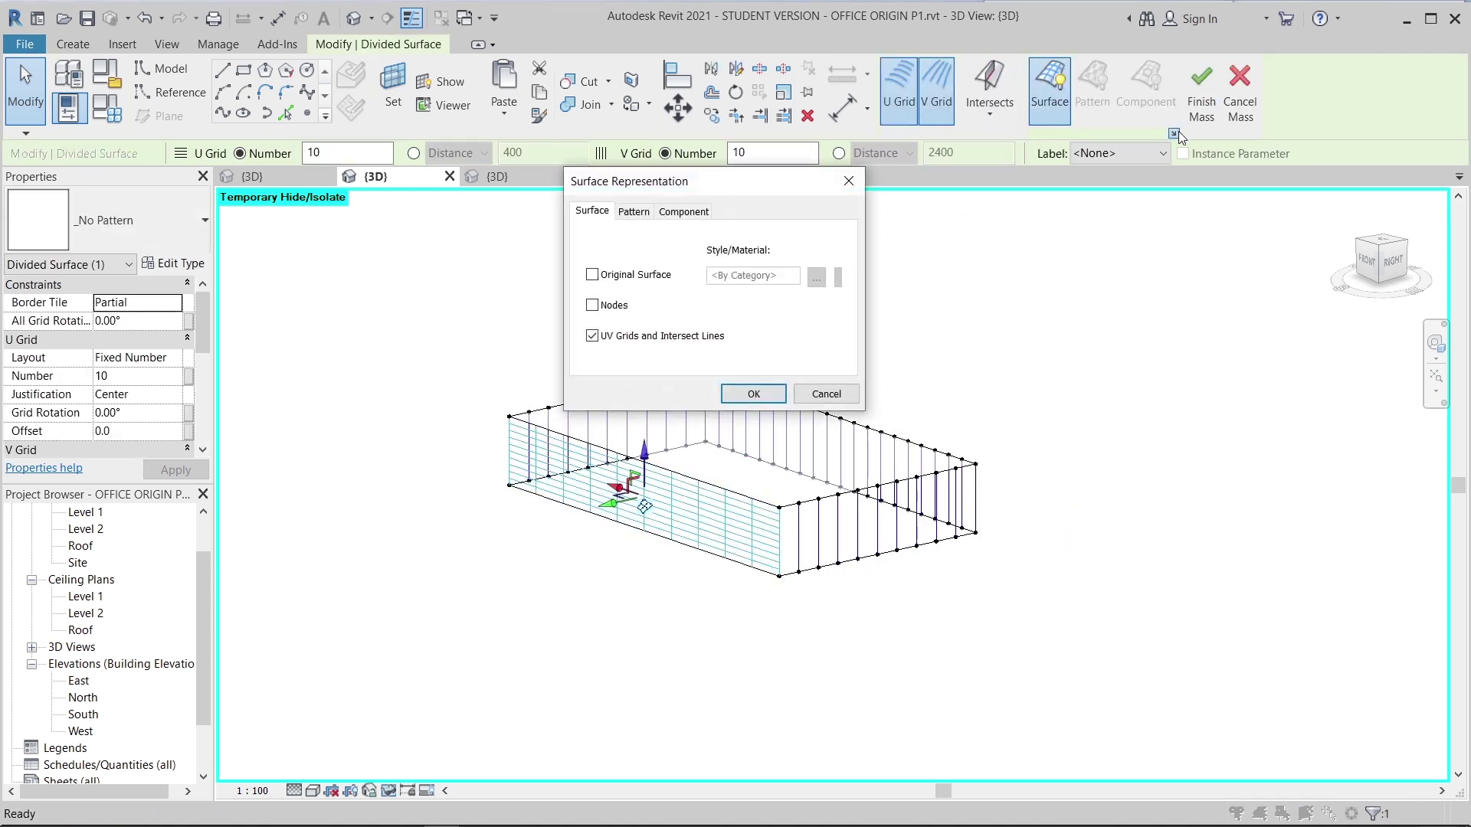
click(748, 397)
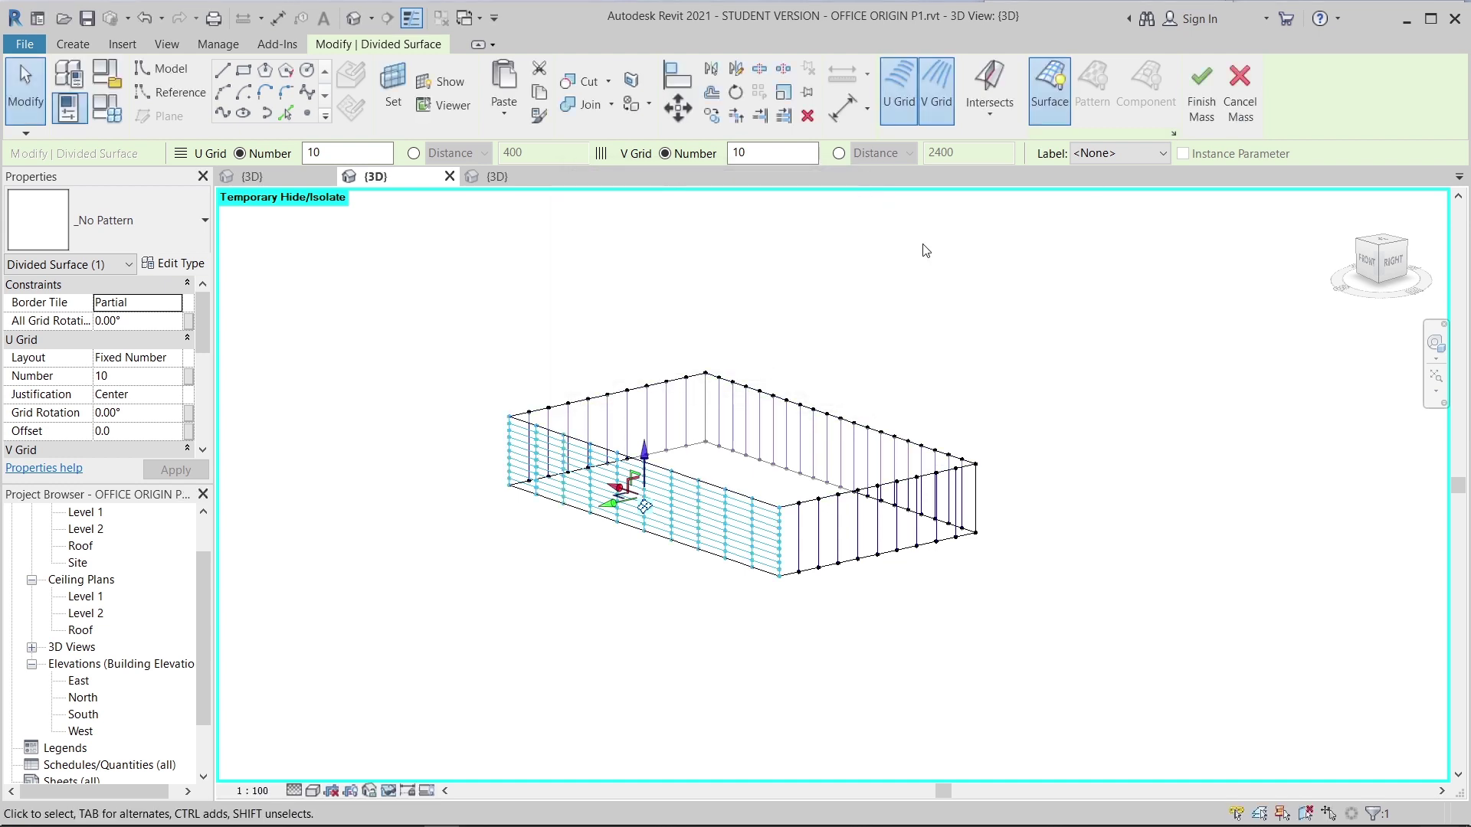
click(899, 88)
mouse_move(578, 649)
shift+middle_down()
mouse_move(778, 644)
mouse_move(620, 628)
mouse_move(861, 644)
mouse_move(995, 607)
mouse_move(863, 697)
mouse_move(931, 658)
mouse_move(768, 630)
mouse_move(715, 643)
mouse_move(811, 624)
mouse_move(528, 646)
mouse_move(554, 644)
shift+middle_up()
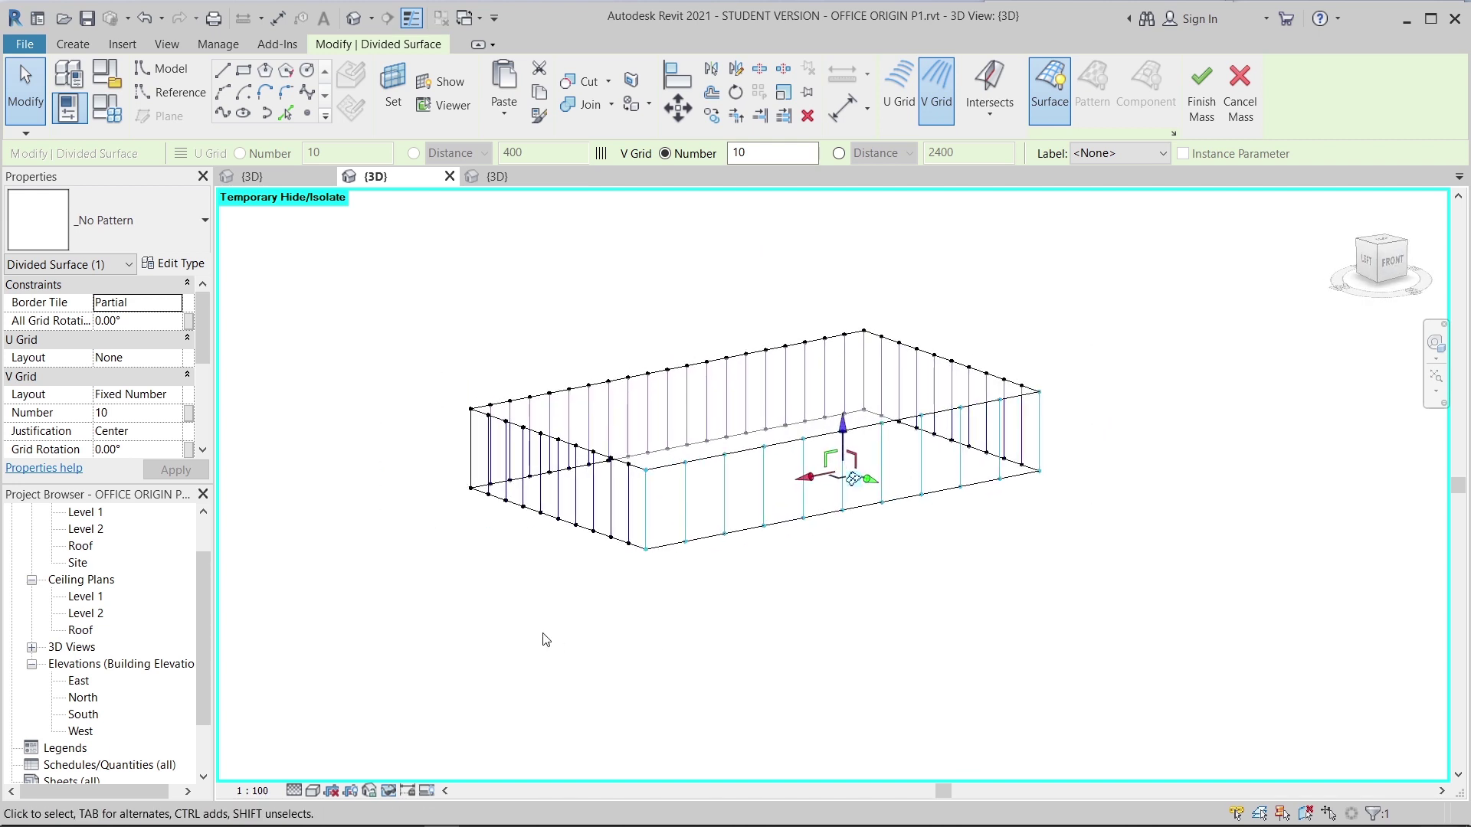
scroll(545, 639, down, 1)
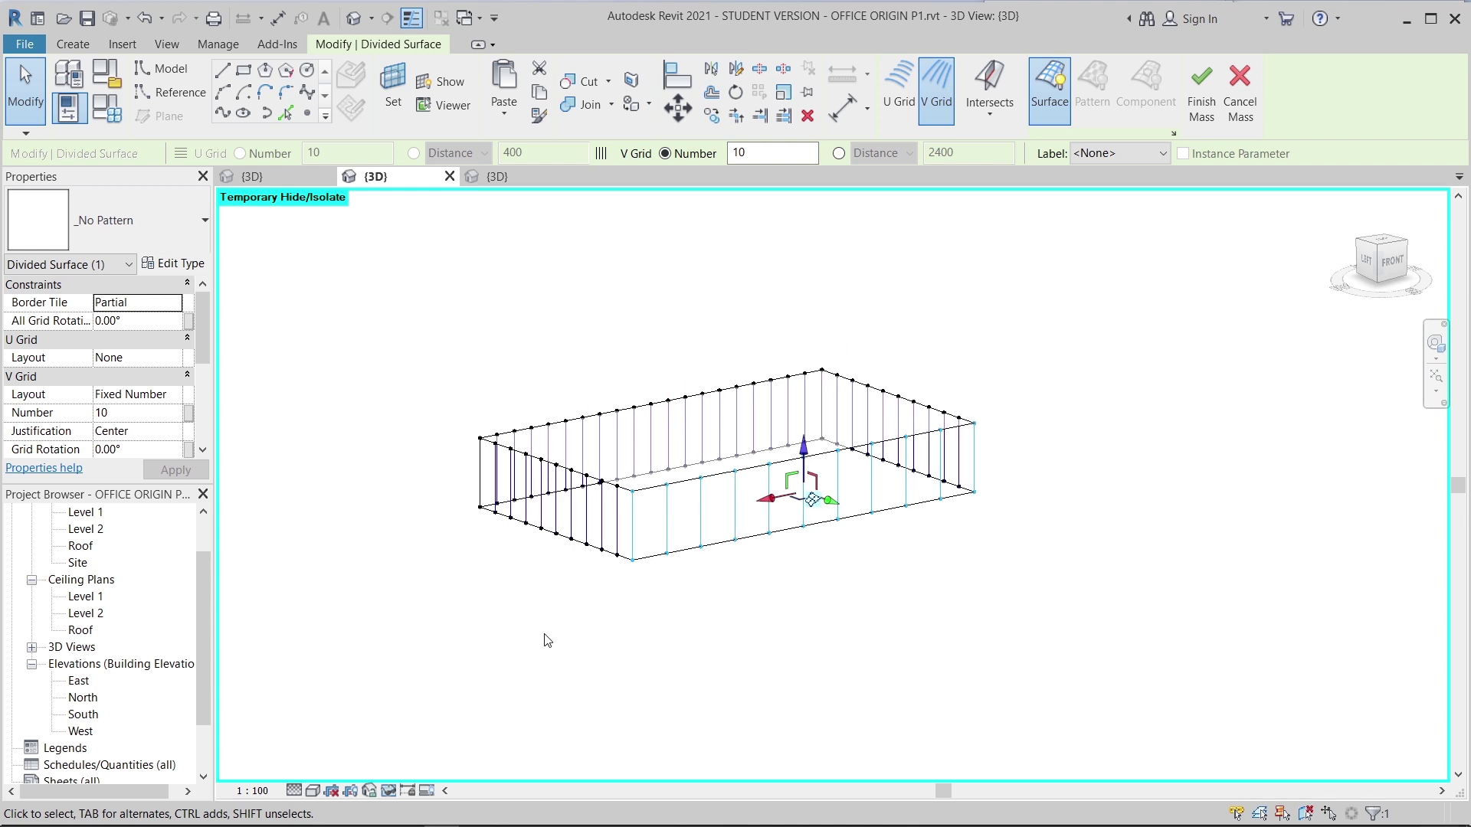
shift+middle_drag(553, 640, 872, 652)
click(922, 572)
- Place vertical Family2 fins at the front-left corner, the front face's first gridline and the left face's second gridline from that corner
scroll(787, 618, up, 1)
scroll(734, 616, up, 1)
key(c)
key(m)
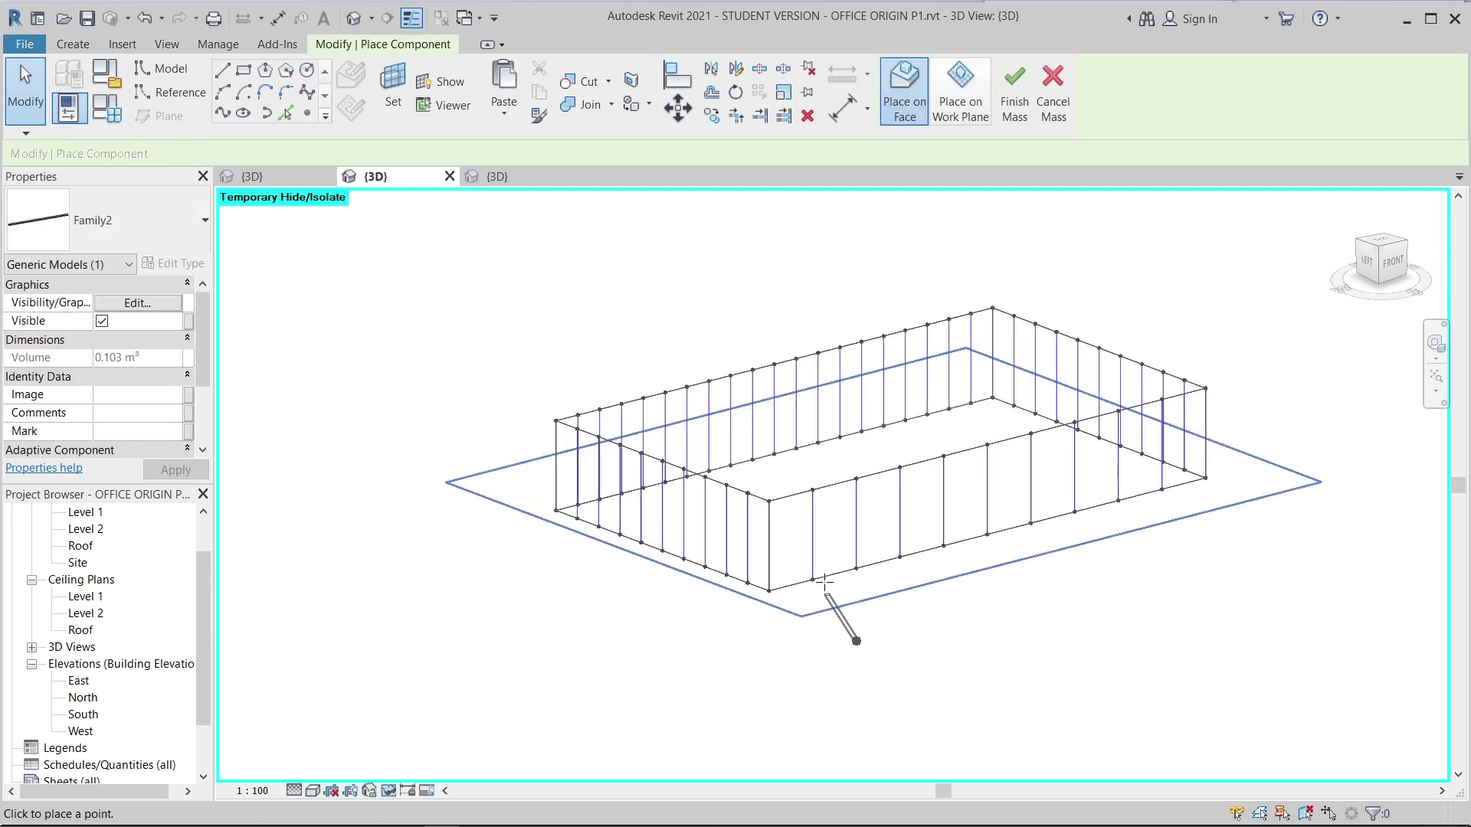
scroll(842, 613, up, 3)
click(770, 519)
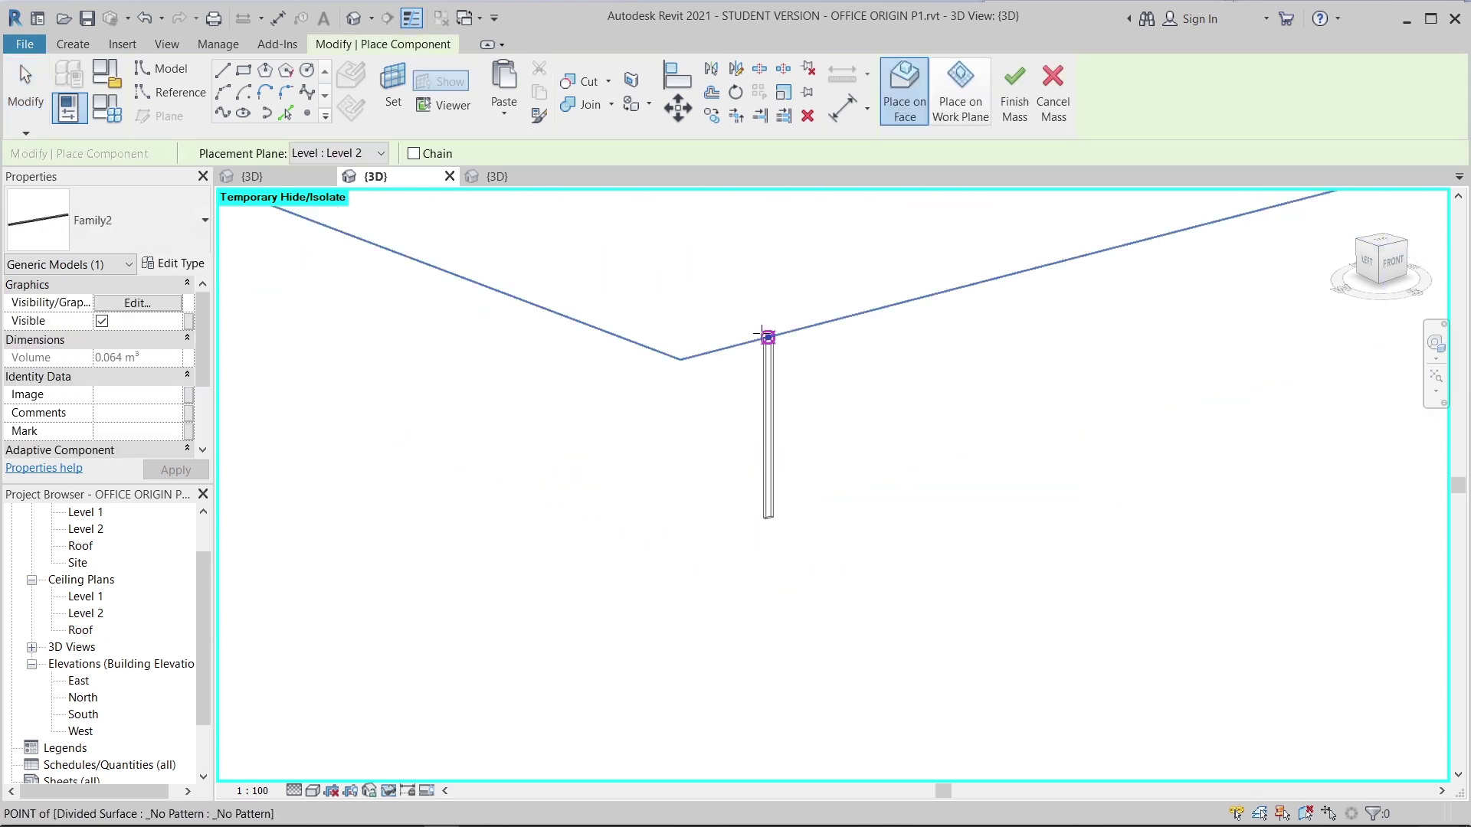
click(768, 337)
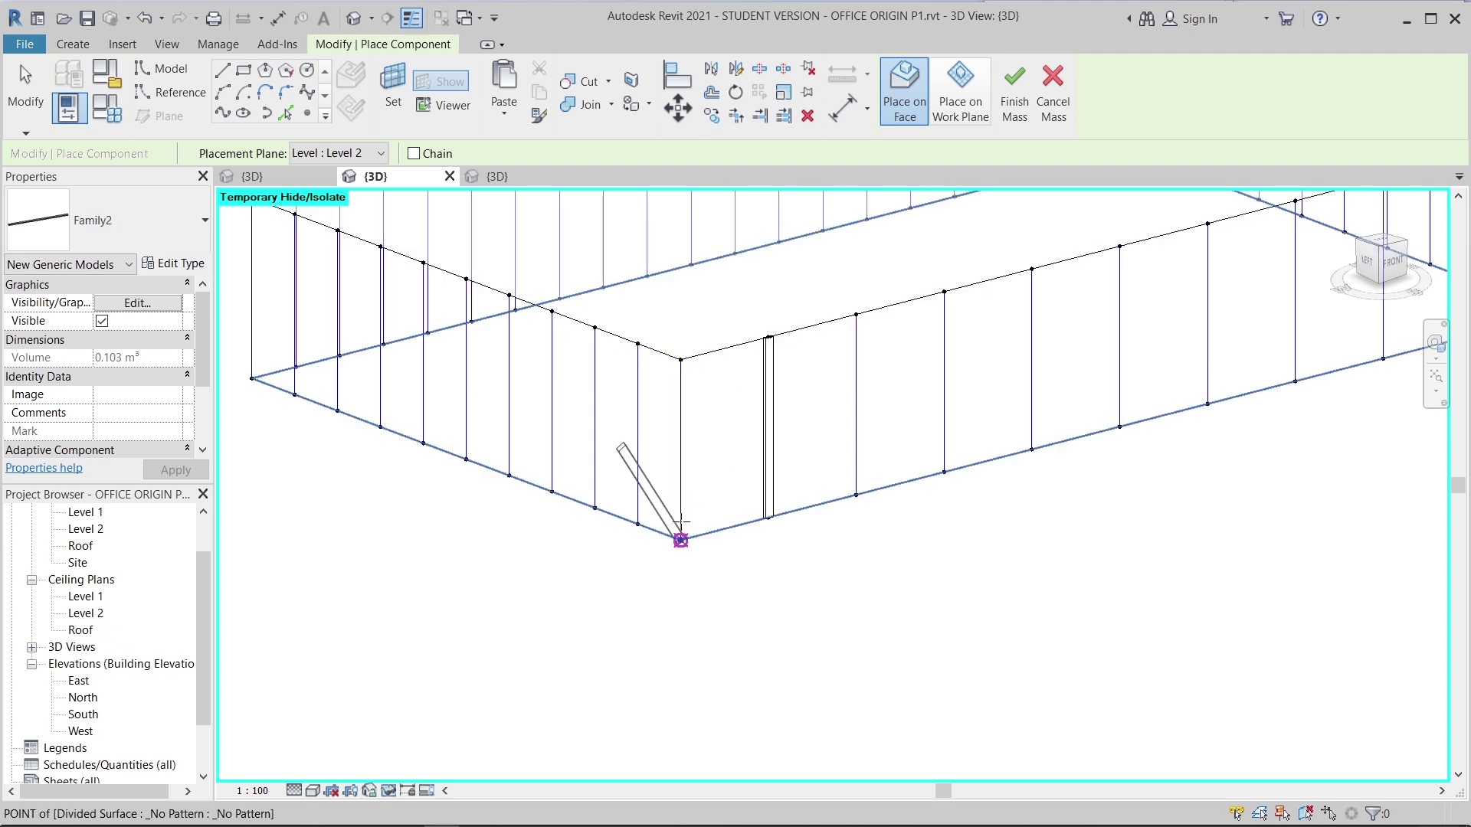
click(681, 360)
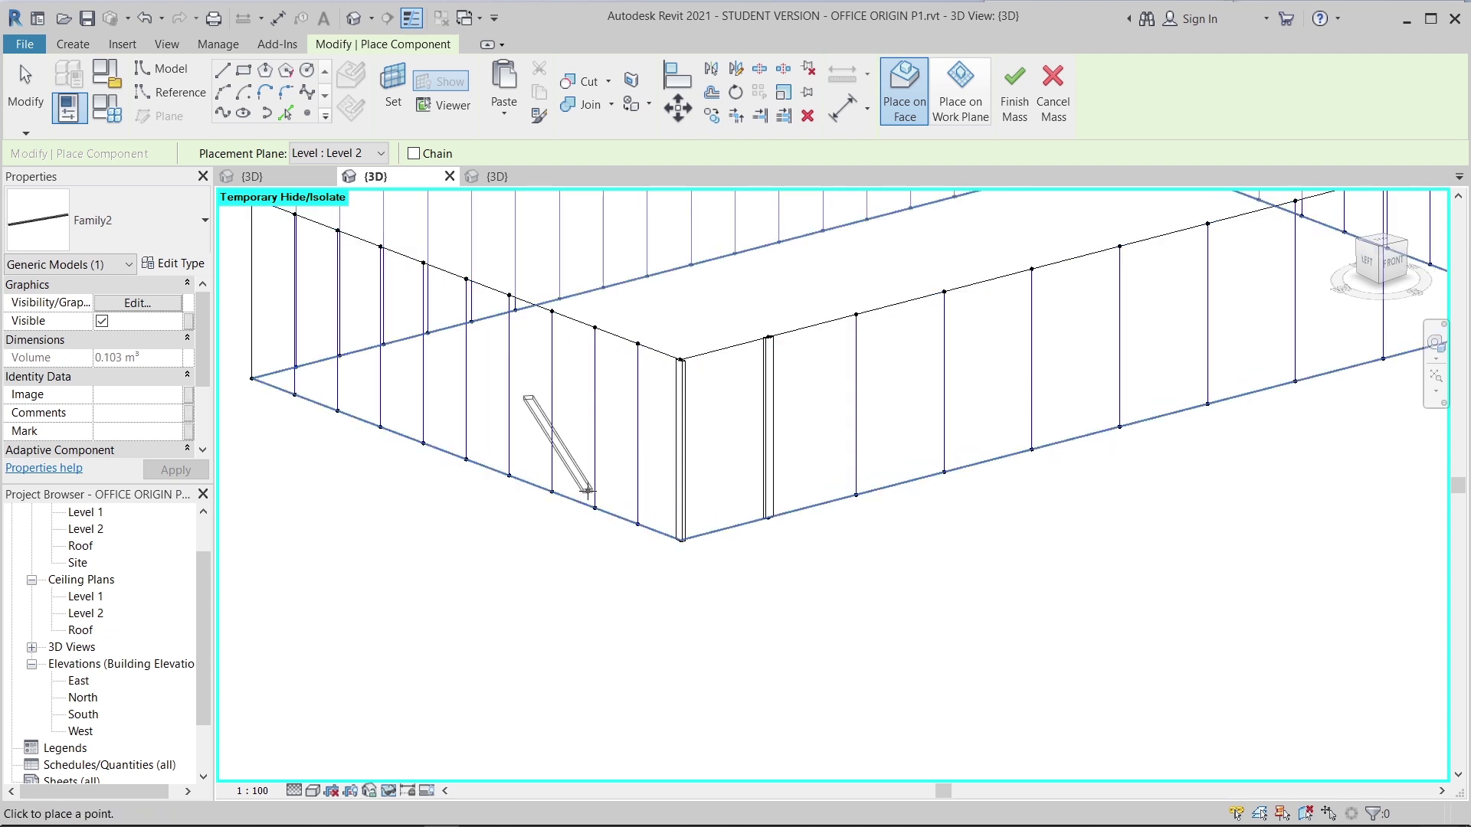
click(594, 327)
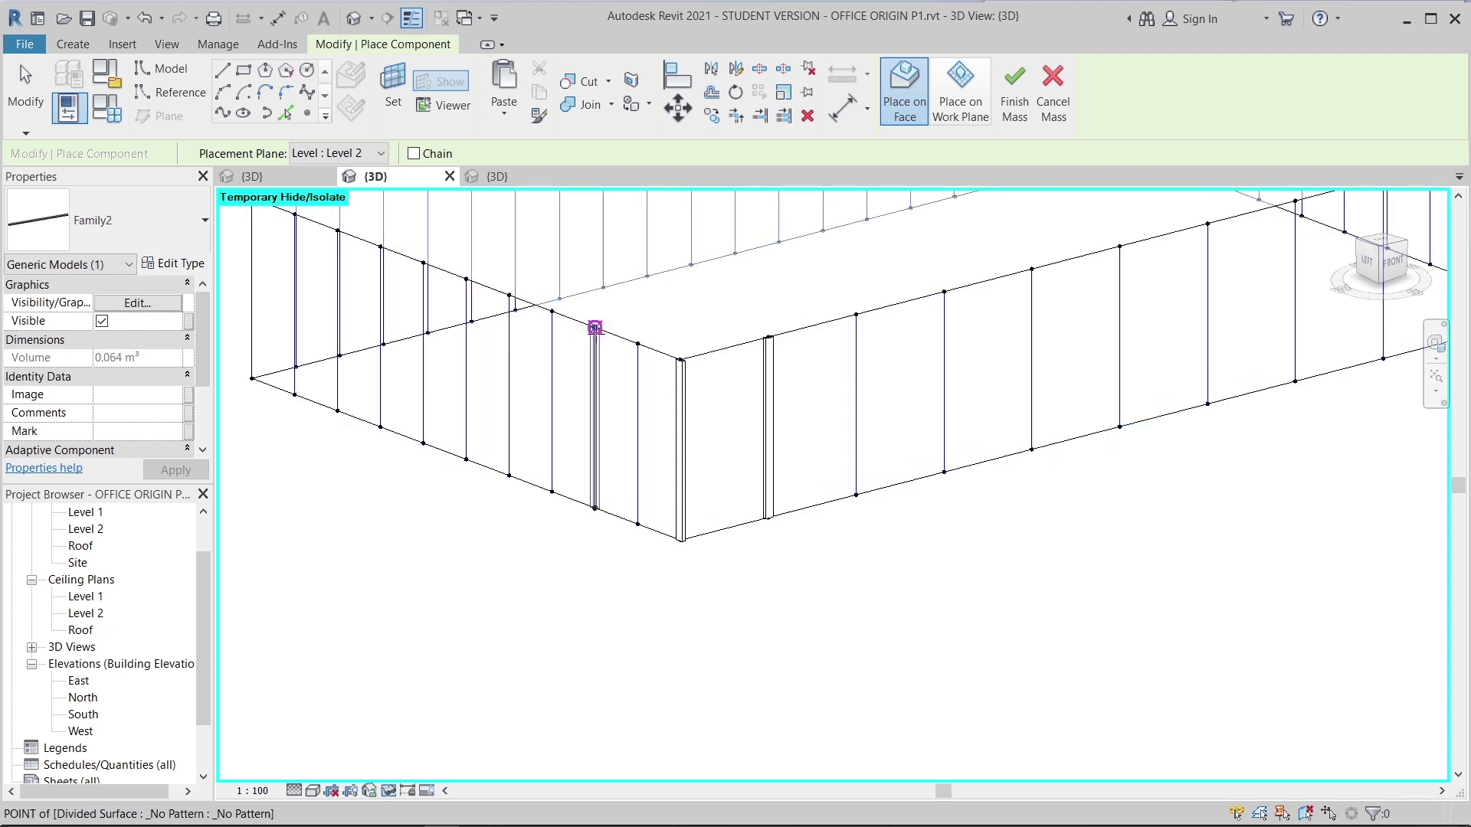
- Place vertical Family2 fins at the front-right corner and on the third gridline from it along the short right face
scroll(724, 571, down, 2)
shift+middle_drag(976, 600, 762, 593)
scroll(1149, 602, up, 2)
middle_drag(1149, 601, 1039, 666)
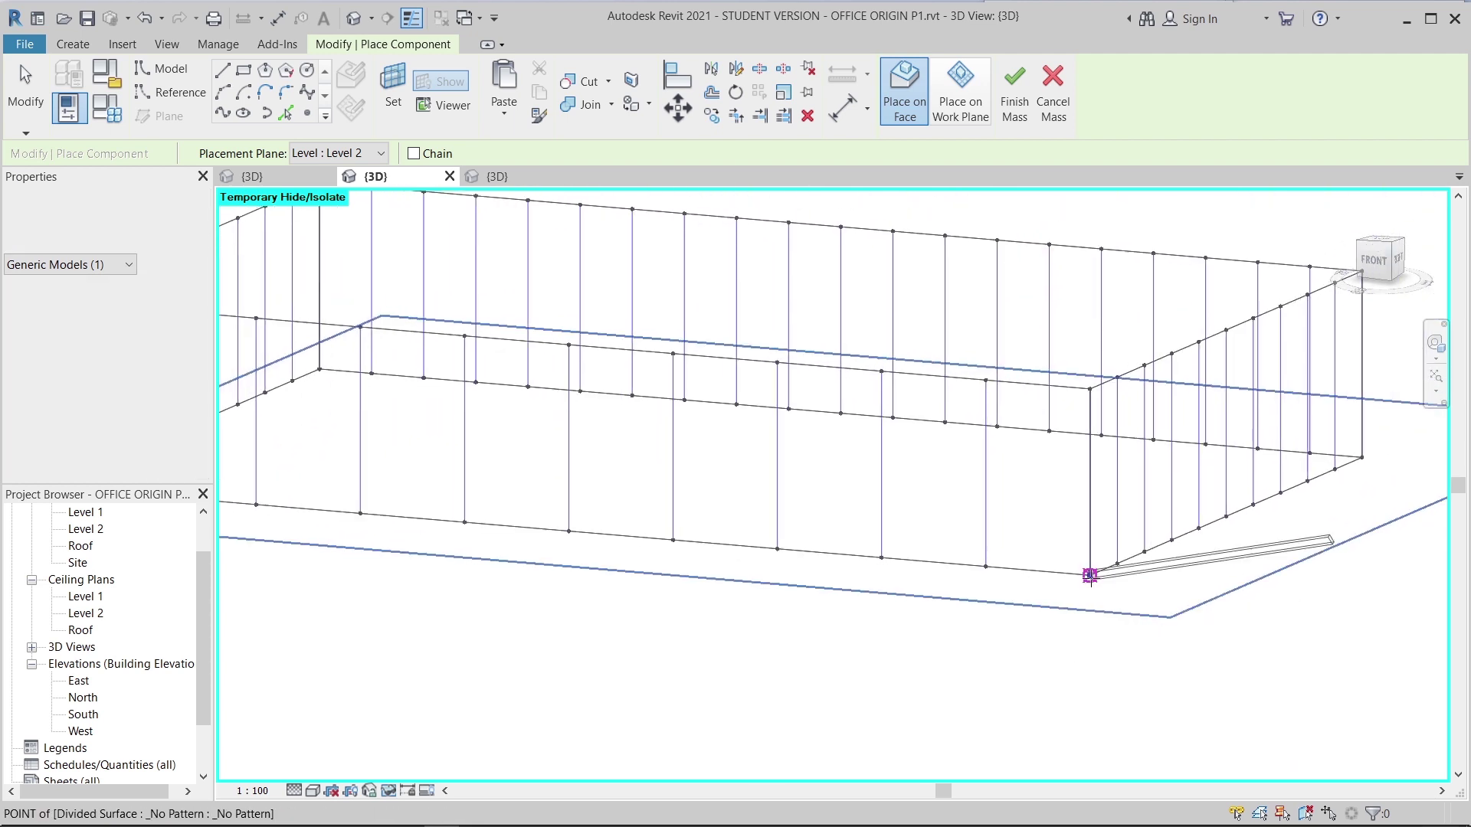
click(1090, 574)
click(1087, 390)
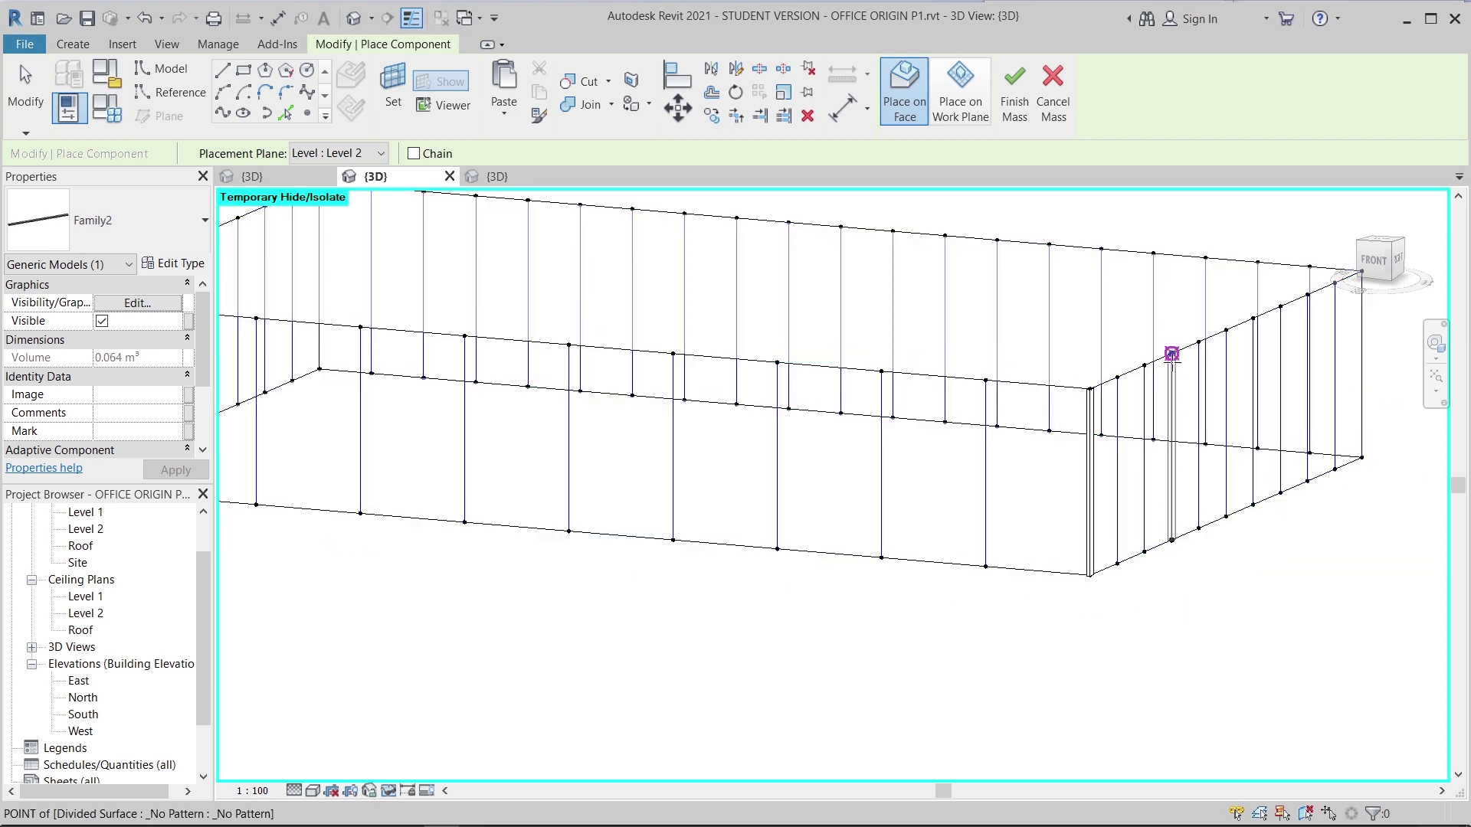
- Place a vertical Family2 fin between the bottom and top nodes of the long back face's eighth gridline from the right face
scroll(1202, 603, down, 1)
middle_drag(1203, 604, 1137, 596)
scroll(913, 476, up, 3)
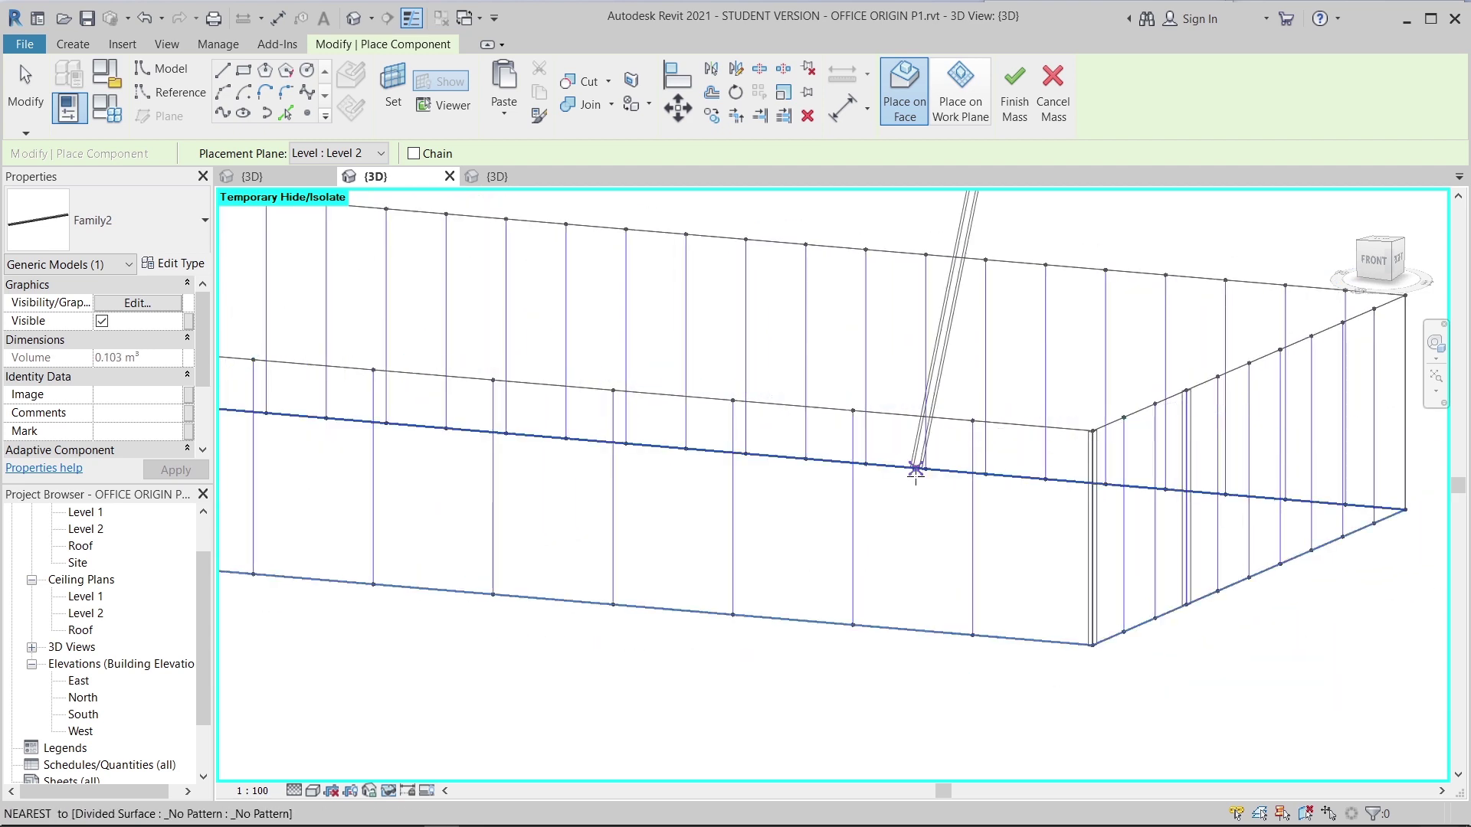
scroll(926, 459, up, 2)
middle_drag(926, 449, 931, 257)
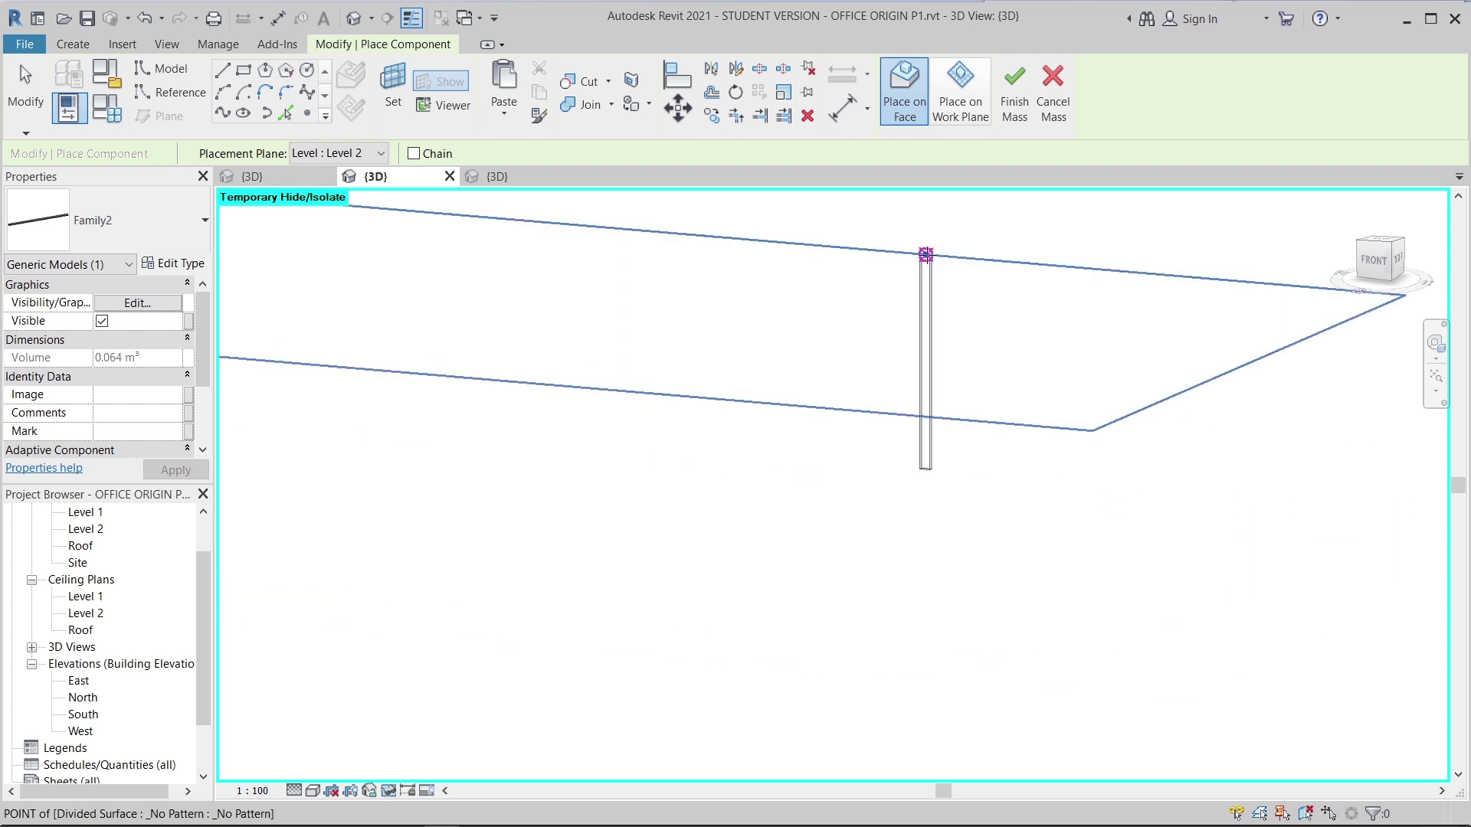
- Place a vertical Family2 fin between the bottom and top nodes at the corner joining the right and back faces
scroll(925, 254, down, 3)
shift+middle_drag(1119, 585, 1011, 624)
scroll(1011, 624, up, 2)
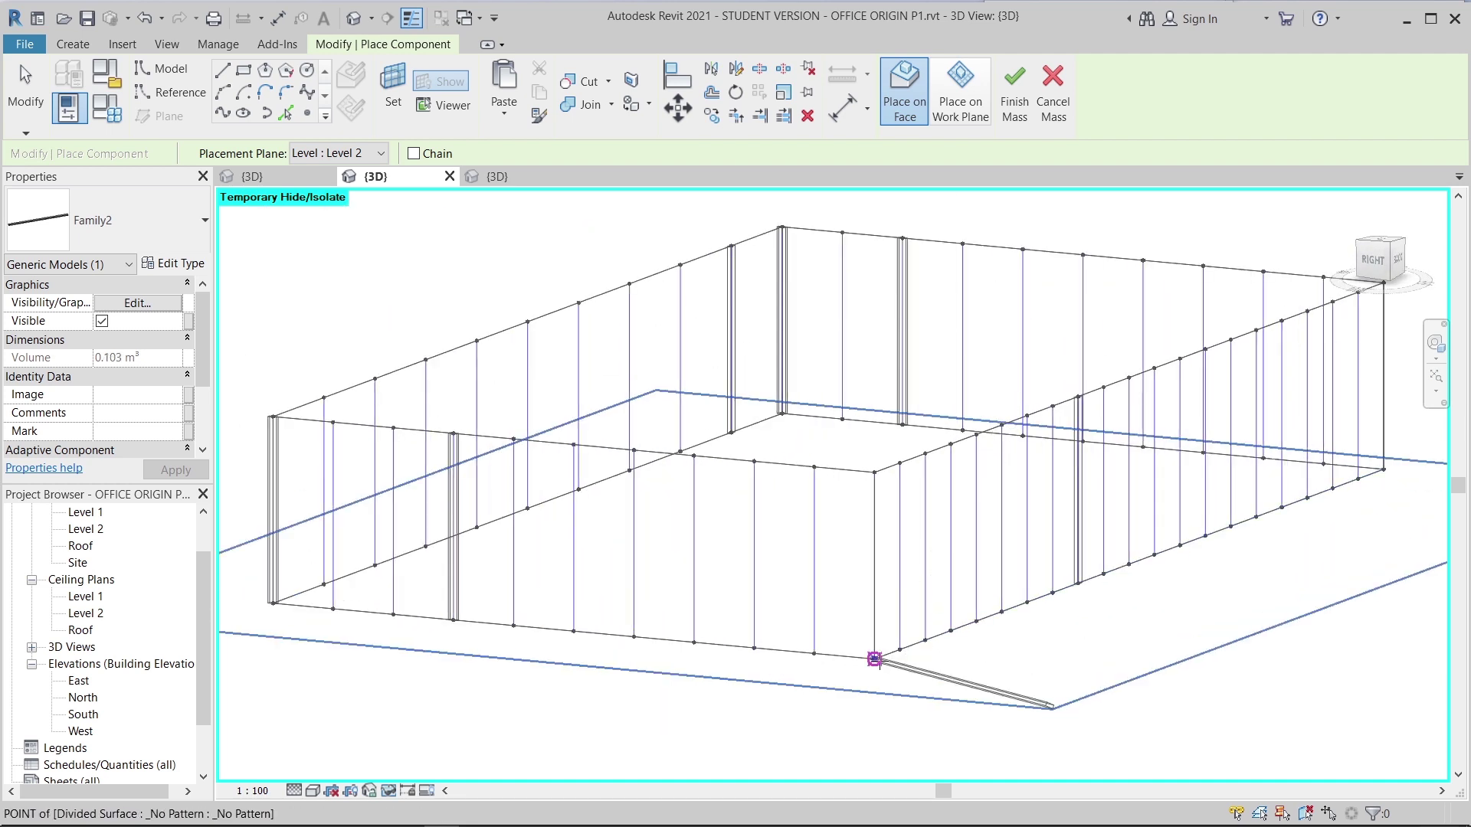
click(874, 659)
click(874, 472)
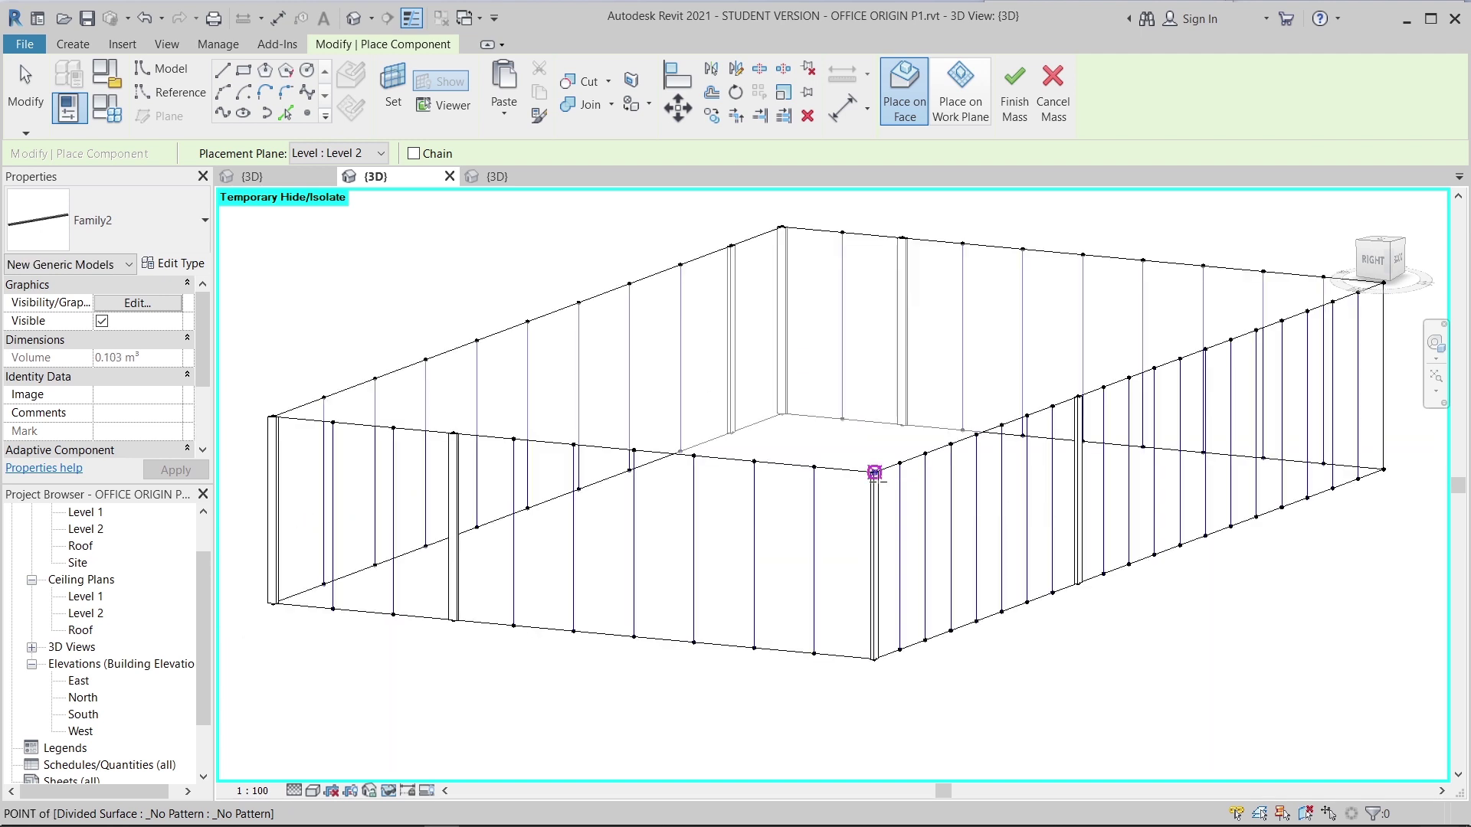
shift+middle_drag(1142, 563, 919, 613)
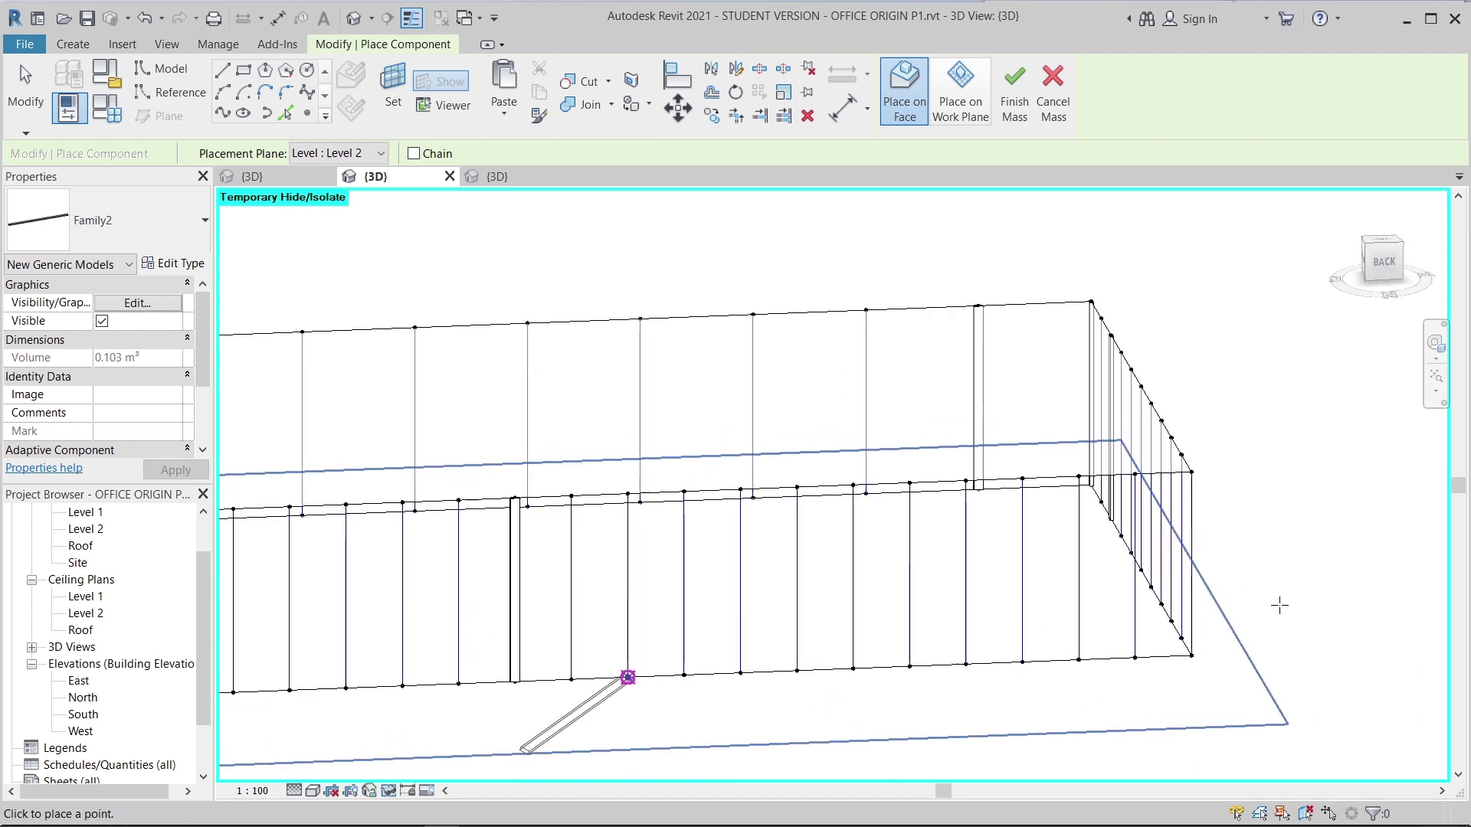
- Place a vertical Family2 fin between the bottom and top nodes at the corner joining the back and left faces
click(1191, 655)
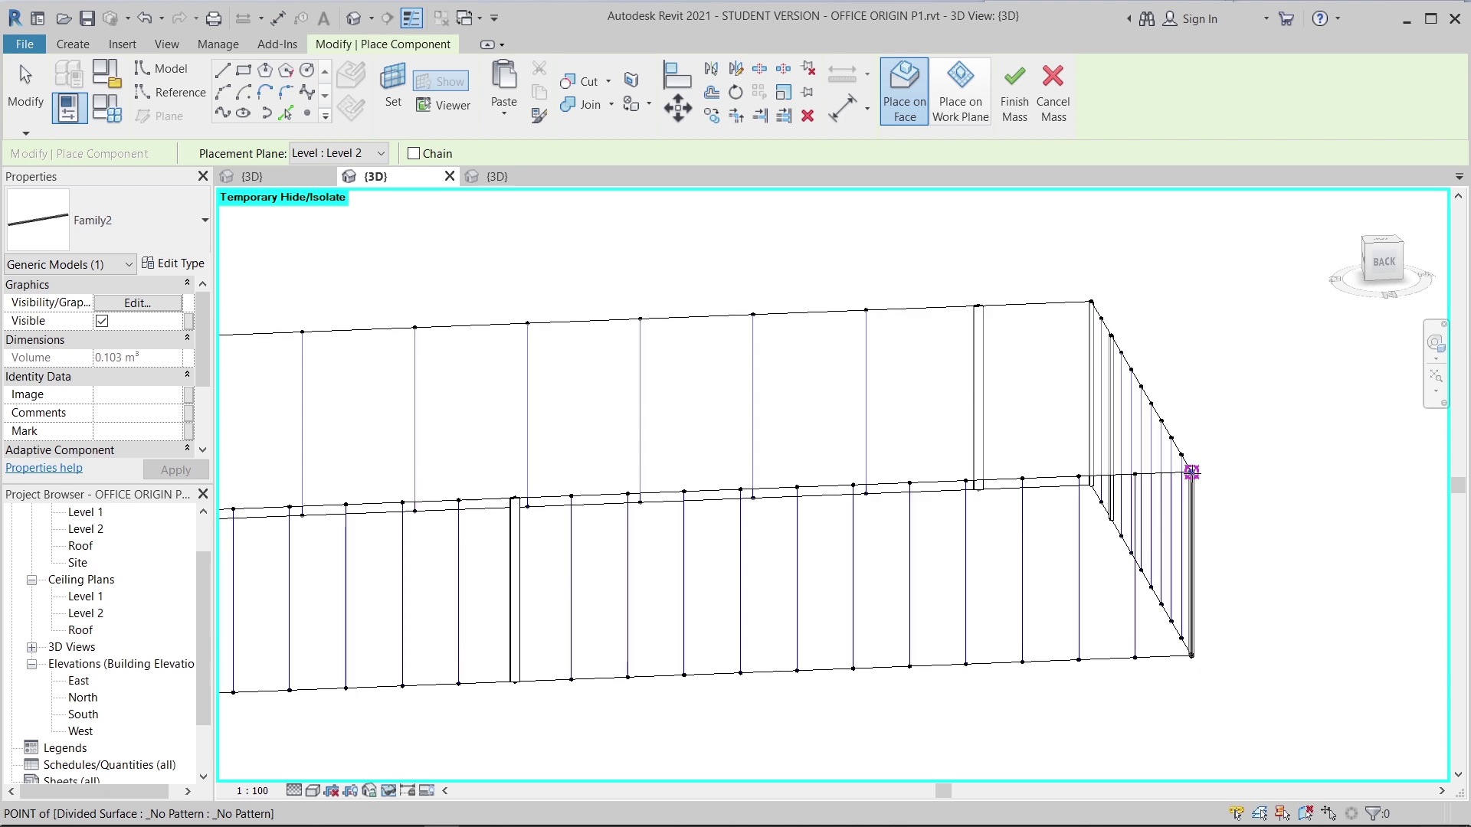
click(1244, 469)
key(Escape)
key(Escape)
- Try to repeat the middle fin of the long back face across all its gridlines while the corner fins remain
scroll(858, 529, down, 3)
scroll(858, 528, up, 1)
click(858, 529)
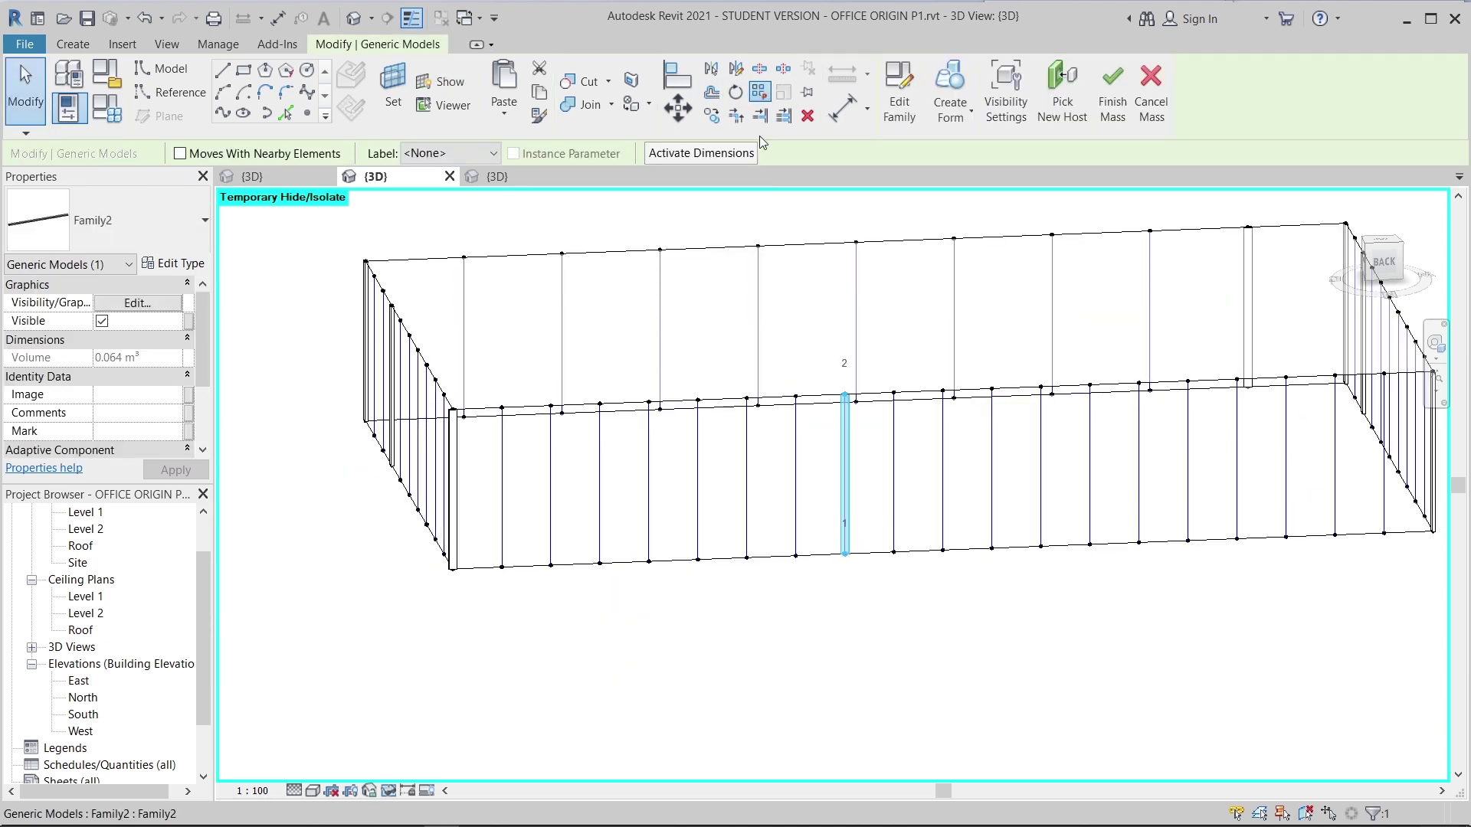
click(634, 667)
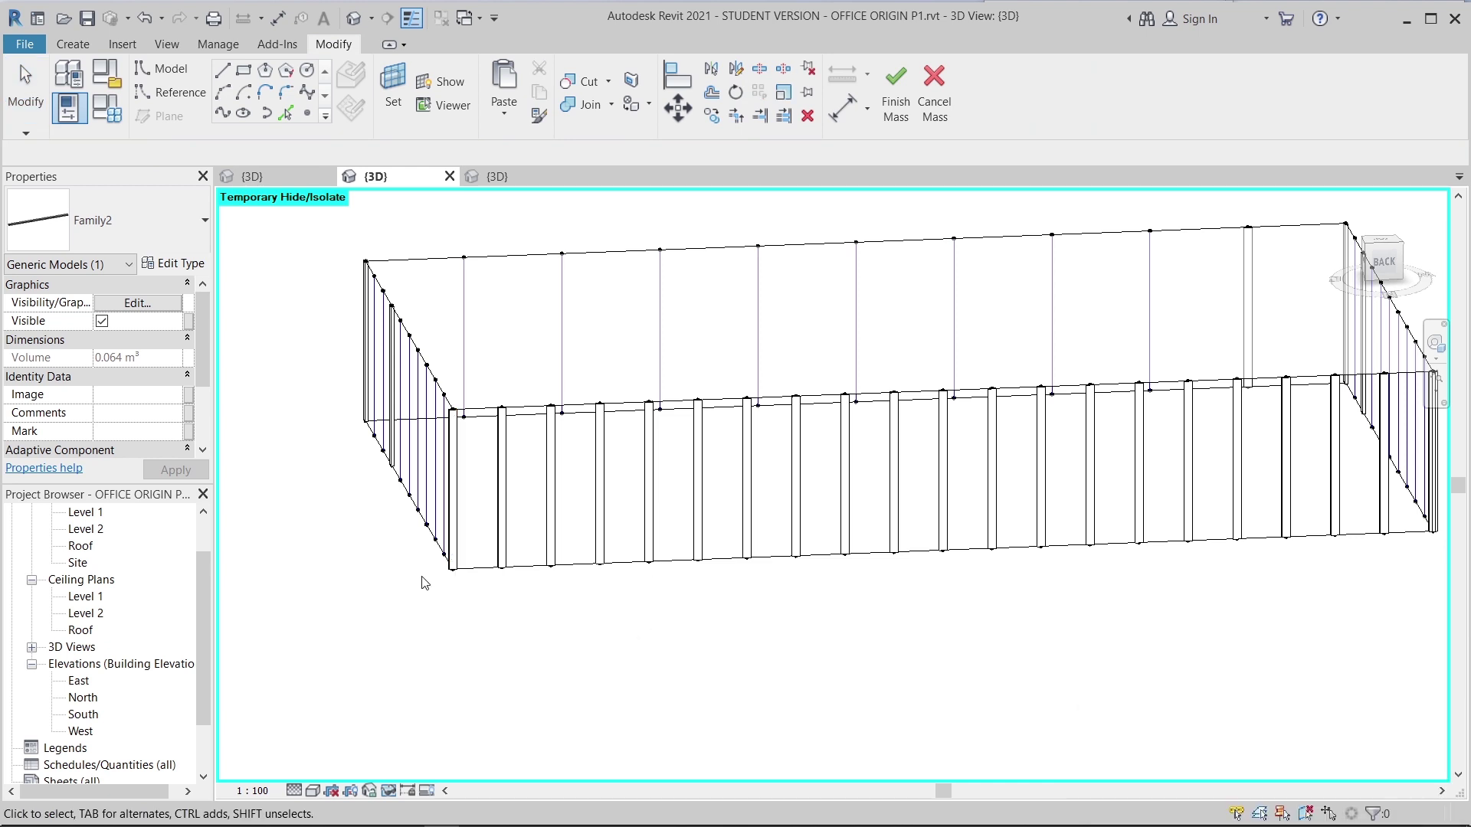
click(460, 549)
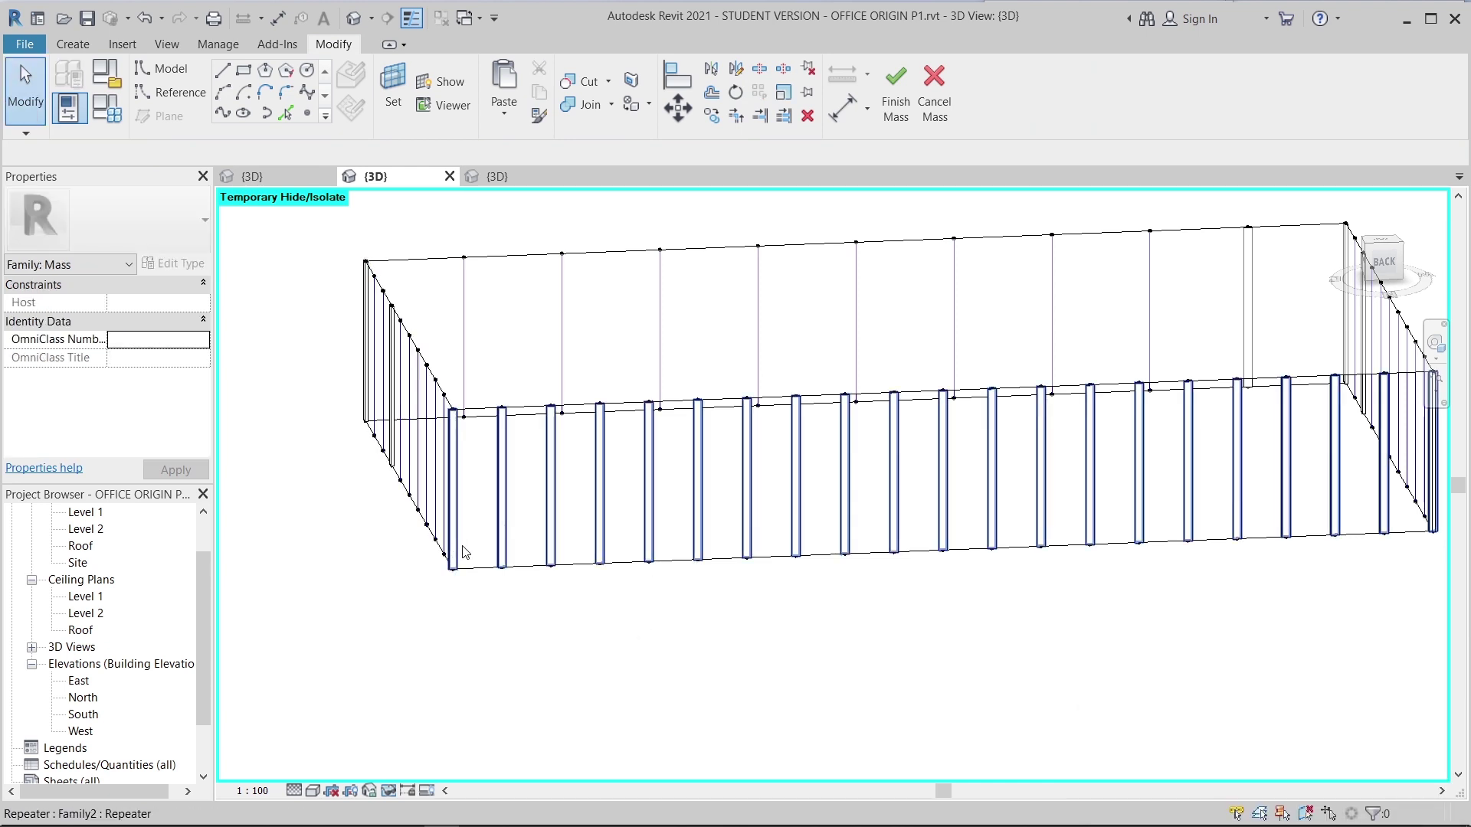
click(532, 647)
key(Tab)
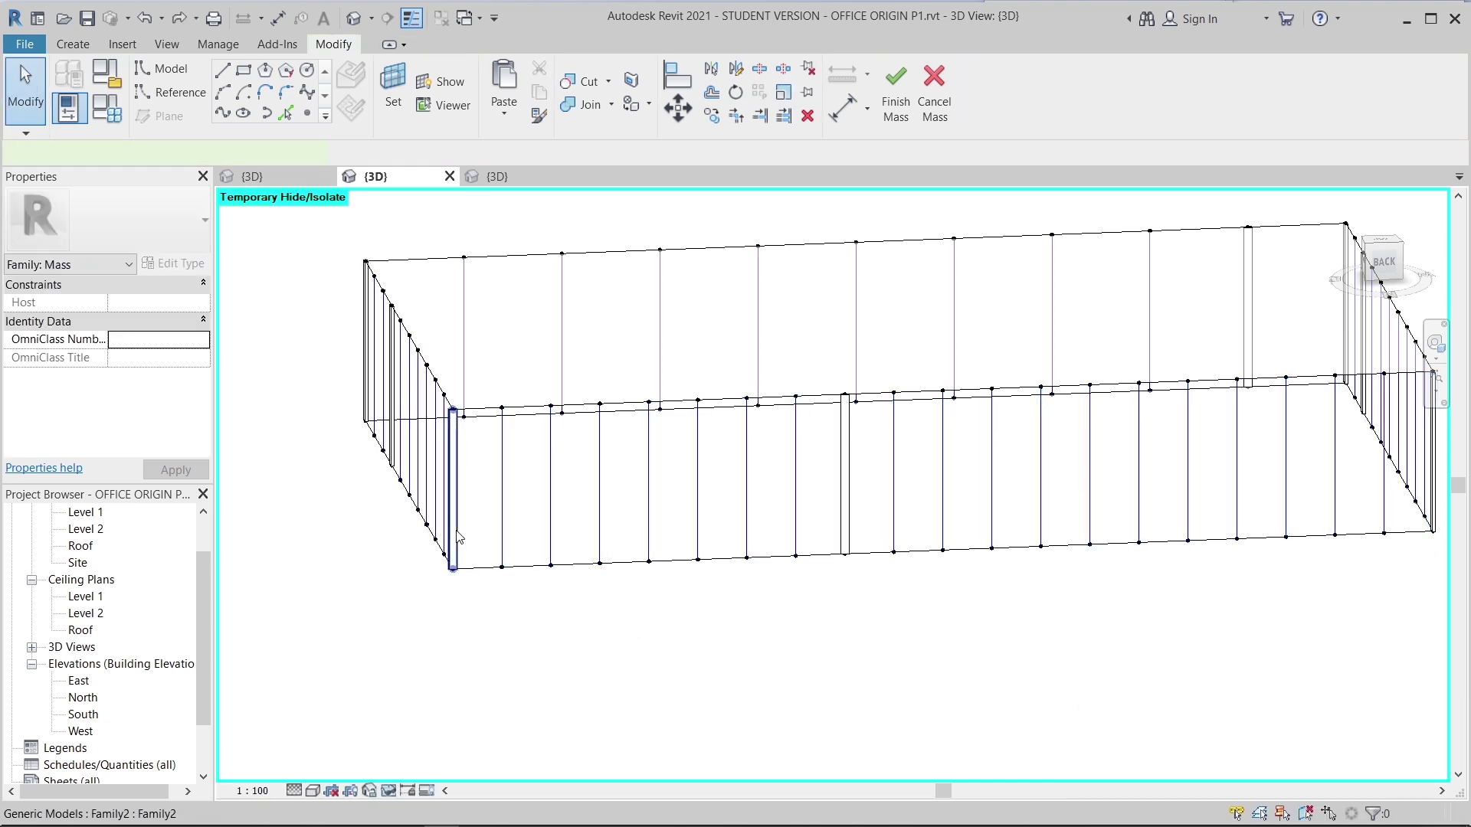
- Delete the two separate Family2 fins standing at both end corners of the long back face
click(457, 538)
click(560, 586)
middle_drag(774, 623, 412, 636)
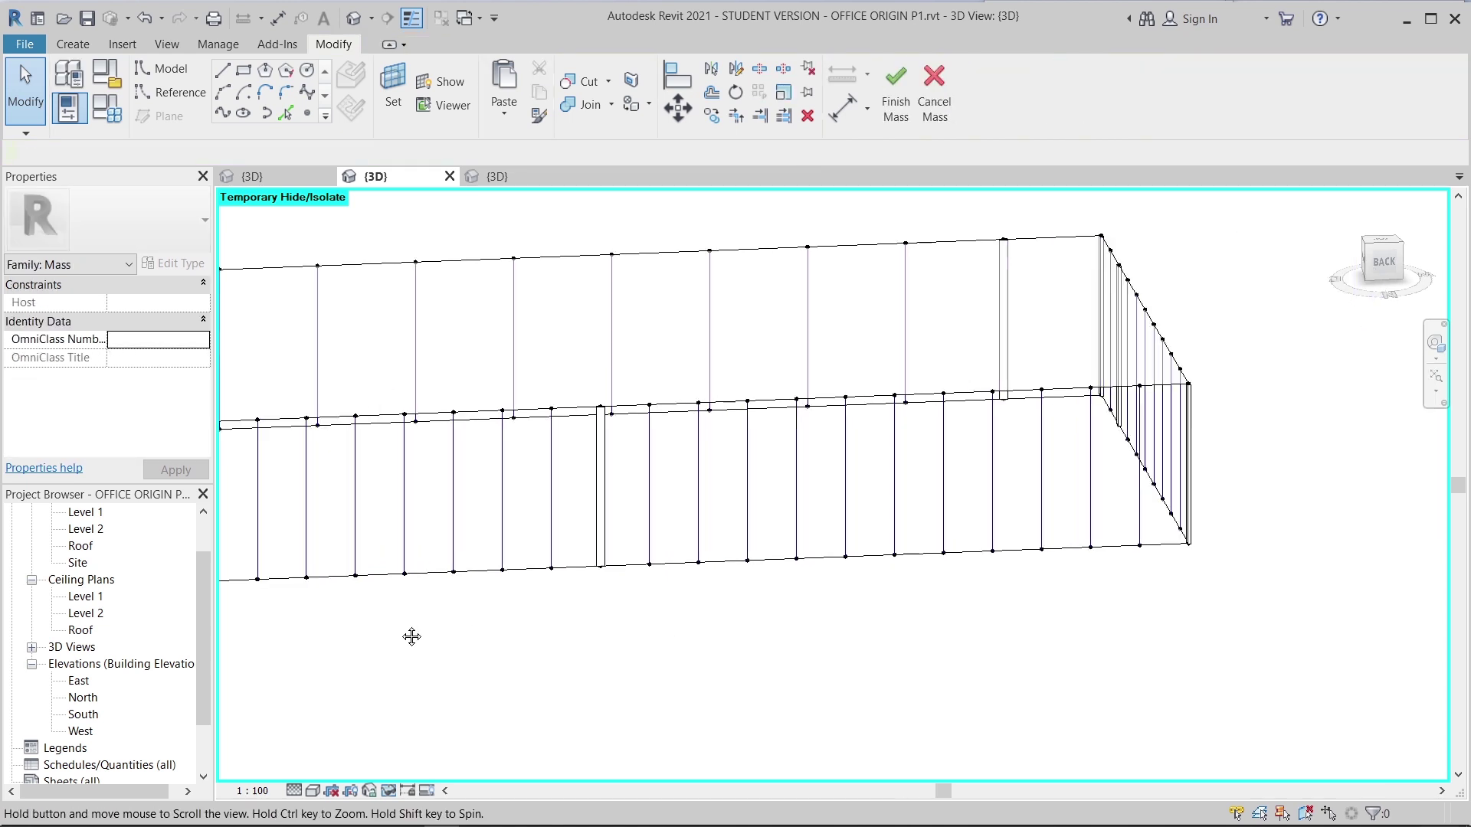
scroll(1145, 554, up, 2)
click(1038, 534)
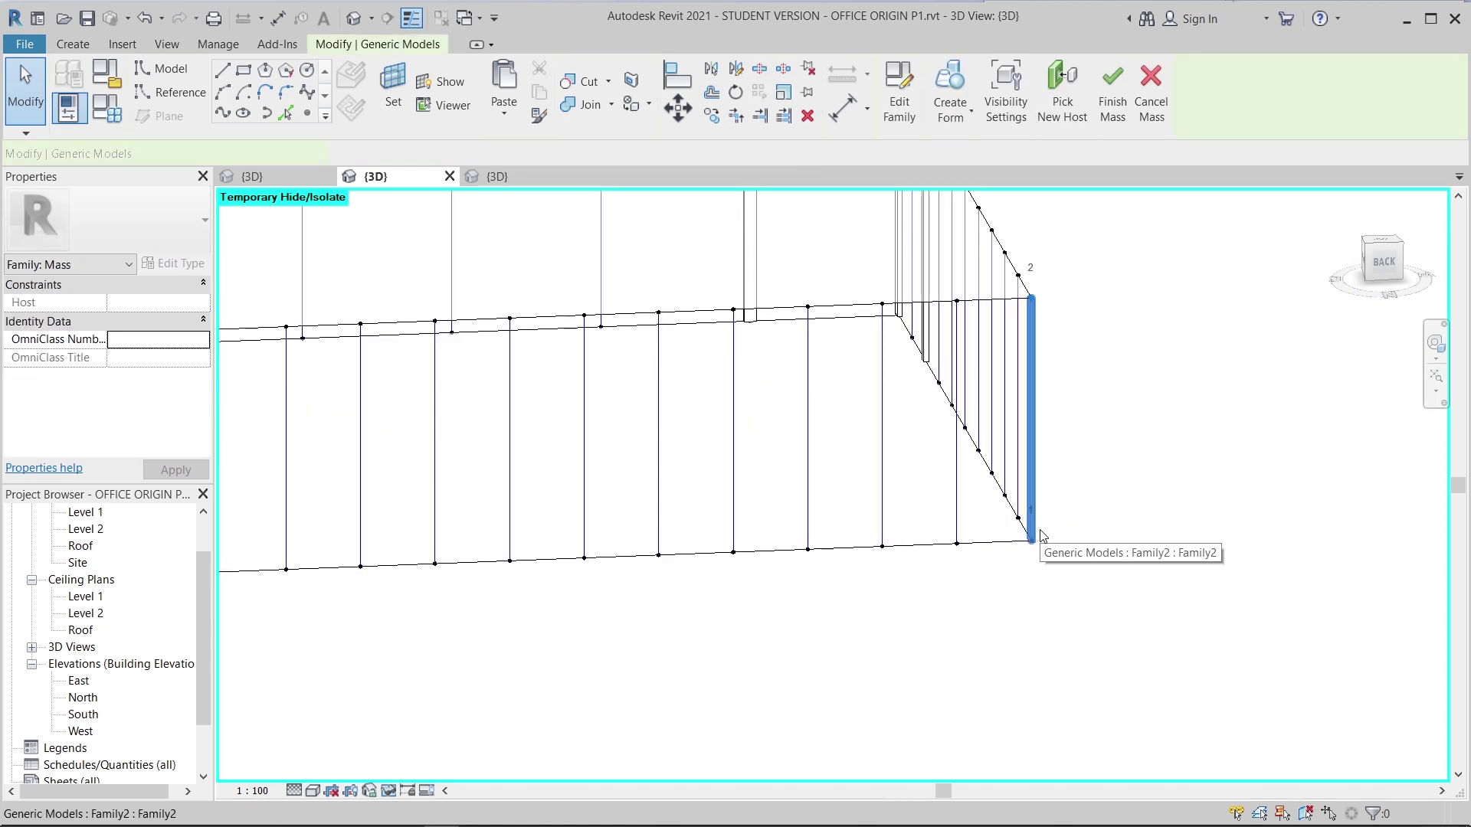
key(Delete)
- Repeat the long back face's middle Family2 fin across all of that face's gridlines
scroll(1038, 533, down, 1)
middle_drag(1004, 573, 1213, 579)
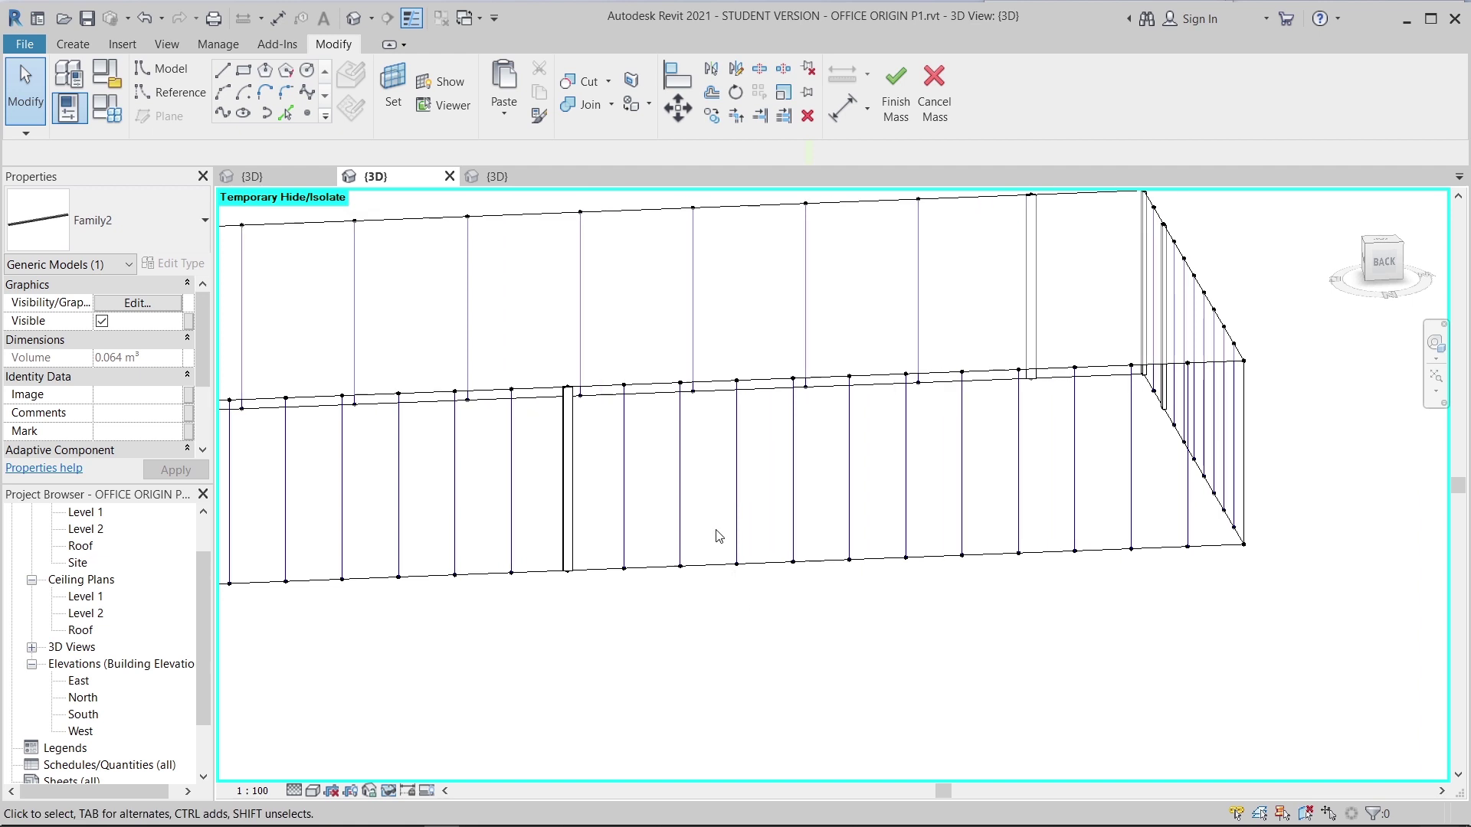
click(563, 469)
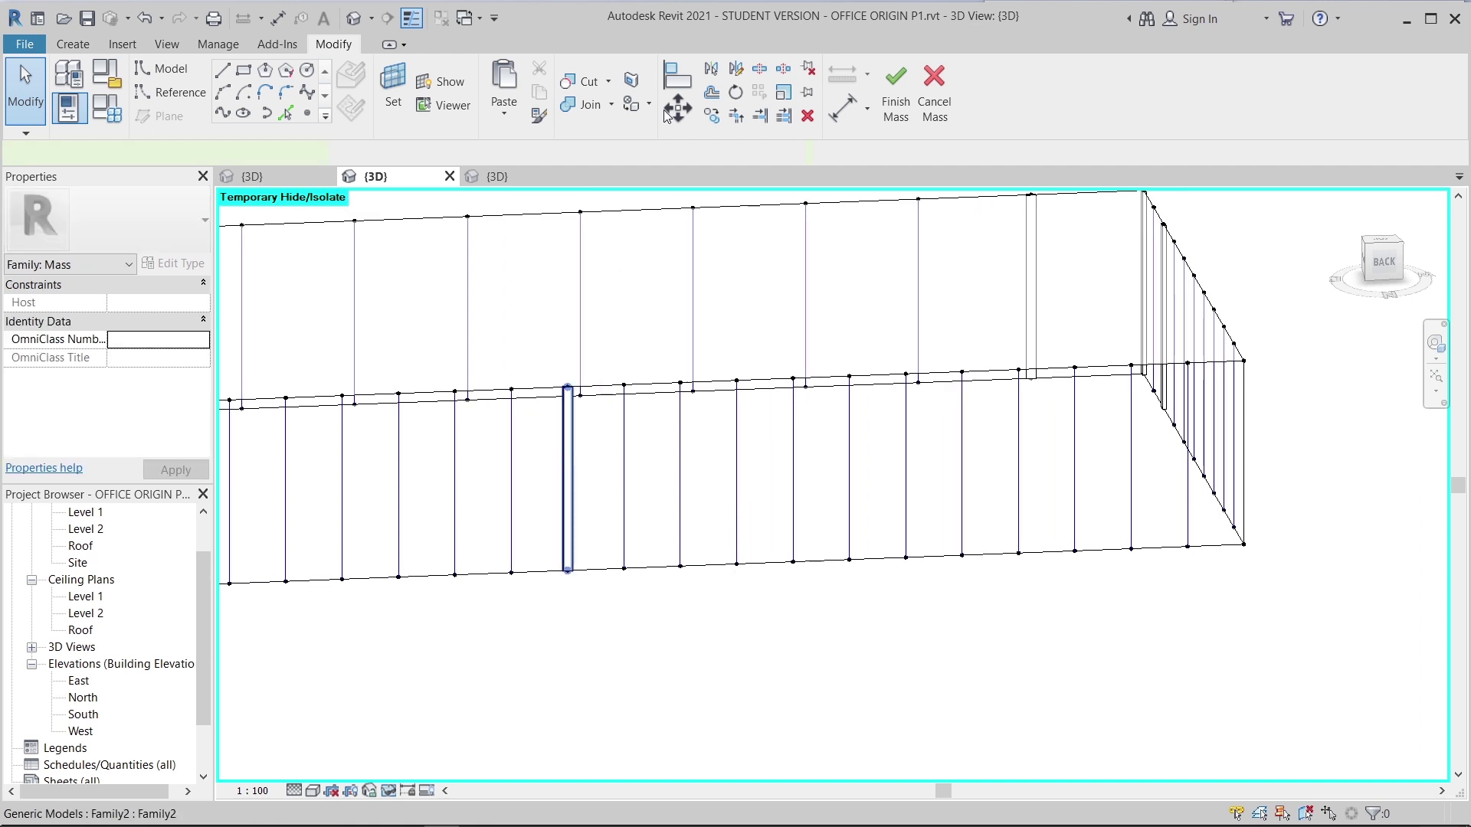
click(741, 94)
- Repeat the short left face's Family2 fin across its gridlines and remove the separate fin at the front-left corner
scroll(867, 493, down, 3)
shift+middle_drag(1125, 585, 886, 559)
scroll(889, 565, up, 2)
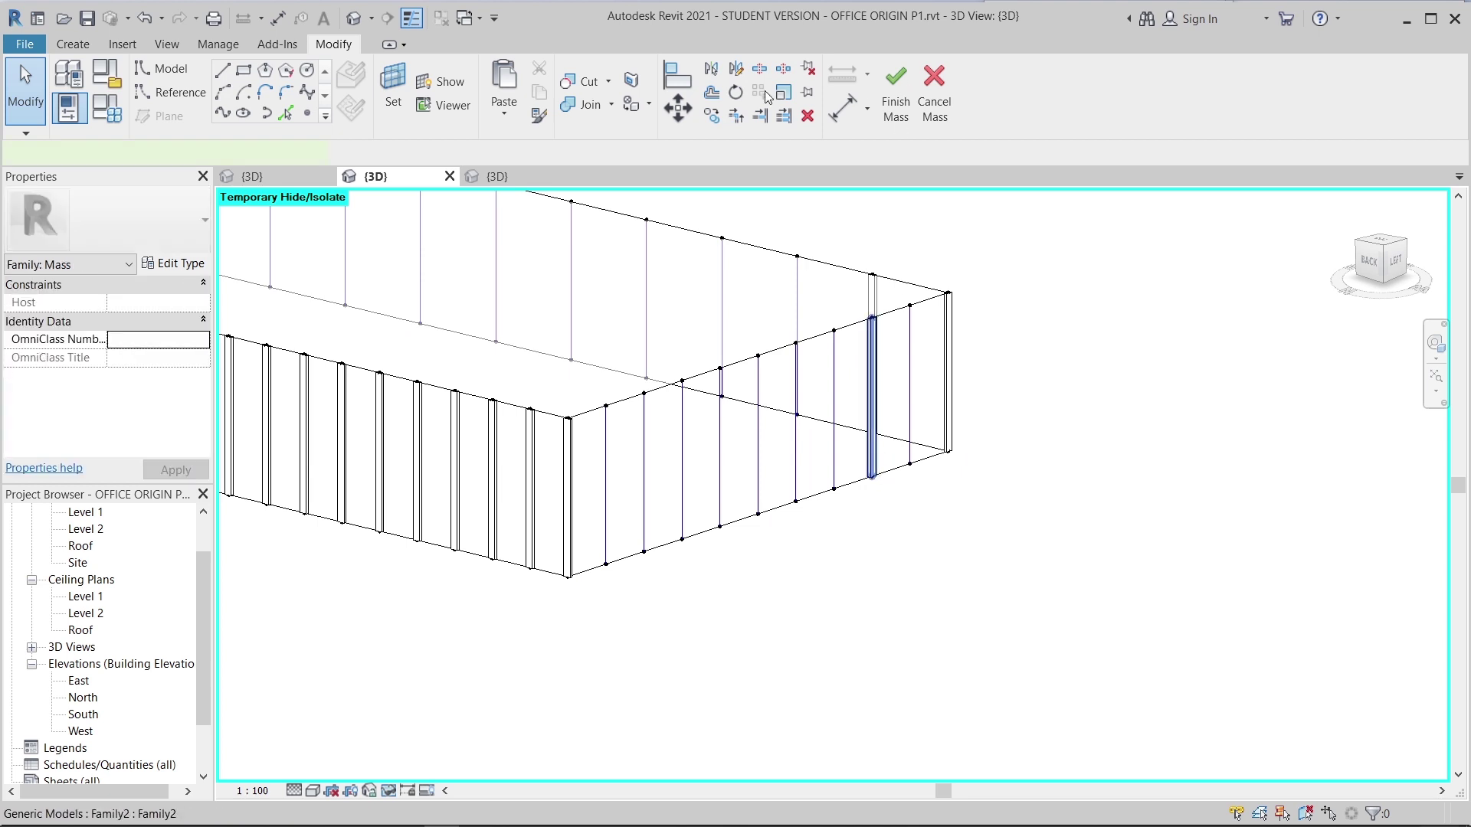
click(872, 398)
click(742, 93)
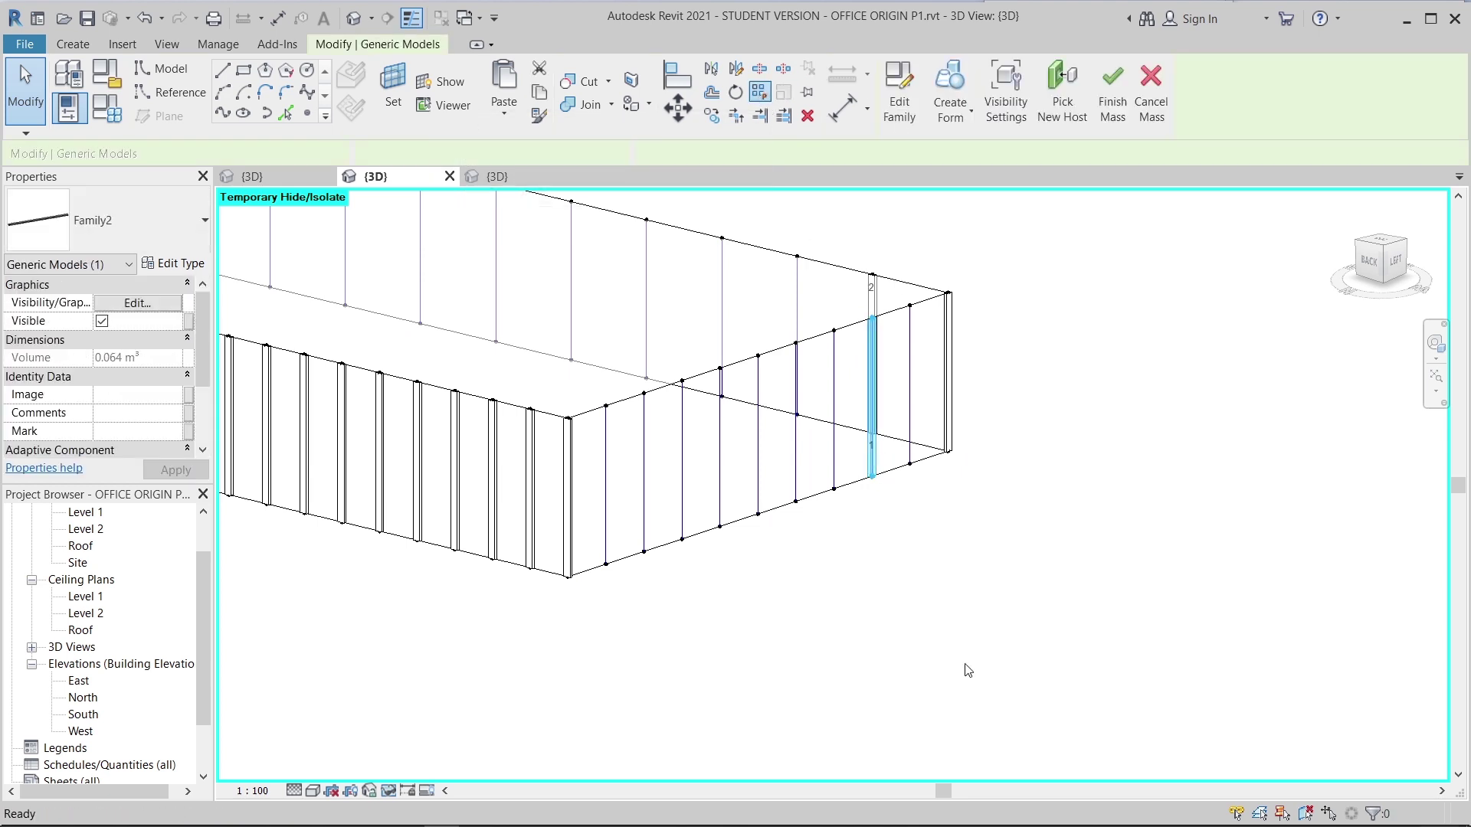
click(1080, 512)
key(Tab)
click(962, 407)
key(Escape)
- Repeat the front face's Family2 fin on the first gridline from the front-left corner across the whole face
shift+middle_drag(988, 461, 712, 502)
scroll(772, 396, up, 2)
click(570, 452)
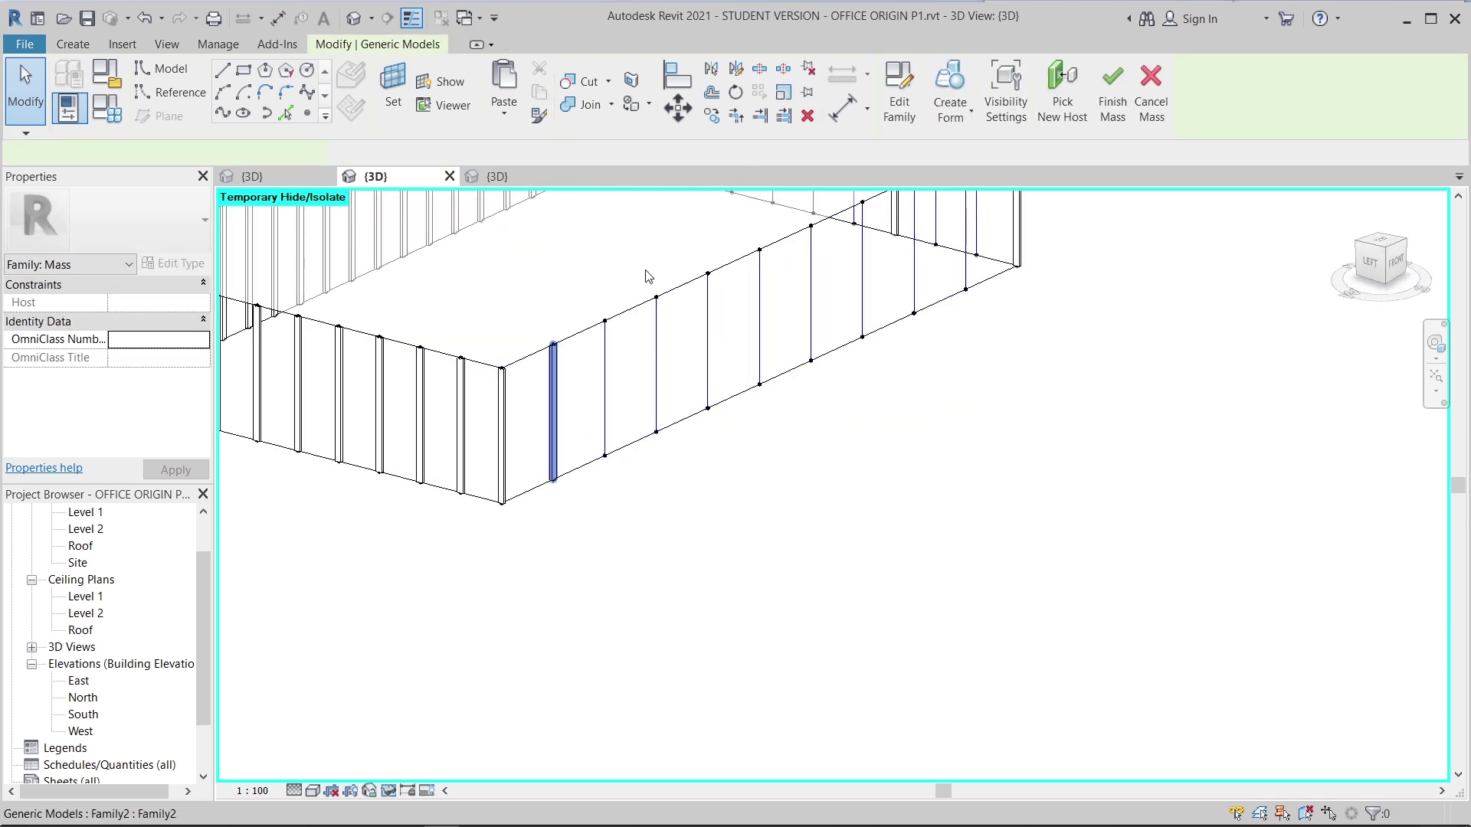
key(Escape)
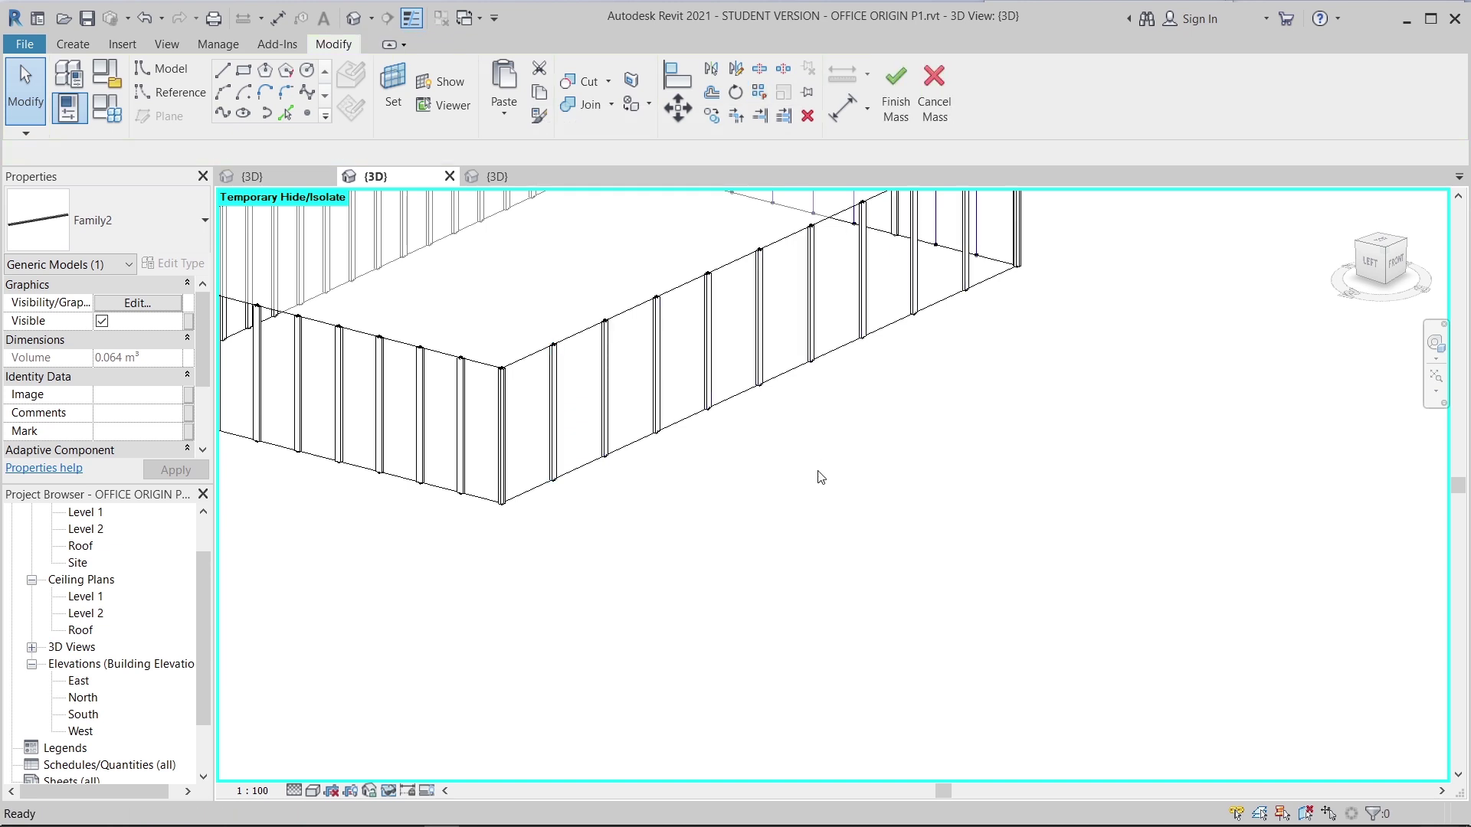
- Repeat the short right face's Family2 fin across all its gridlines and check the front-right corner fin
shift+middle_drag(817, 476, 1028, 509)
scroll(919, 367, up, 3)
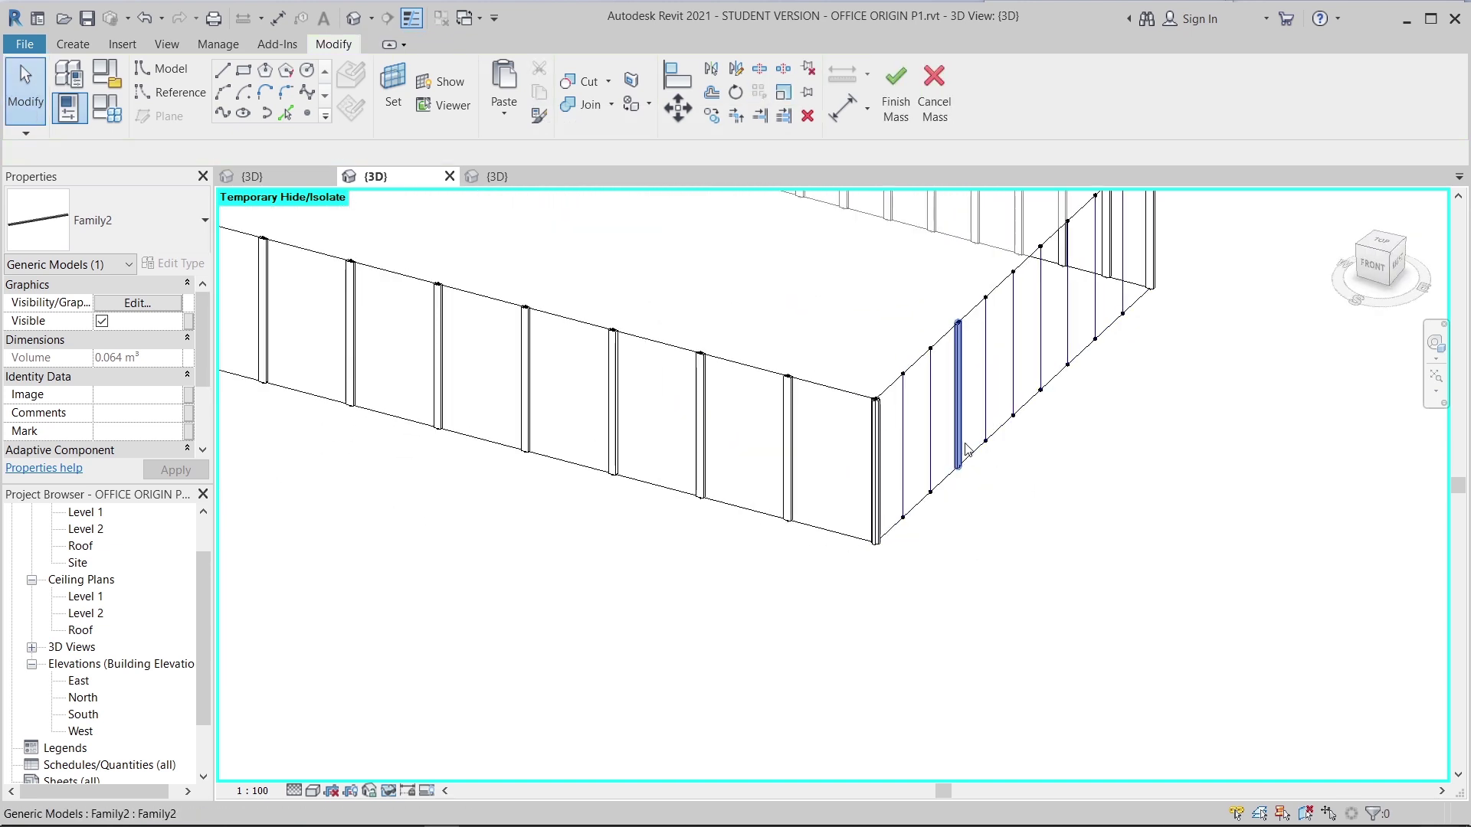
click(780, 97)
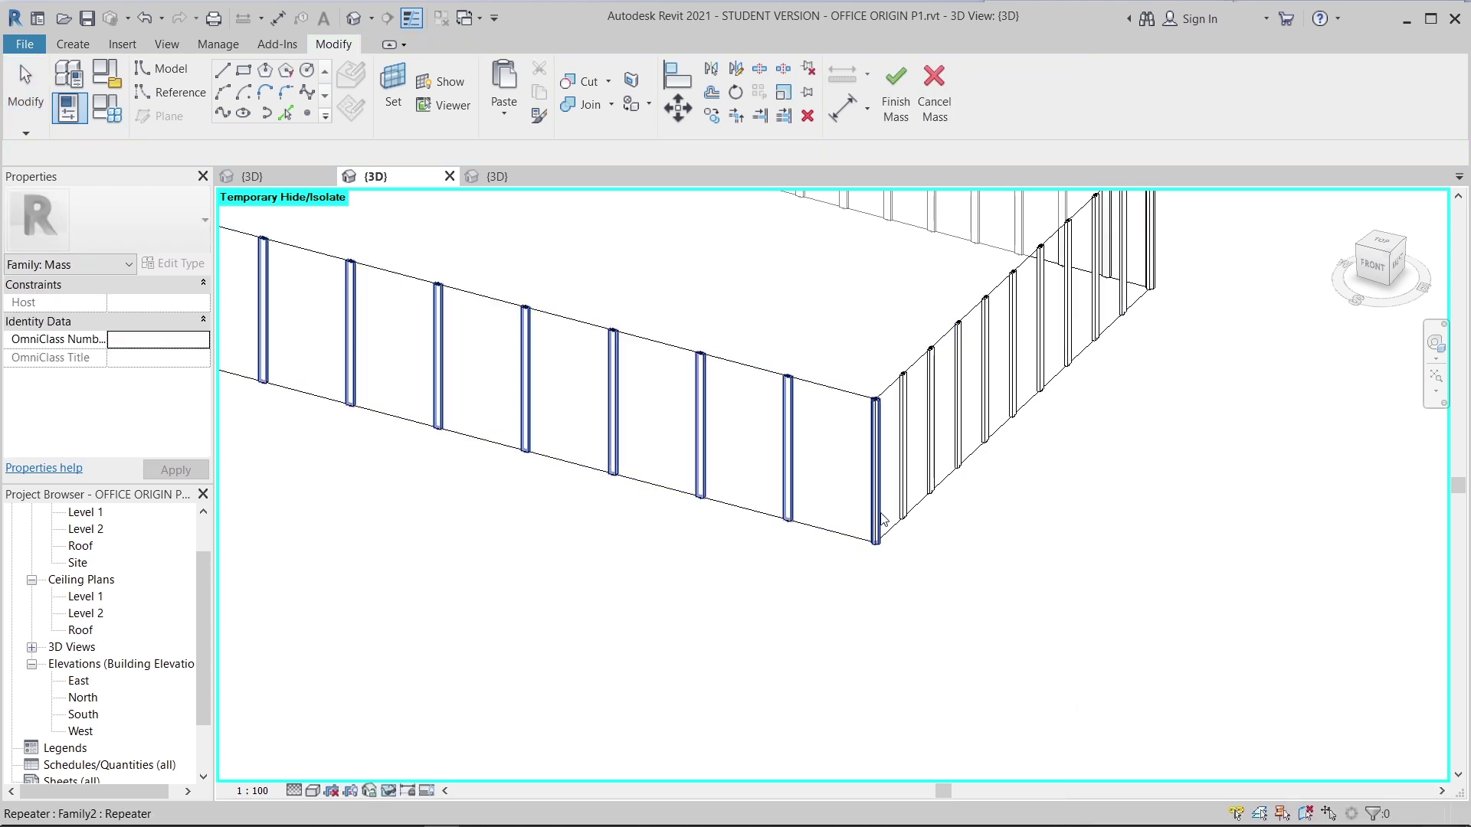
click(927, 605)
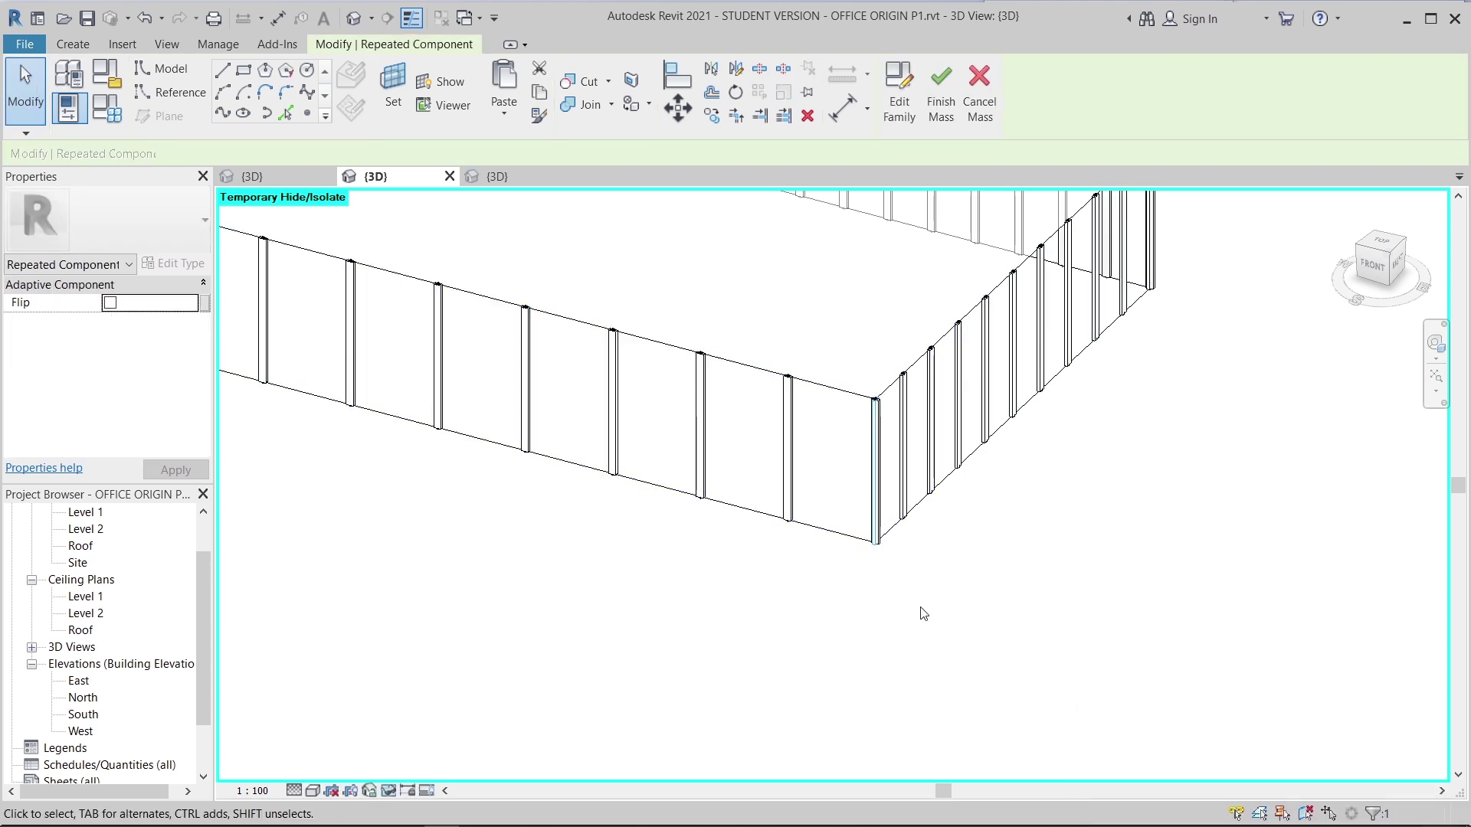
click(923, 613)
- Finish the in-place mass and reset the temporary isolation to show the whole building with both fin layers
scroll(923, 613, down, 4)
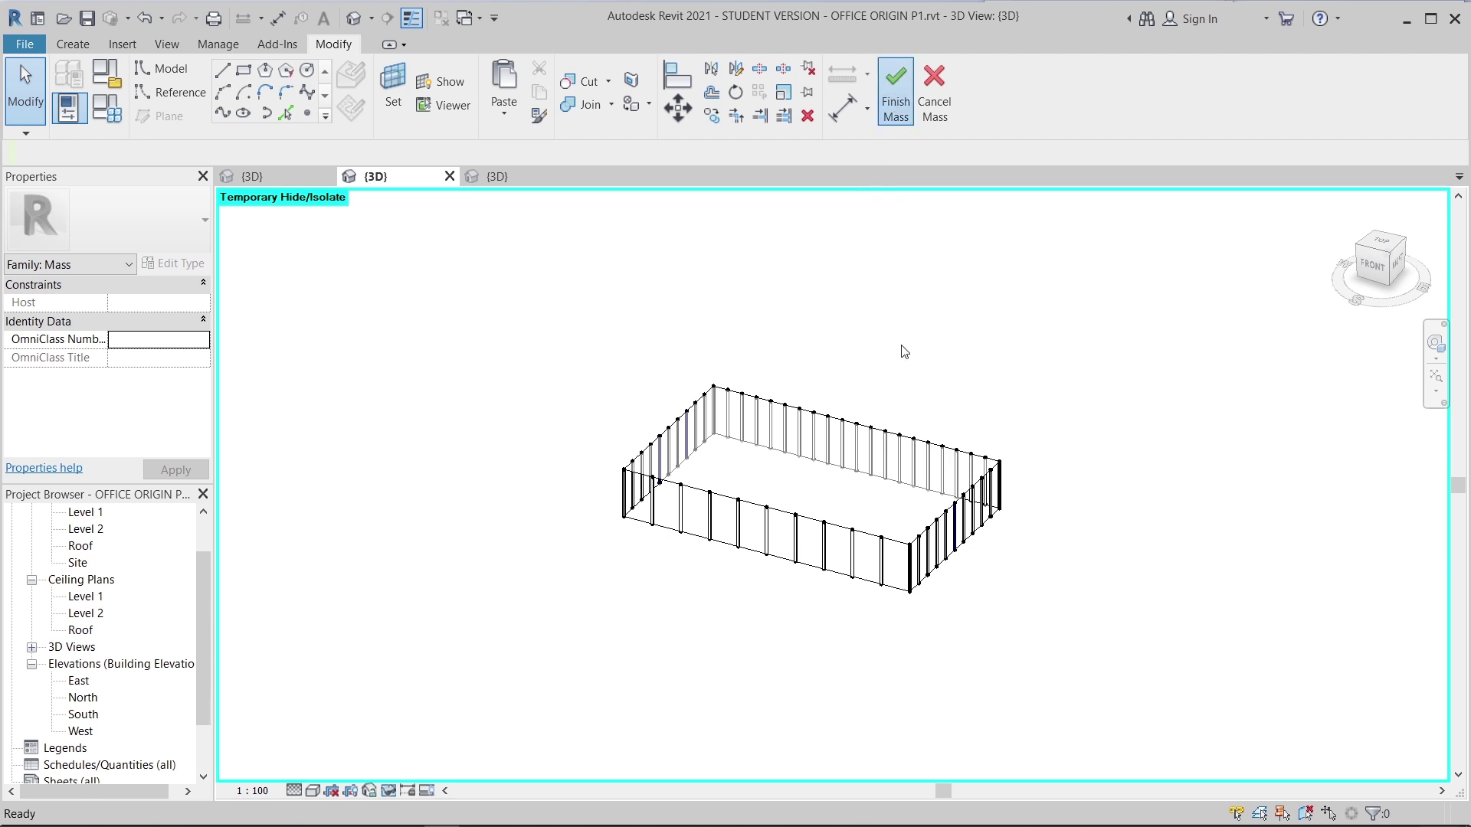
scroll(904, 352, down, 2)
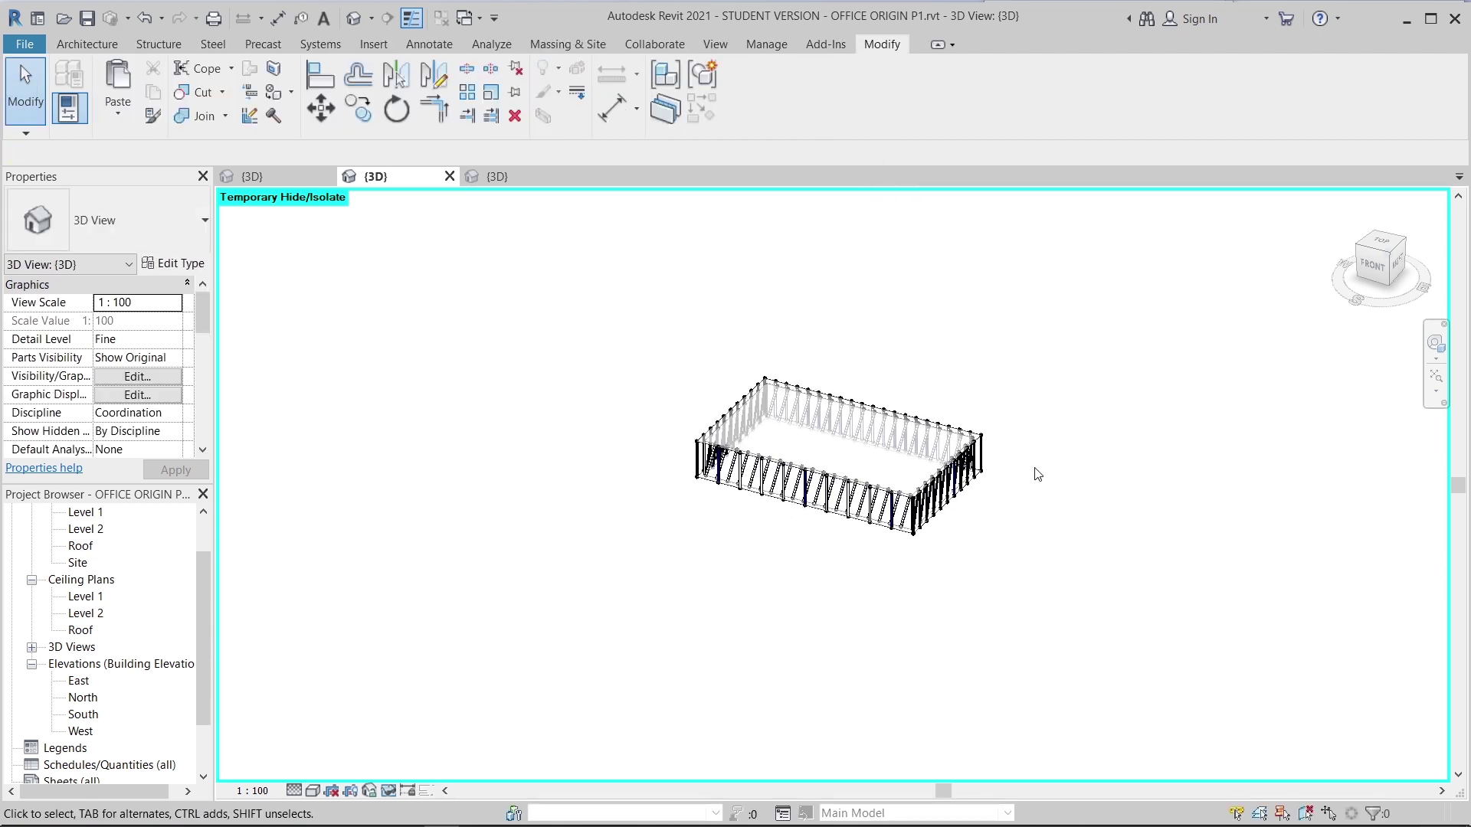
key(h)
key(r)
scroll(1007, 573, down, 2)
shift+middle_drag(977, 657, 881, 658)
scroll(913, 434, up, 5)
middle_drag(1027, 435, 957, 454)
scroll(957, 454, down, 2)
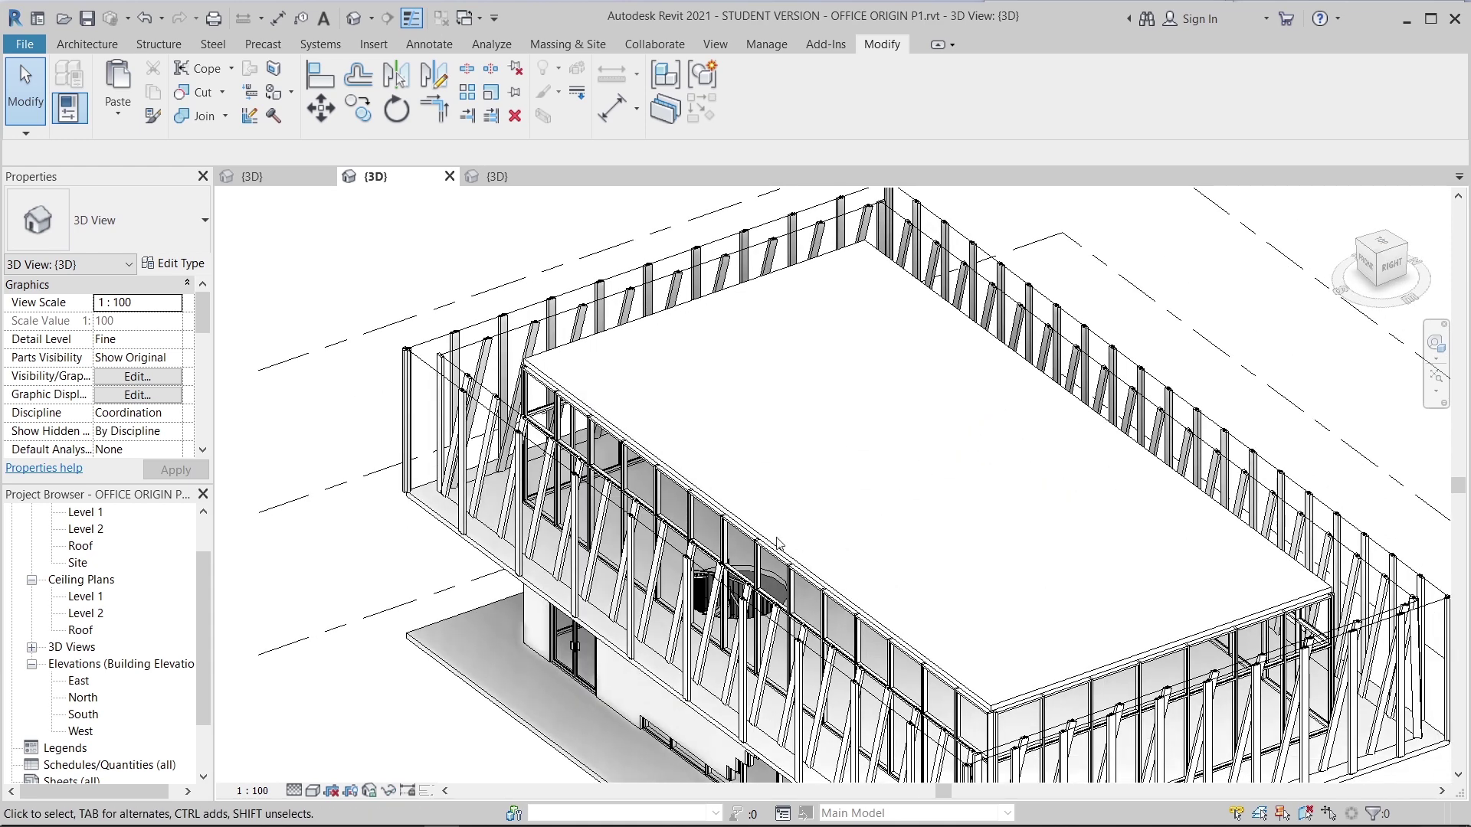
- Set mass display to Show Mass by View Settings and open the Roof-level floor's boundary for editing from above
click(559, 46)
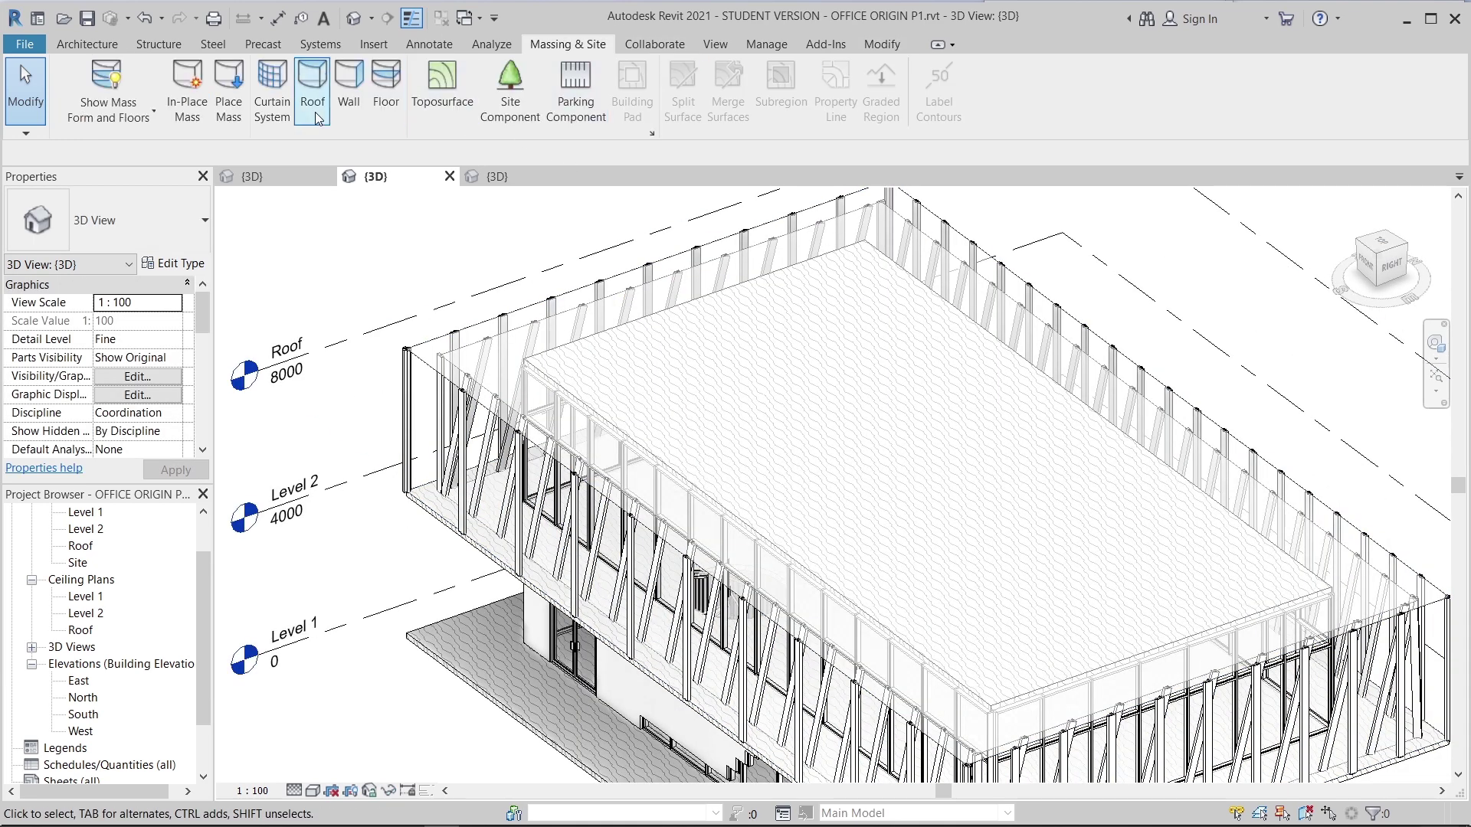
click(546, 374)
click(1383, 247)
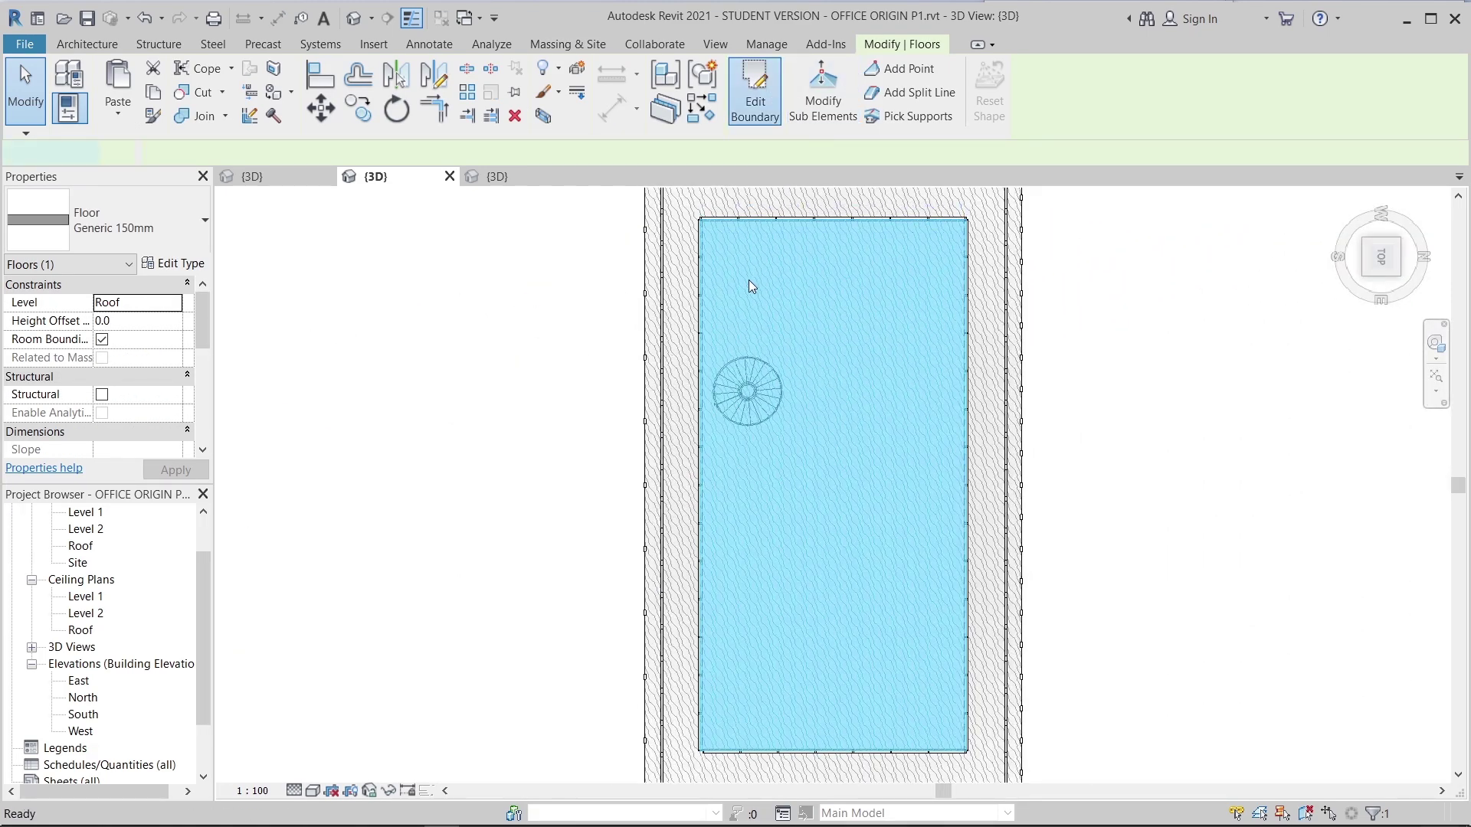
double_click(750, 280)
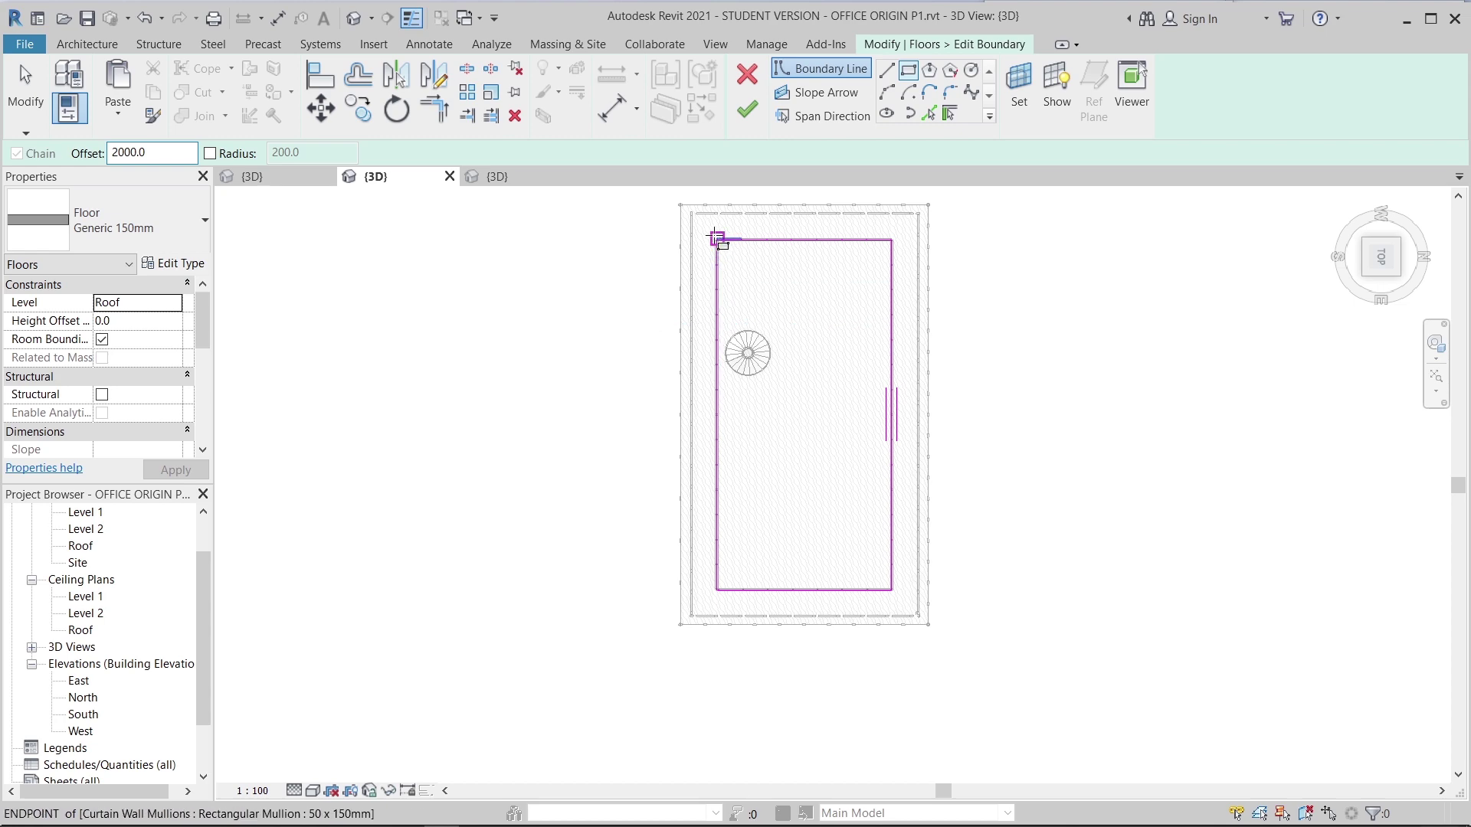
- Draw a rectangular floor boundary offset 2000 mm outward from the opposite corners of the existing roof boundary
scroll(720, 242, up, 6)
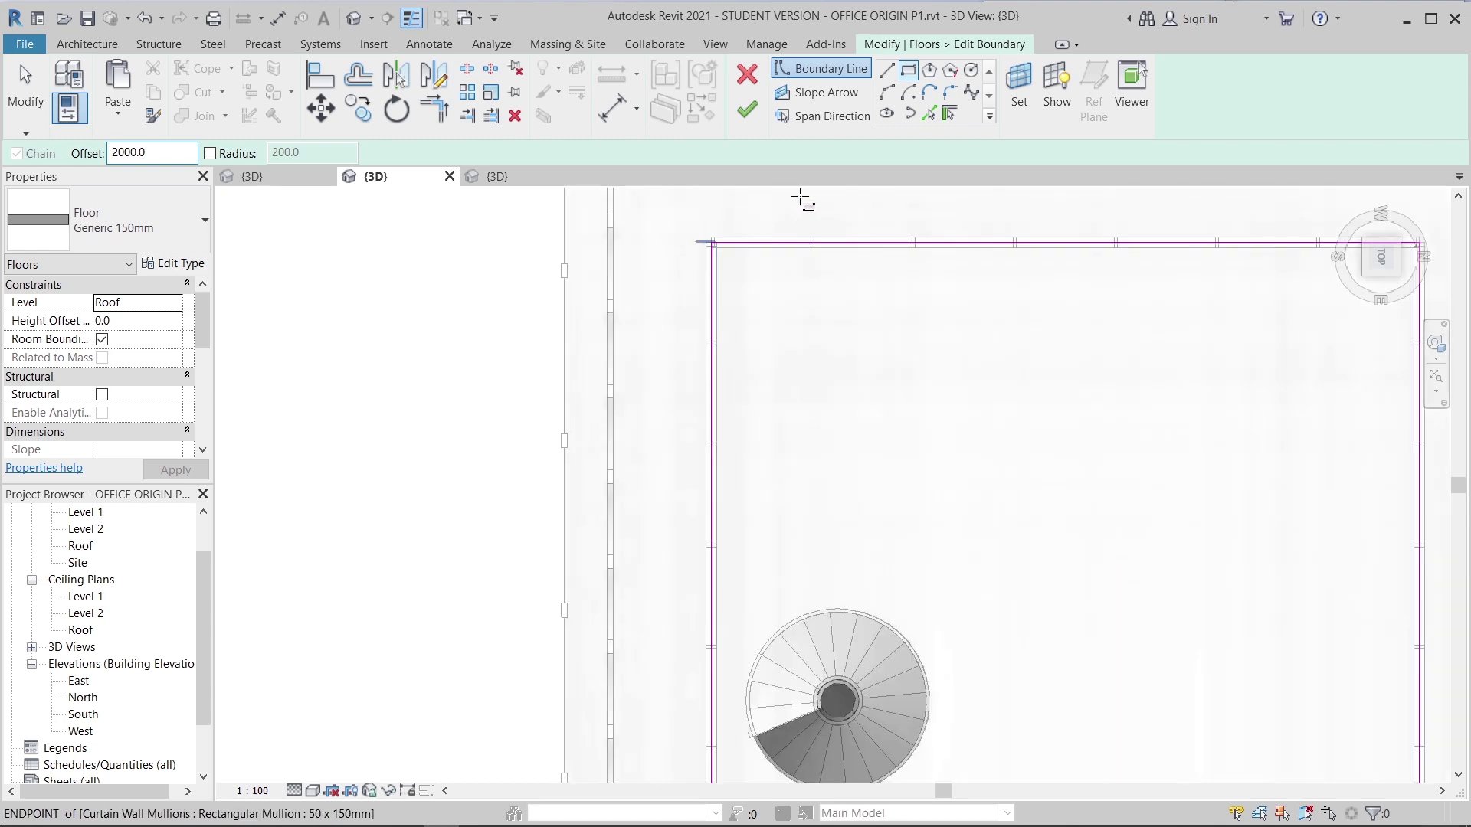
click(711, 245)
scroll(995, 567, down, 3)
scroll(1024, 585, down, 4)
middle_drag(1063, 617, 880, 378)
middle_drag(1000, 599, 932, 238)
middle_drag(984, 483, 1054, 634)
scroll(1034, 601, up, 5)
middle_drag(1075, 559, 989, 238)
mouse_move(1097, 588)
middle_down()
mouse_move(1083, 495)
mouse_move(1109, 581)
middle_up()
scroll(1103, 578, up, 4)
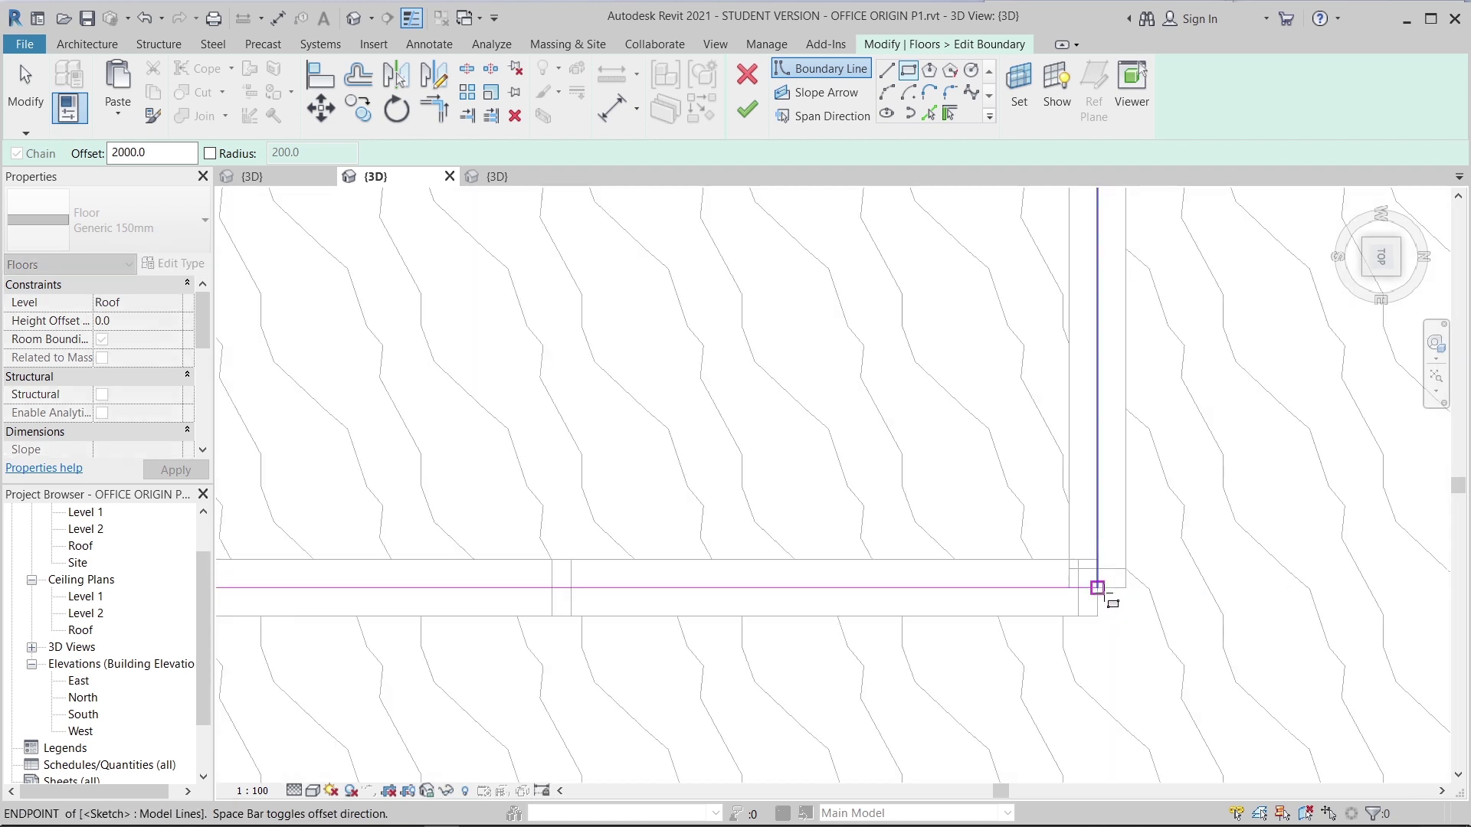
click(1096, 587)
key(Escape)
key(Escape)
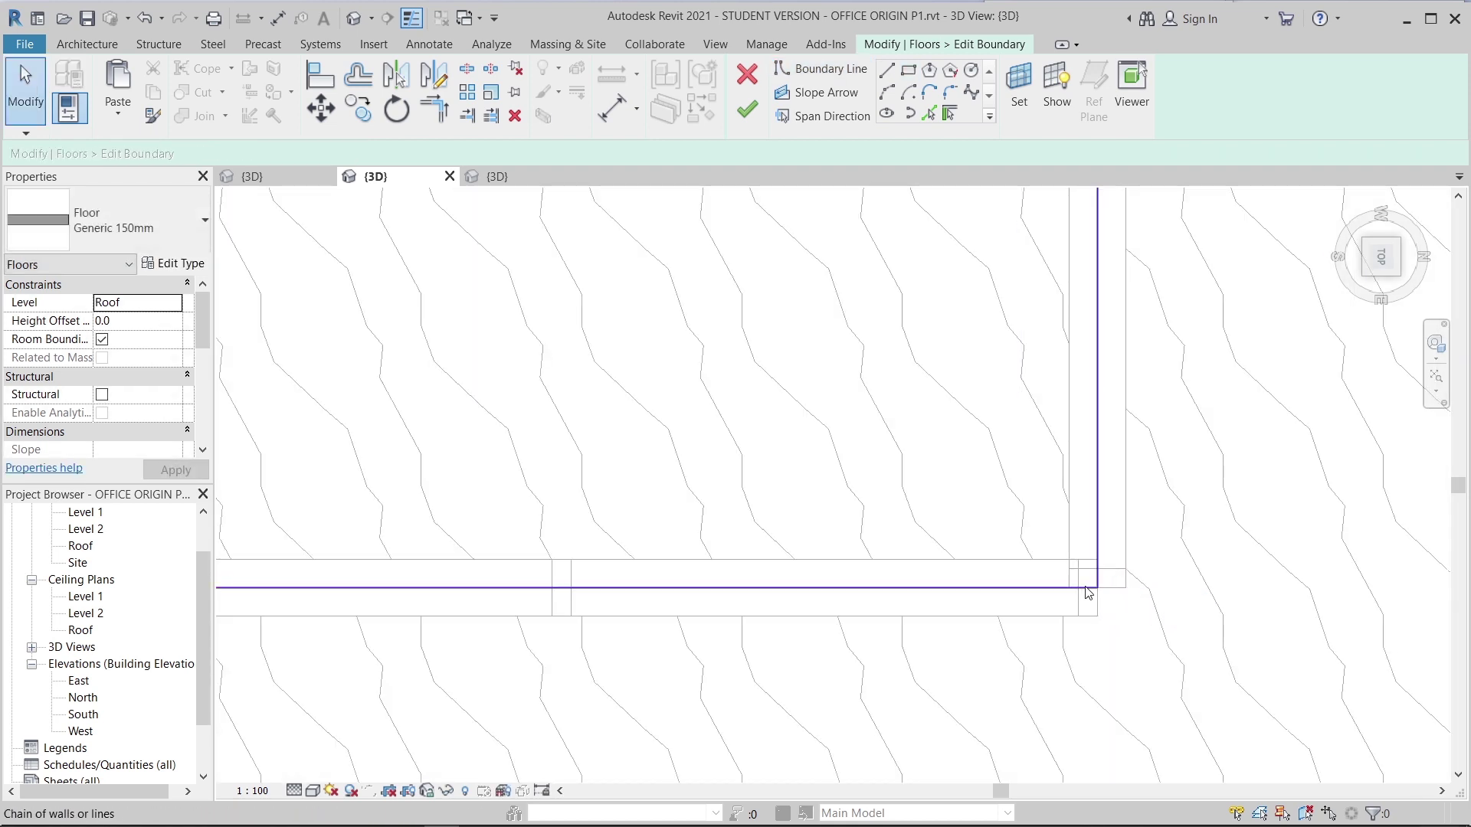
- Remove the original inner boundary lines and finish the Roof floor's boundary edit
scroll(1087, 593, down, 4)
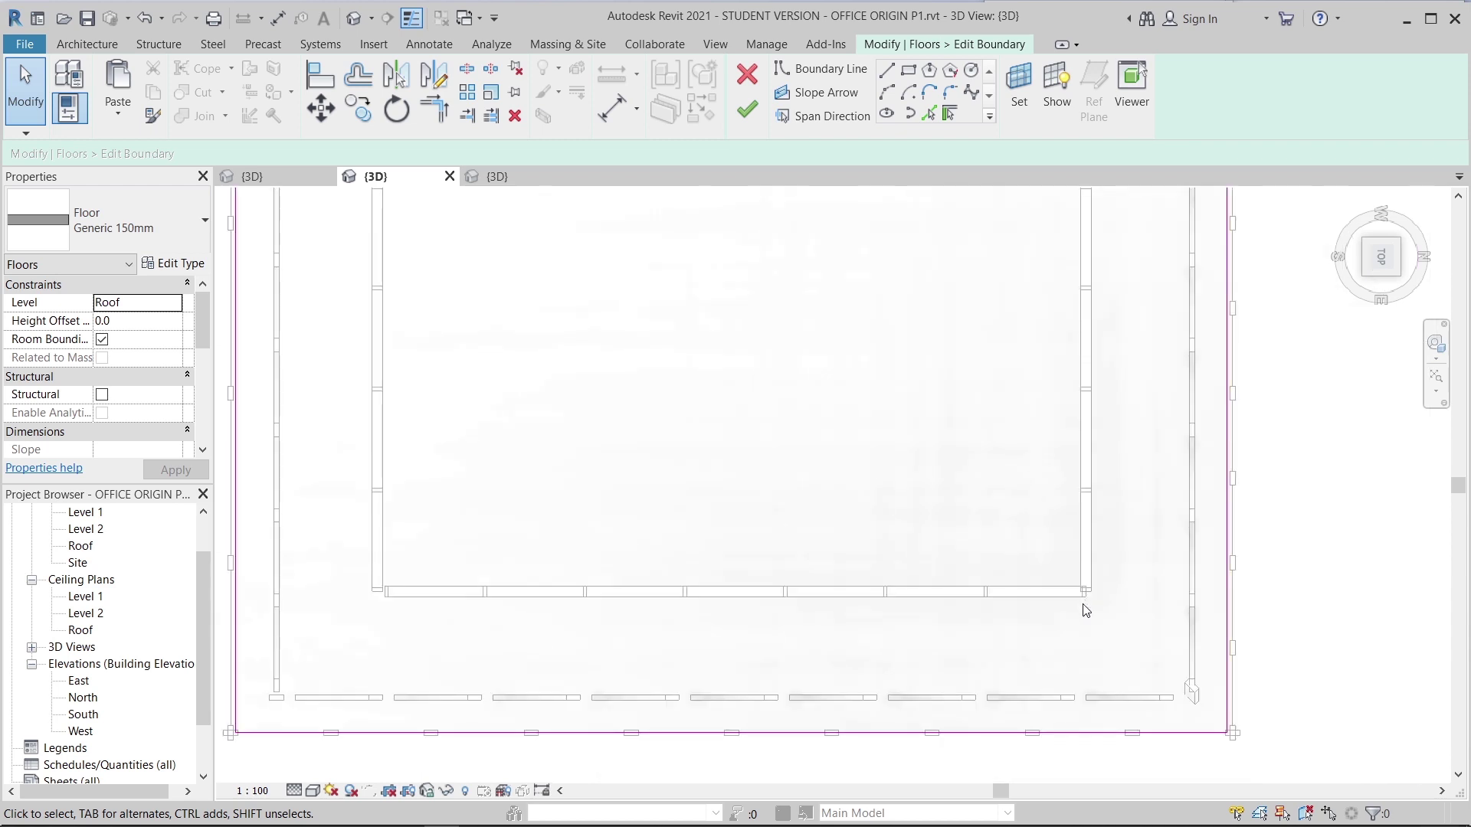
scroll(1086, 610, down, 3)
scroll(777, 516, down, 1)
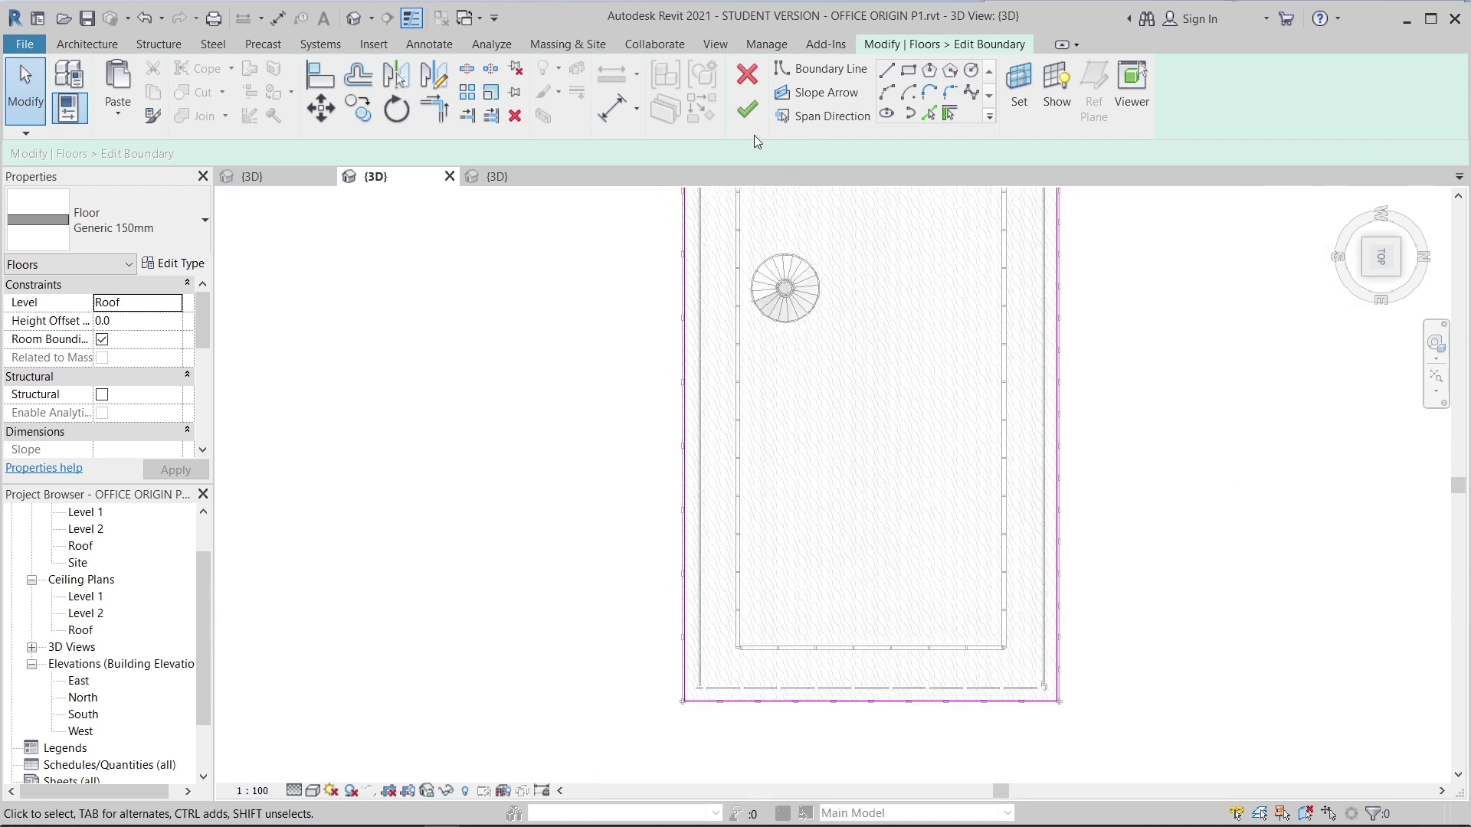
click(747, 111)
click(576, 468)
shift+middle_drag(526, 498, 895, 560)
scroll(777, 696, down, 1)
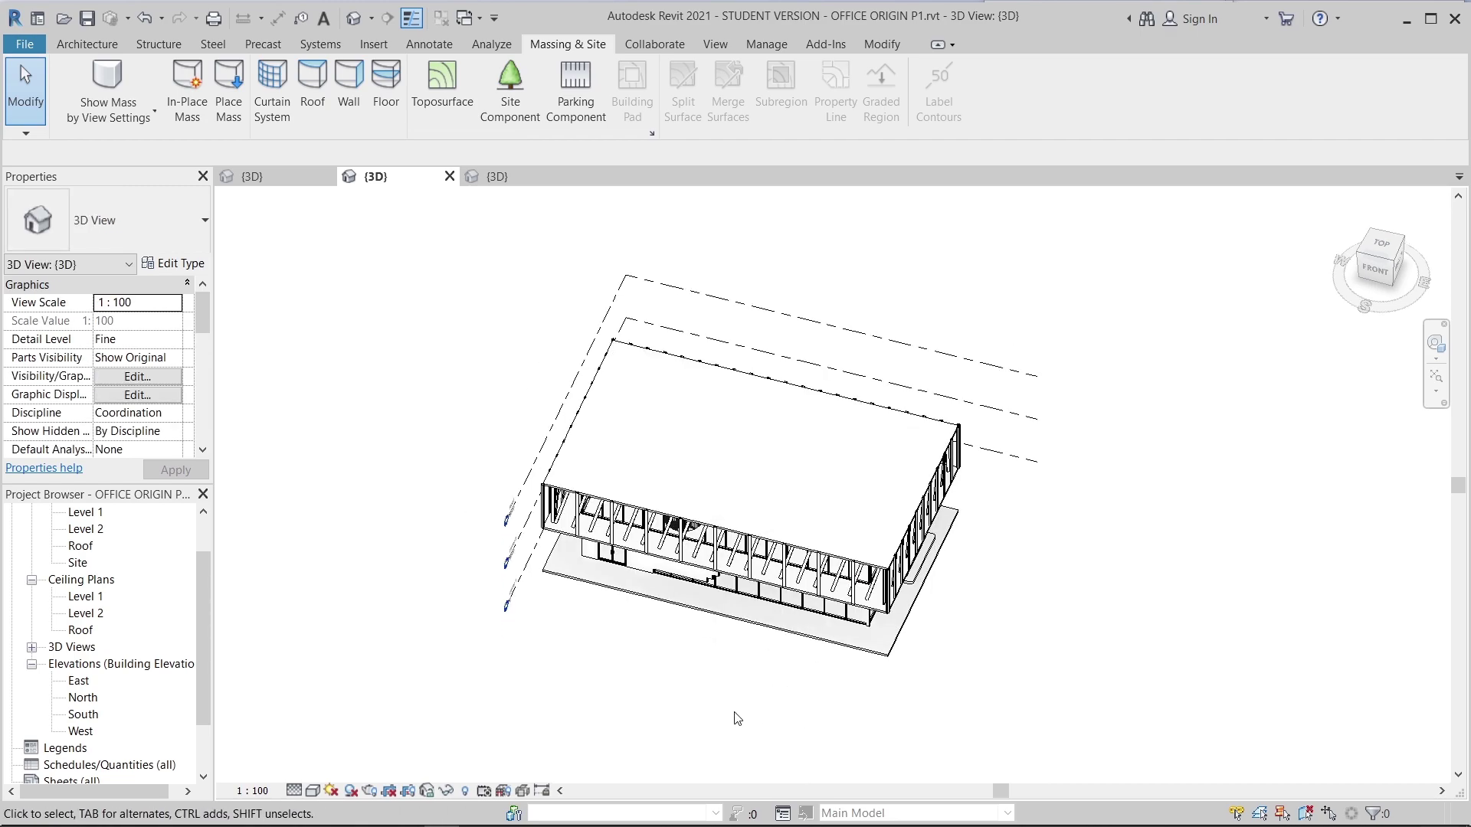
- Select all Family2 fin instances in the project, starting from a vertical fin on the right face
shift+middle_drag(738, 709, 762, 552)
scroll(968, 630, up, 3)
middle_drag(968, 630, 1101, 676)
shift+middle_drag(1100, 676, 1061, 658)
scroll(1049, 536, up, 4)
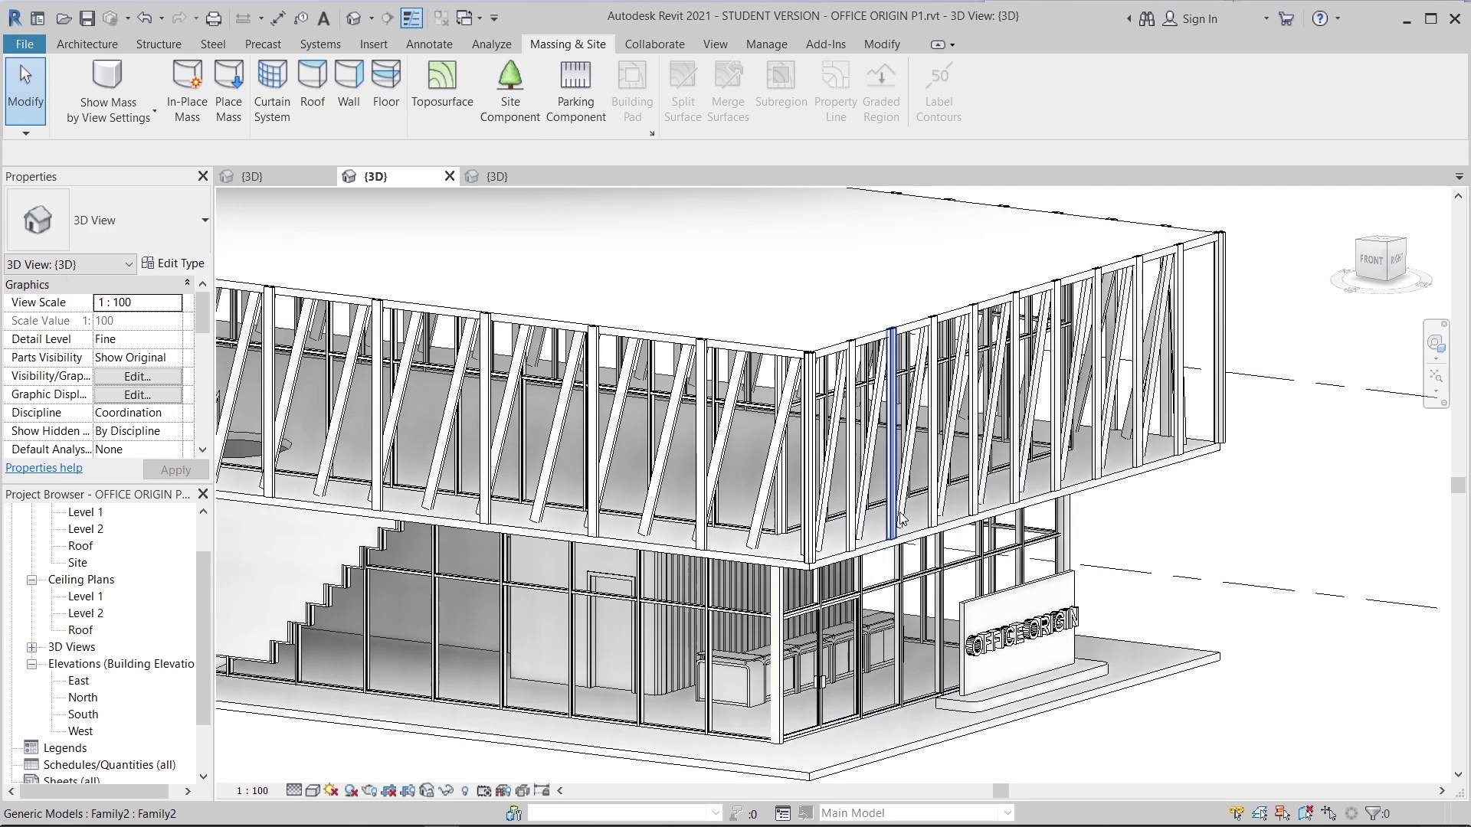
click(889, 506)
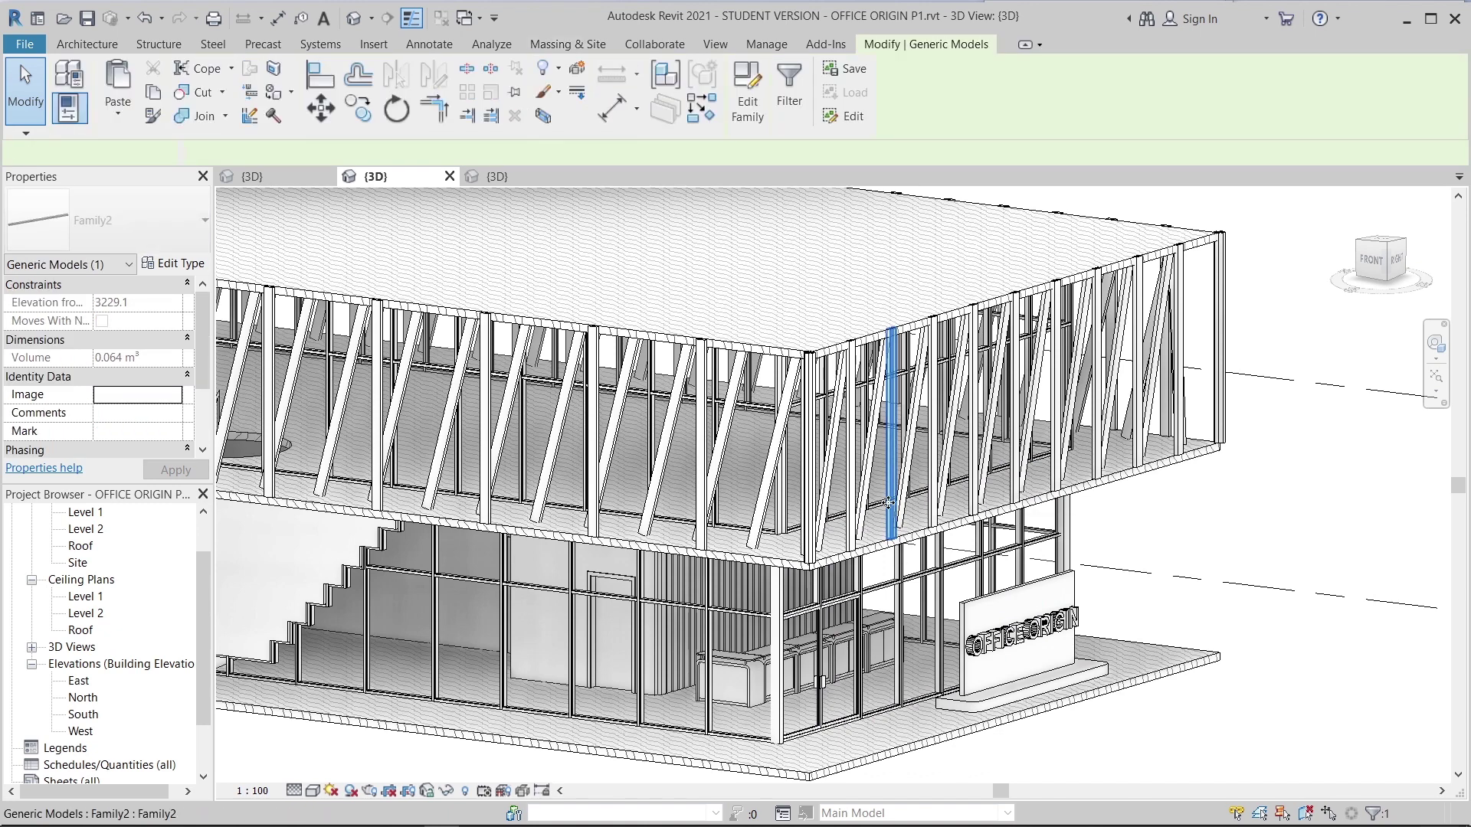
key(s)
key(a)
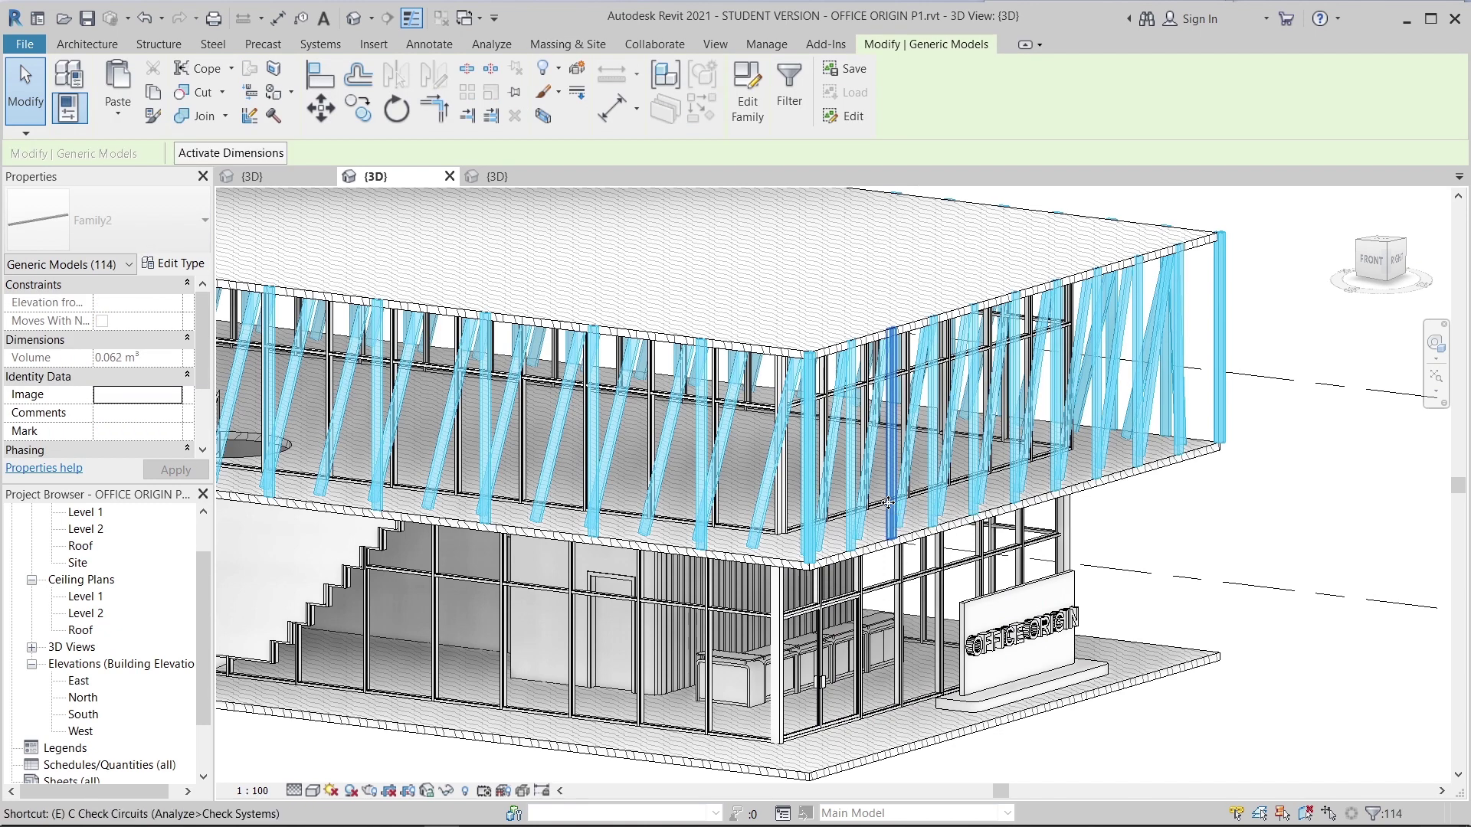
- Override the selected fins' surface background in this view with a solid fill in orange, RGB 255-128-000
key(e)
key(o)
key(d)
click(735, 293)
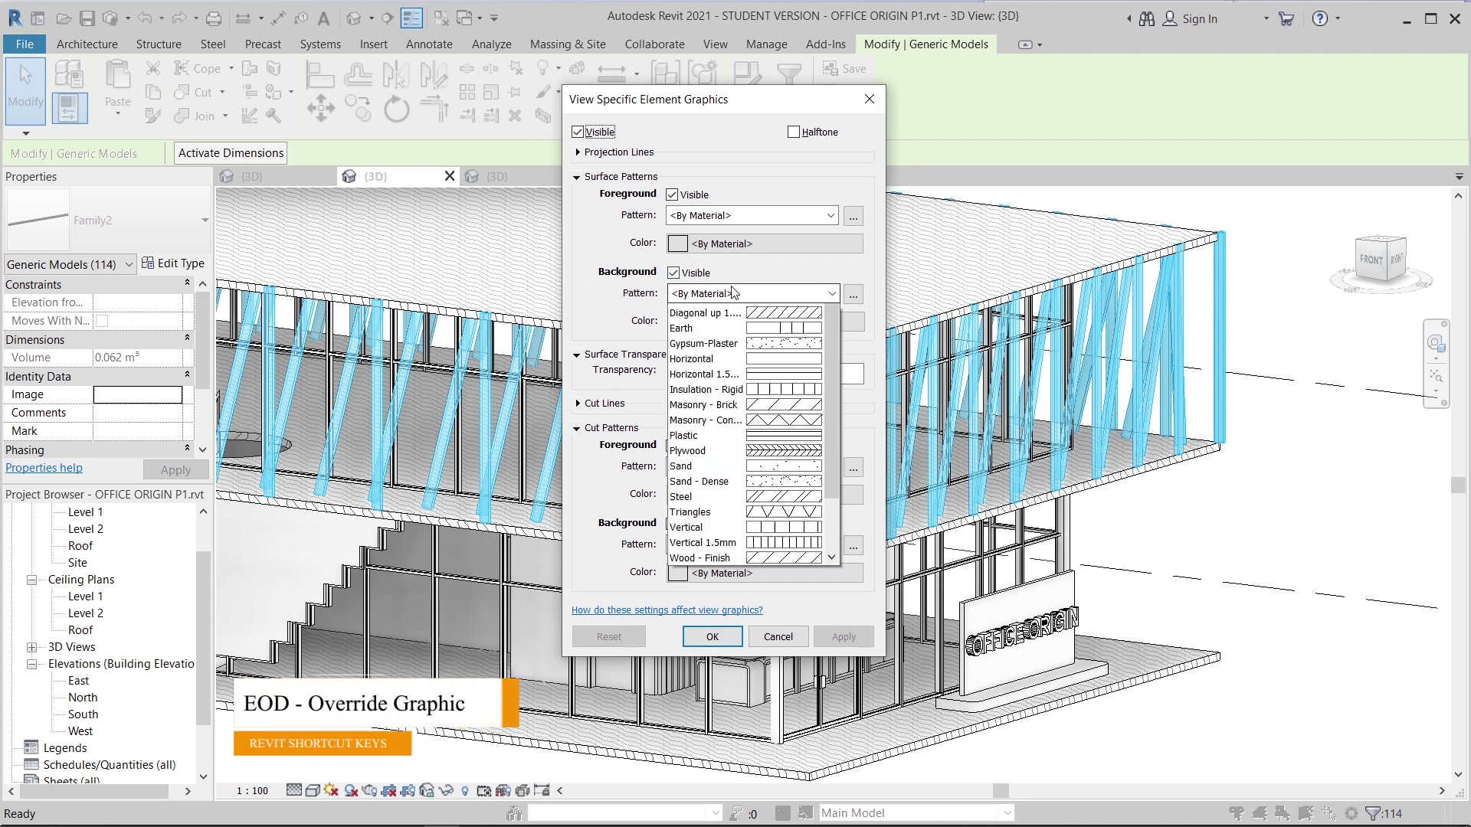
click(734, 326)
click(729, 323)
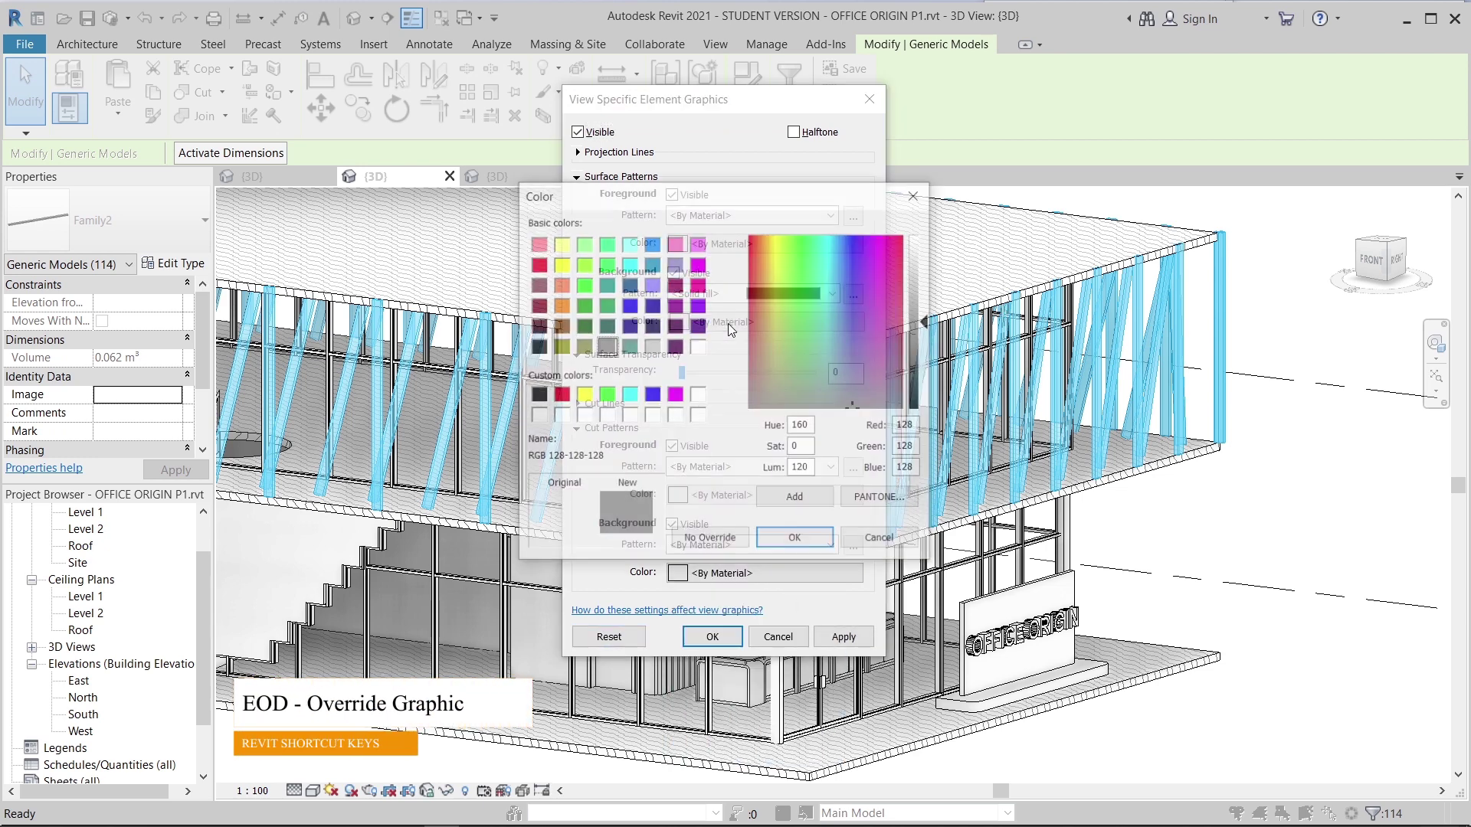
click(557, 306)
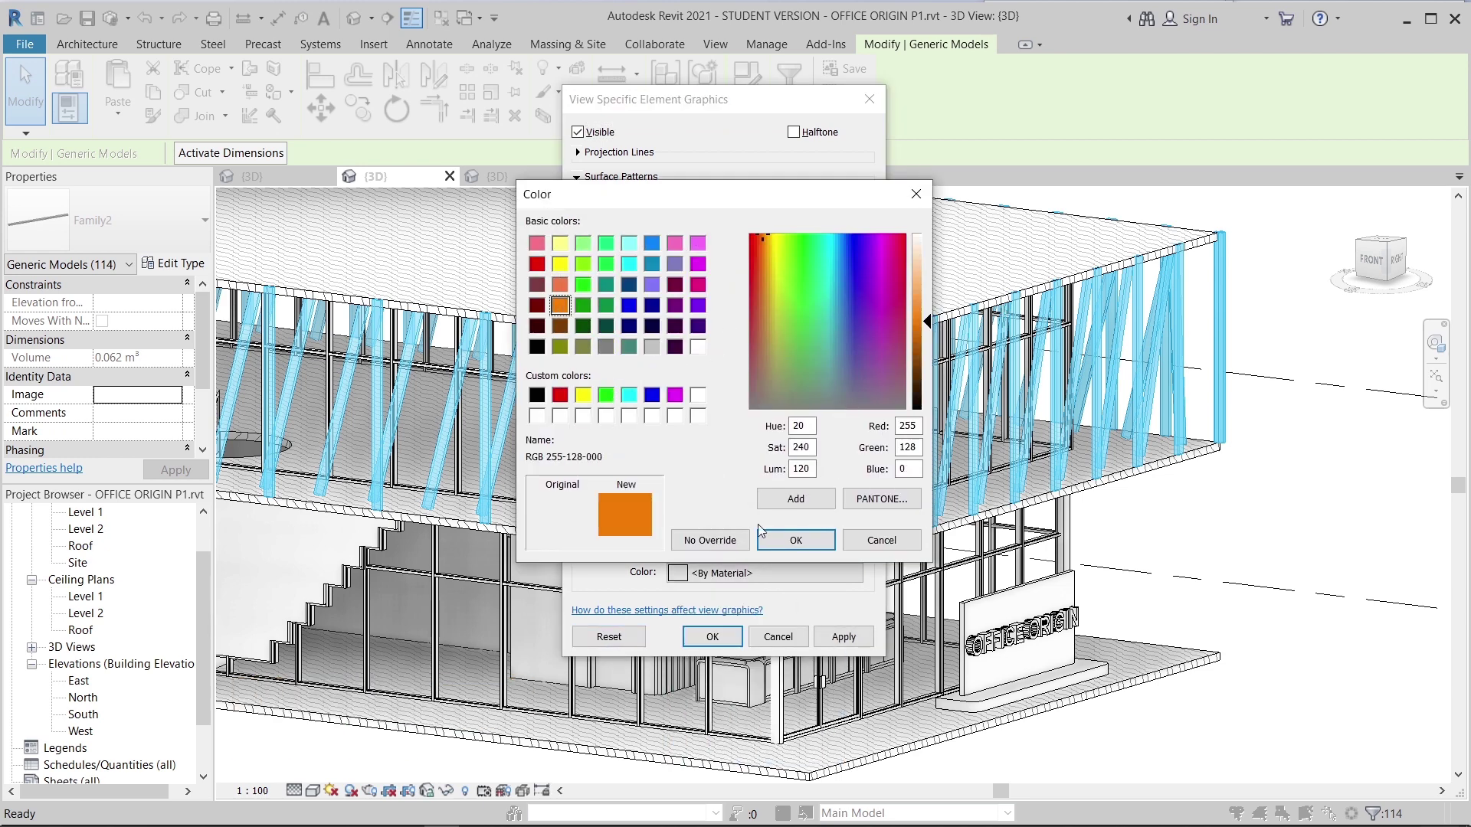
click(795, 541)
click(714, 641)
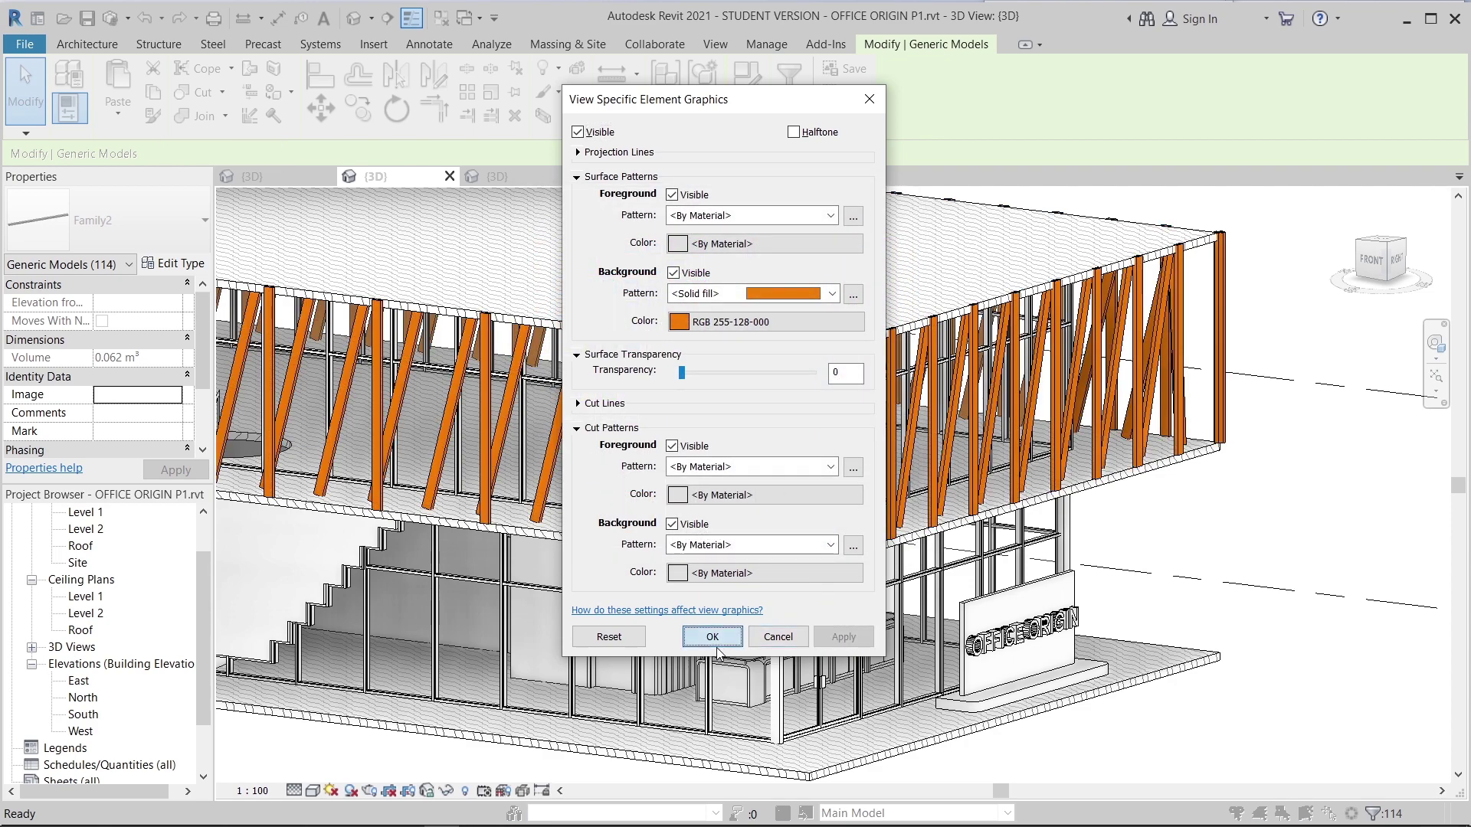
- Examine the orange facade fins and the extended roof around the building from several angles in the 3D view
scroll(797, 674, down, 4)
shift+middle_drag(796, 674, 942, 703)
click(976, 687)
scroll(817, 640, up, 10)
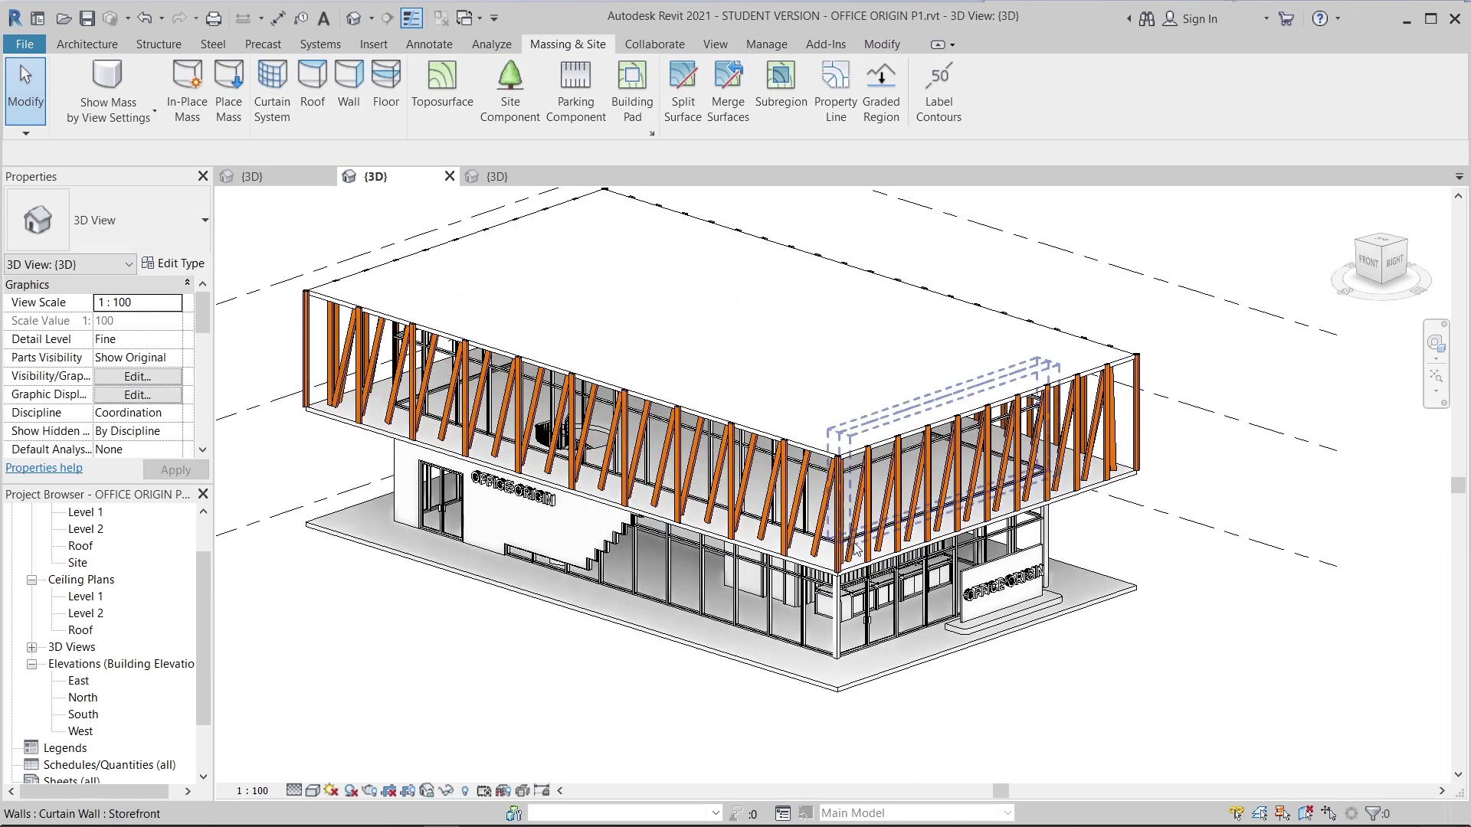
scroll(817, 640, down, 12)
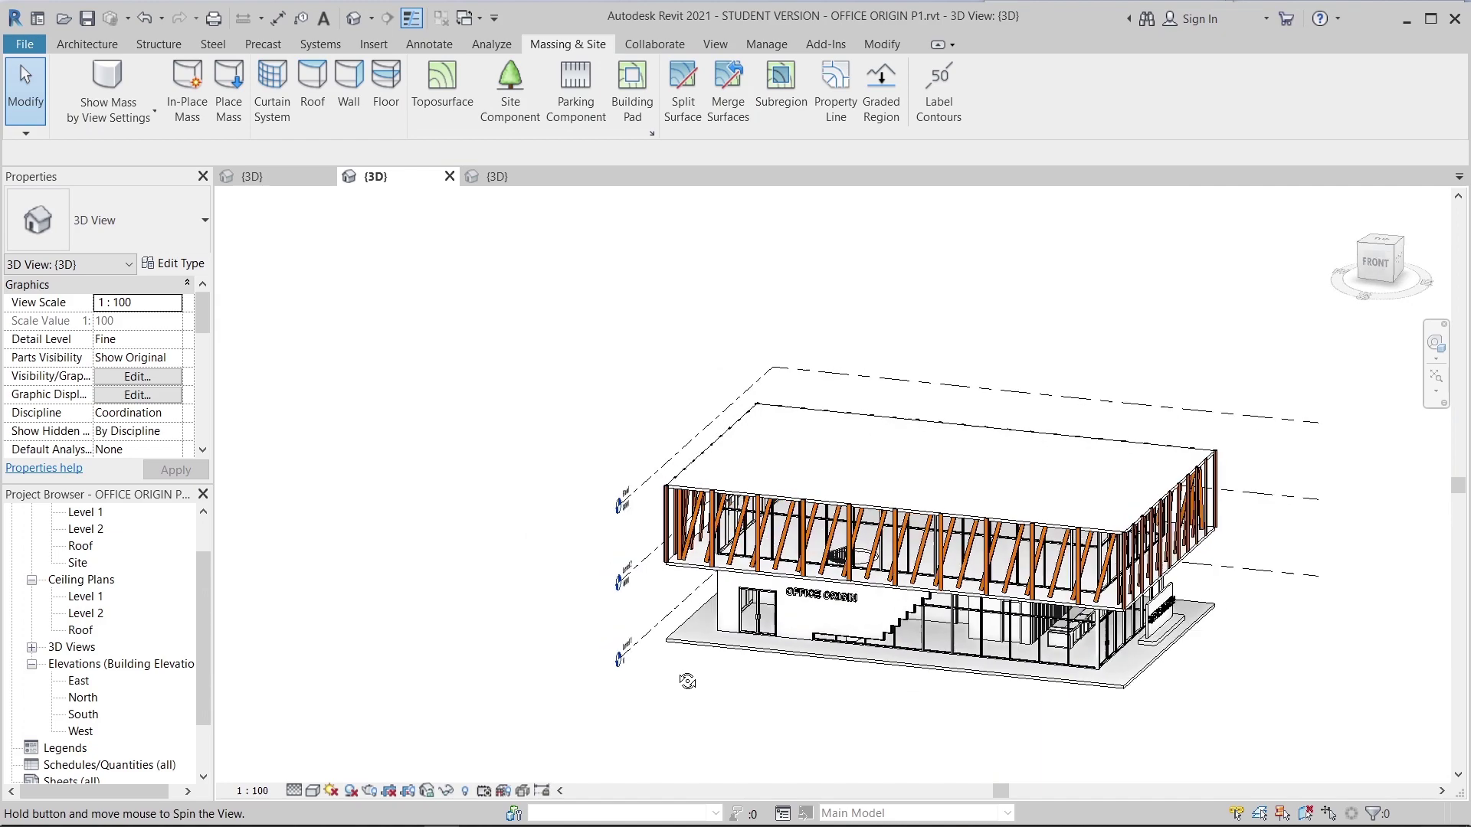
shift+middle_drag(687, 681, 697, 681)
scroll(713, 582, up, 2)
shift+middle_drag(712, 582, 1159, 729)
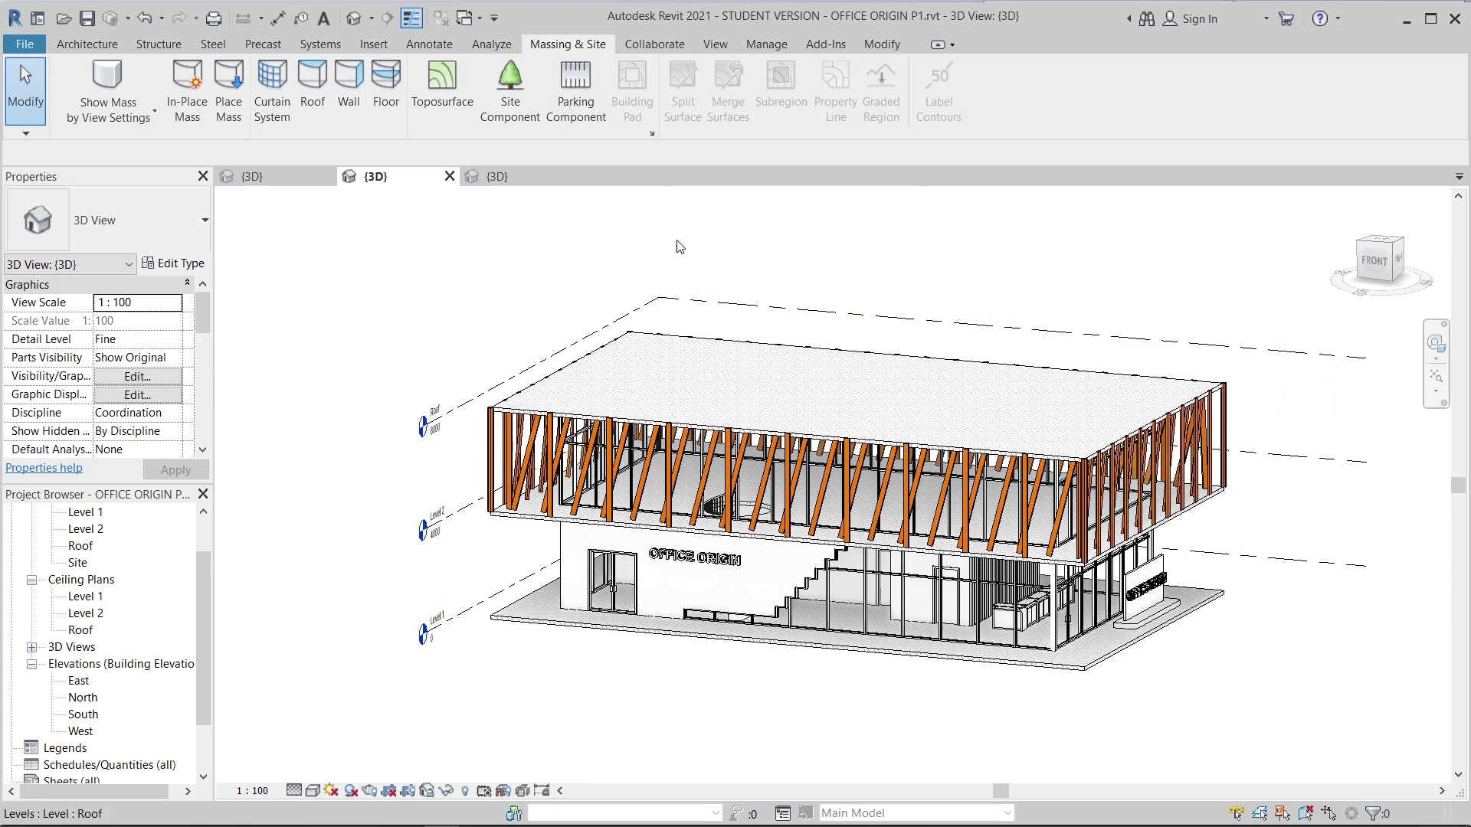
scroll(875, 363, down, 3)
shift+middle_drag(1134, 661, 1044, 673)
shift+middle_drag(429, 440, 446, 441)
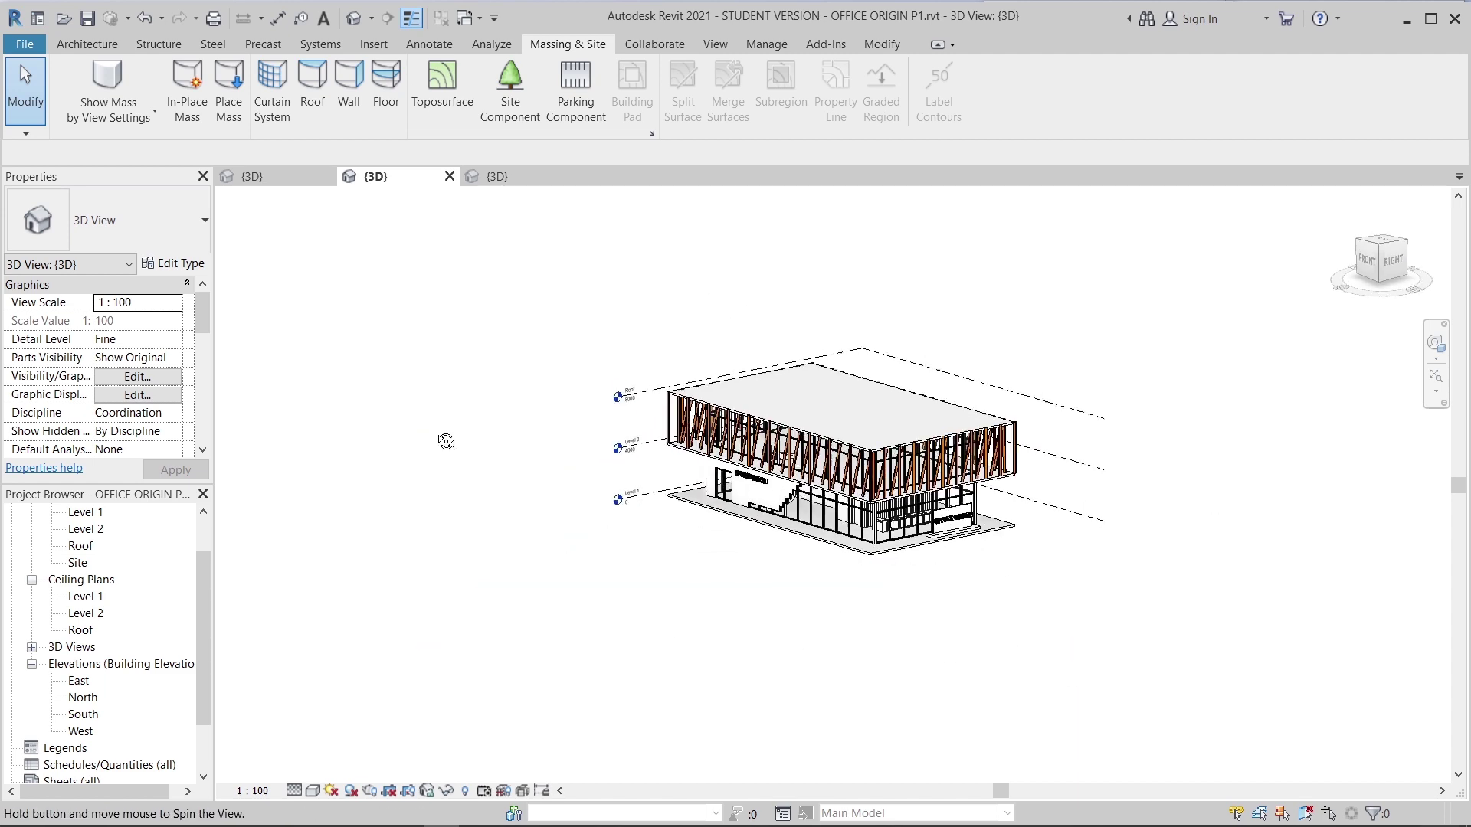
- Create an irregular toposurface around the building in top view by placing points at absolute elevation 0.0, and finish the surface
click(1385, 249)
click(457, 71)
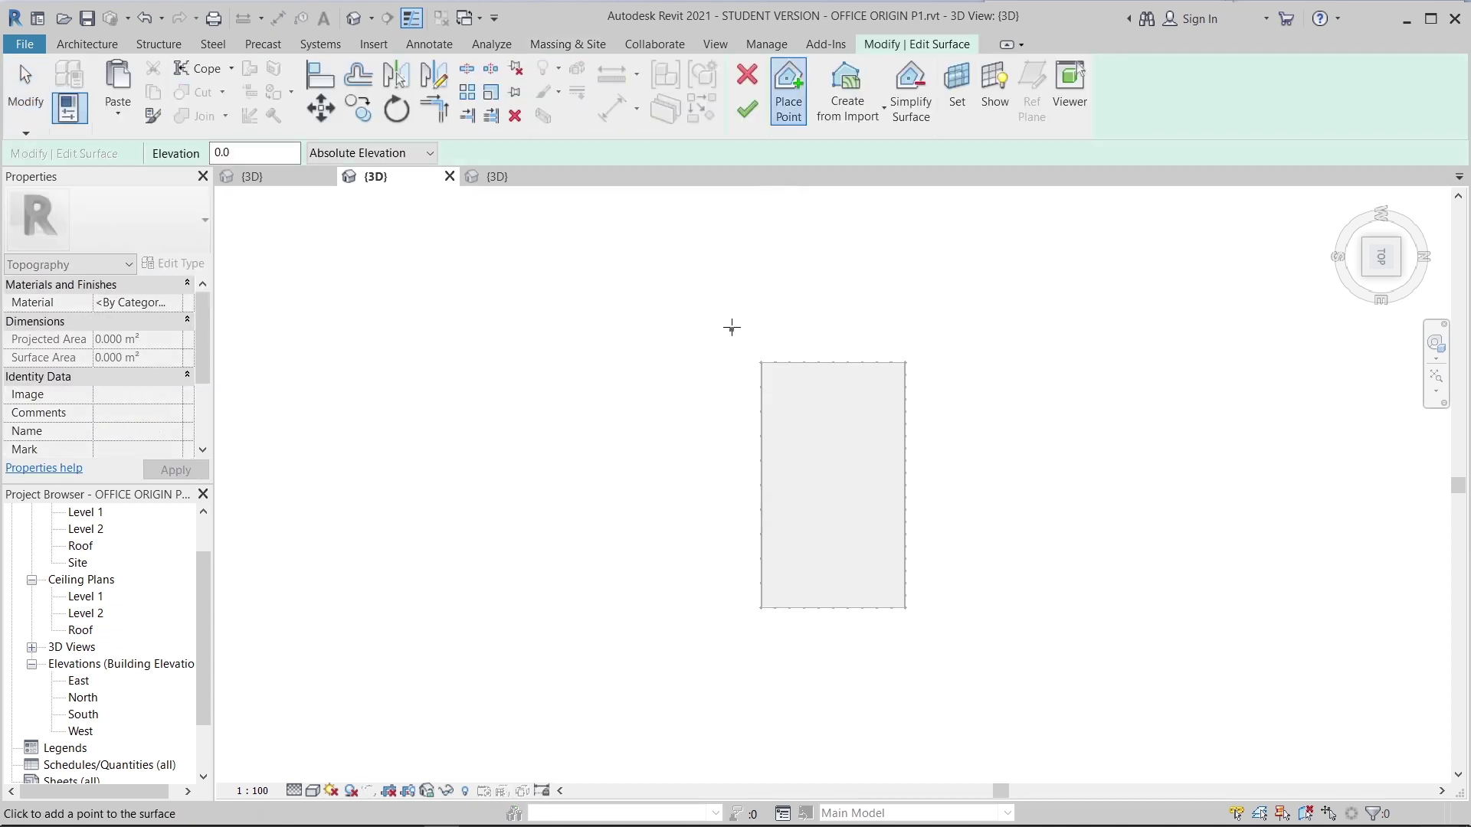
click(989, 323)
click(1033, 458)
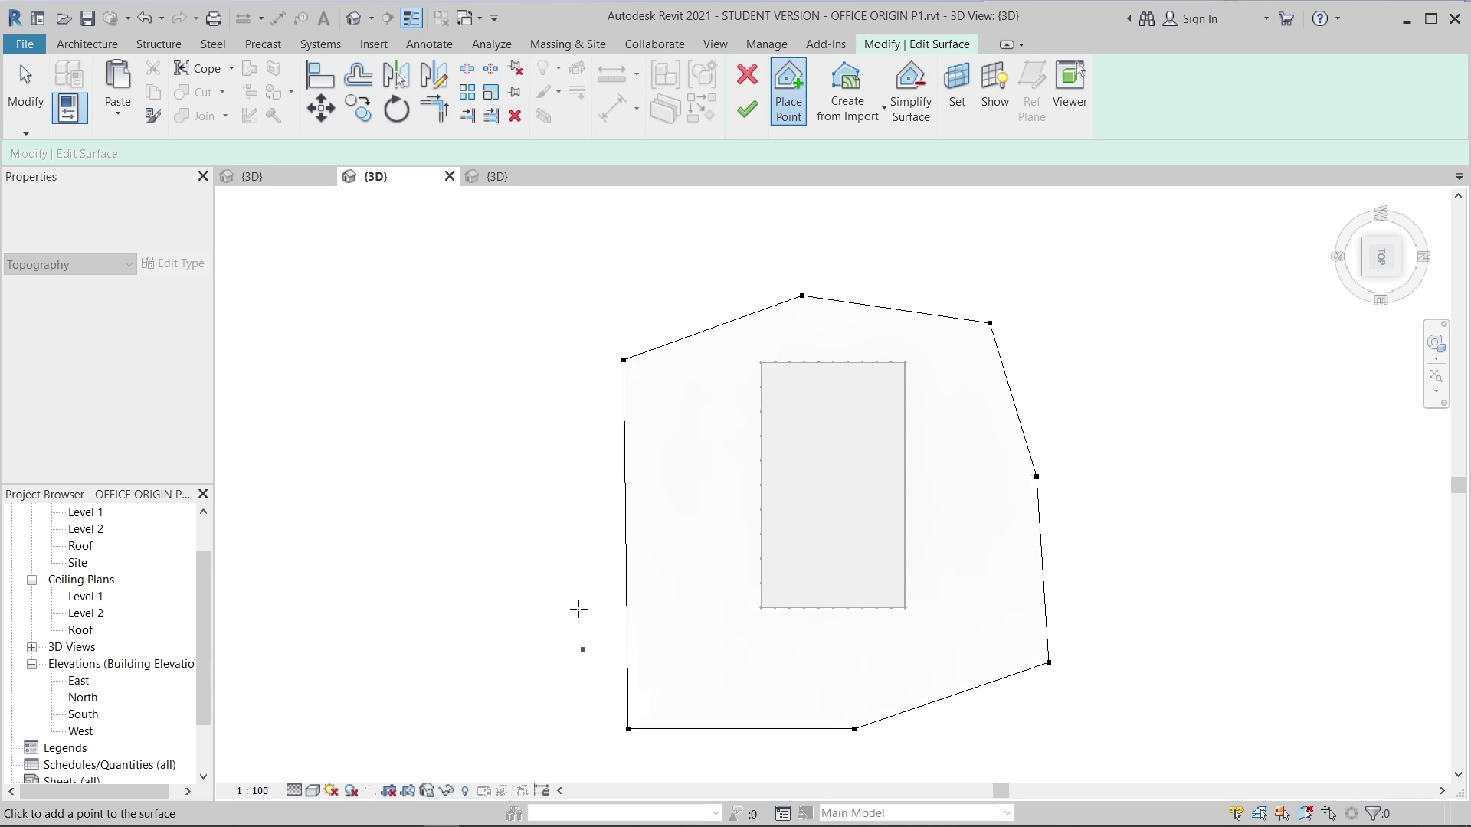
click(589, 375)
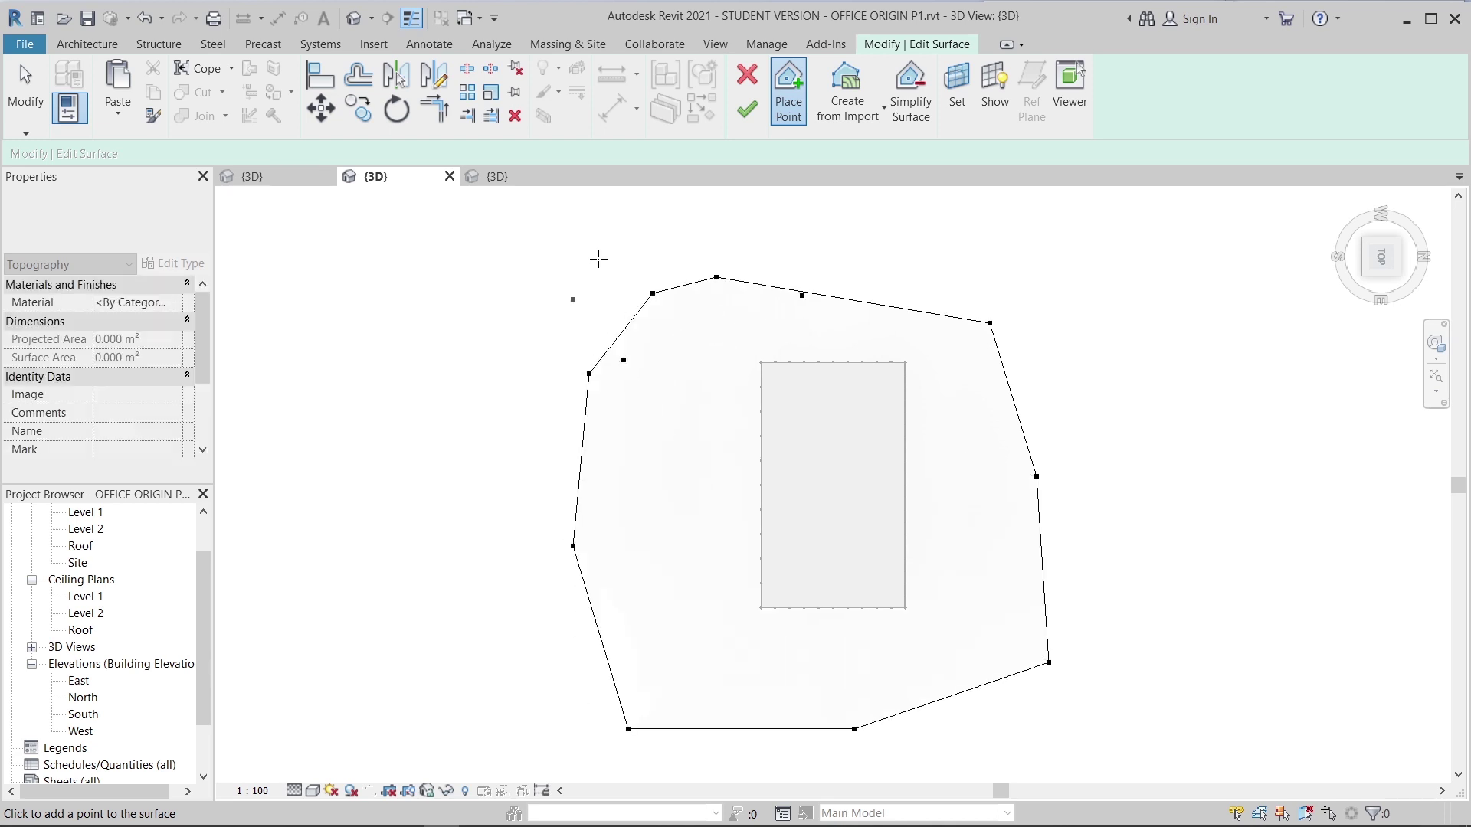
click(741, 112)
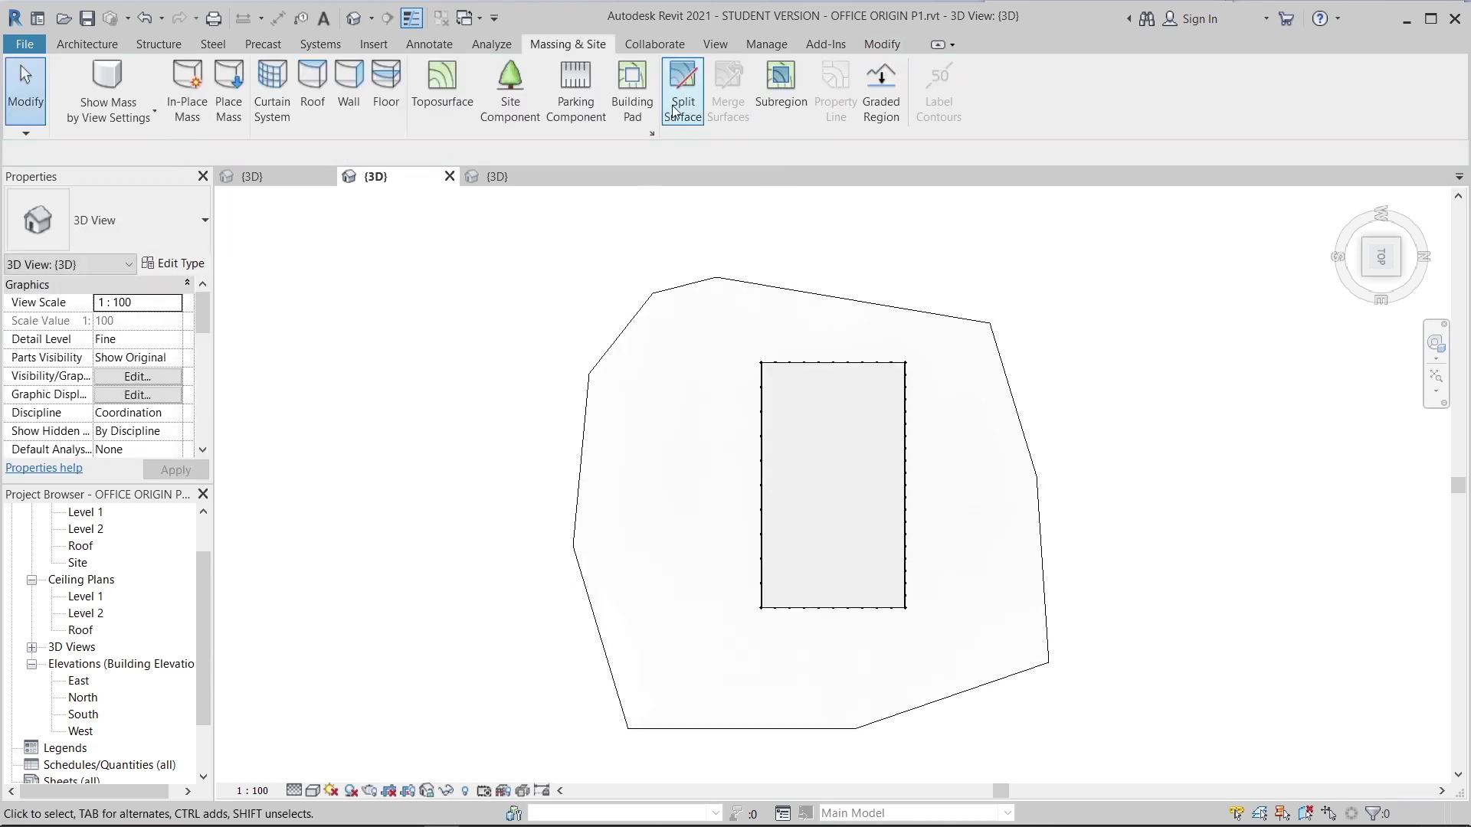
click(640, 105)
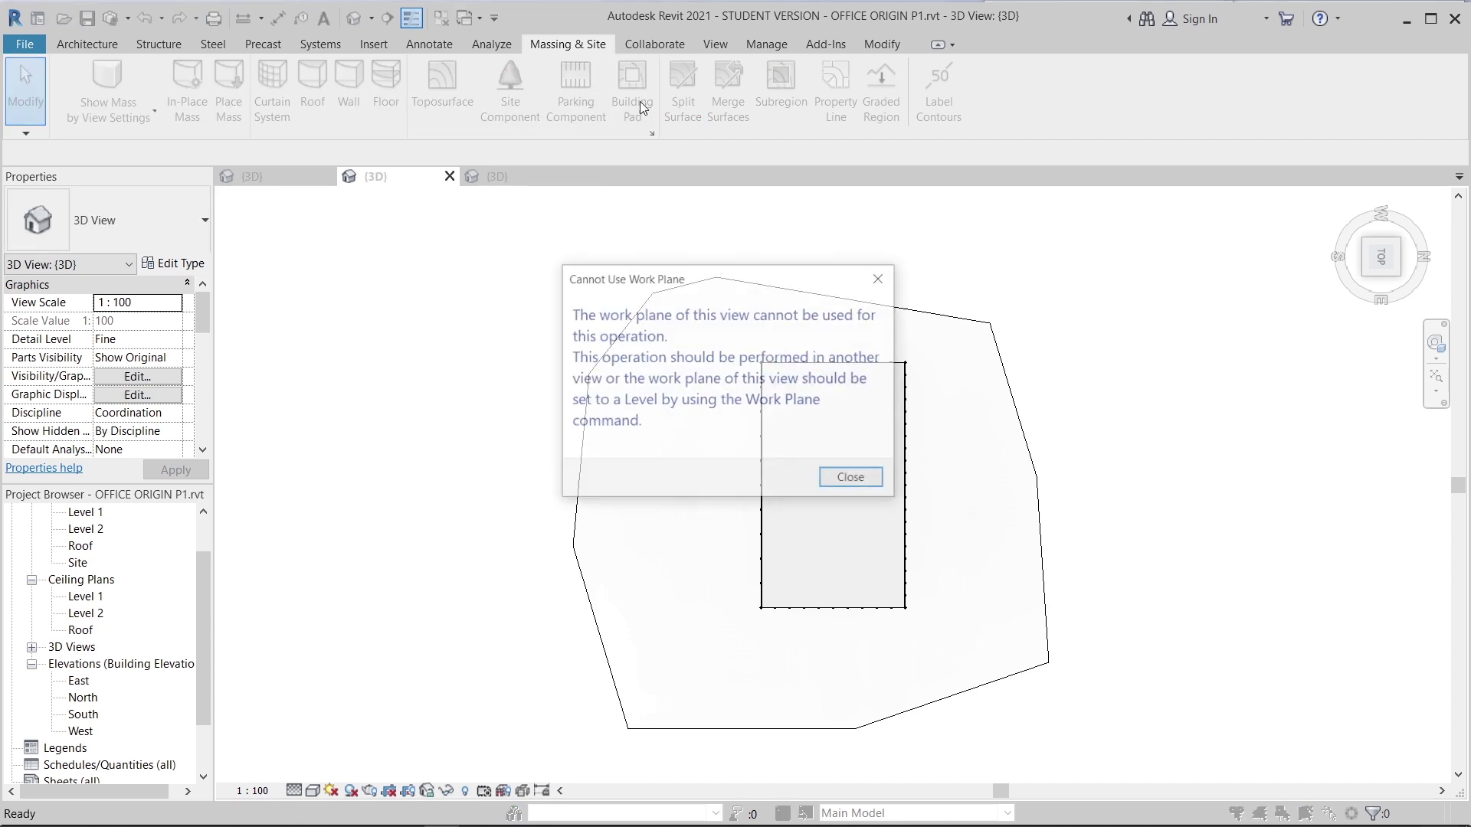
click(851, 479)
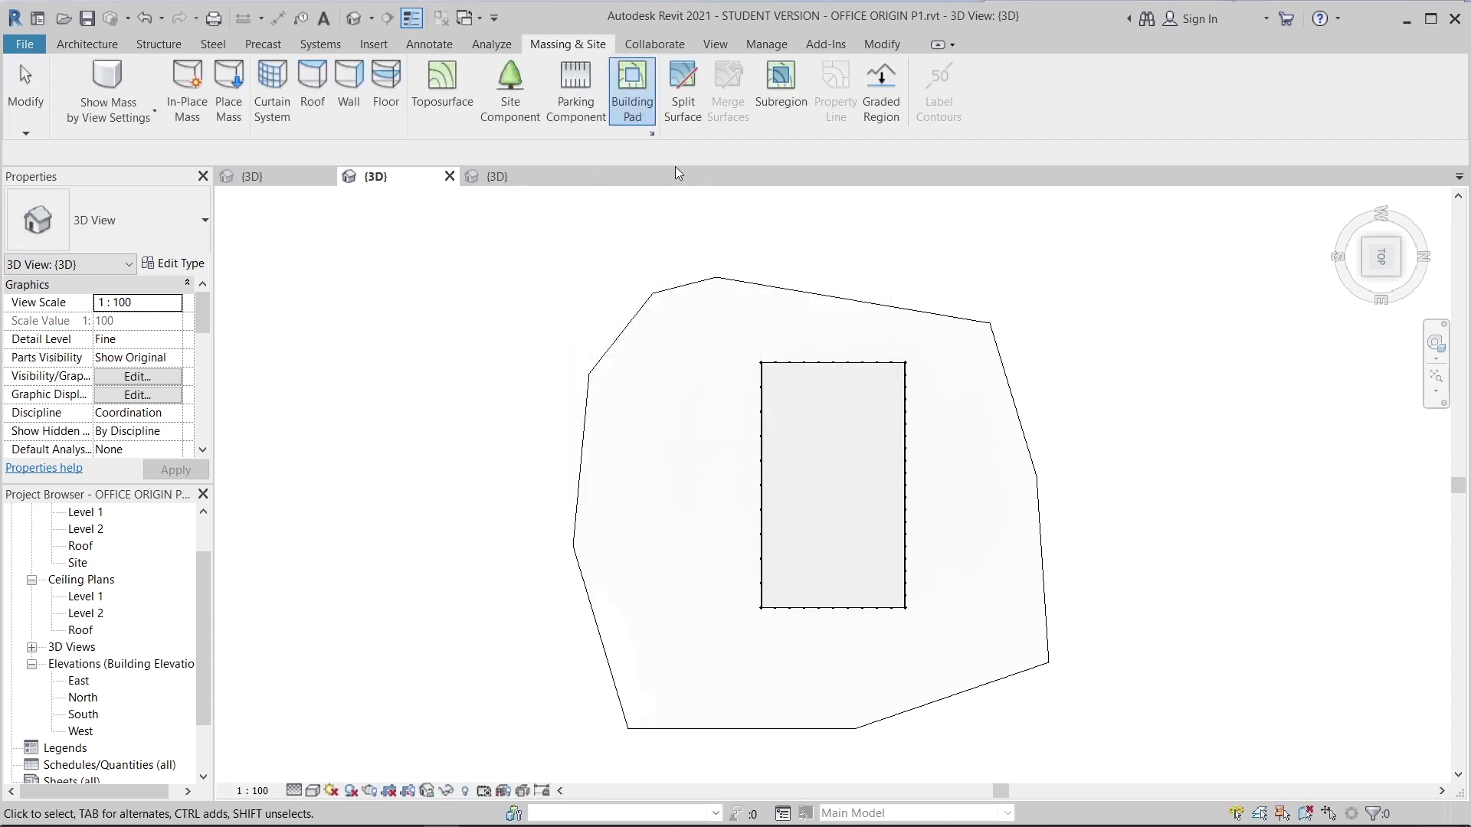
click(631, 117)
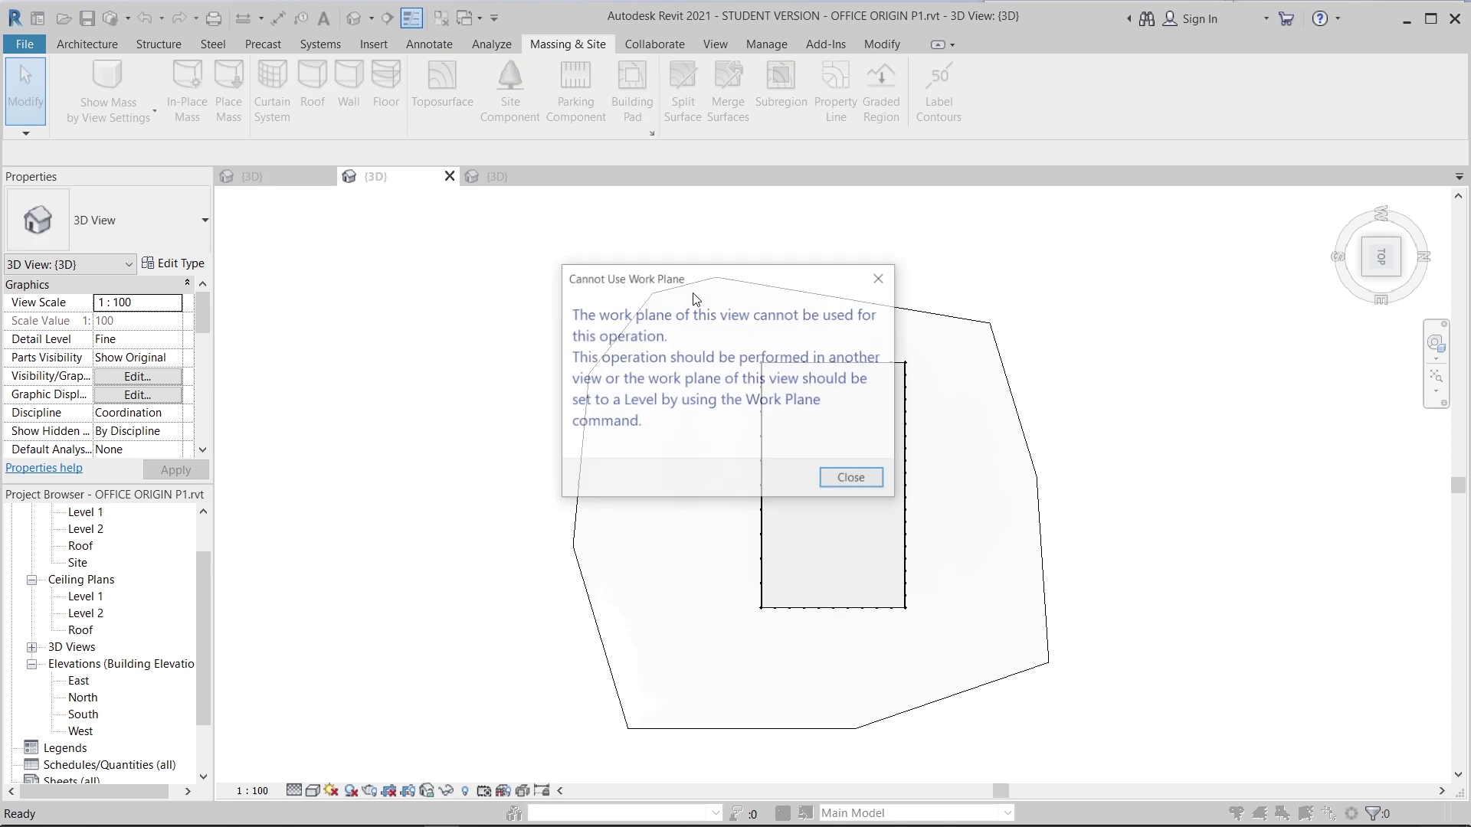
click(848, 479)
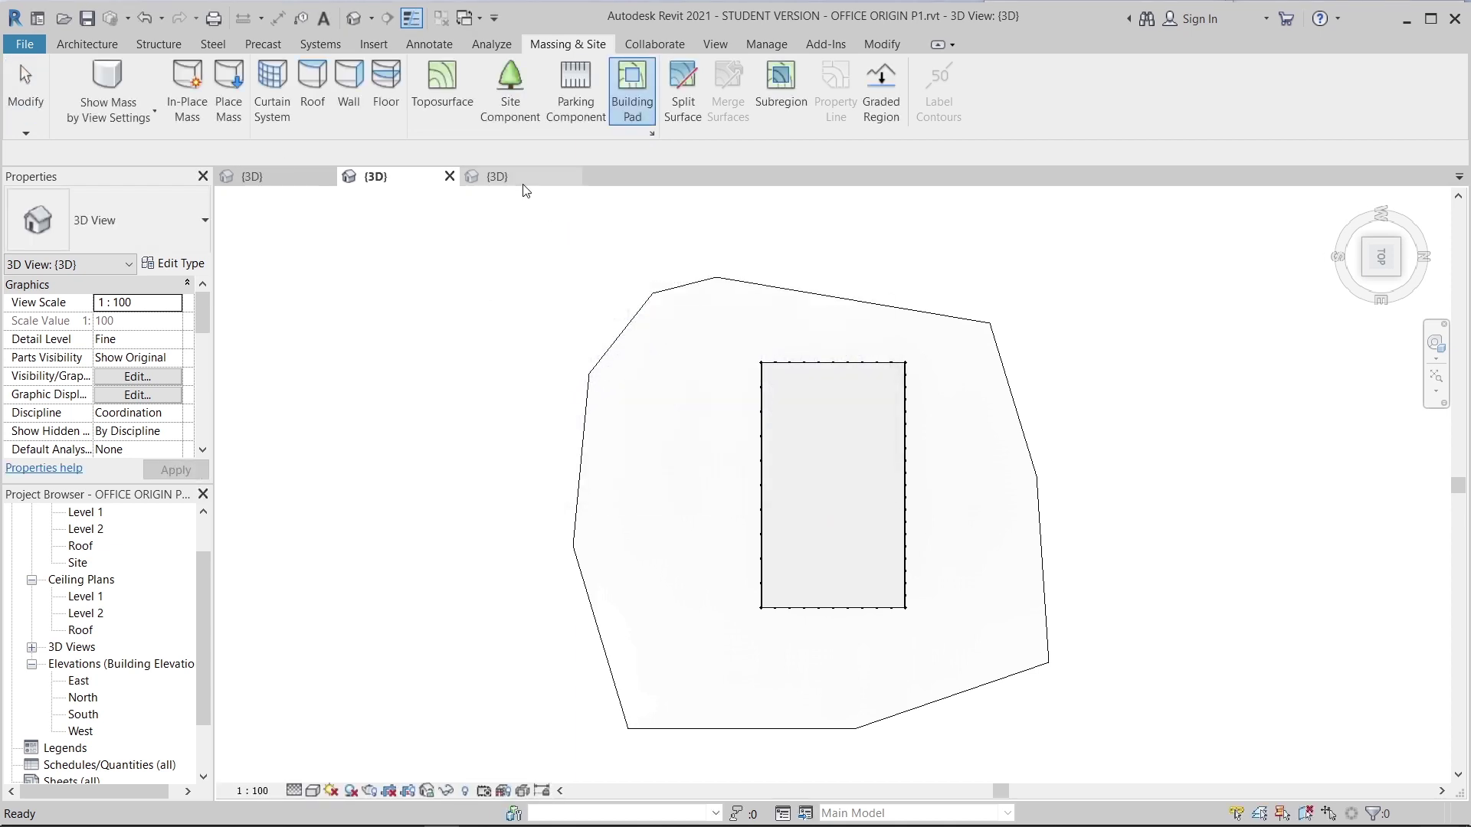
- Close the Family2 fin family without saving its changes and open the Site floor plan
click(571, 177)
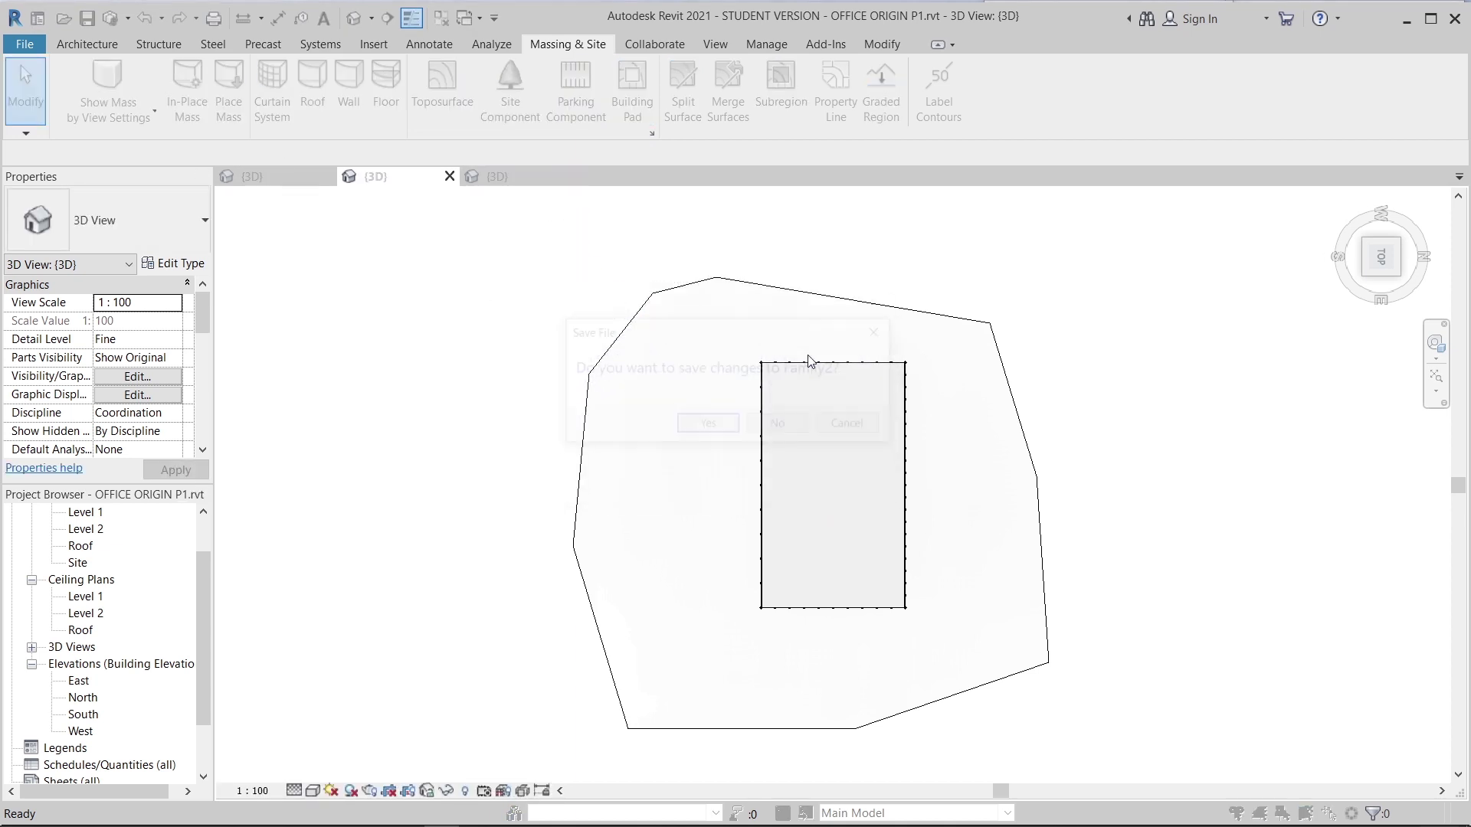
click(767, 429)
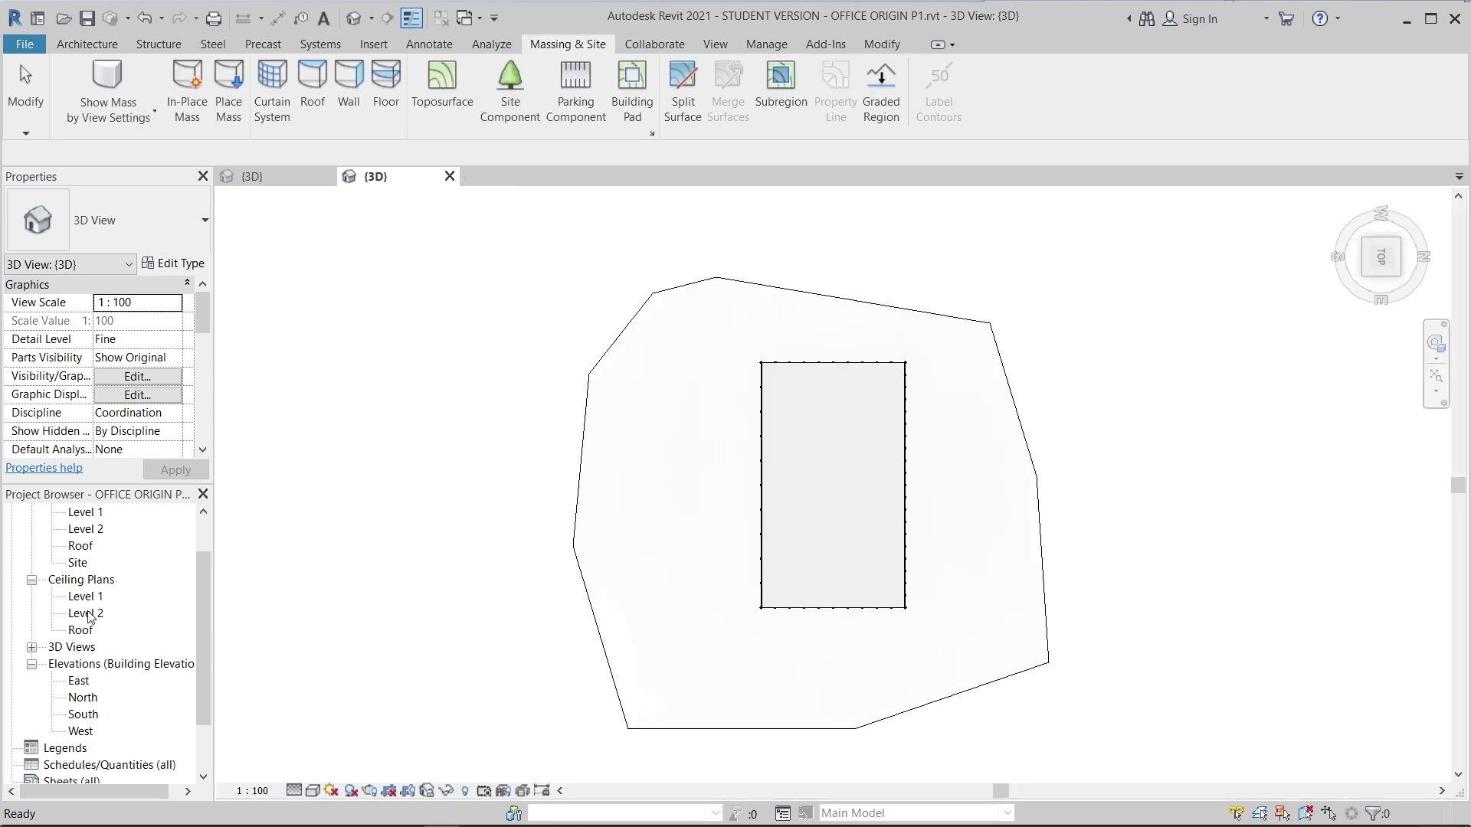
double_click(78, 563)
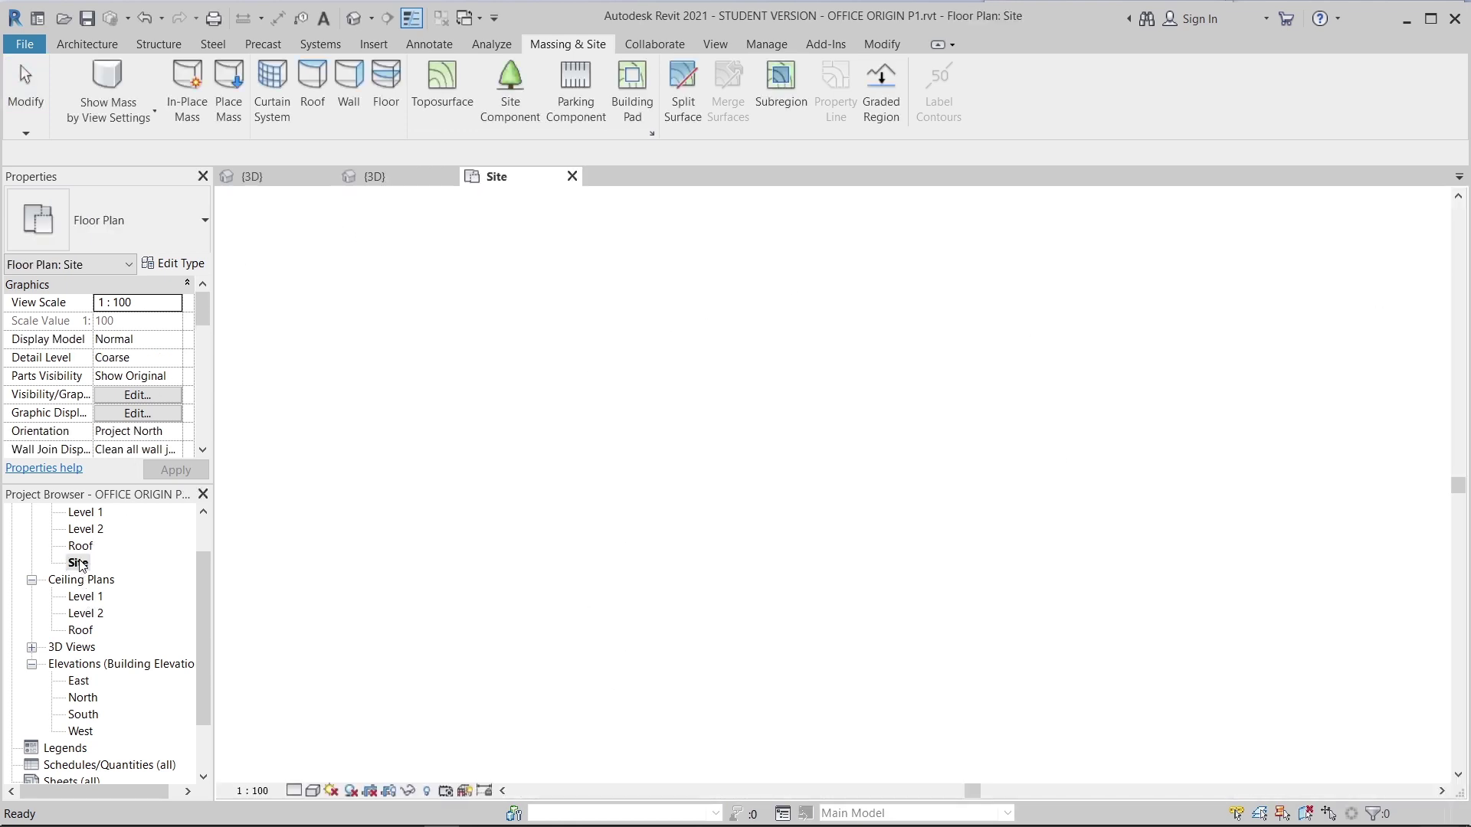
- Sketch a rectangular building pad boundary between the opposite outer corners of the building's floor slab
click(625, 89)
scroll(711, 441, up, 5)
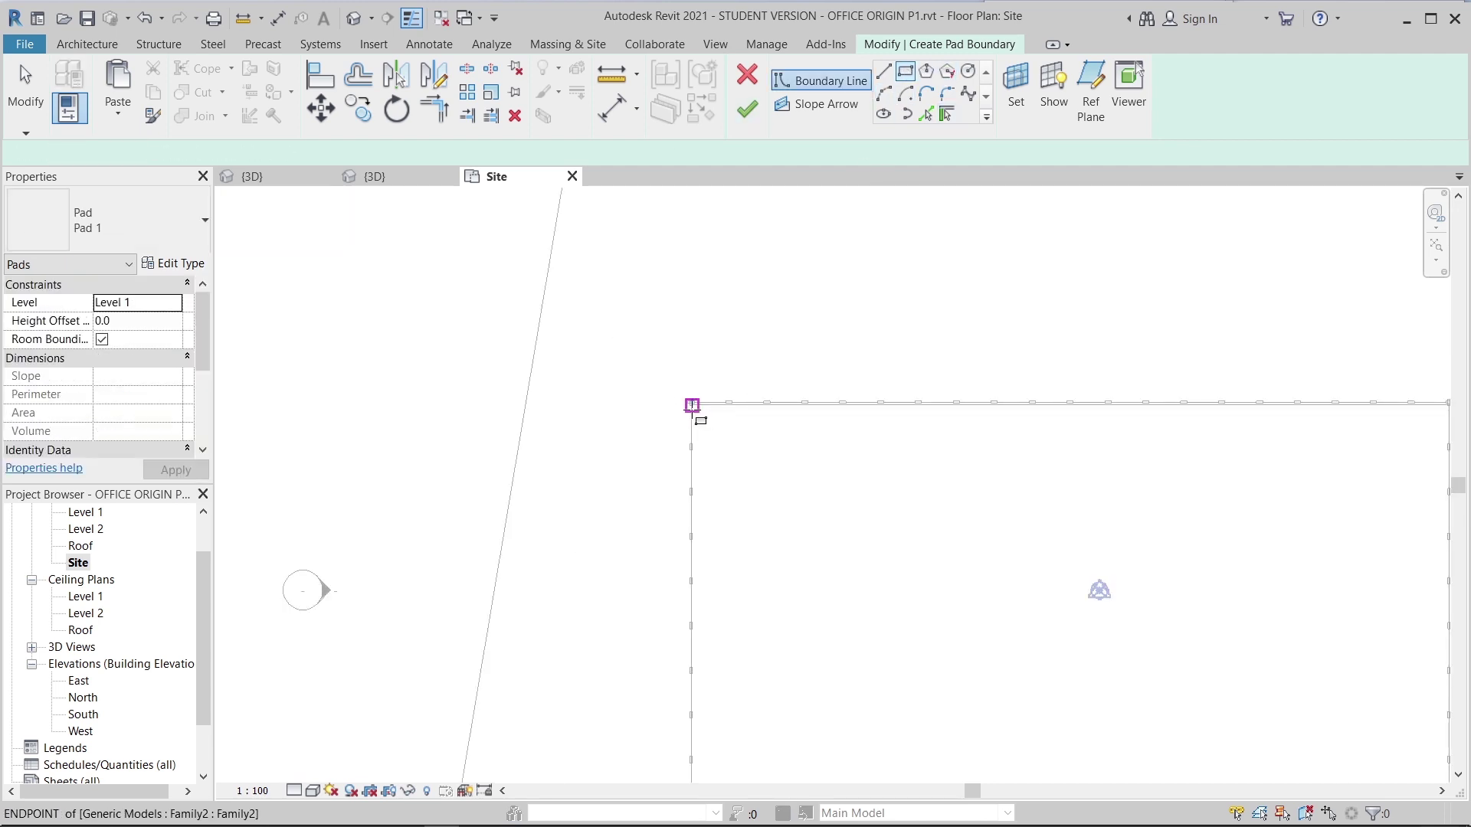
scroll(693, 406, up, 2)
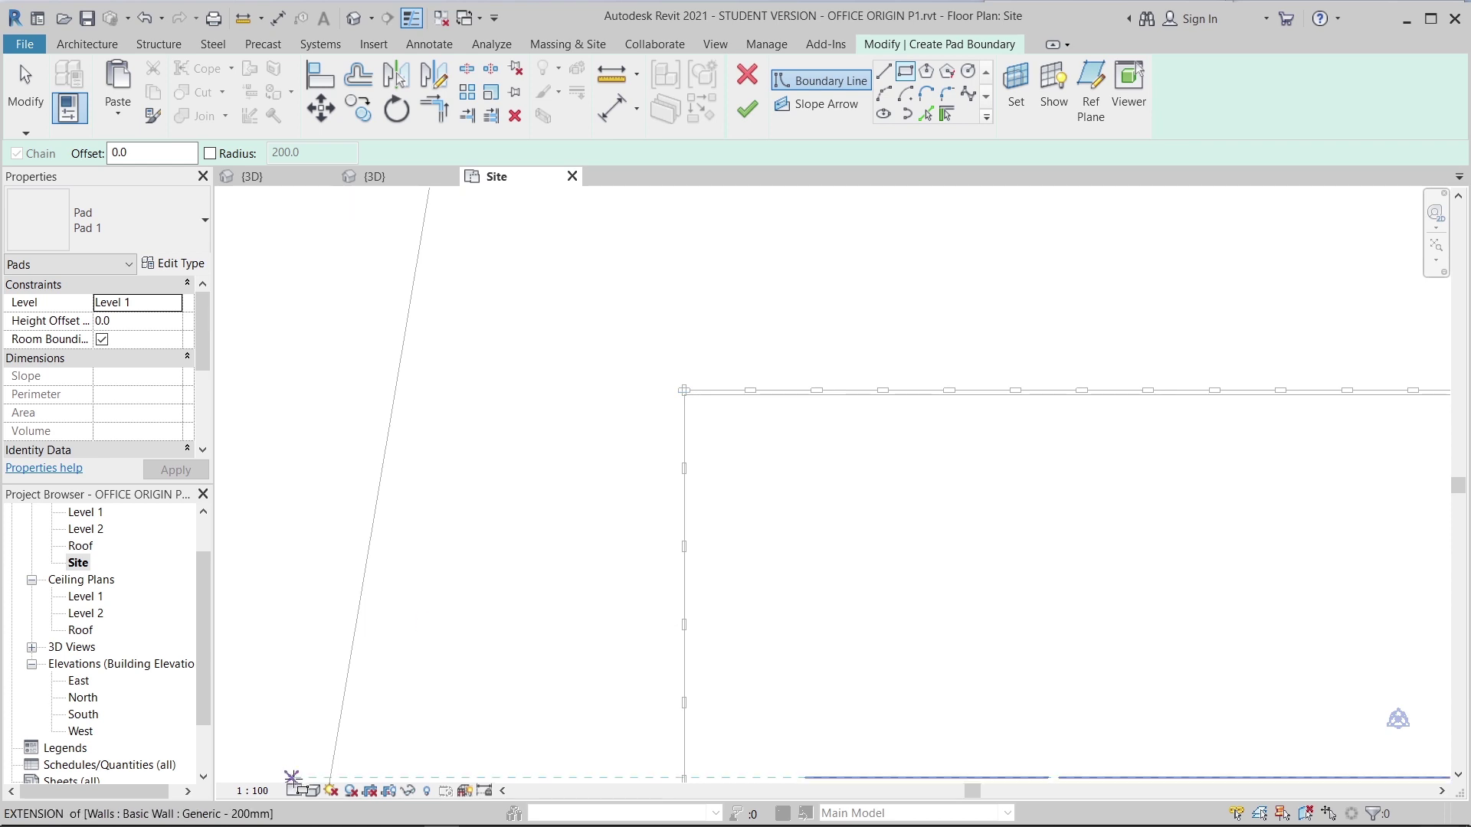
click(295, 790)
click(315, 770)
scroll(604, 473, down, 4)
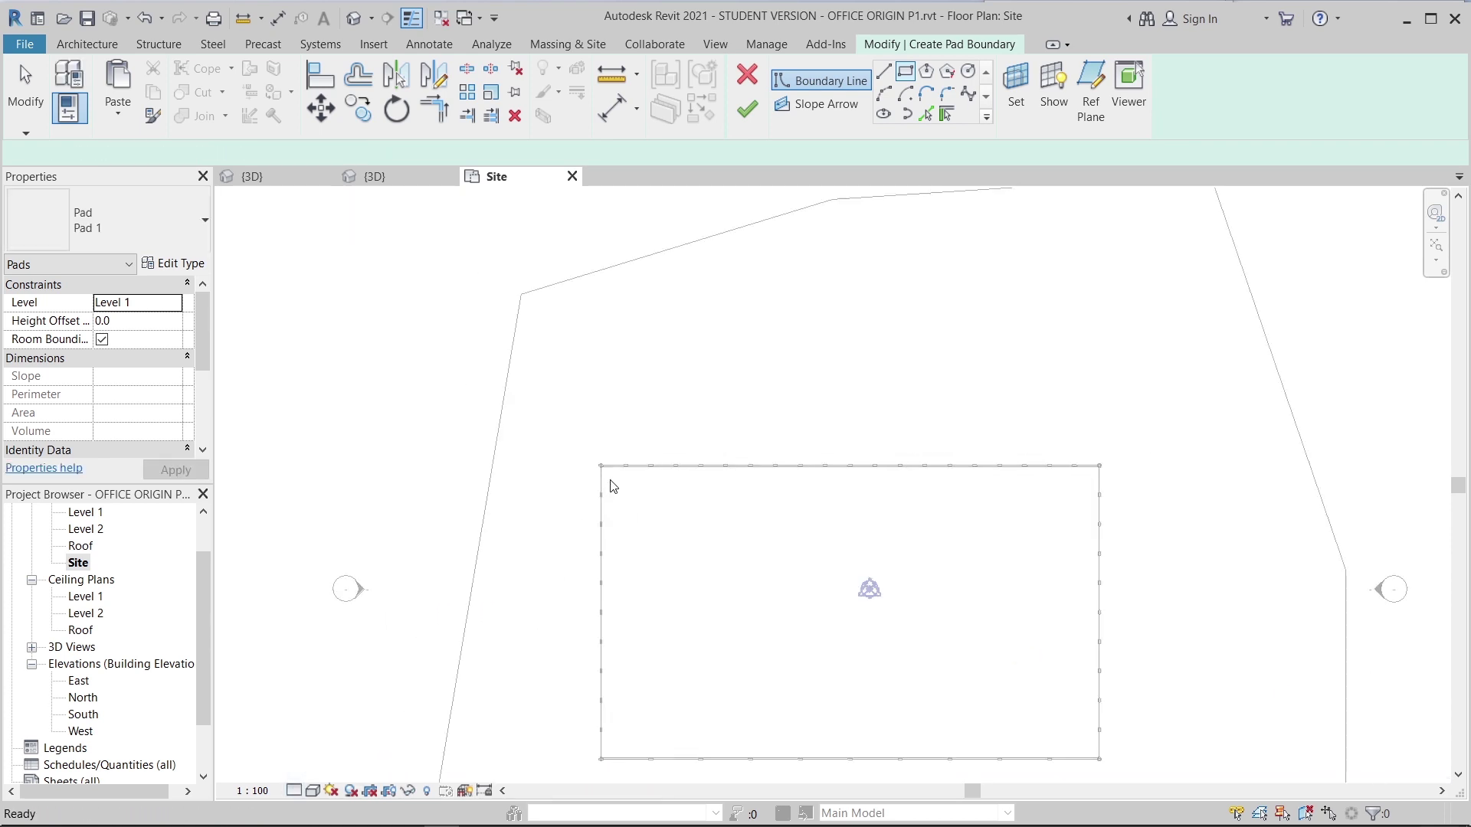
scroll(565, 370, up, 2)
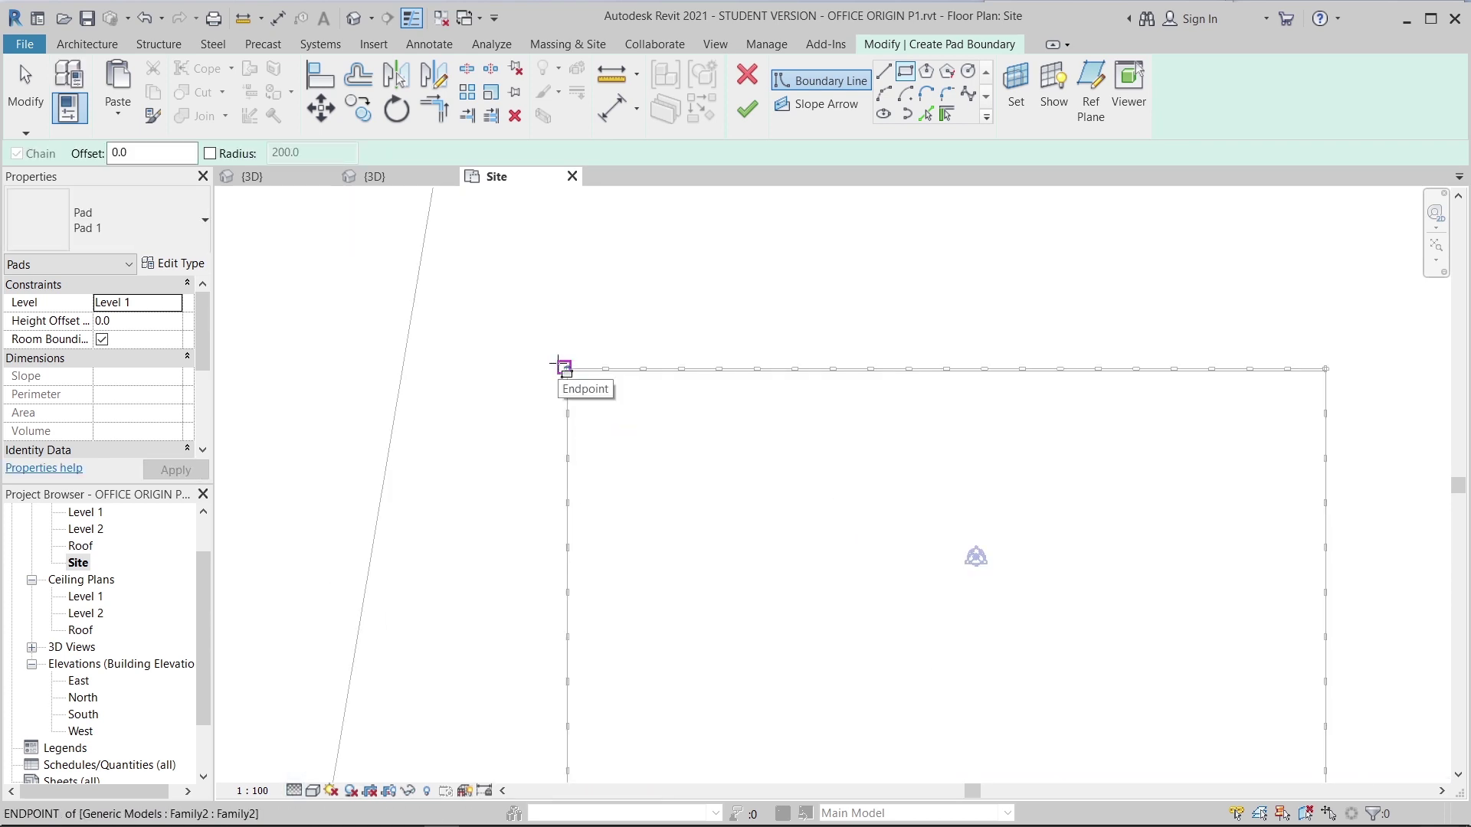
scroll(562, 366, up, 3)
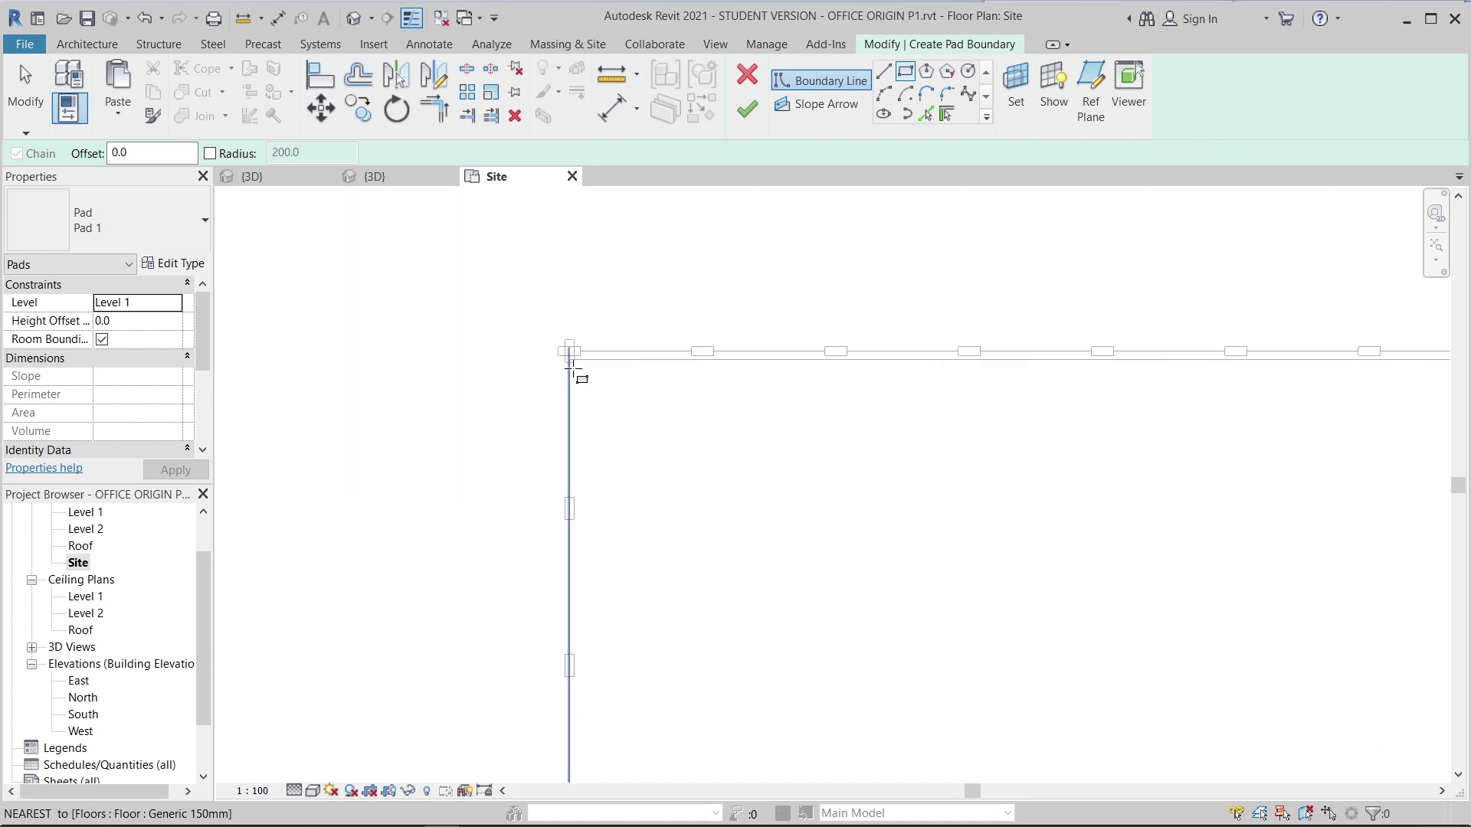
scroll(886, 535, down, 7)
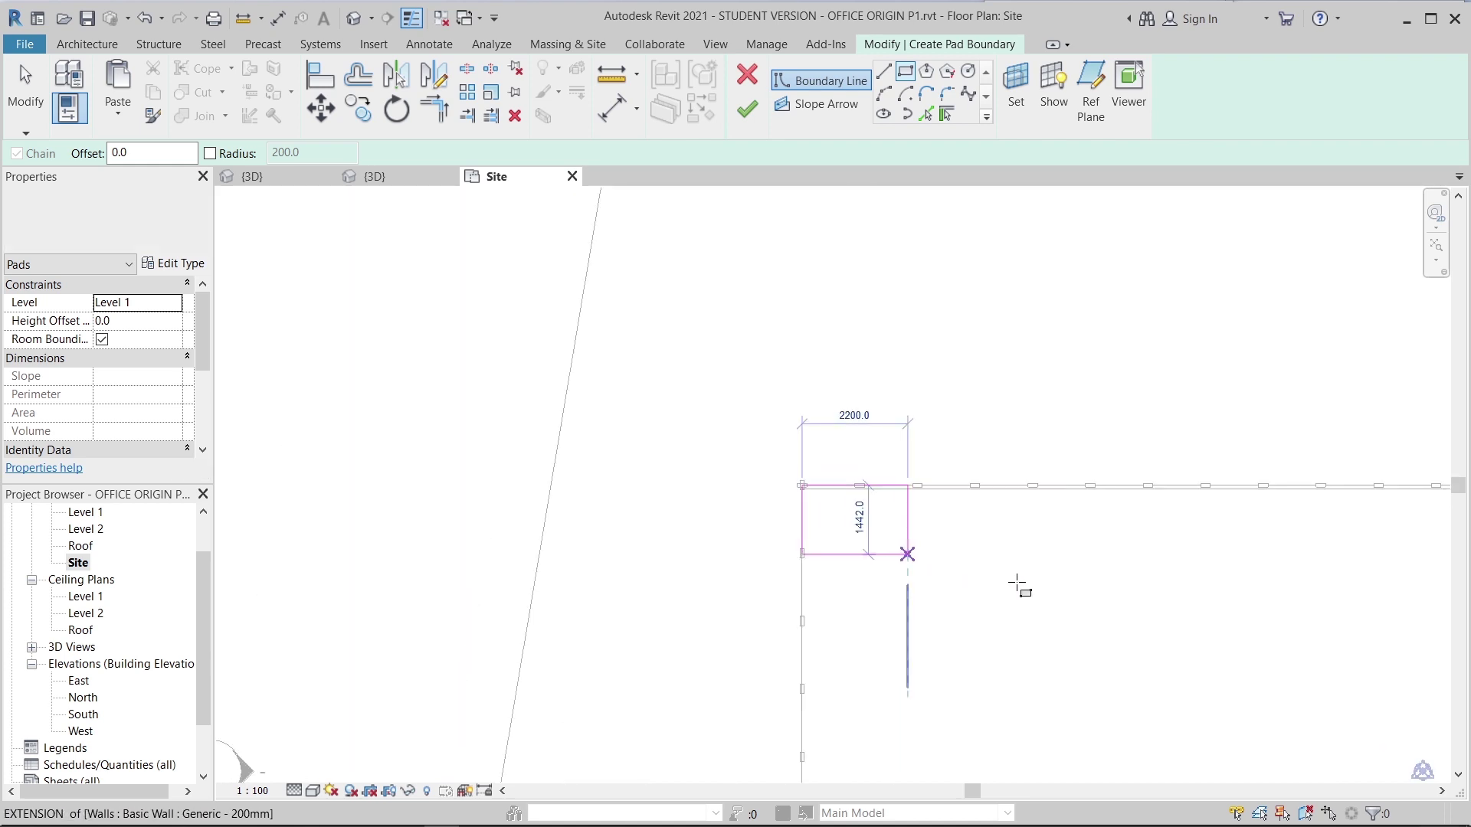
middle_drag(1053, 635, 640, 213)
scroll(1036, 478, up, 6)
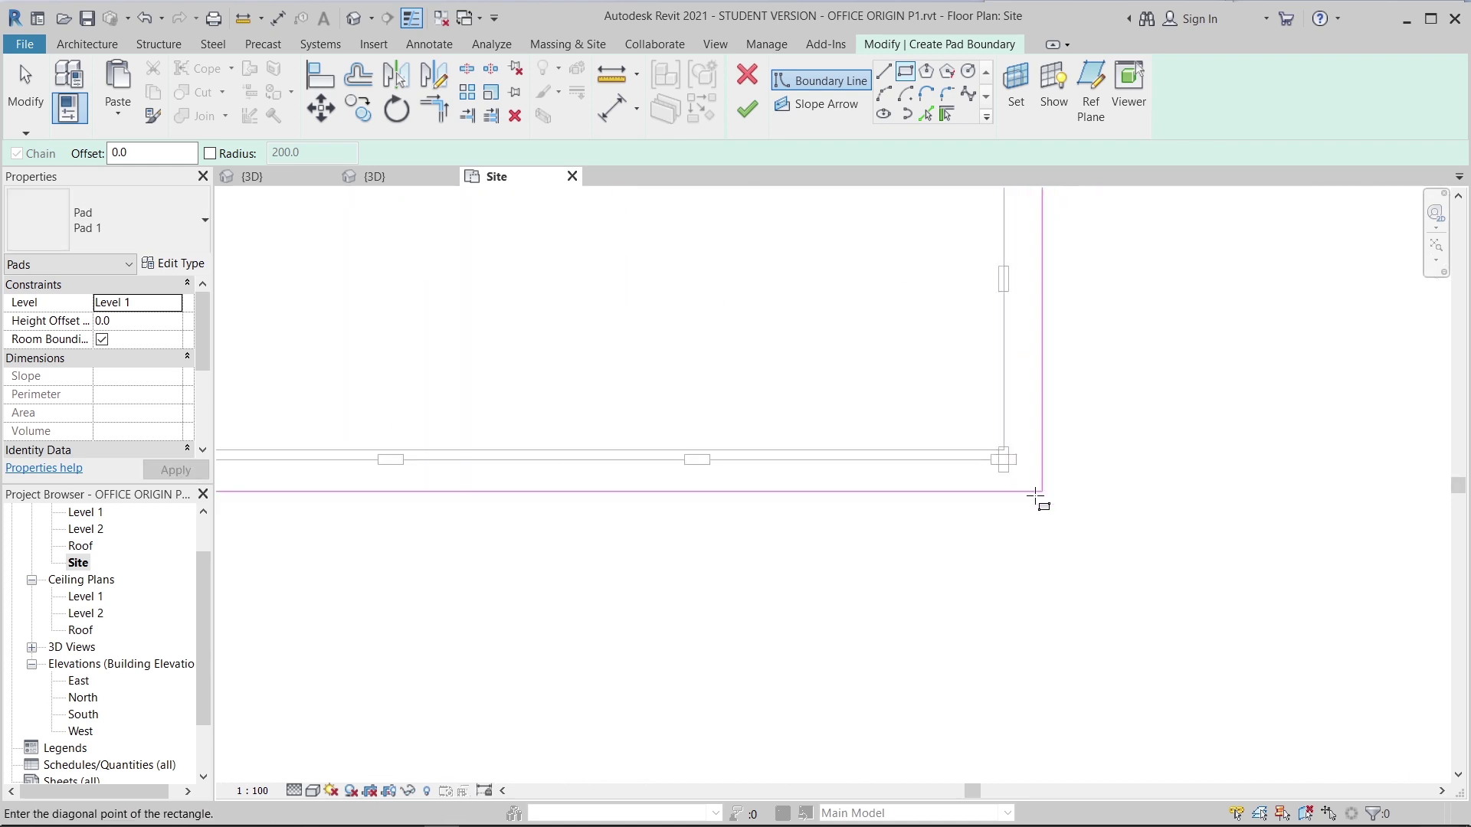
click(973, 424)
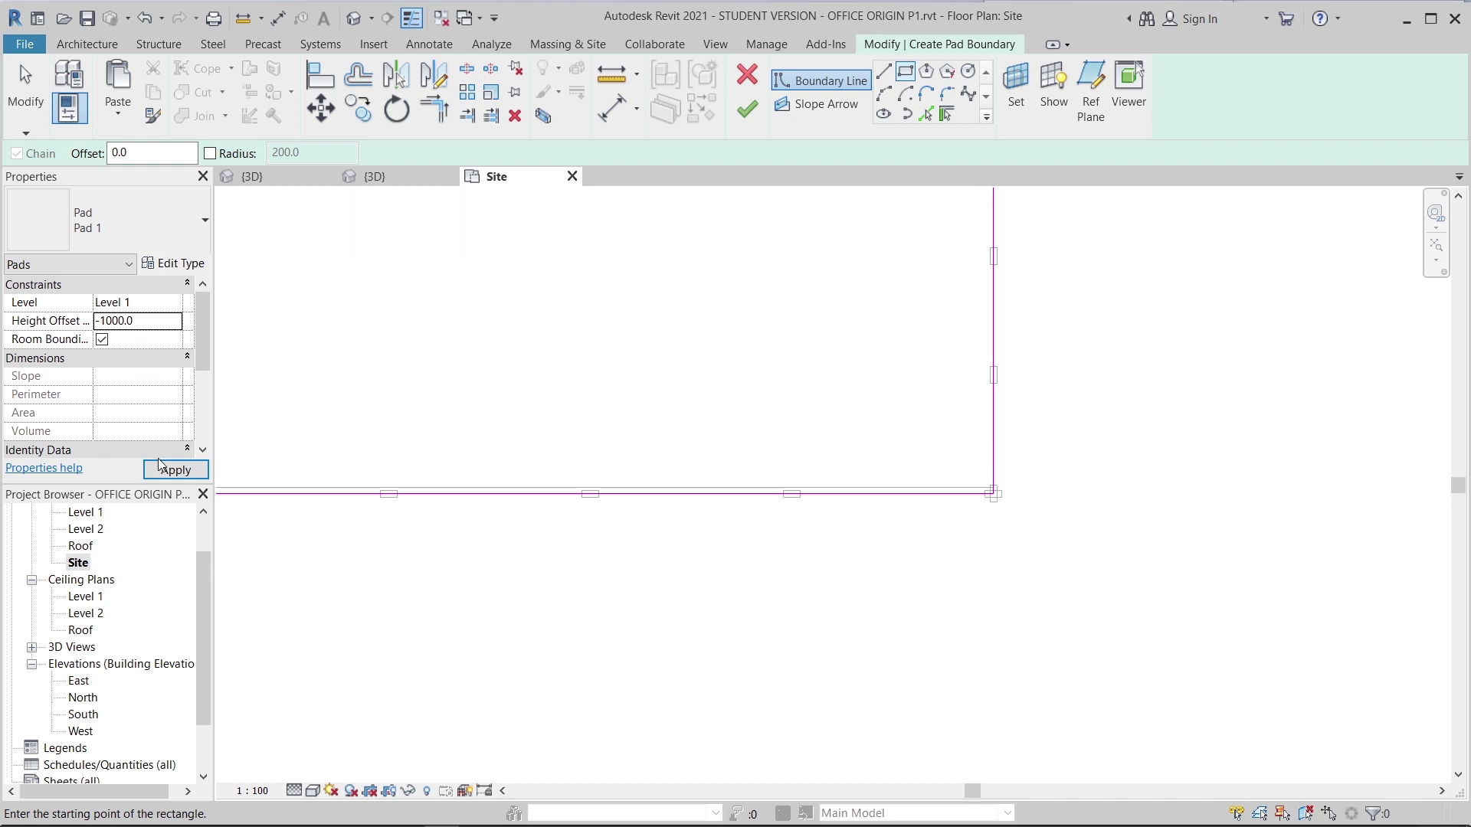
- Set the pad's height offset from Level 1 to -1000 and finish the pad boundary
scroll(387, 505, down, 2)
key(Escape)
key(Escape)
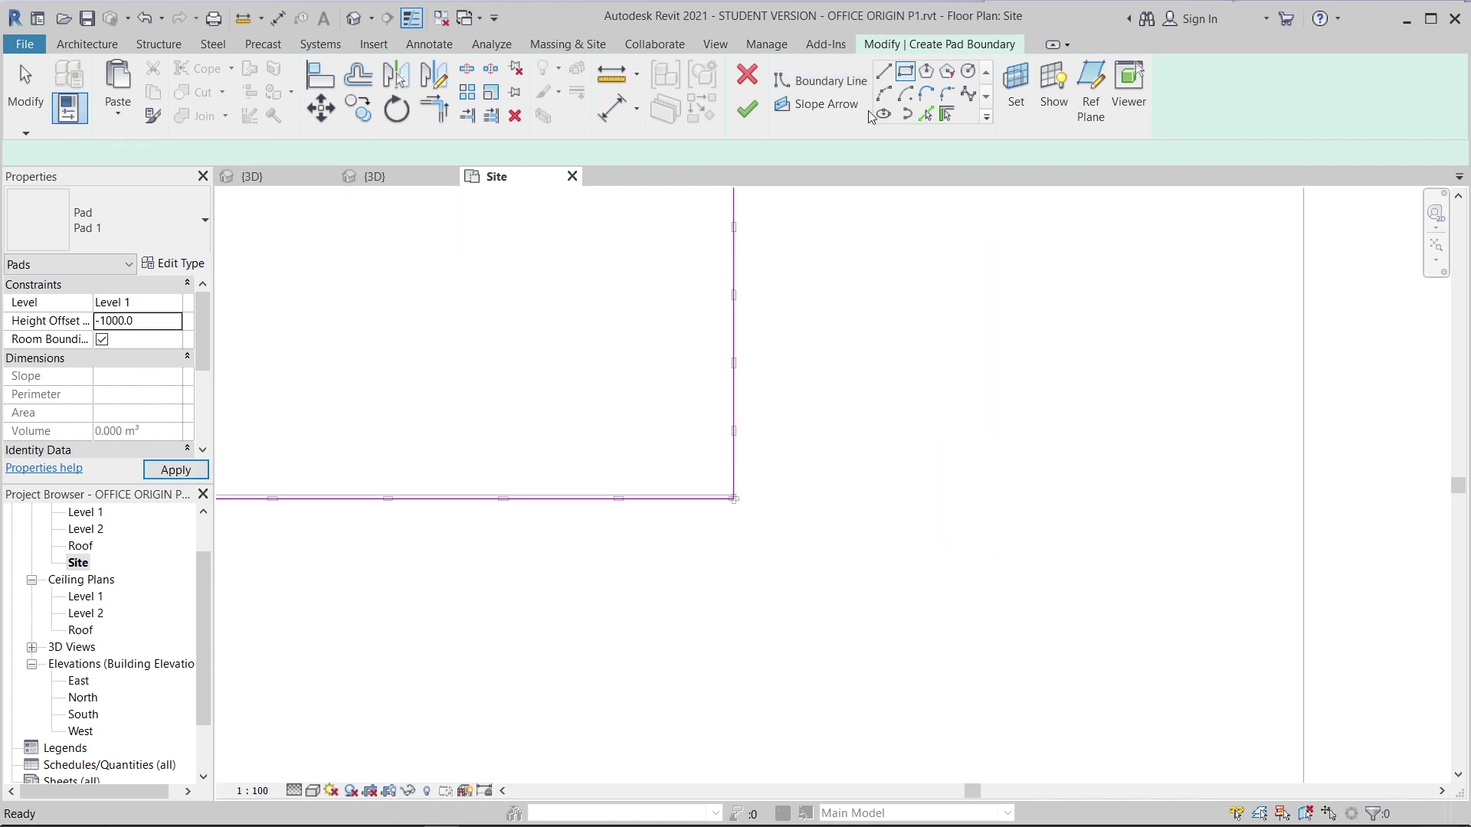
scroll(386, 505, down, 2)
scroll(671, 546, down, 3)
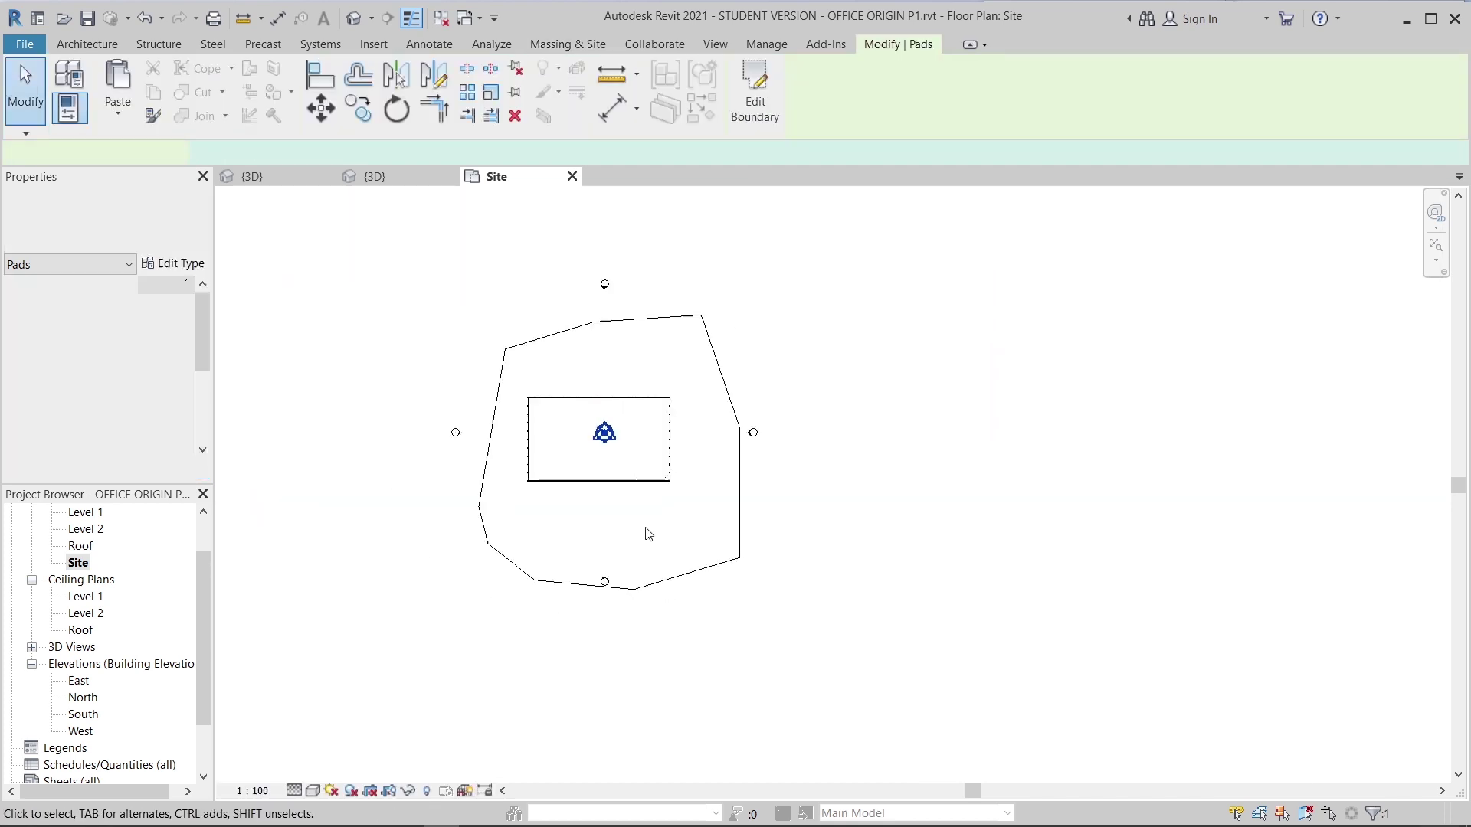
mouse_move(670, 545)
middle_down()
mouse_move(746, 575)
mouse_move(805, 321)
mouse_move(777, 485)
middle_up()
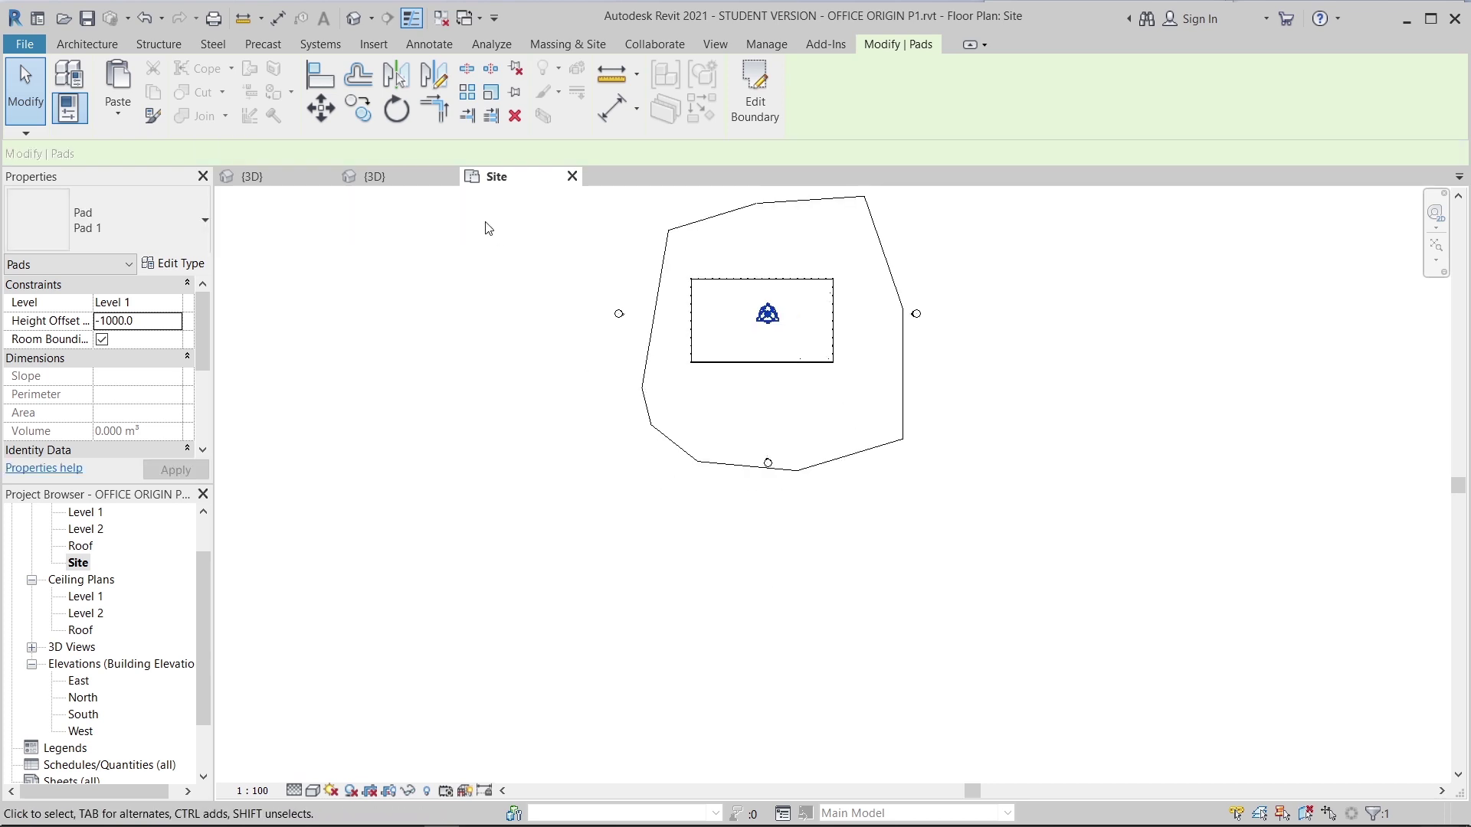
- Examine the building pad beneath the office and the surrounding terrain in the 3D view
click(411, 174)
shift+middle_drag(964, 490, 854, 427)
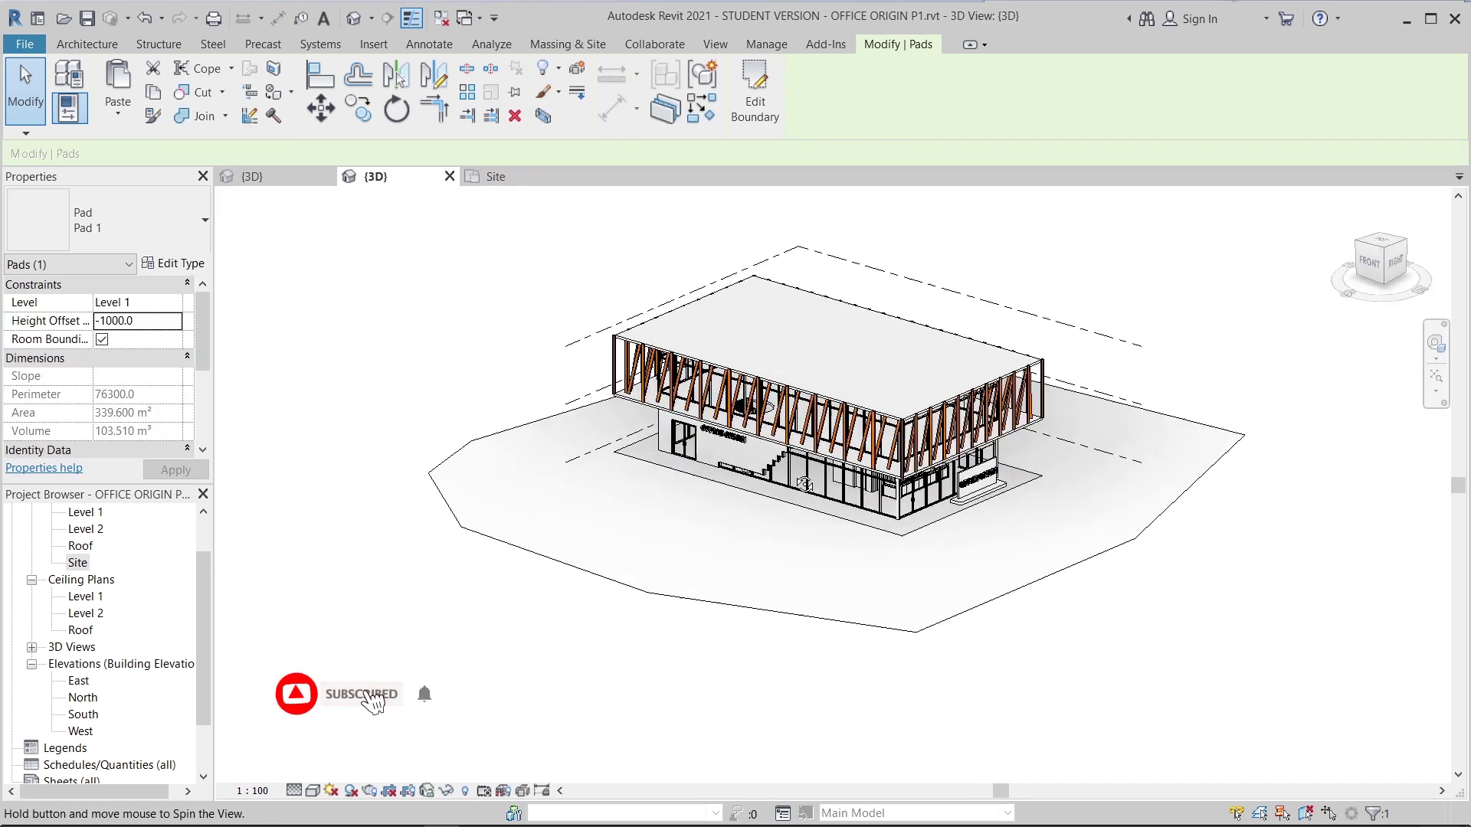
scroll(790, 507, up, 3)
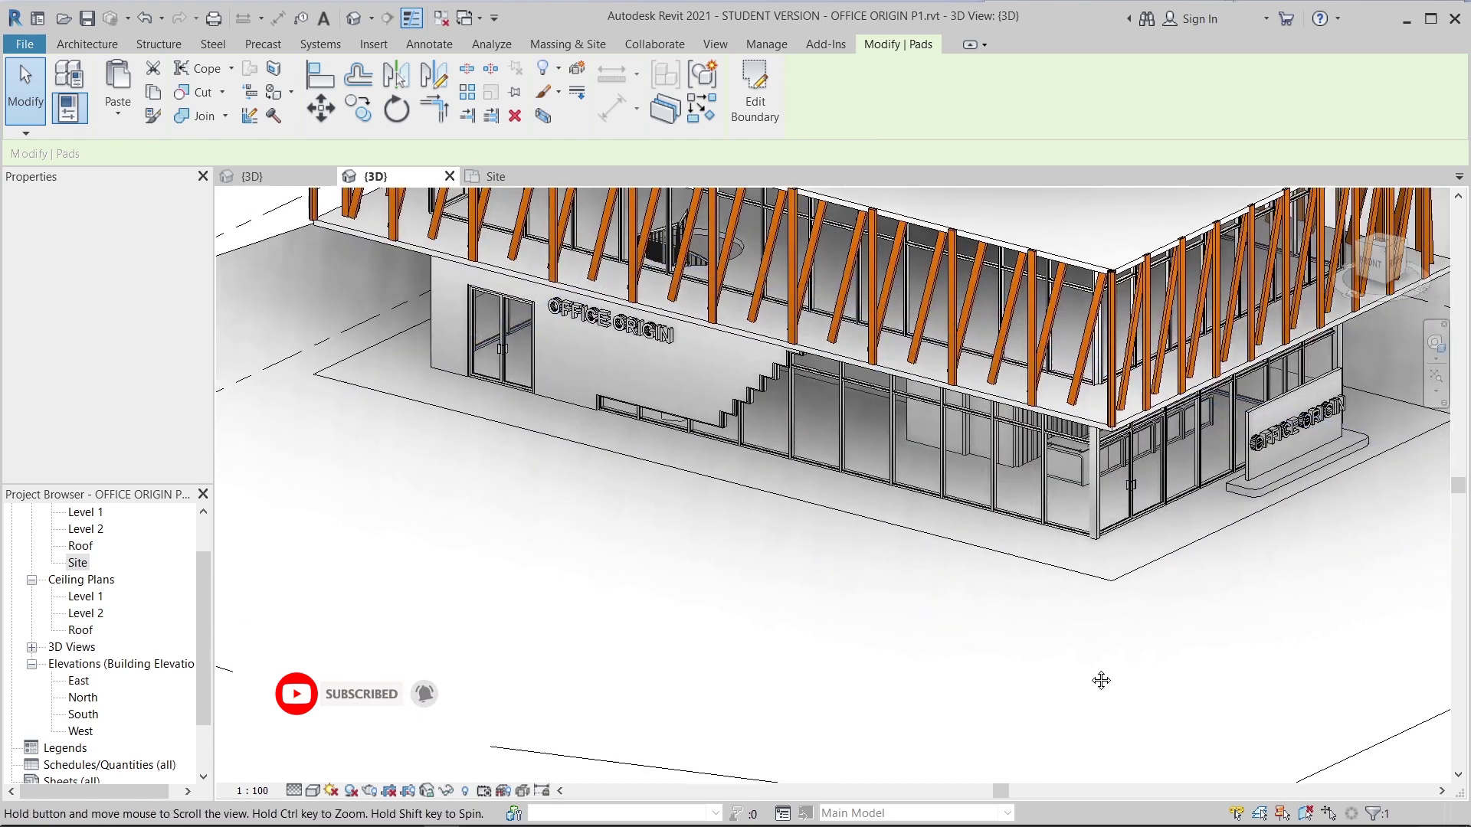
middle_drag(1089, 684, 943, 731)
scroll(1188, 565, up, 2)
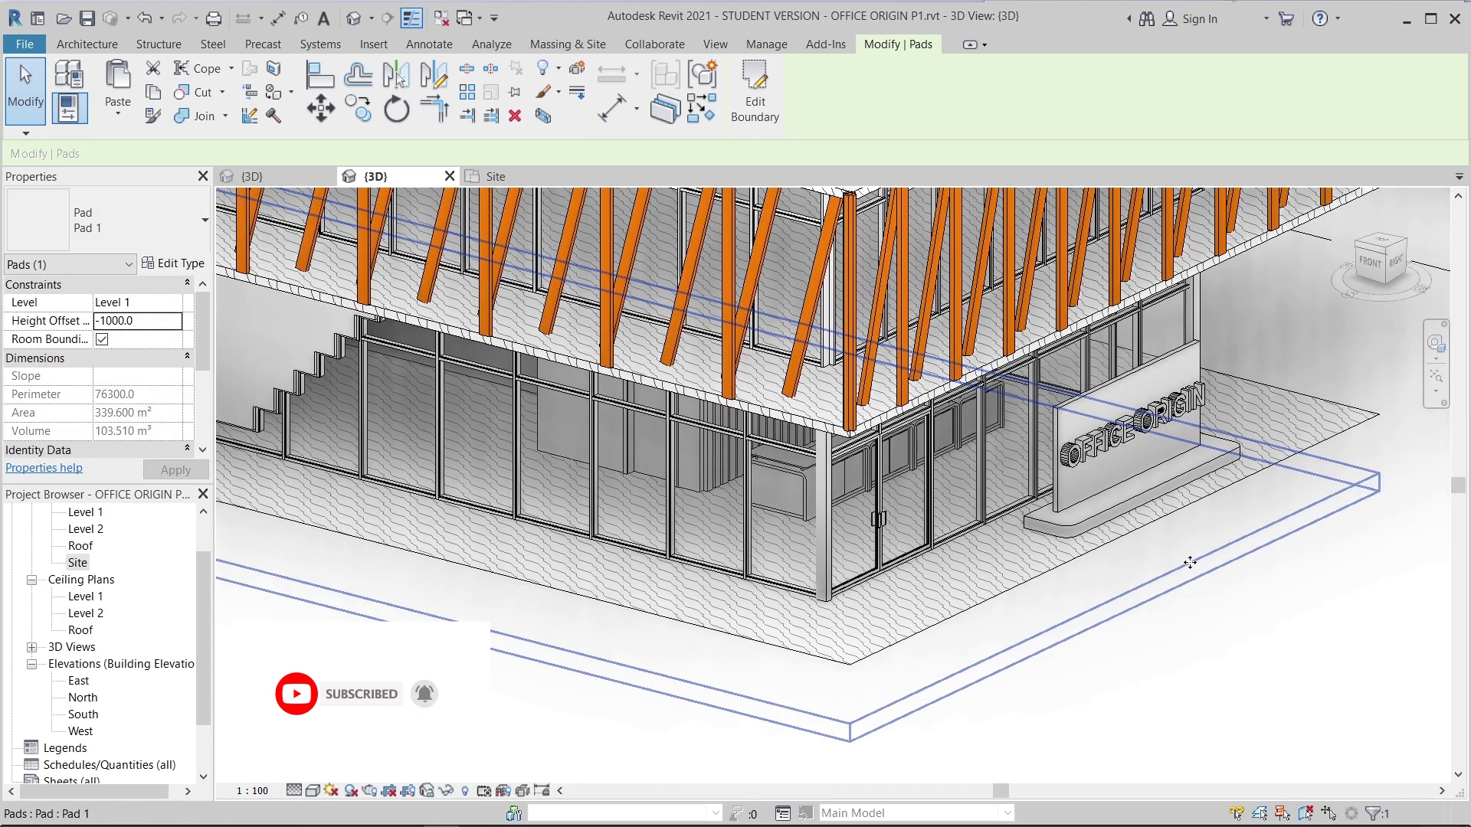
scroll(1189, 563, down, 5)
shift+middle_drag(831, 657, 1077, 605)
- Place six Scarlet Oak - 12.5 Meters trees in the Site plan, in a row between the building and the toposurface's north edge
click(496, 177)
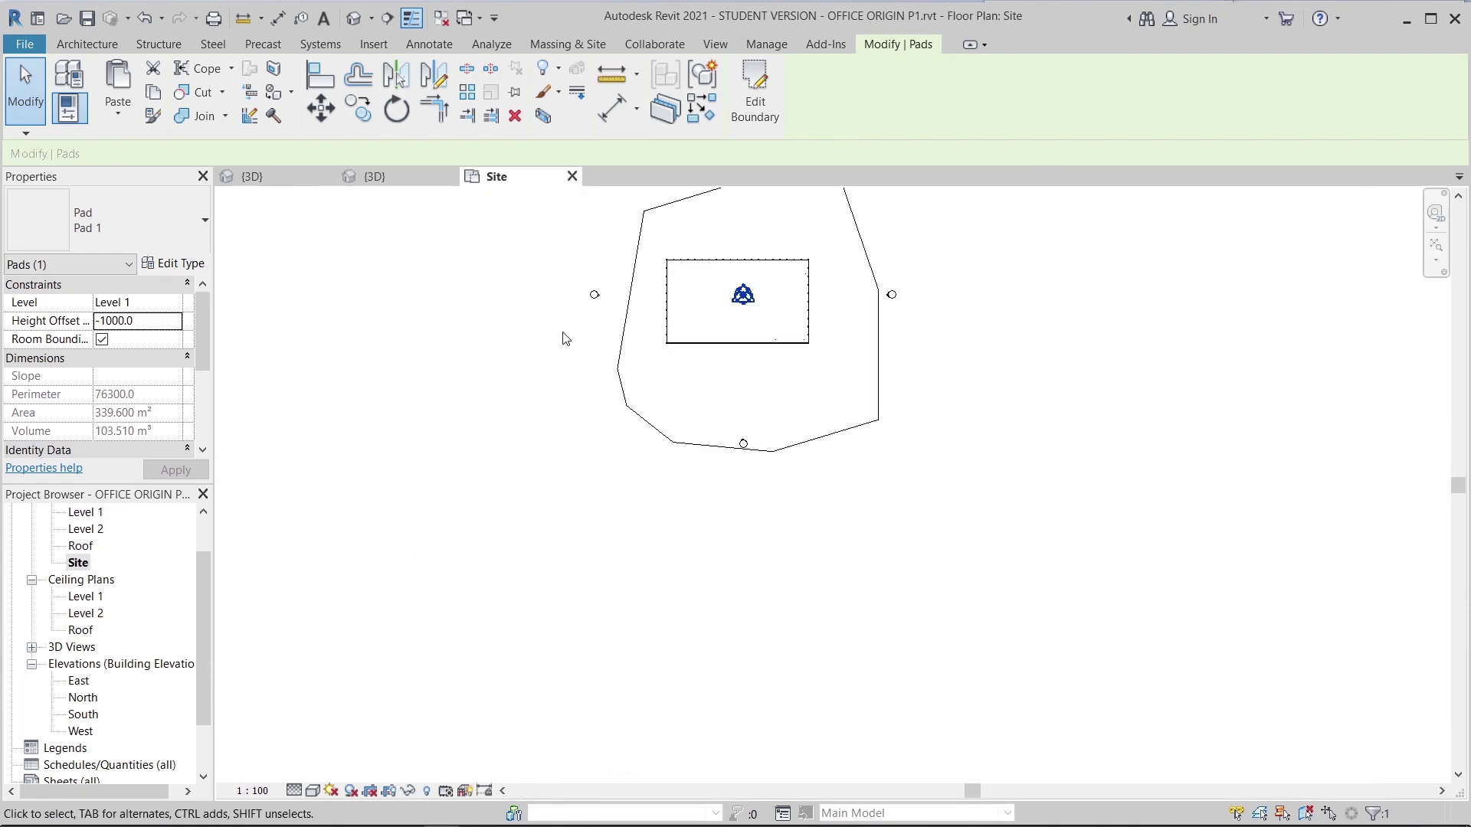
scroll(562, 337, down, 1)
middle_drag(562, 337, 534, 463)
click(585, 46)
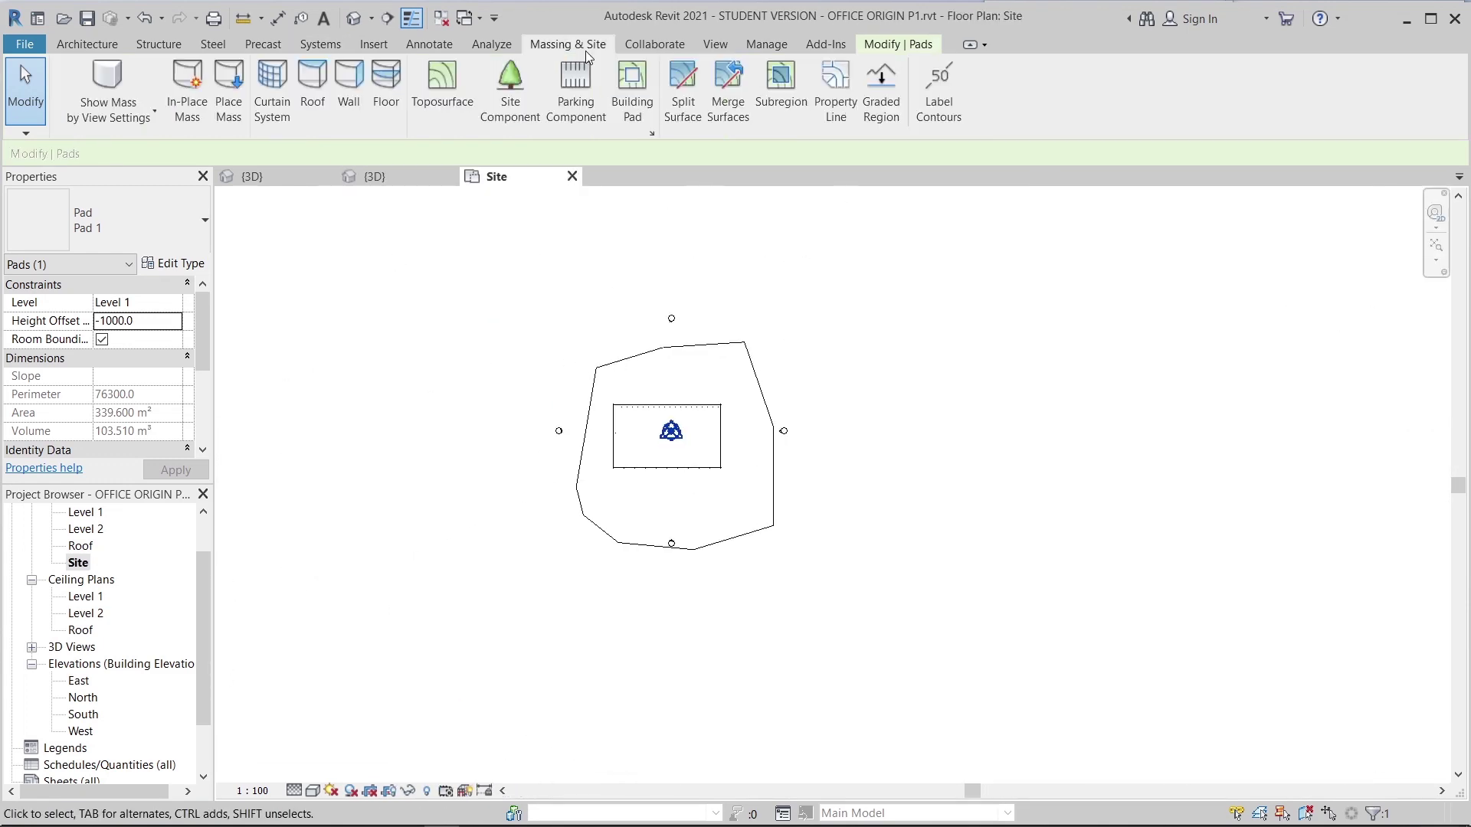
click(496, 84)
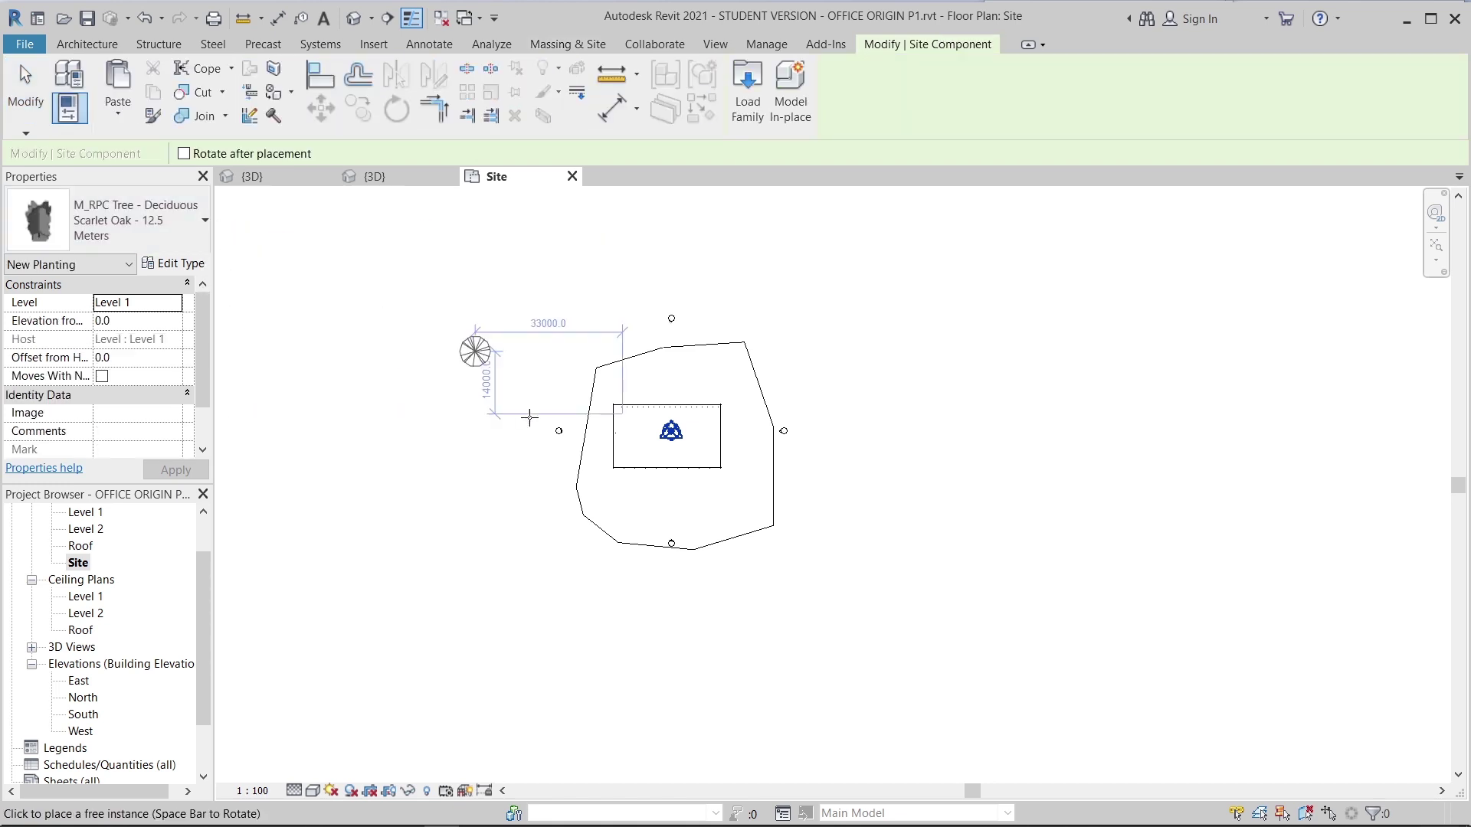
scroll(558, 412, up, 3)
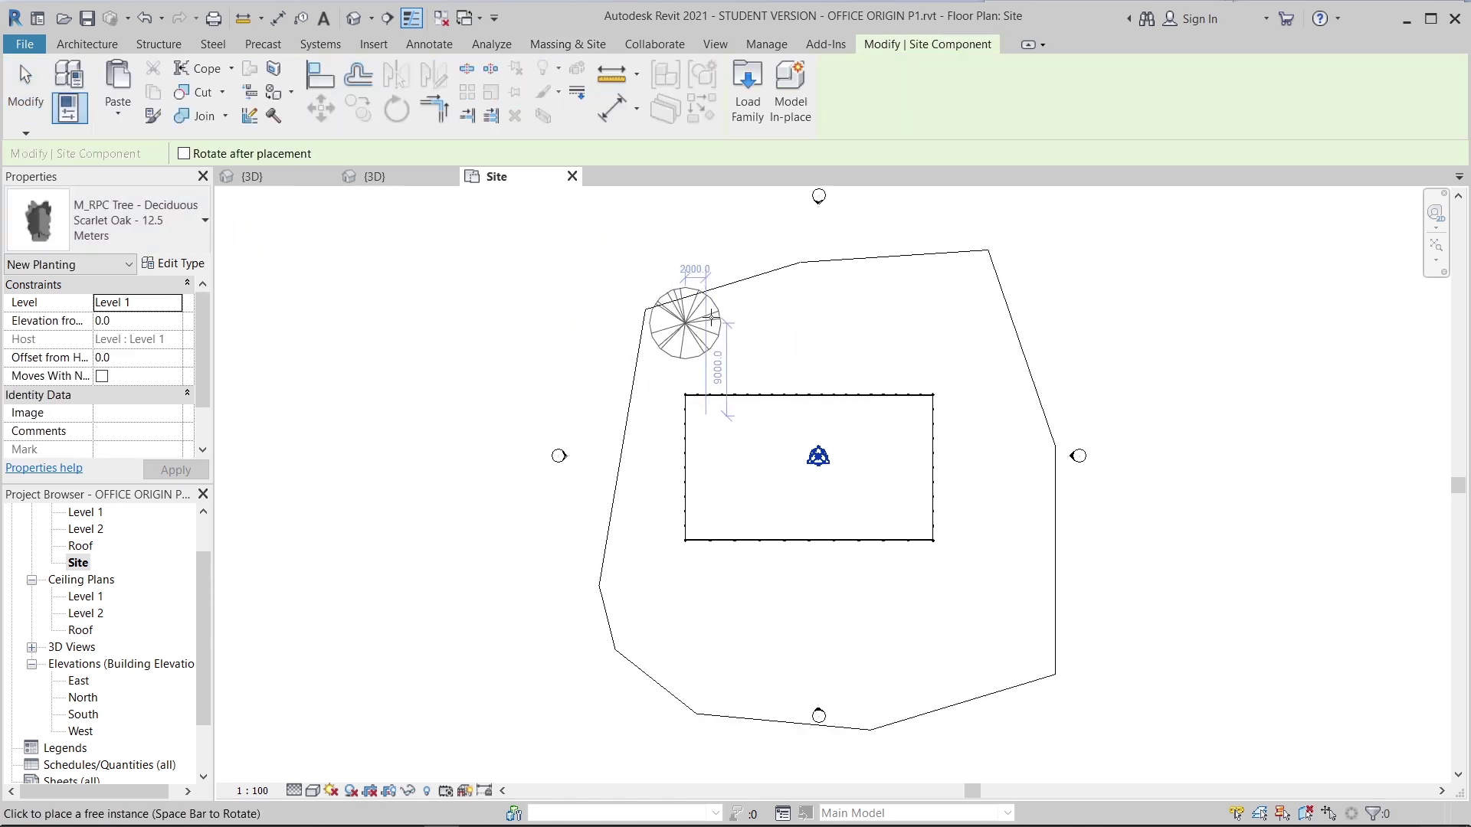
click(730, 314)
click(821, 302)
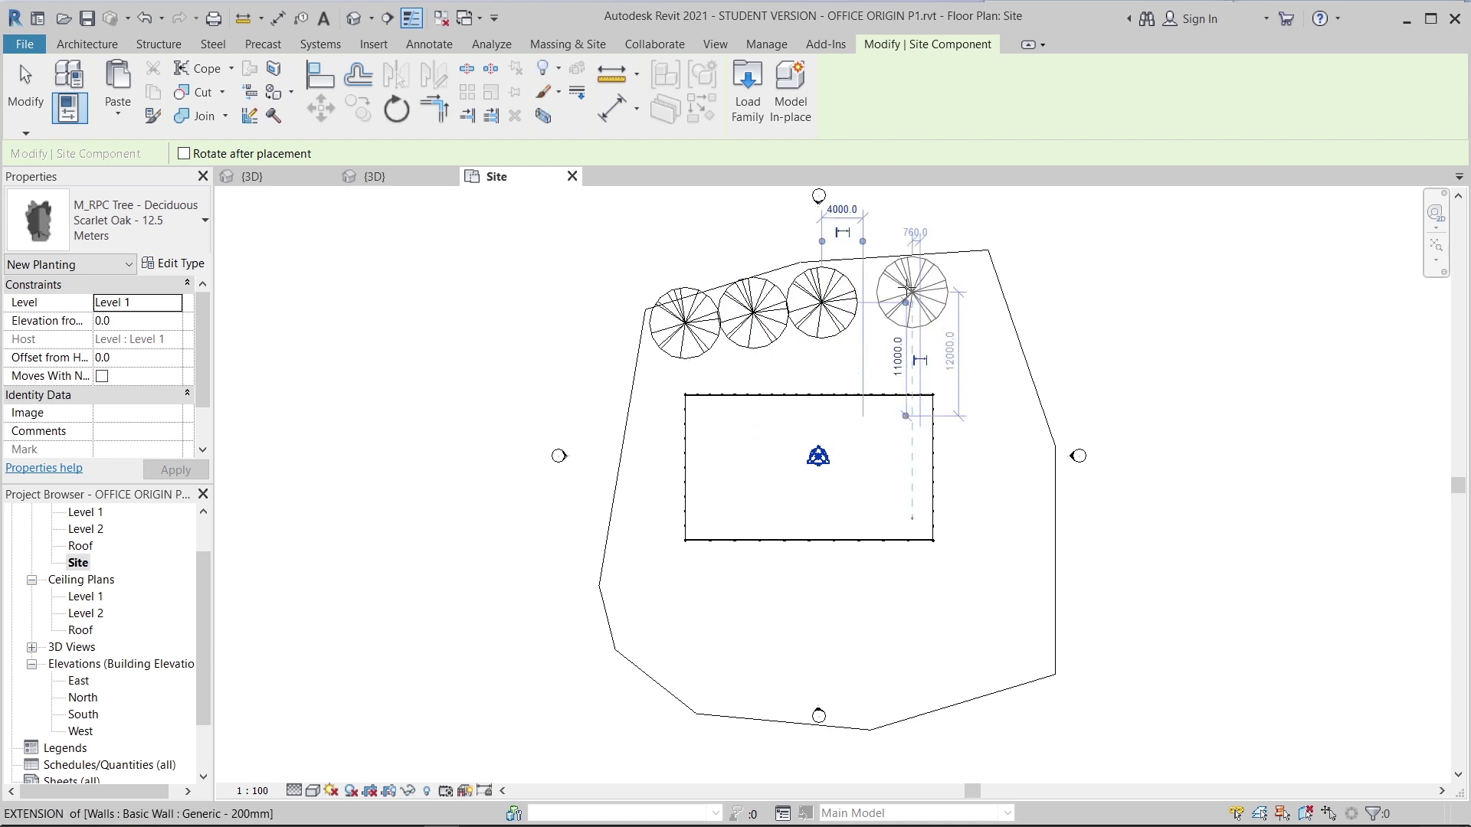
click(913, 291)
click(963, 312)
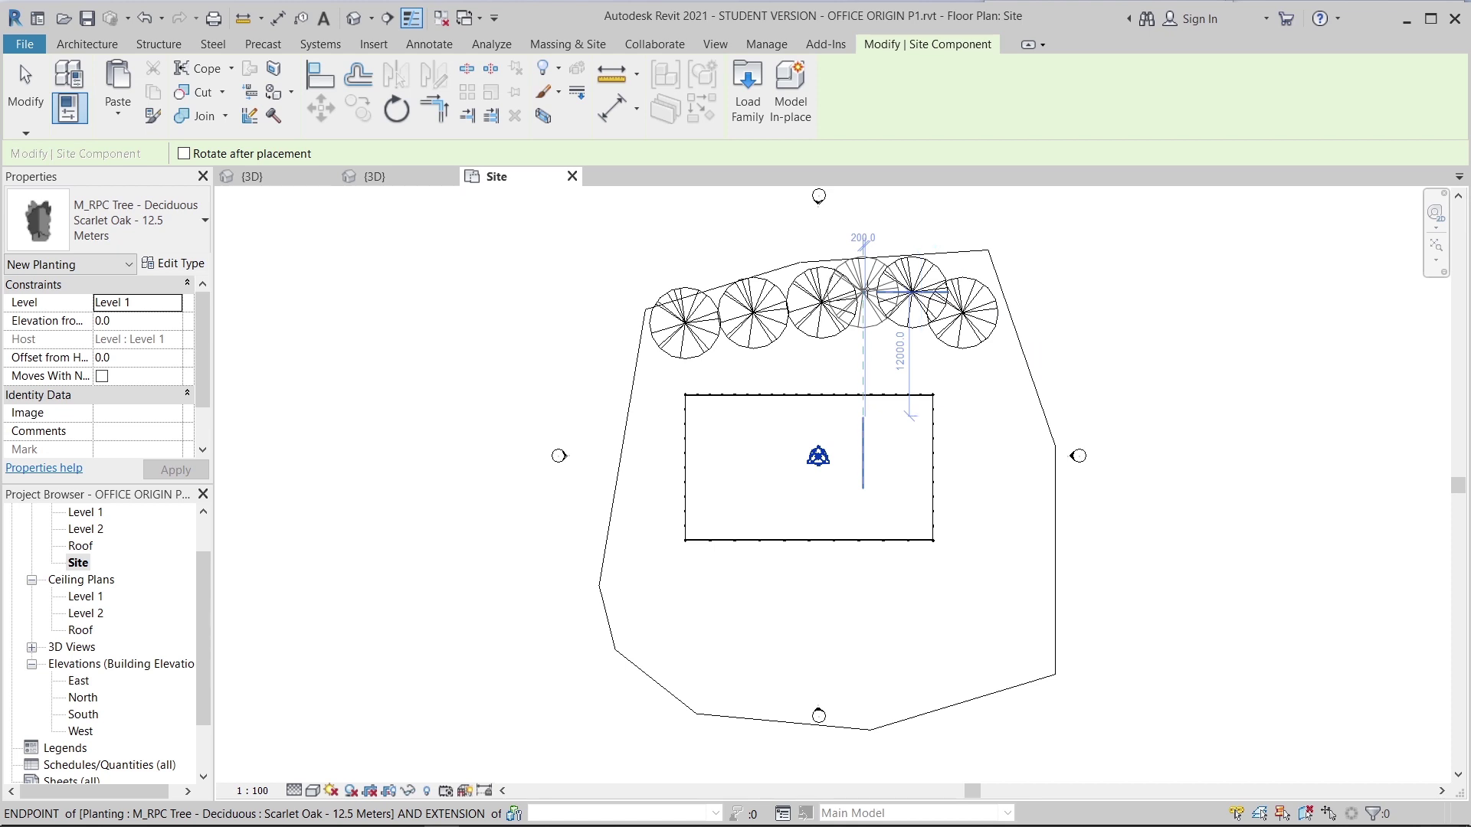
click(864, 292)
key(Escape)
key(Escape)
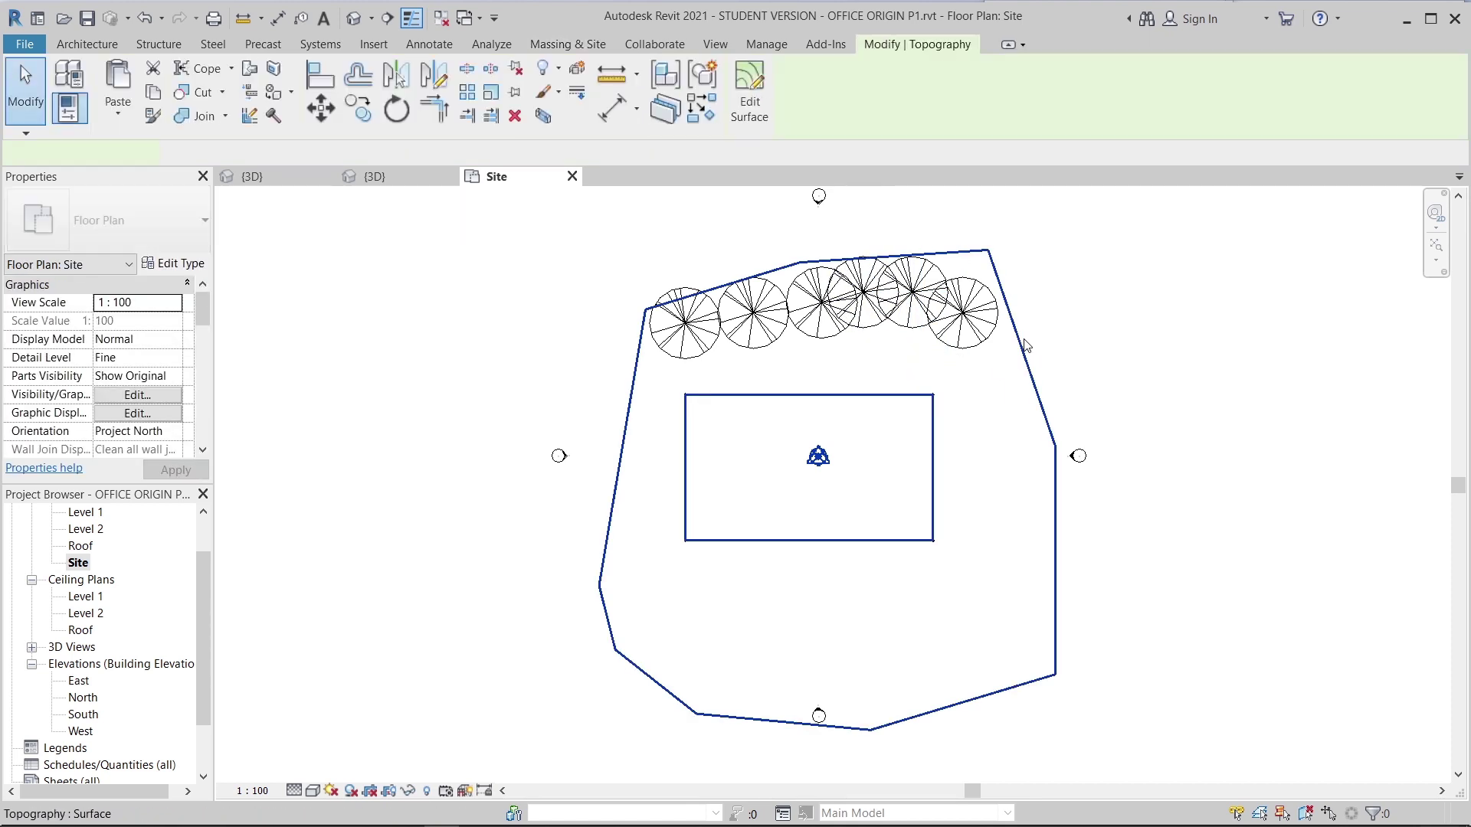
- Try to nudge the site toposurface northward in the plan
click(1023, 344)
key(Up)
key(Up)
key(Up)
key(Up)
key(Up)
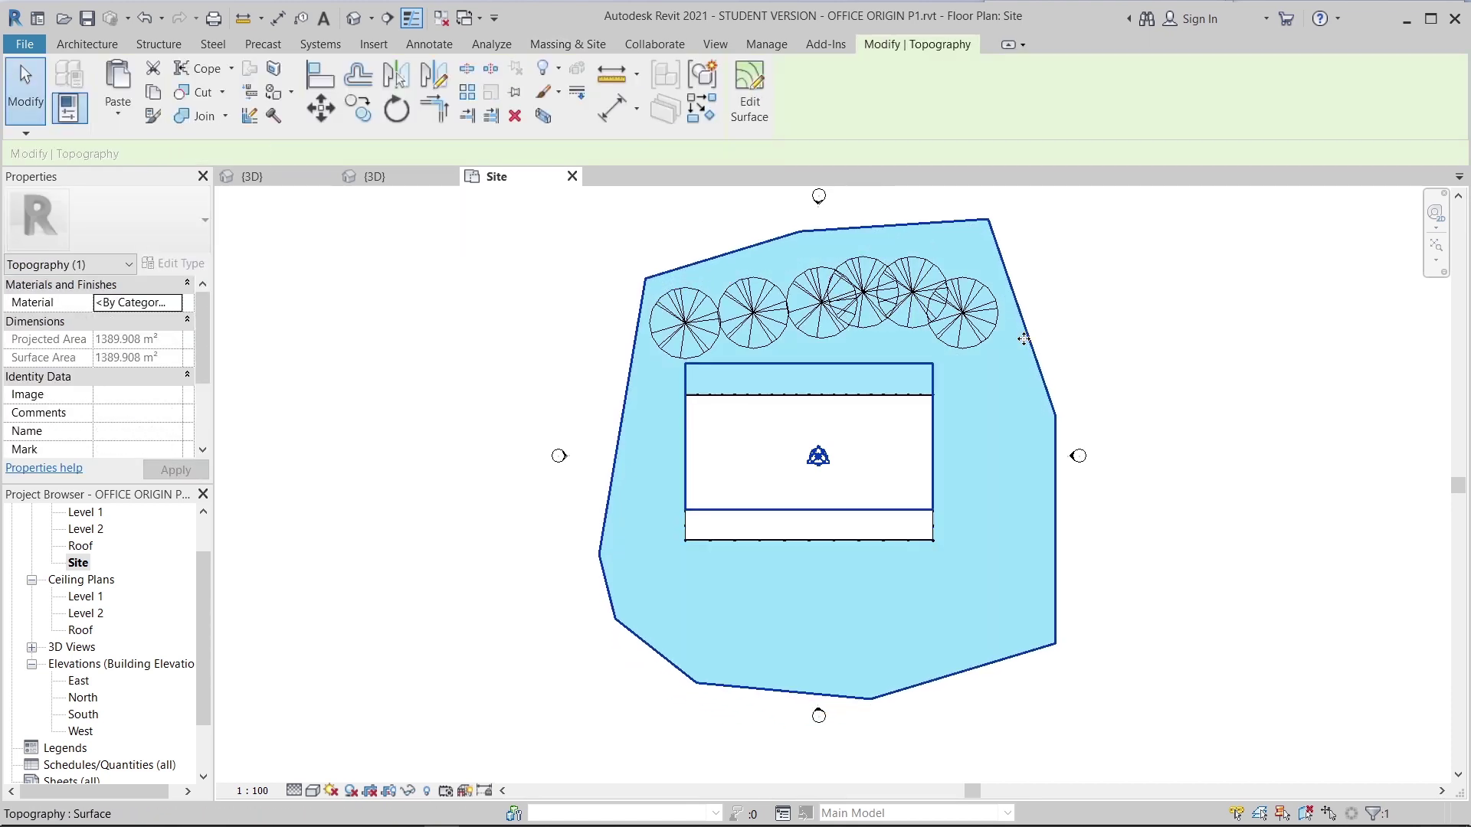
key(Up)
- Undo all the toposurface nudges
key(ctrl+z)
key(ctrl+z)
key(ctrl+z)
key(ctrl+z)
key(ctrl+z)
key(ctrl+z)
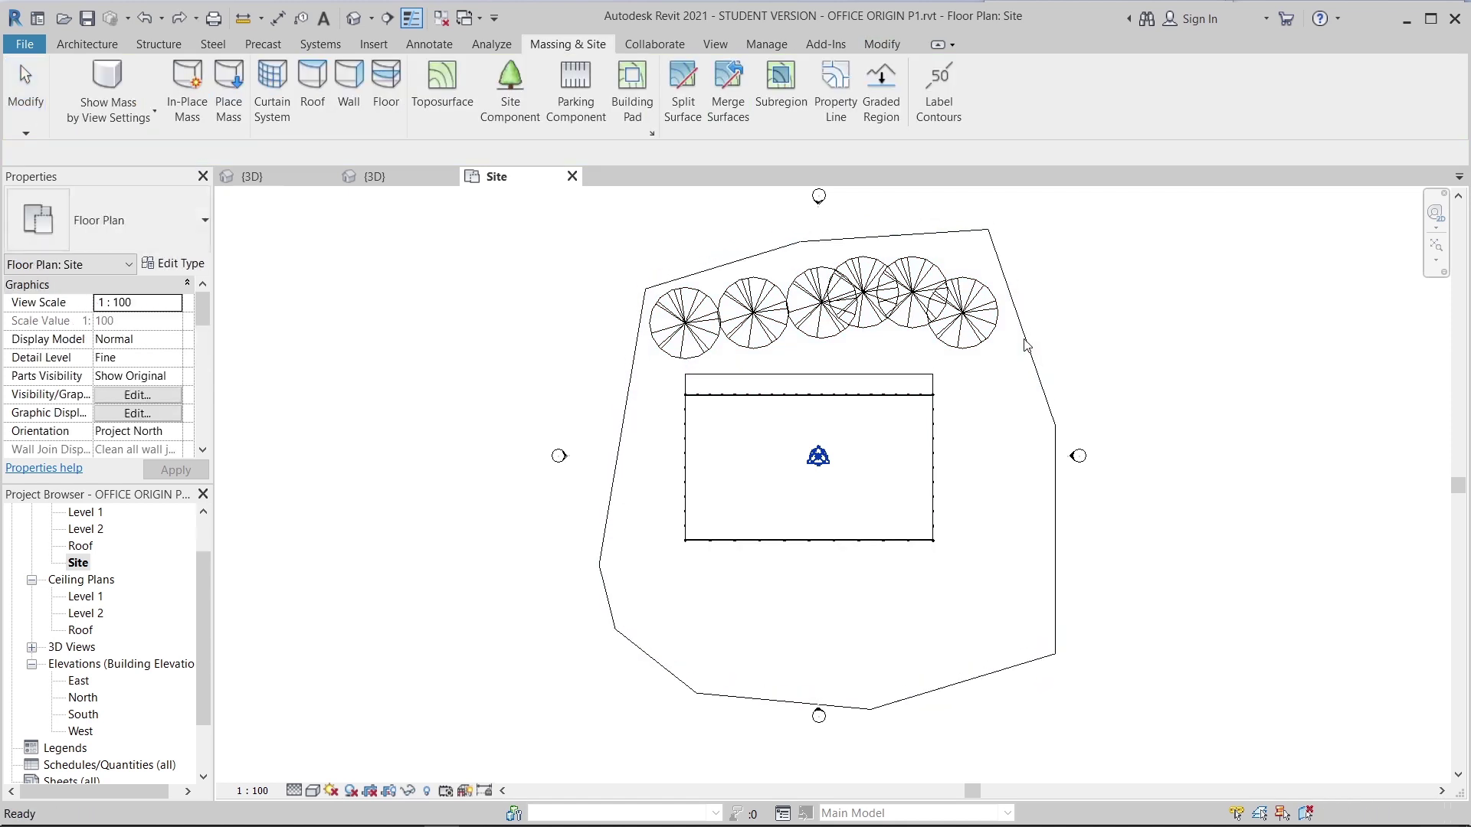
key(ctrl+z)
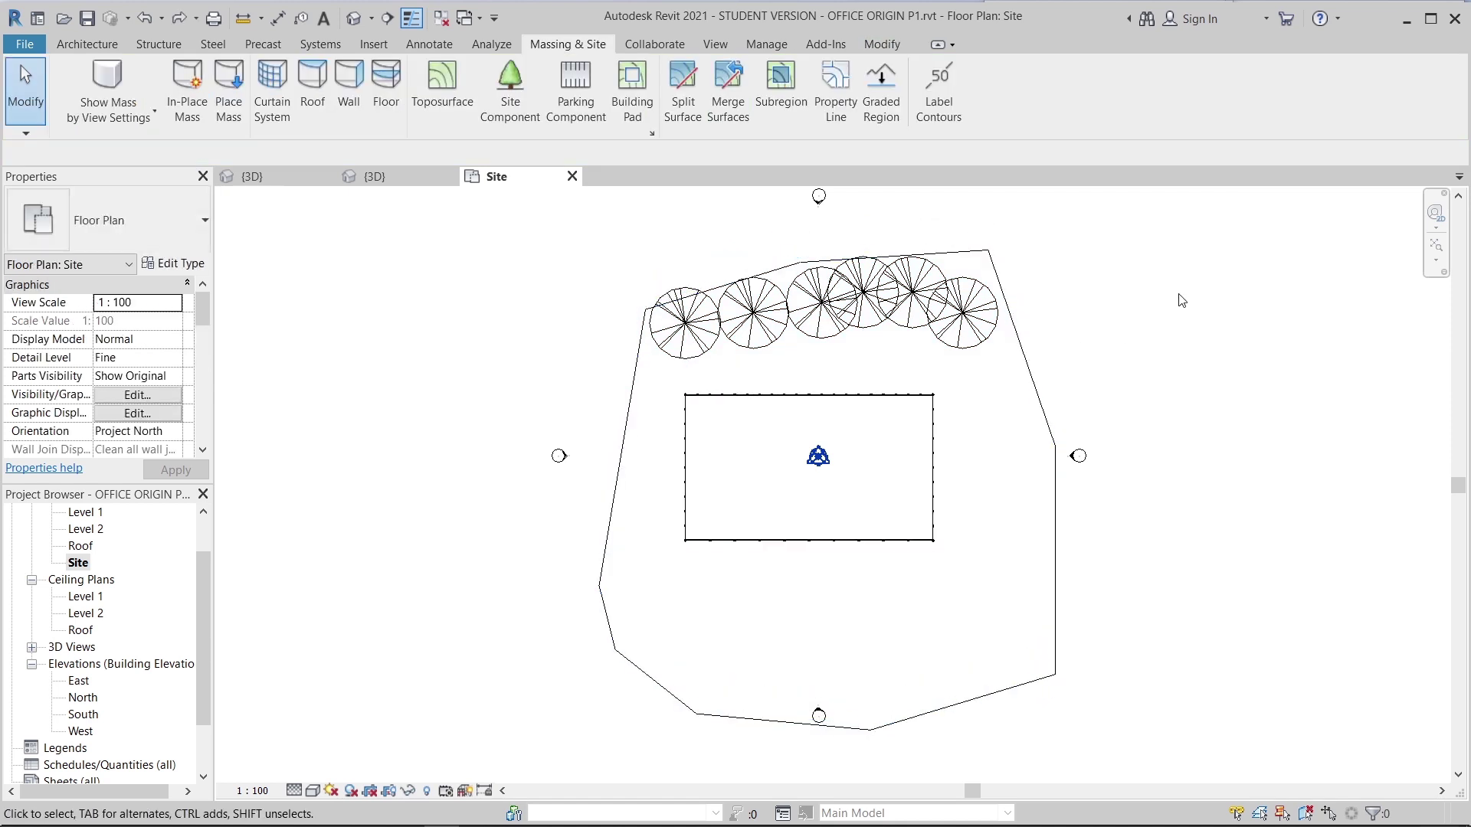
- Place five Red Maple - 9 Meters trees in a second row between the Scarlet Oaks and the building's north side
scroll(746, 305, up, 1)
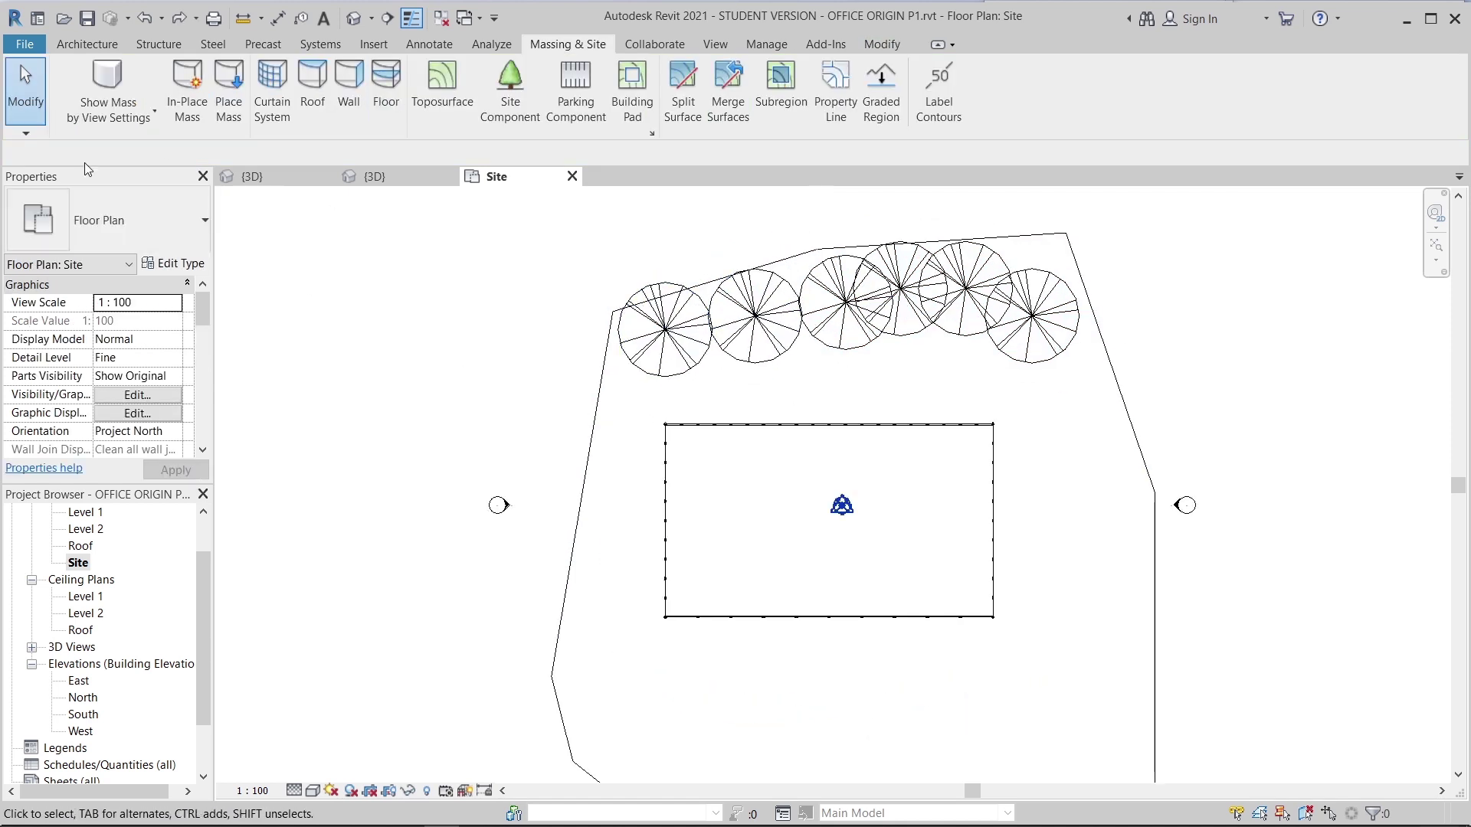
click(492, 88)
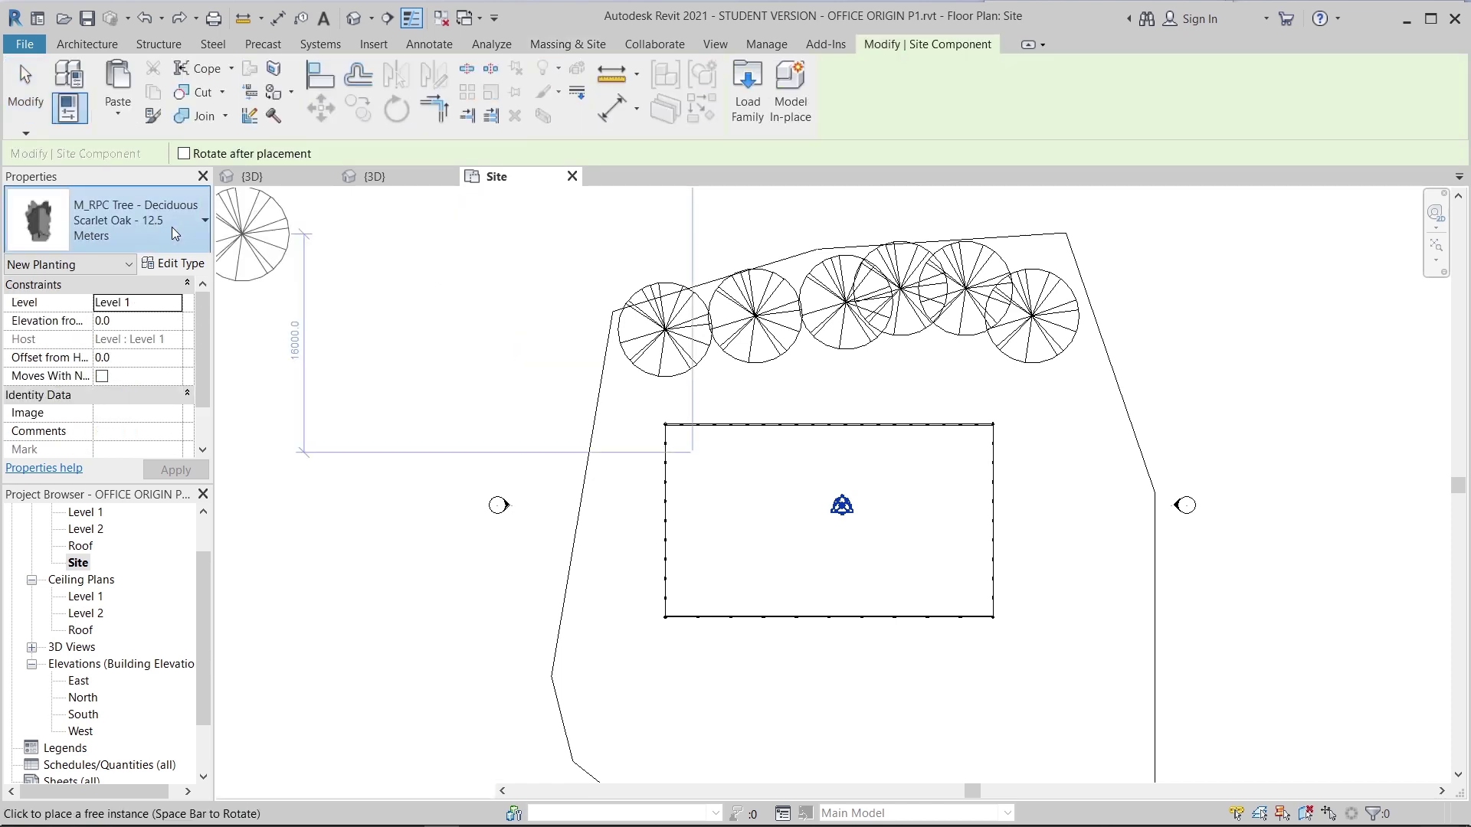
click(172, 226)
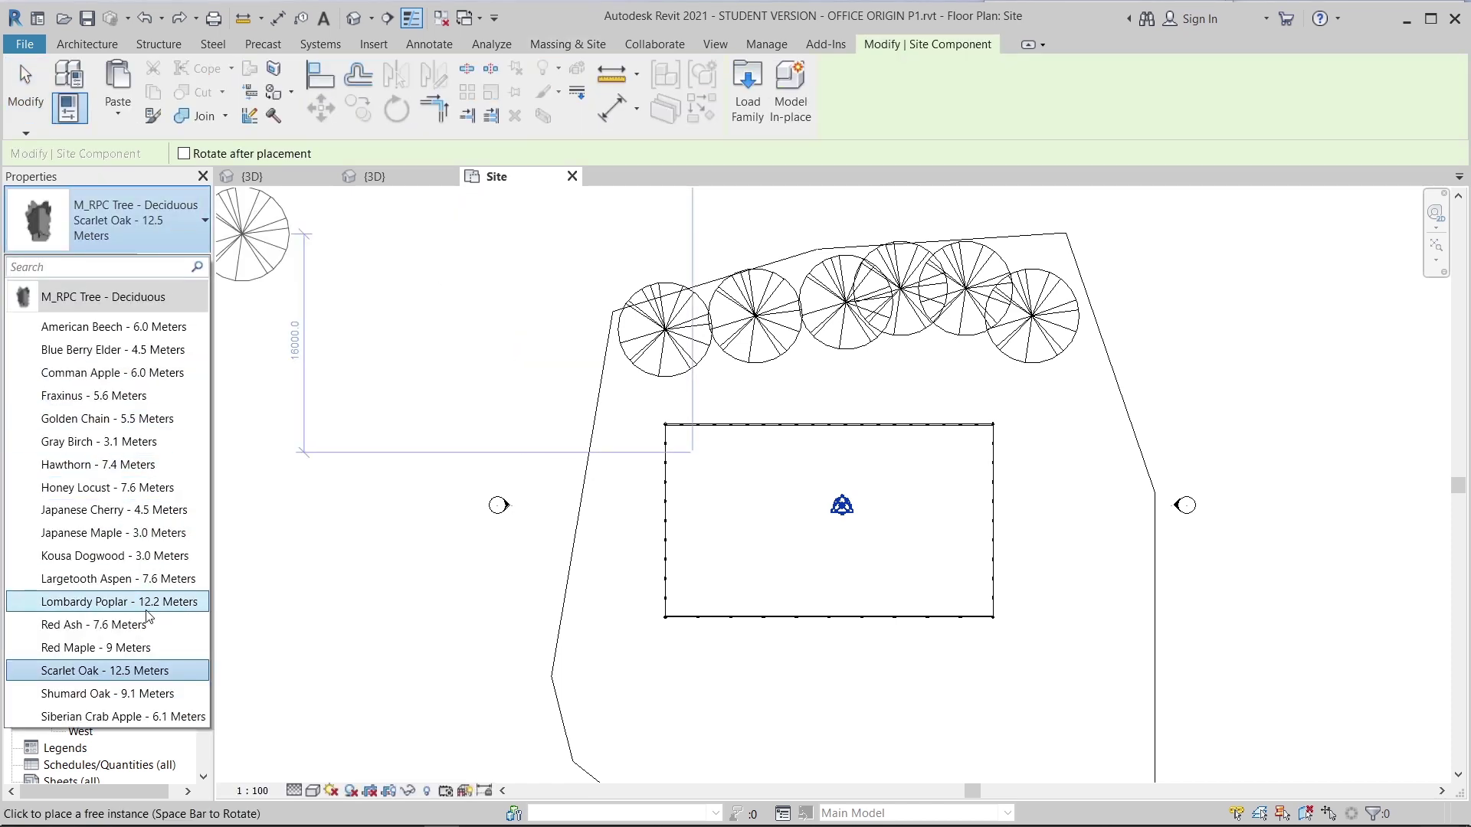
click(152, 648)
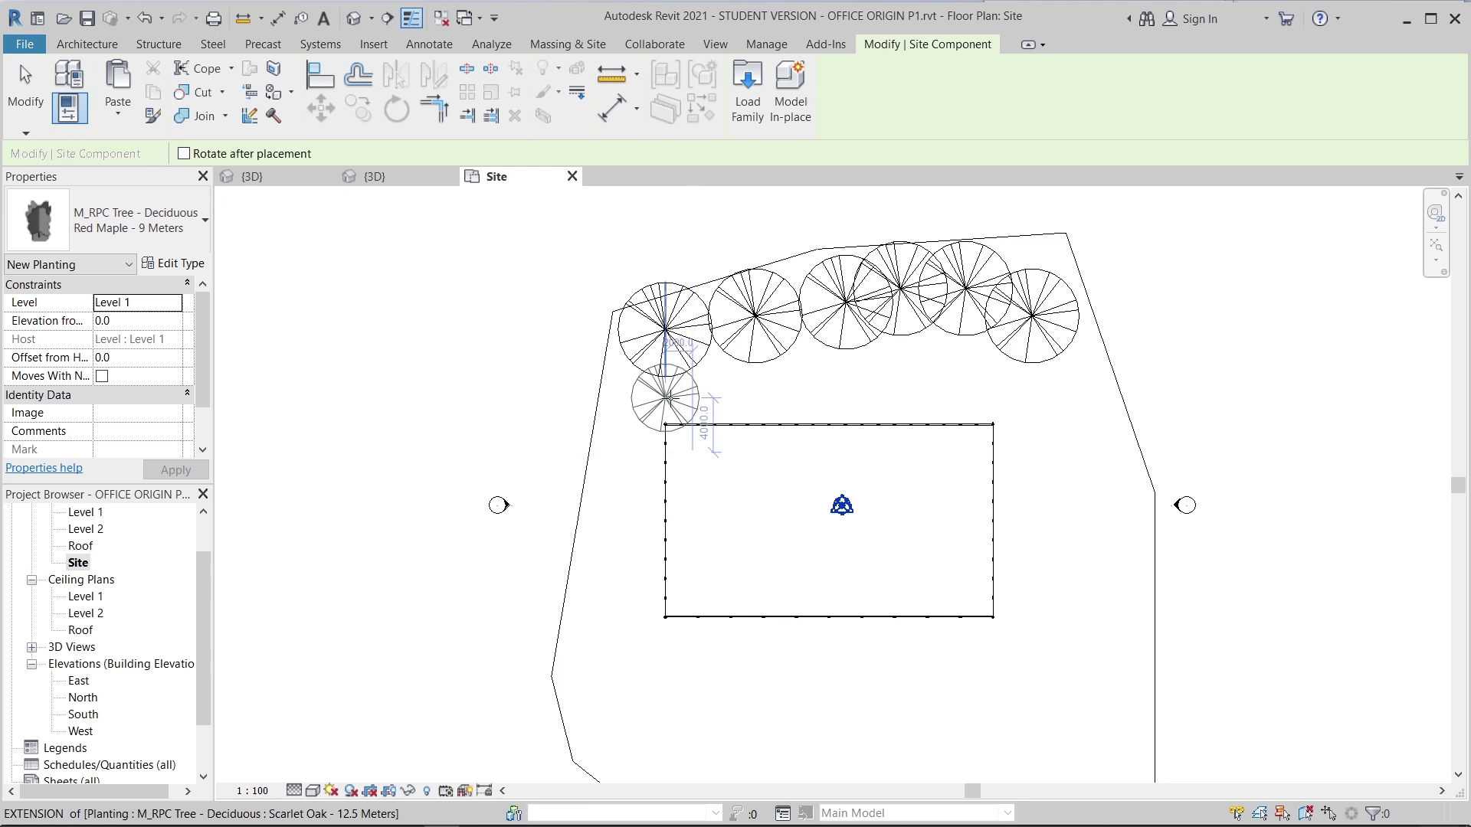
click(683, 394)
click(793, 385)
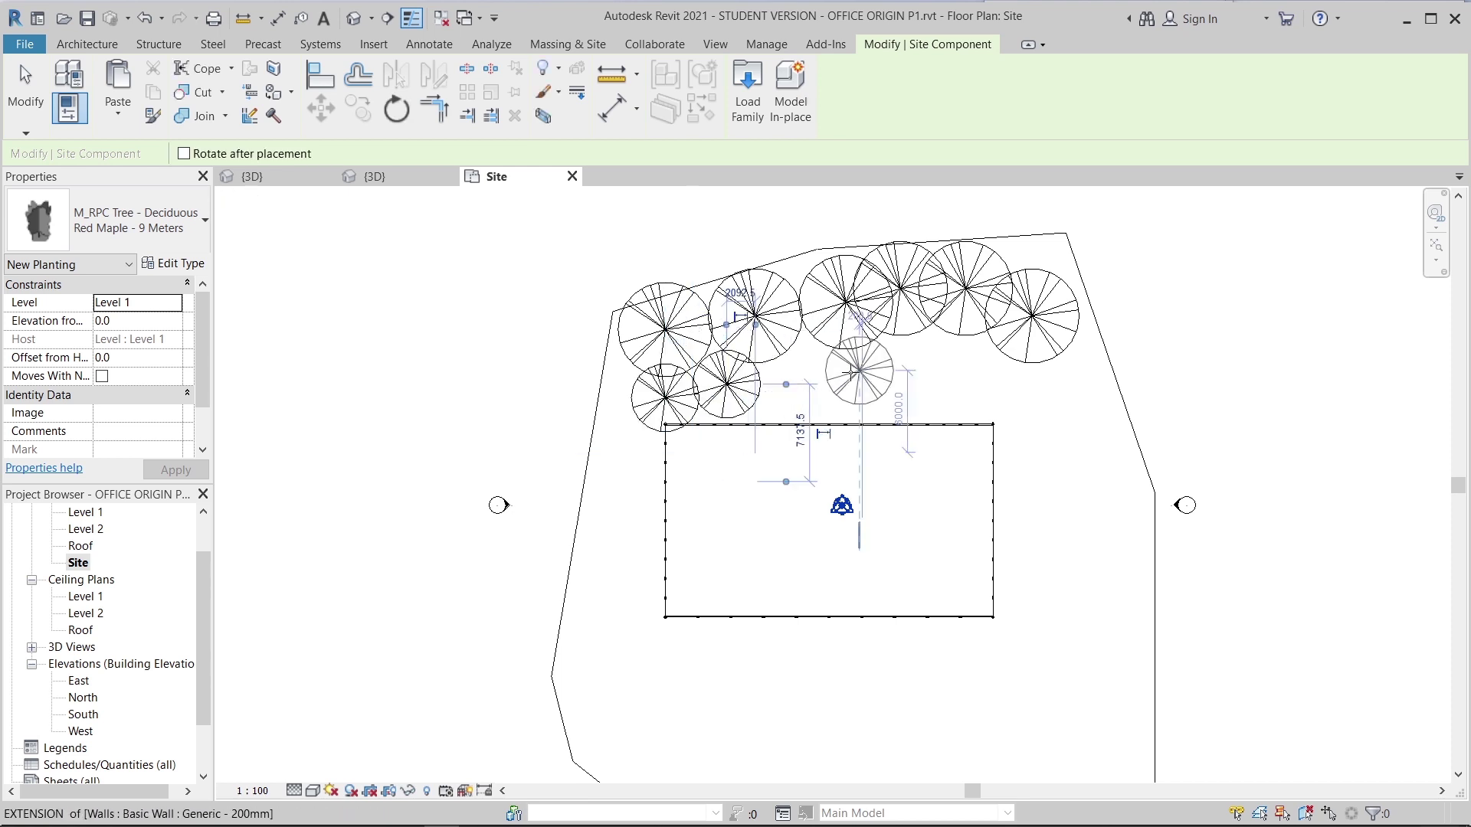
click(818, 383)
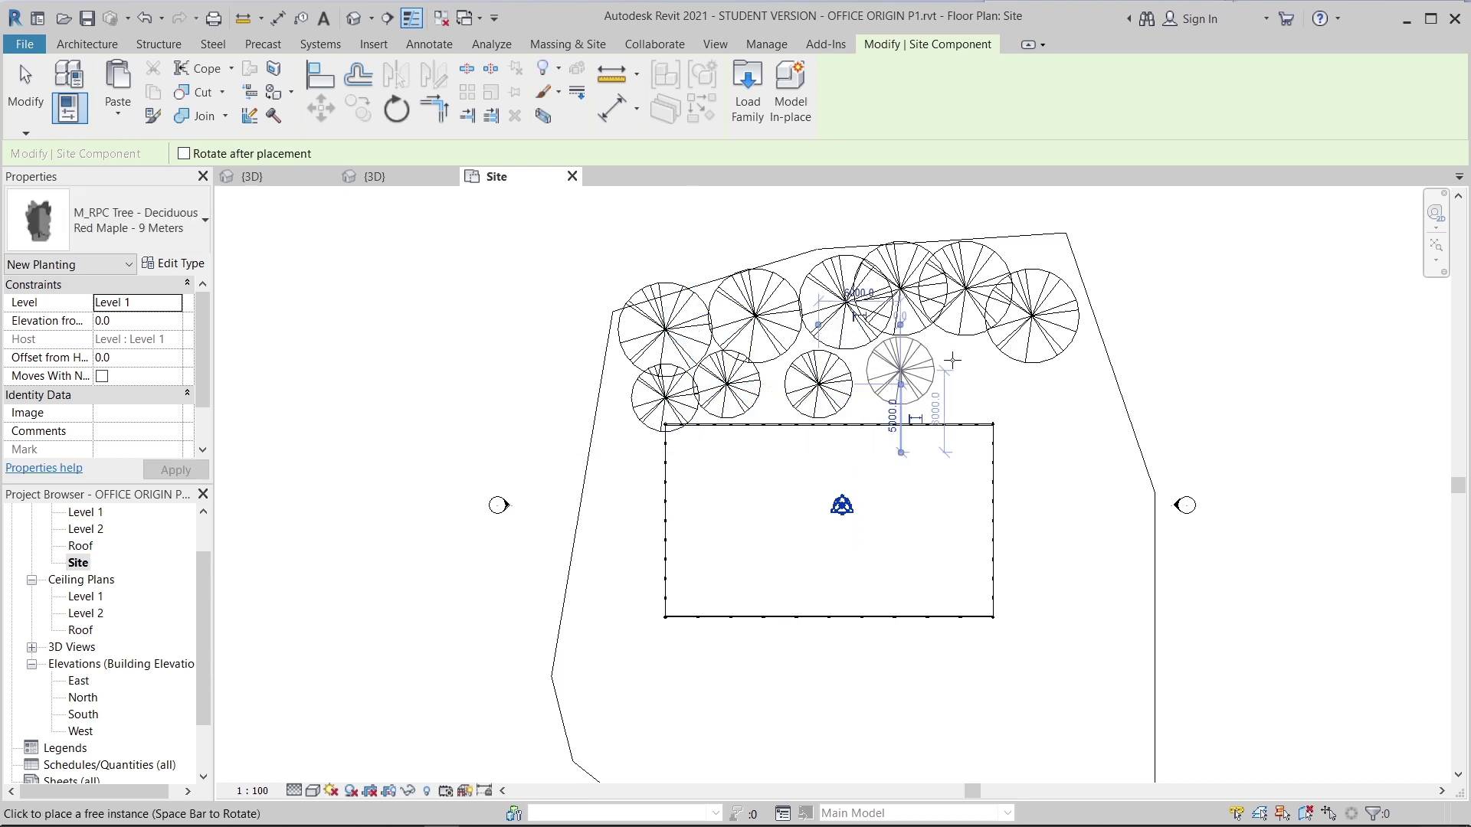
click(906, 371)
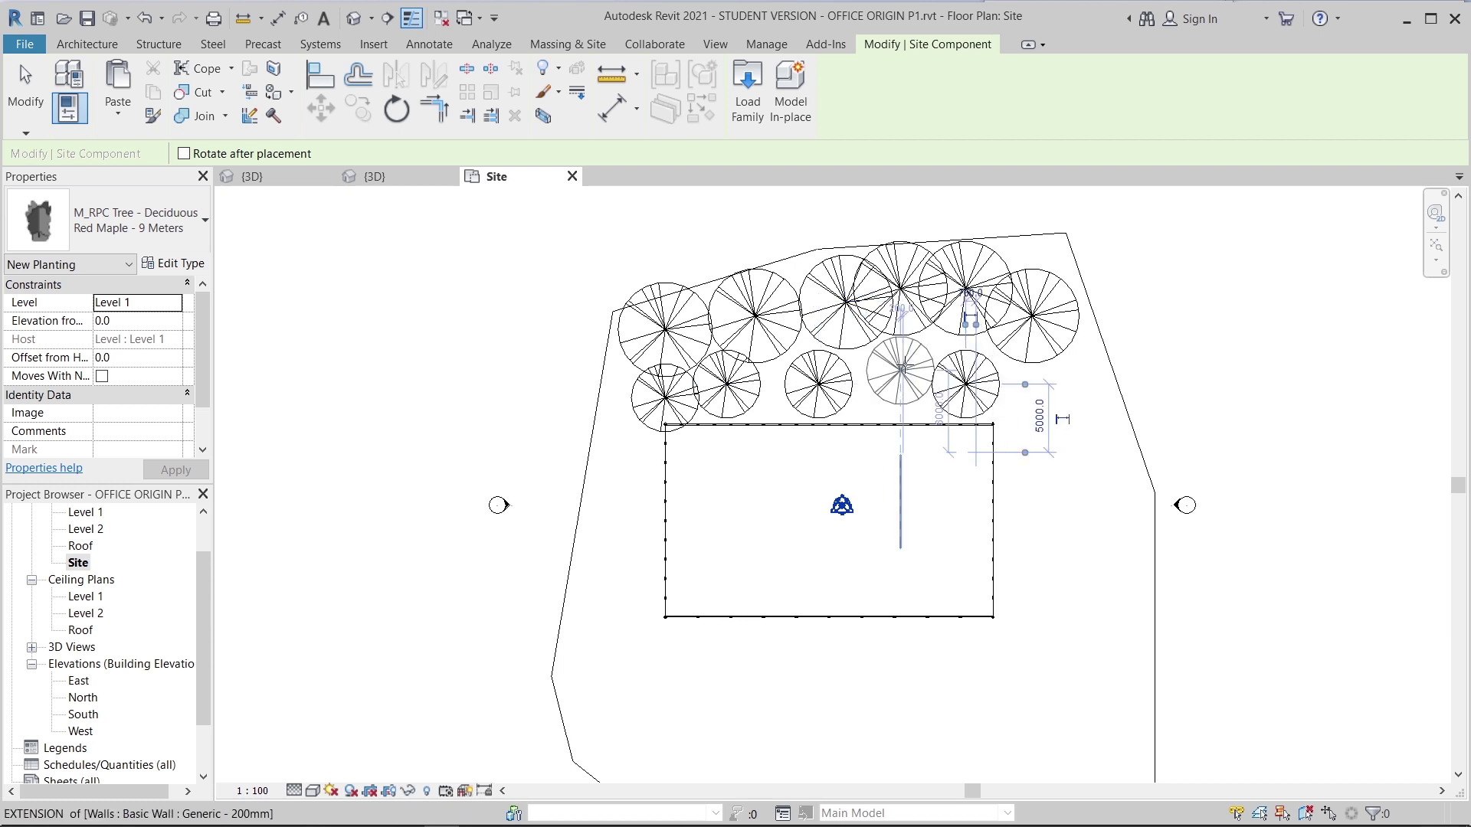
click(905, 367)
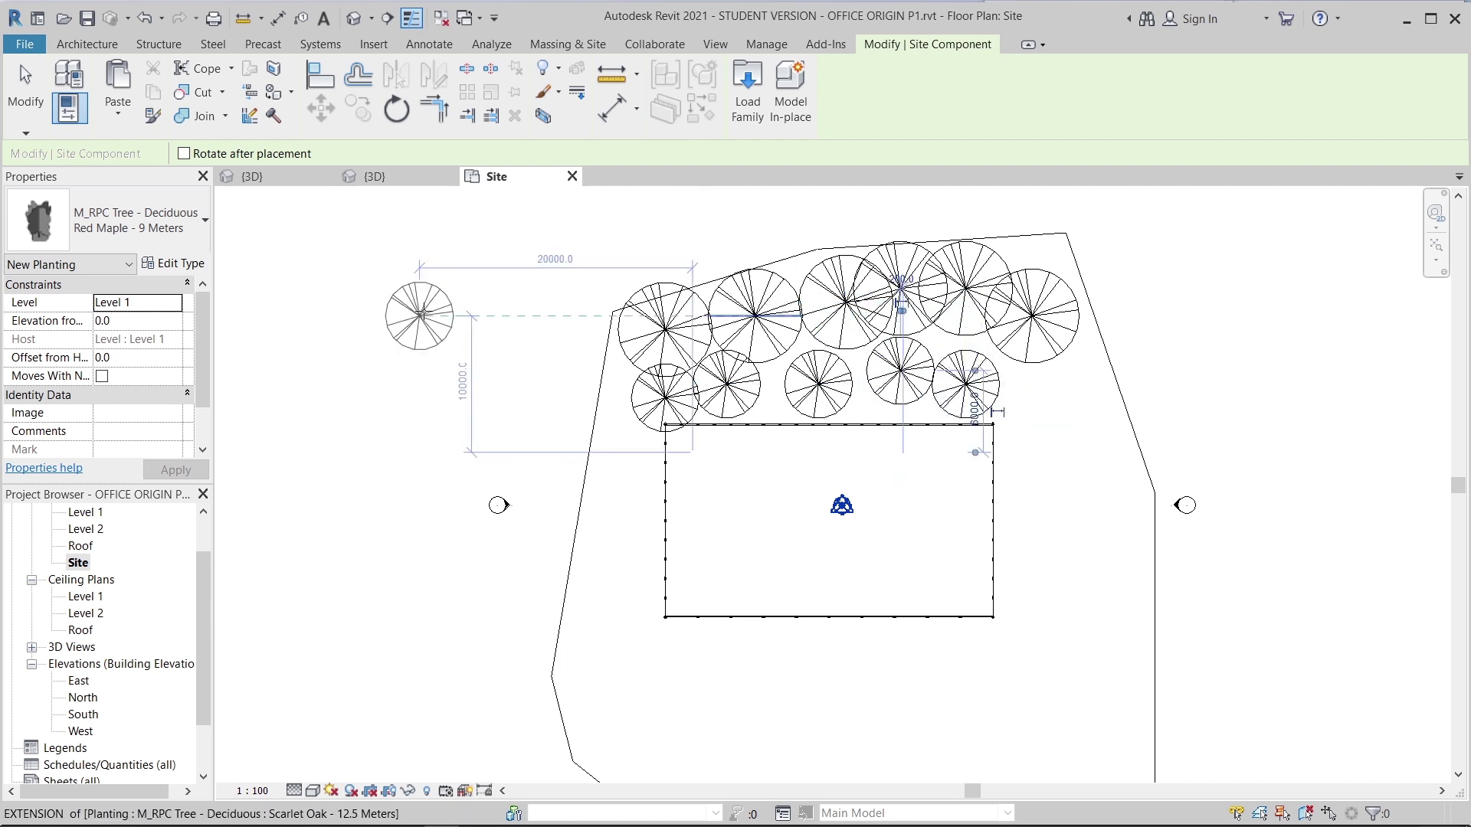
key(Escape)
key(Escape)
- Compare the tree layout in the Site plan with the finished site in the REVIT OFFICE PREVIOUS 3D view
middle_drag(665, 330, 598, 375)
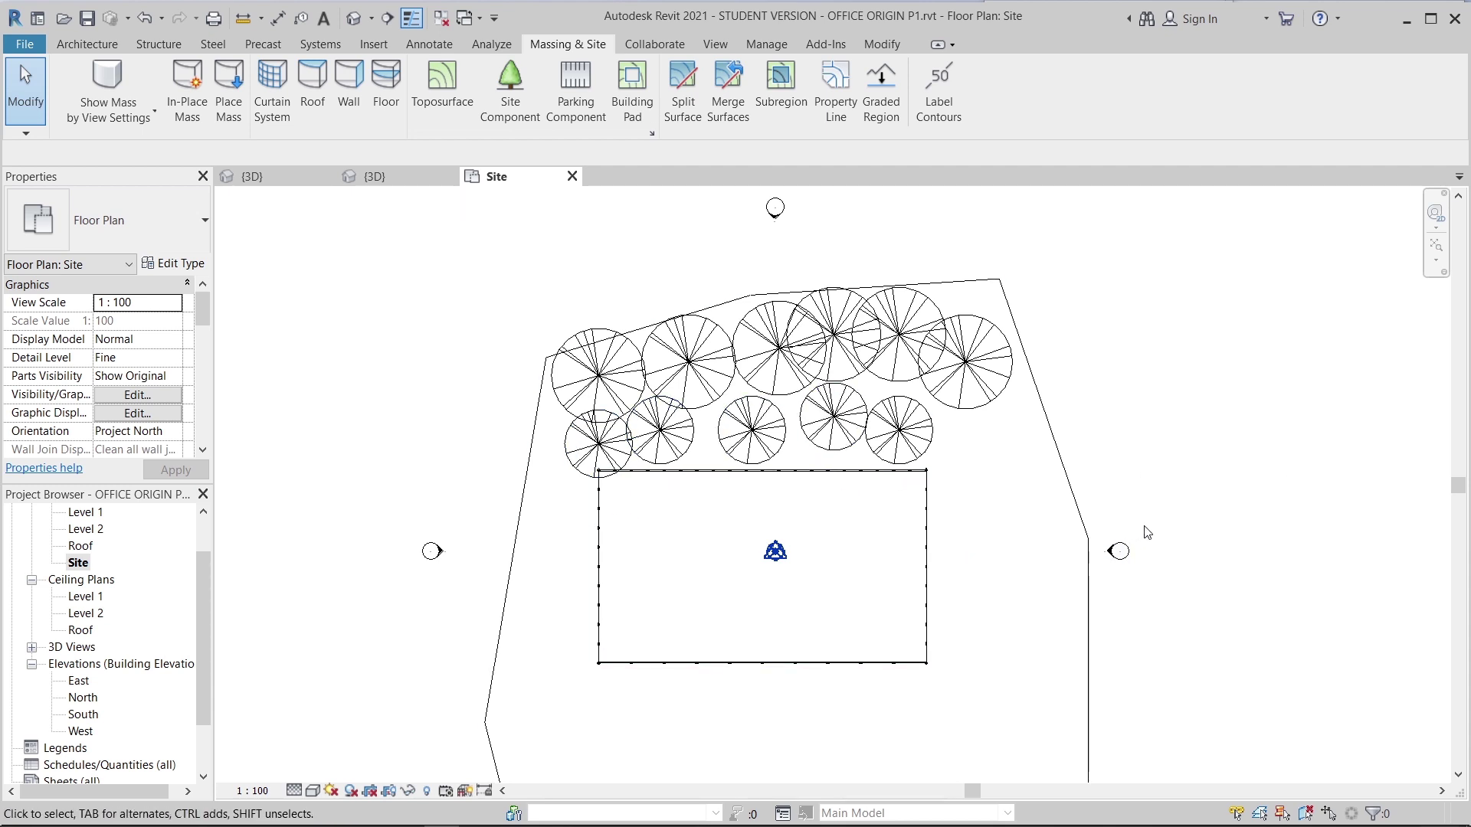
scroll(1139, 459, down, 3)
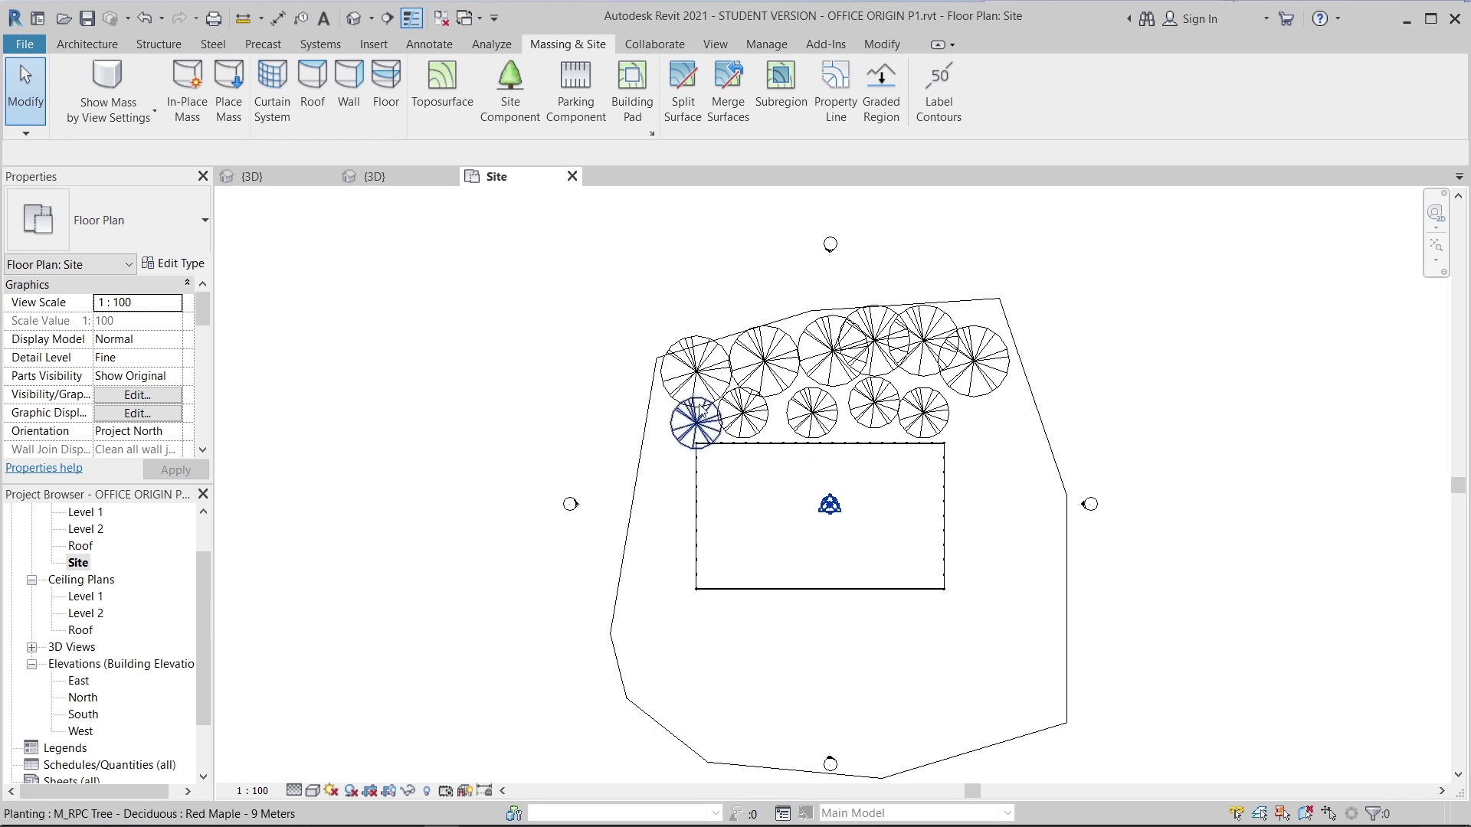
scroll(865, 474, up, 2)
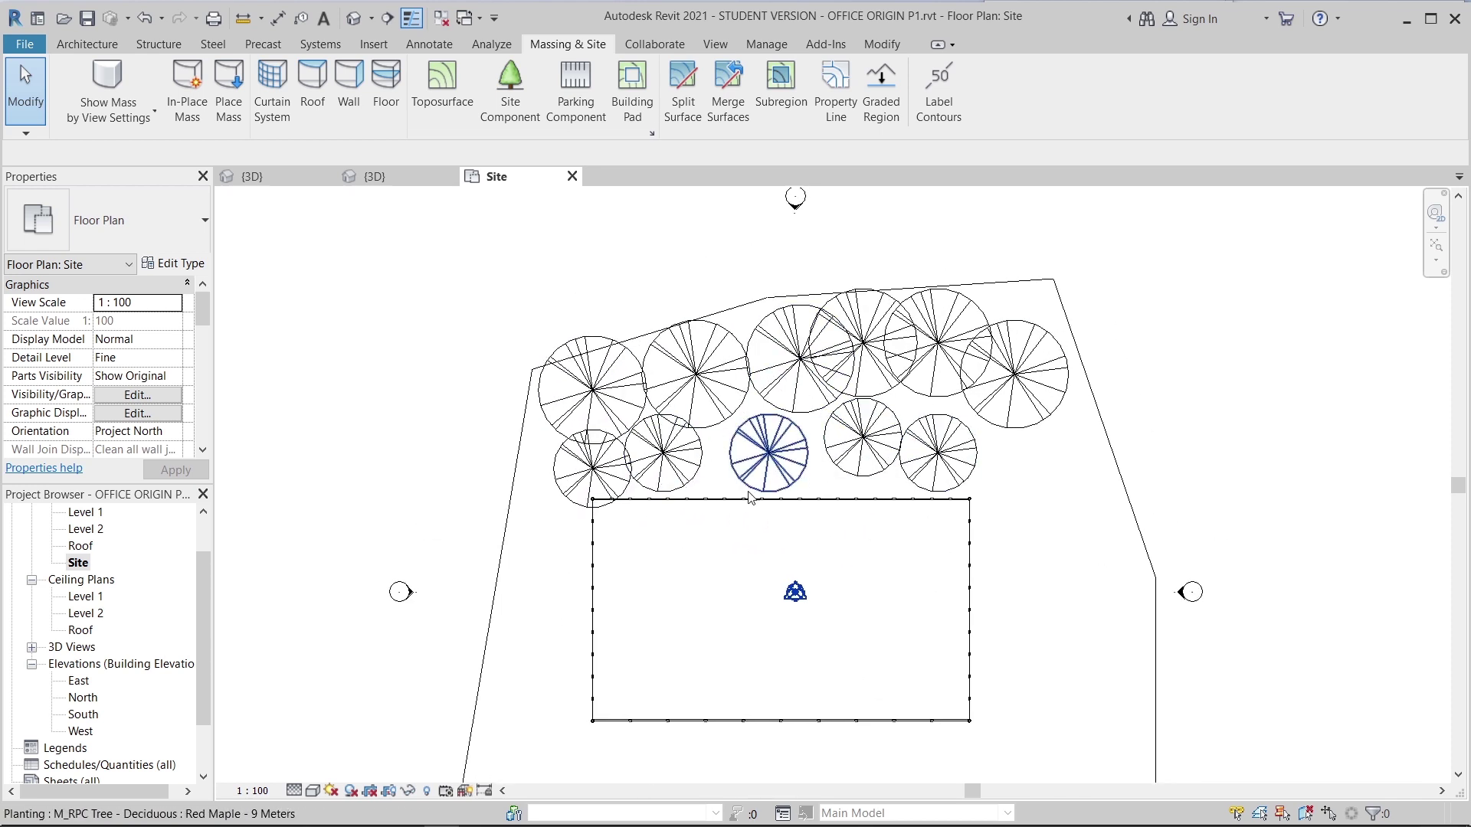
scroll(958, 429, down, 2)
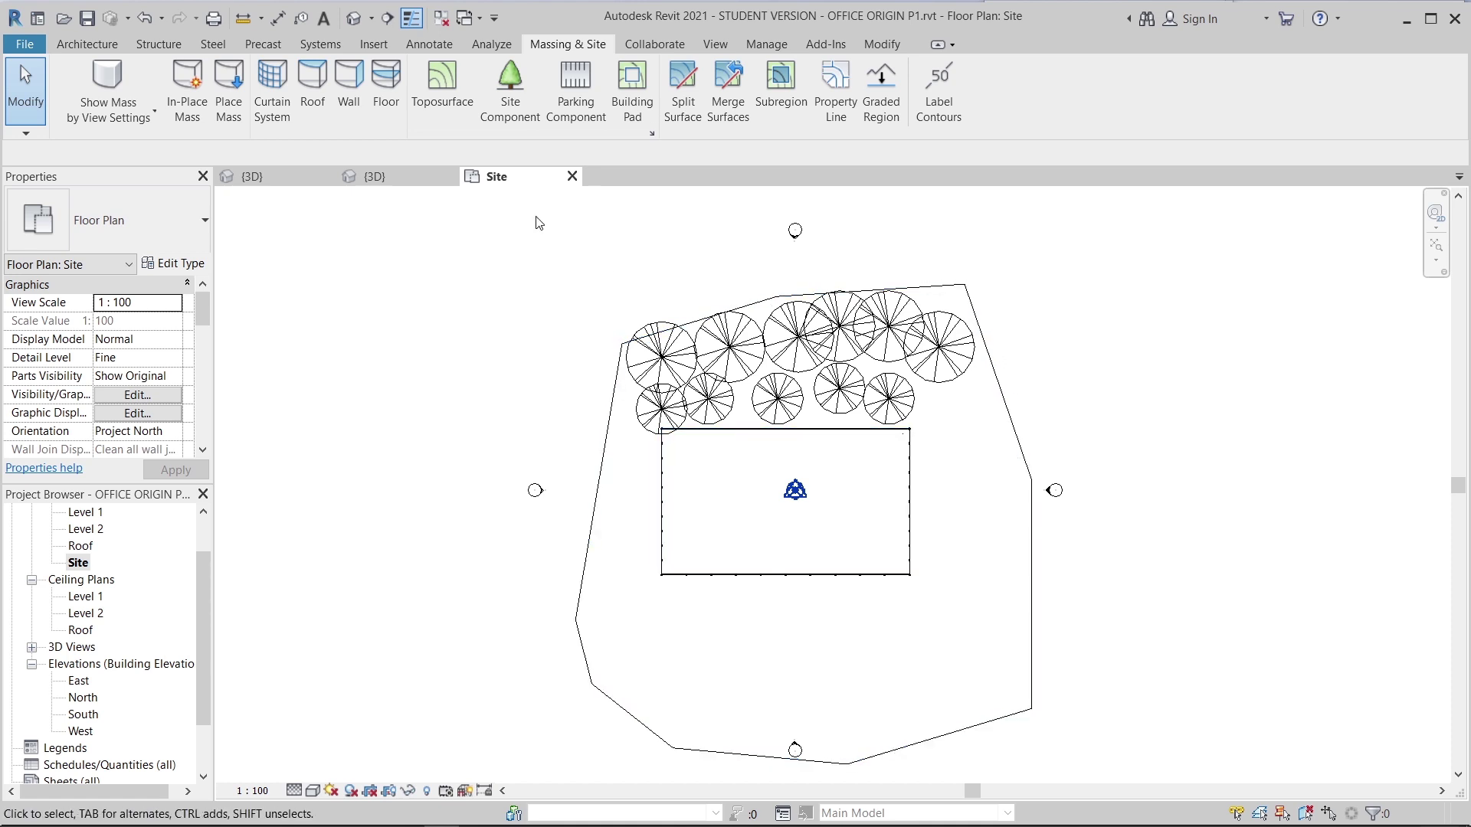
click(281, 177)
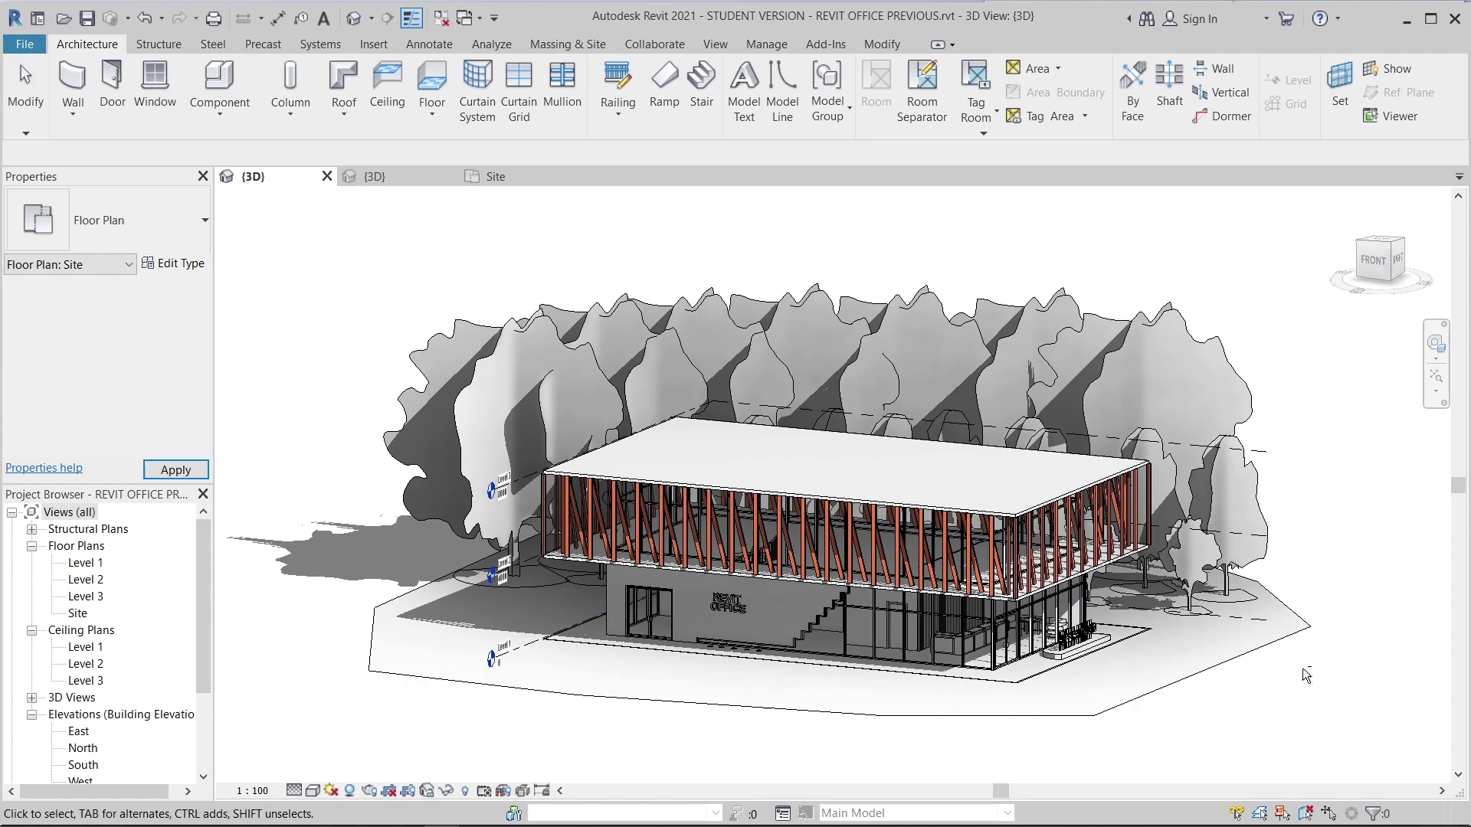
shift+middle_drag(1195, 689, 481, 267)
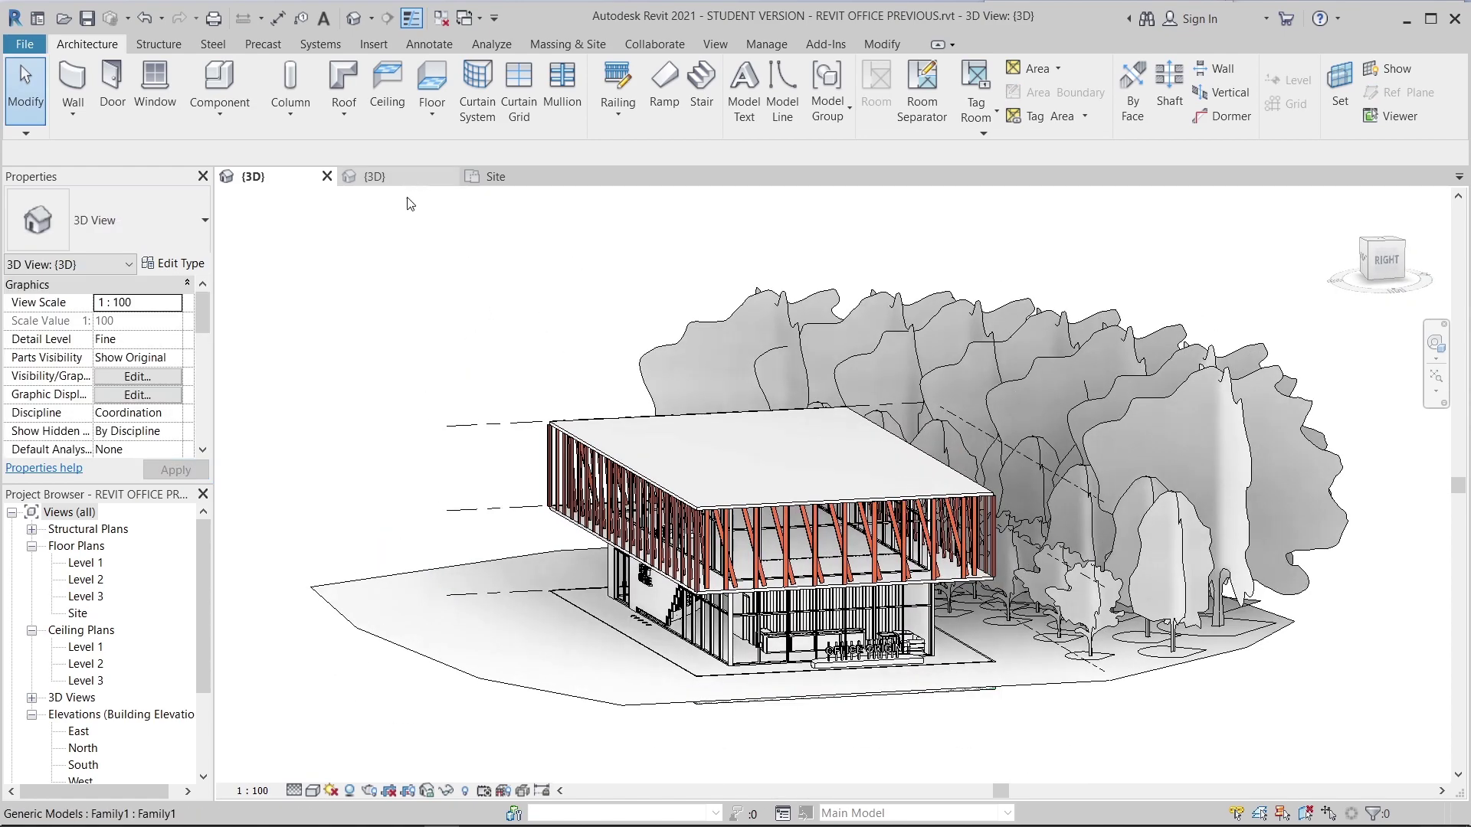
- Examine the office, building pad and new trees from several angles in the OFFICE ORIGIN P1 3D view
click(394, 177)
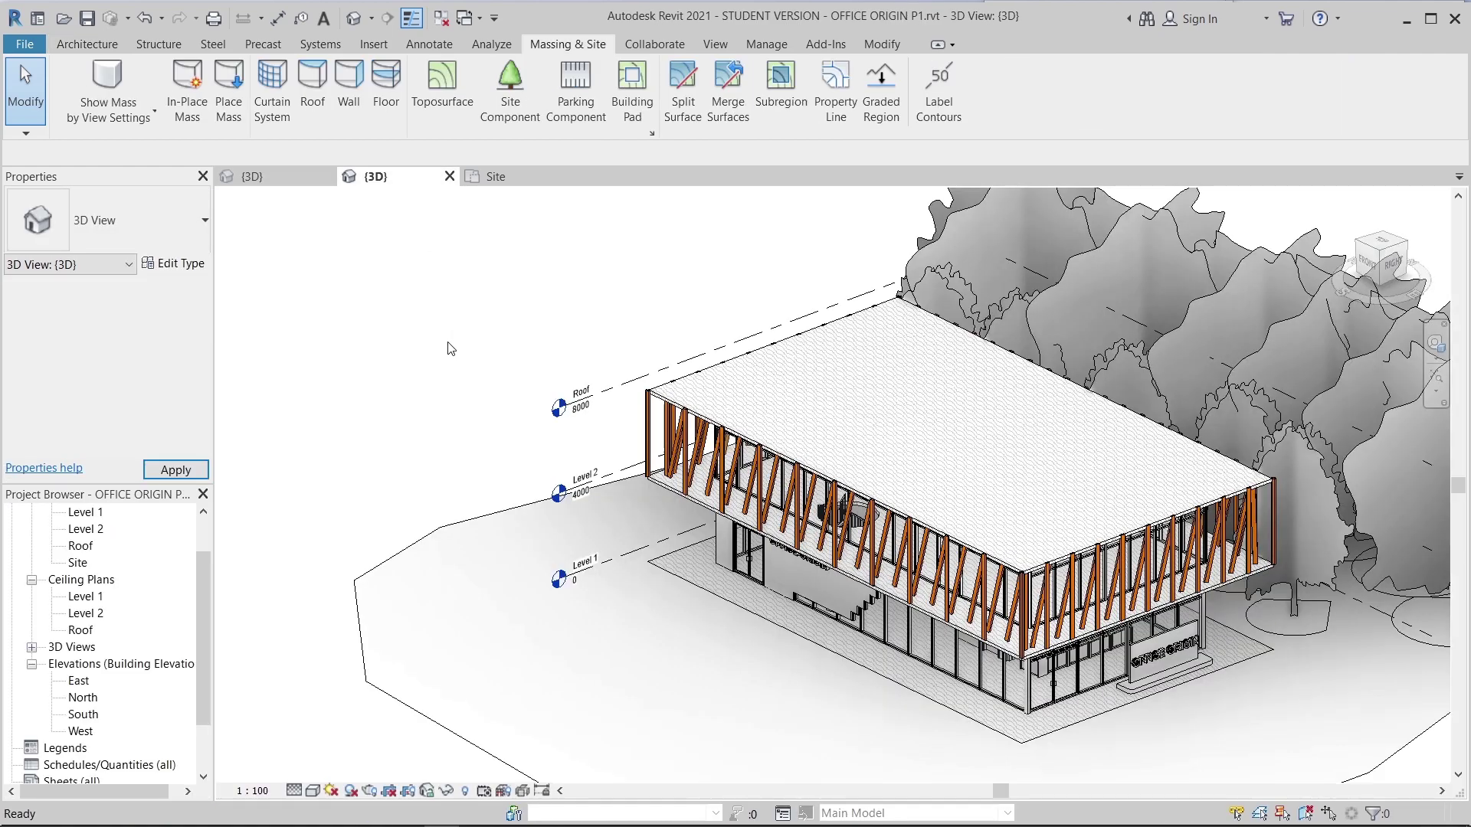
scroll(459, 352, down, 2)
shift+middle_drag(708, 651, 702, 545)
scroll(676, 564, up, 2)
scroll(702, 545, up, 1)
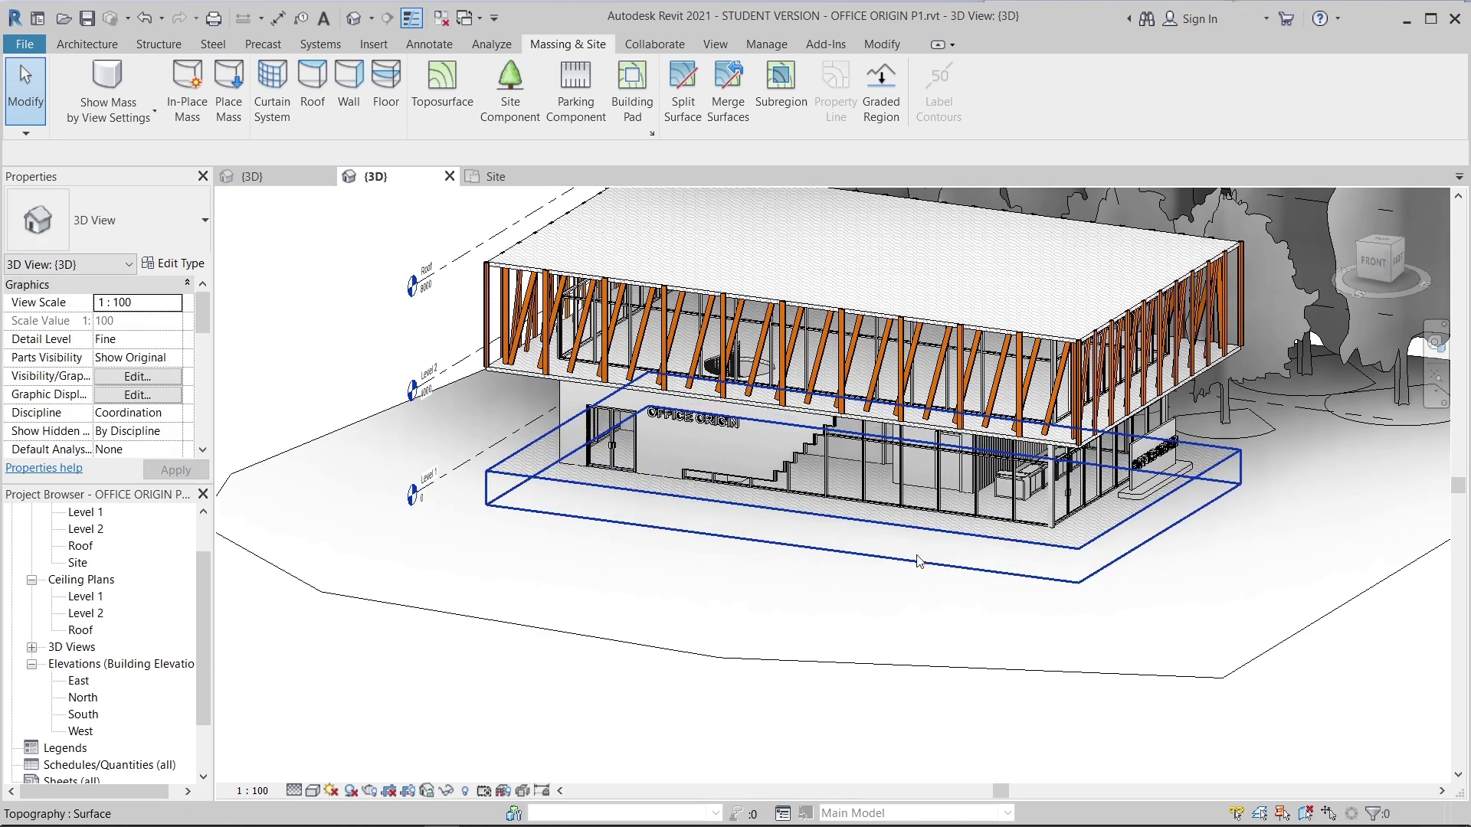
middle_drag(1275, 576, 1136, 526)
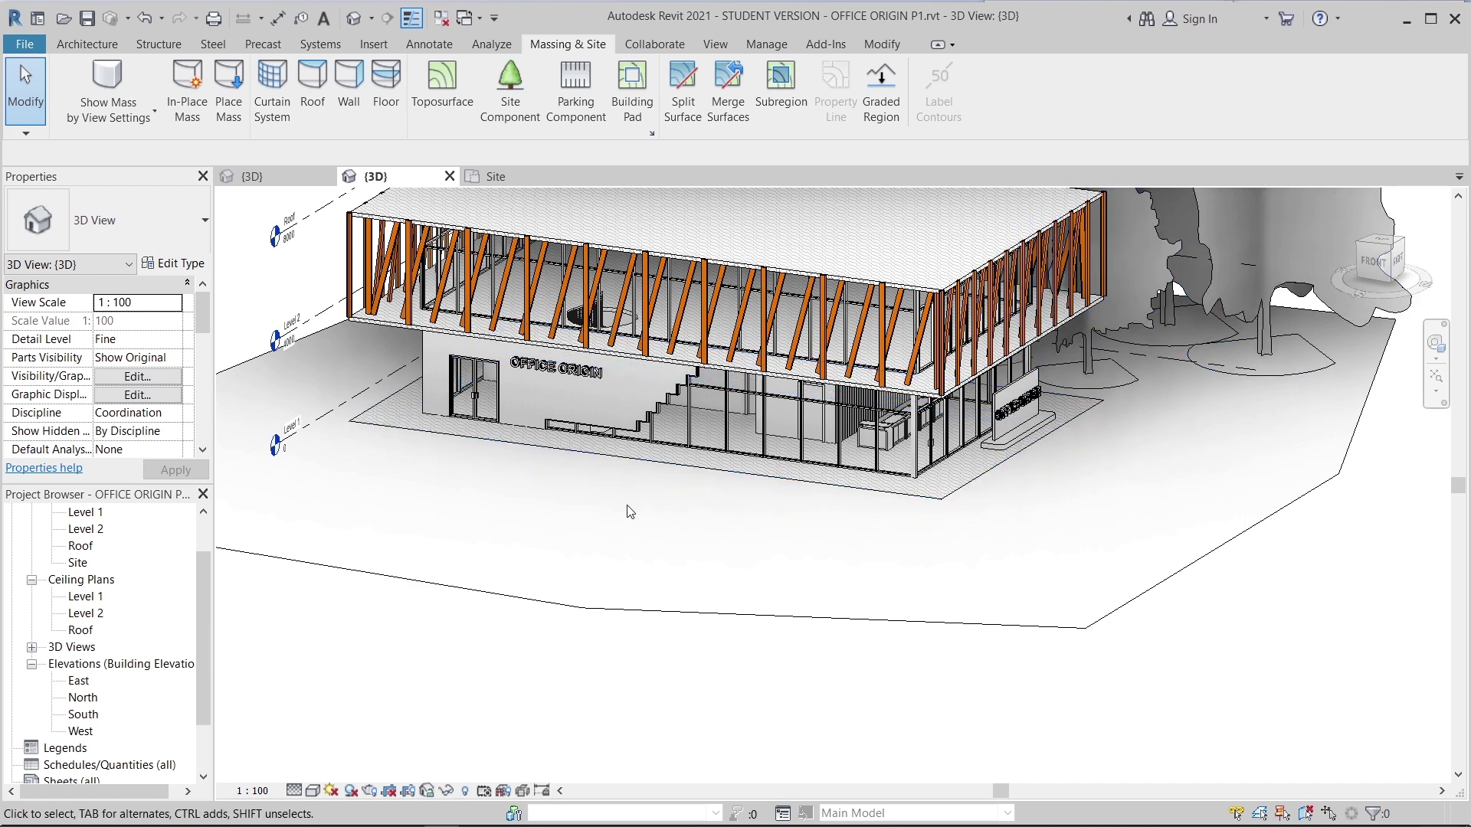
shift+middle_drag(1060, 470, 475, 468)
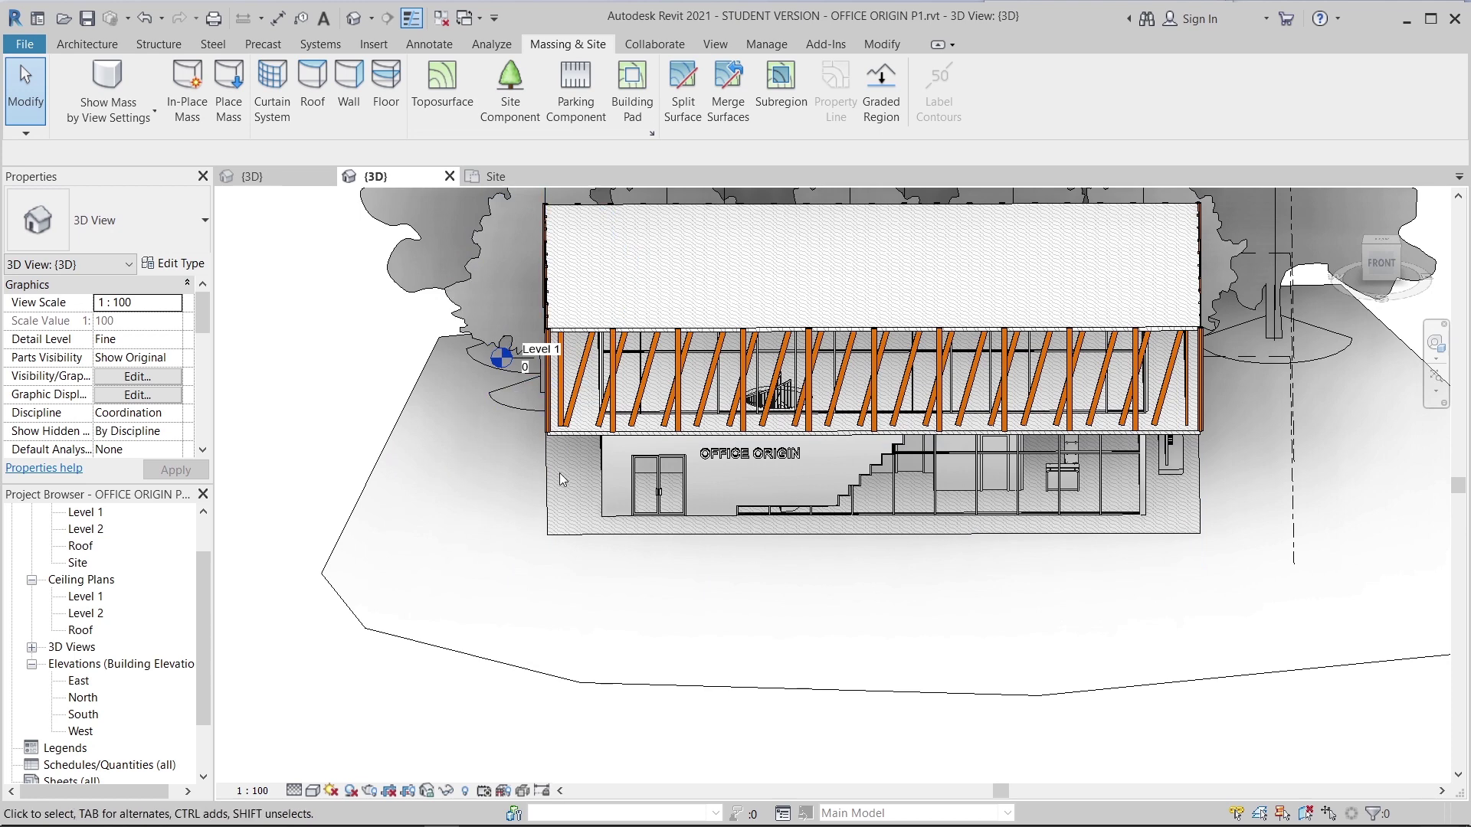
shift+middle_drag(560, 479, 917, 598)
- Set the 3D view's visual style to Realistic and inspect the facade and ground floor materials up close
click(313, 791)
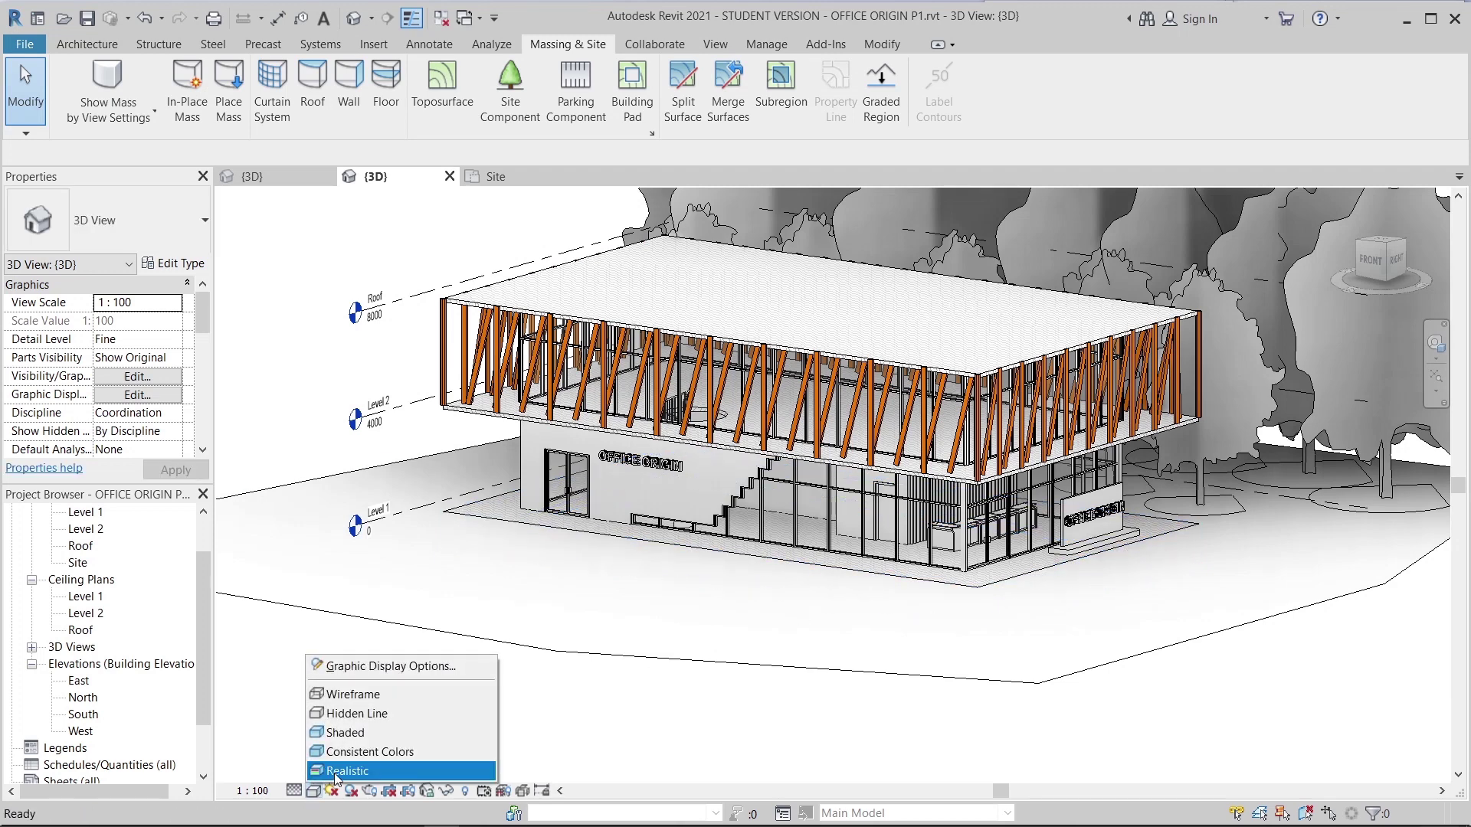
click(335, 770)
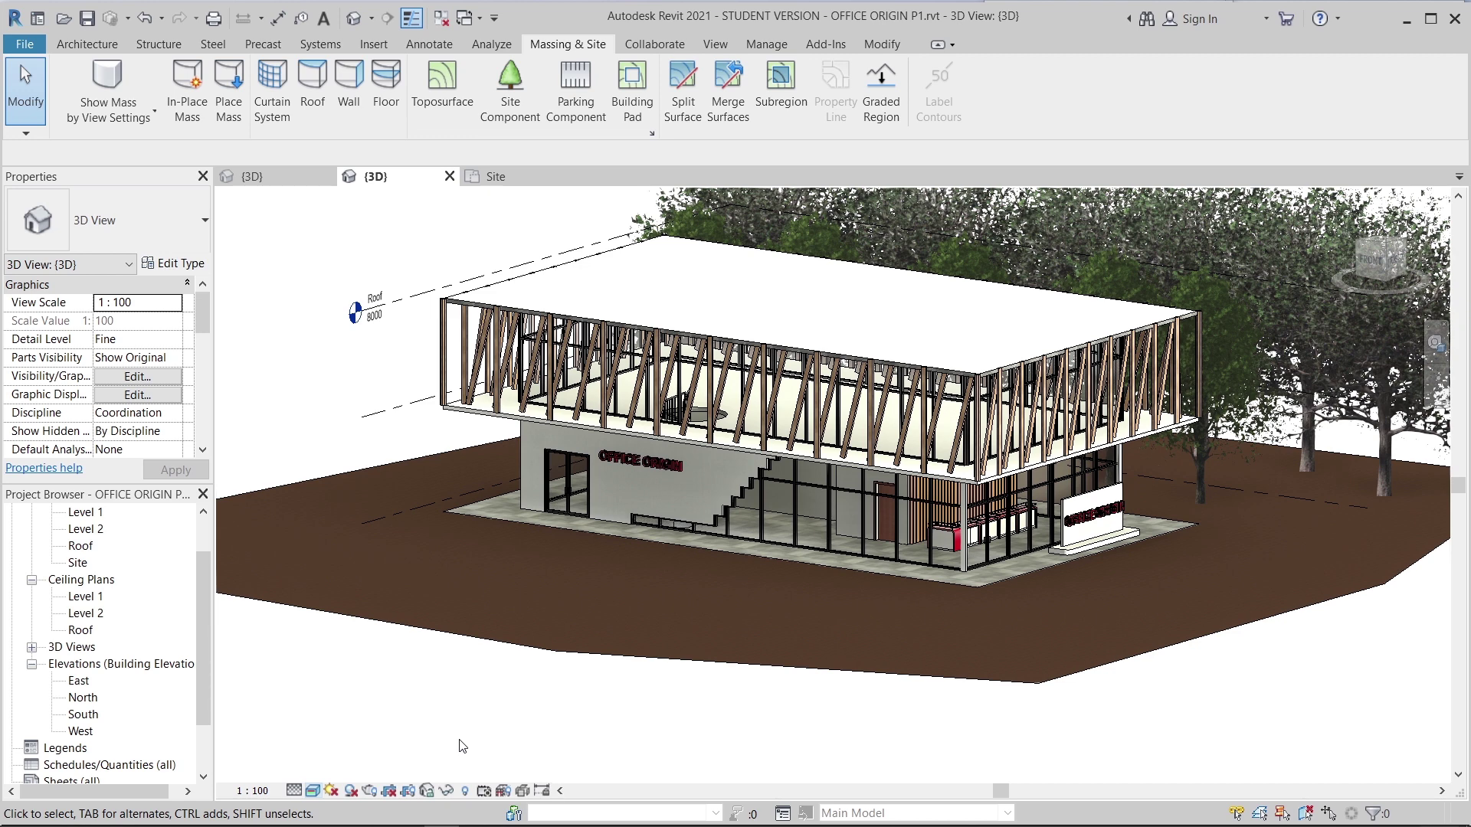
scroll(462, 746, up, 1)
scroll(768, 586, up, 4)
middle_drag(768, 586, 801, 744)
middle_drag(841, 540, 850, 638)
scroll(848, 628, down, 4)
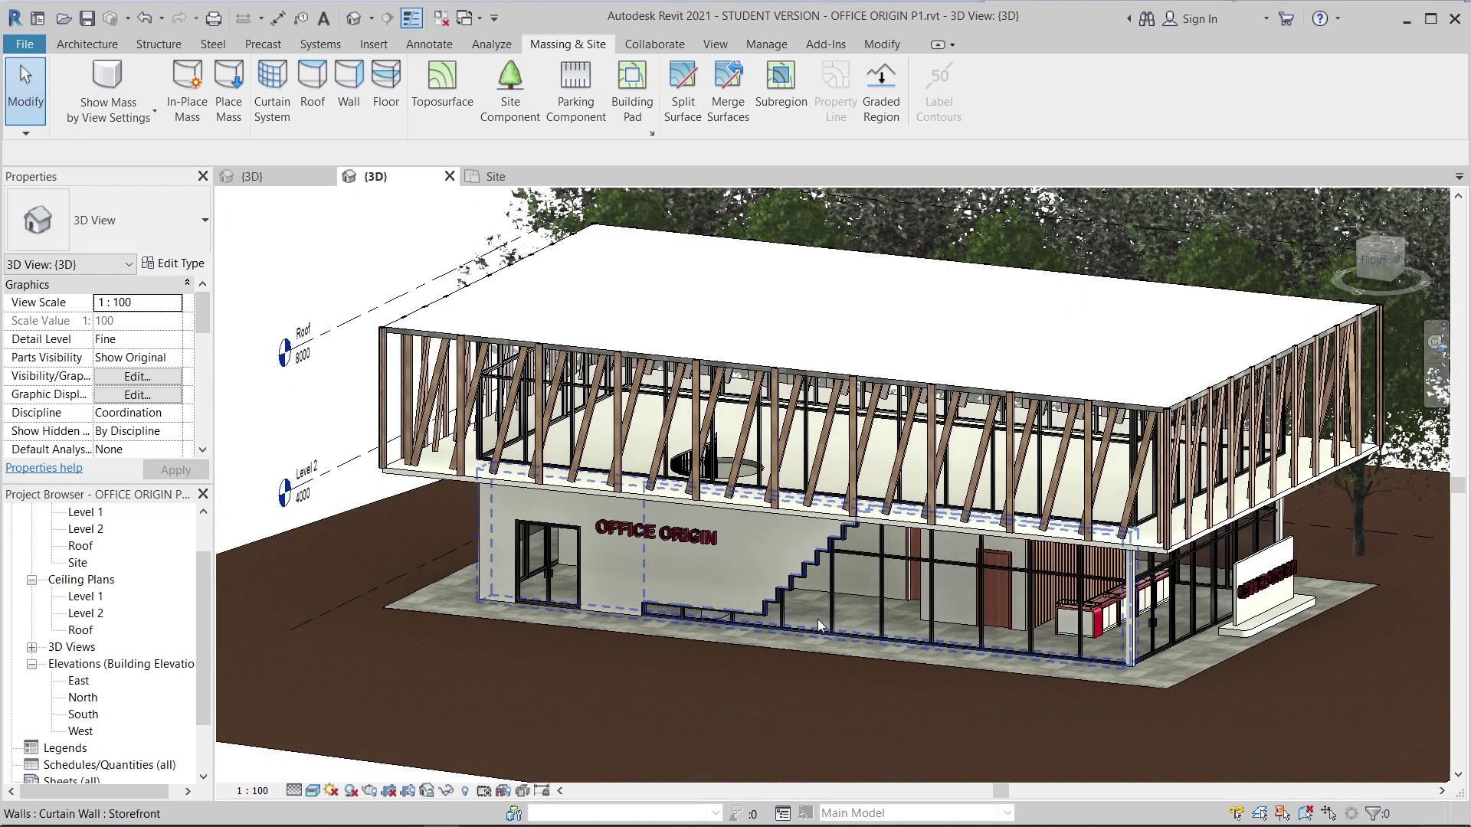